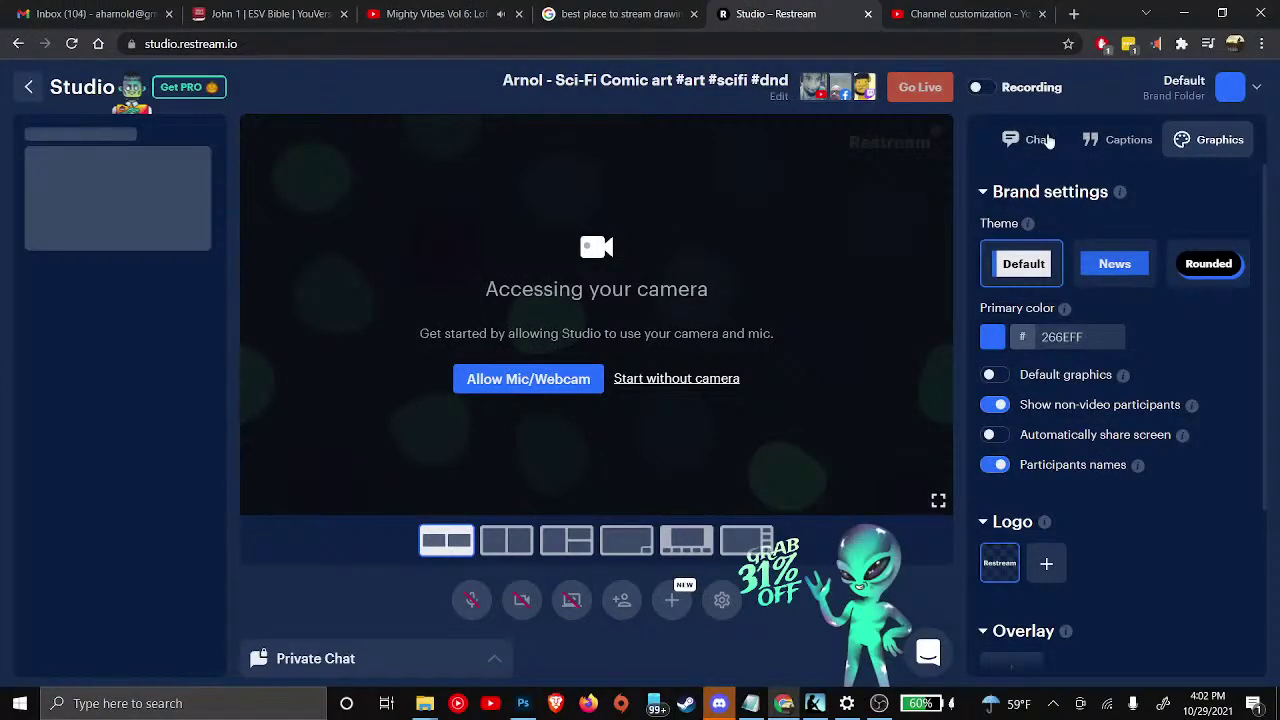
Return to the Restream studio page and enter the studio without a camera
{"action": "key", "text": "super+d"}
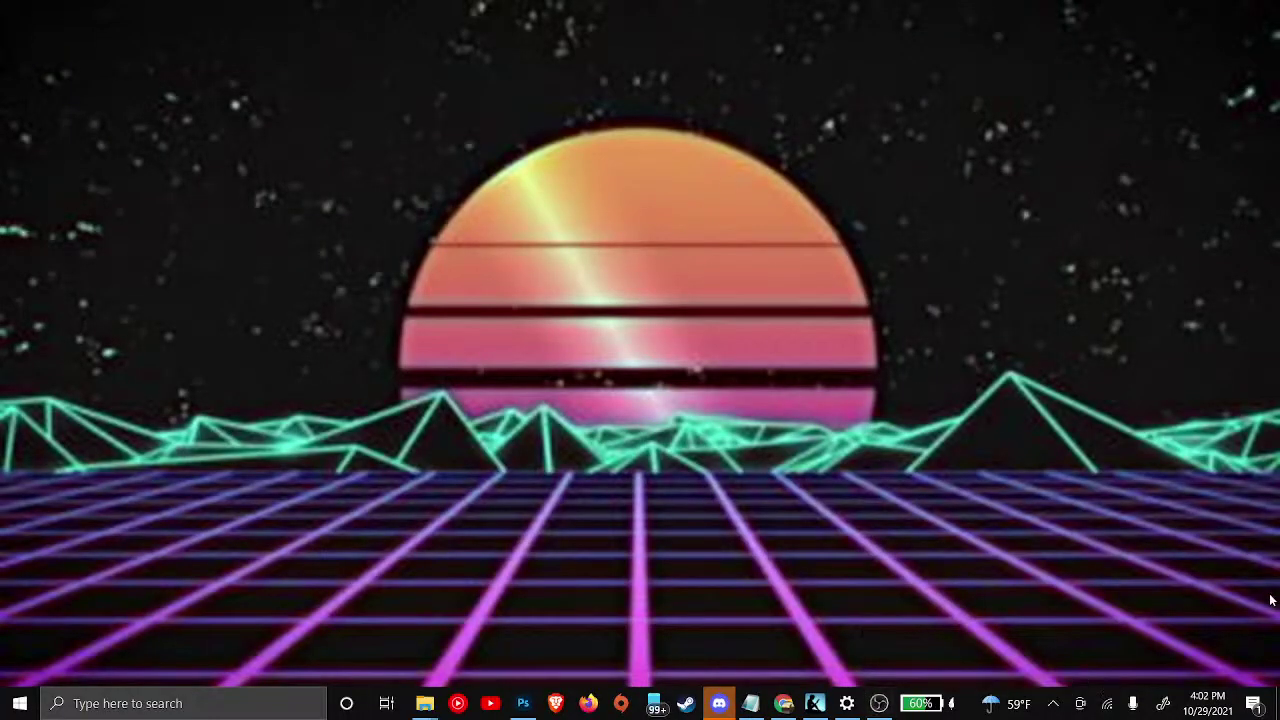
{"action": "left_click", "coordinate": [1106, 706]}
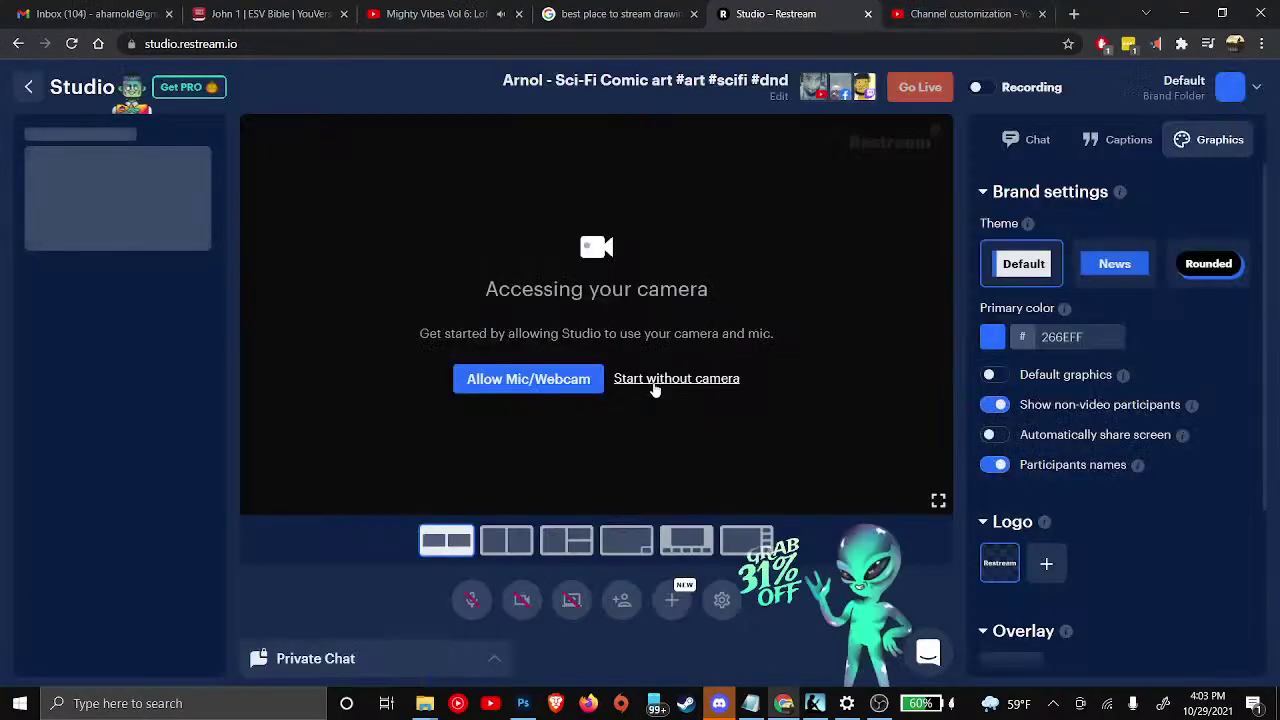
{"action": "left_click", "coordinate": [654, 382]}
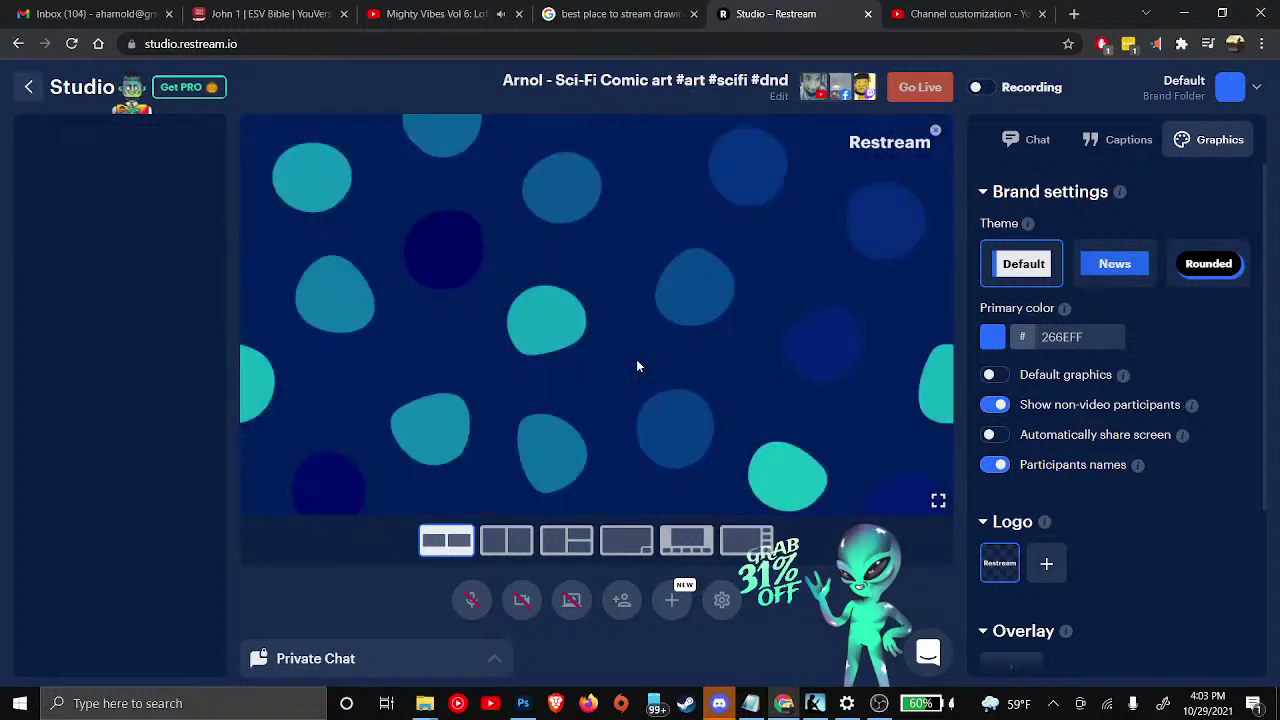
Close the YouTube channel customization page and switch to the Untitled-1 drawing in Photoshop
{"action": "left_click", "coordinate": [952, 15]}
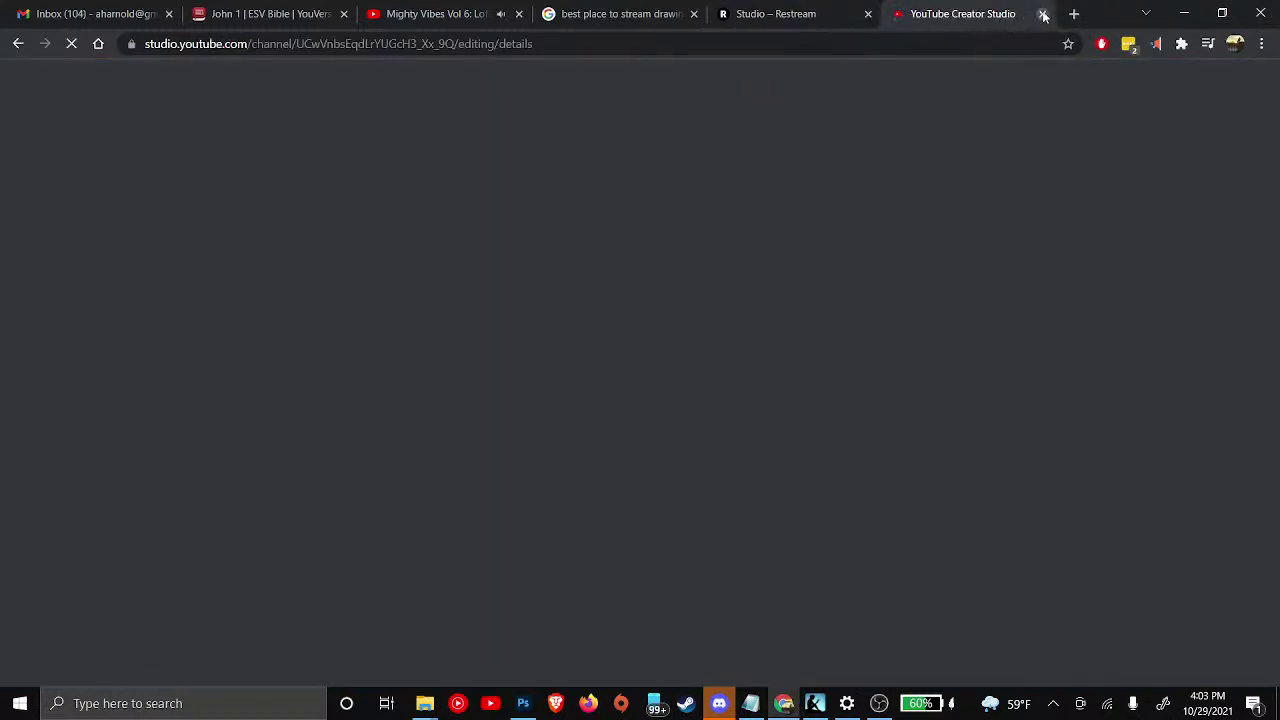
{"action": "key", "text": "ctrl+w"}
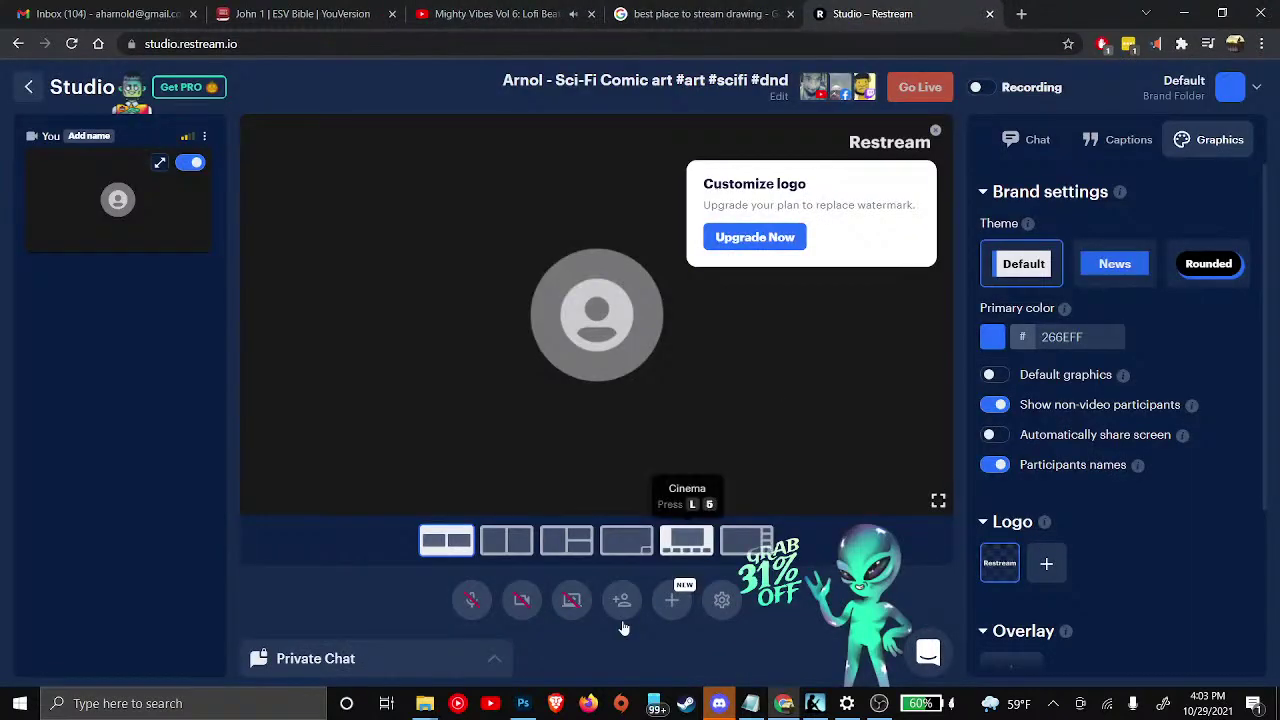
{"action": "left_click", "coordinate": [783, 705]}
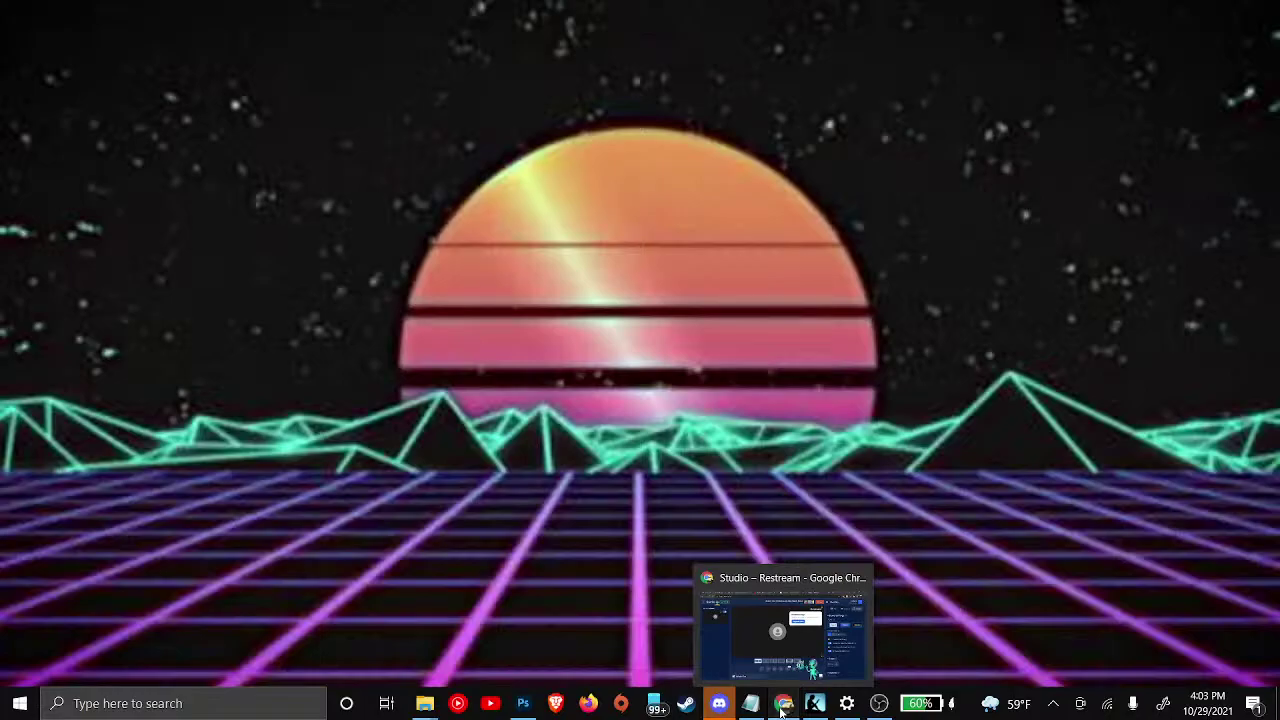
{"action": "left_click", "coordinate": [782, 707]}
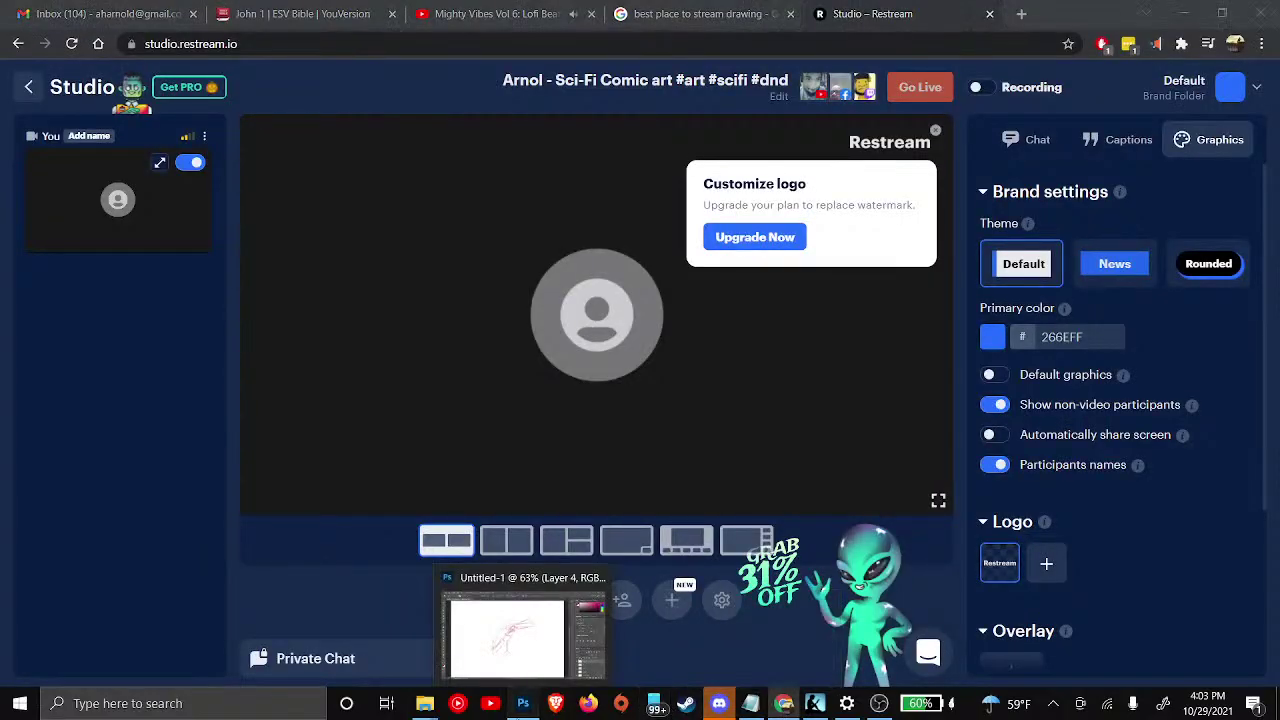
{"action": "left_click", "coordinate": [523, 703]}
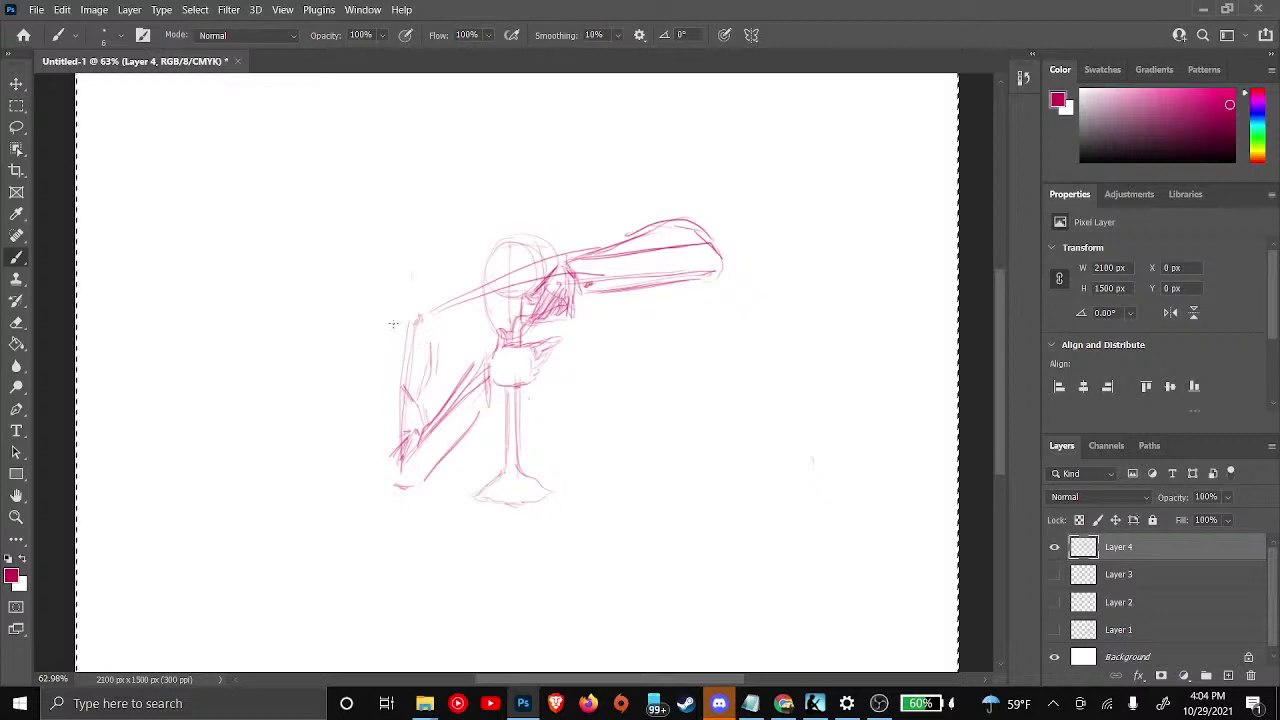
Sketch the figure's bent arm on Layer 4 with a shoulder crease, an outer contour and a short shoulder line
{"action": "left_click_drag", "start_coordinate": [396, 298], "coordinate": [428, 322]}
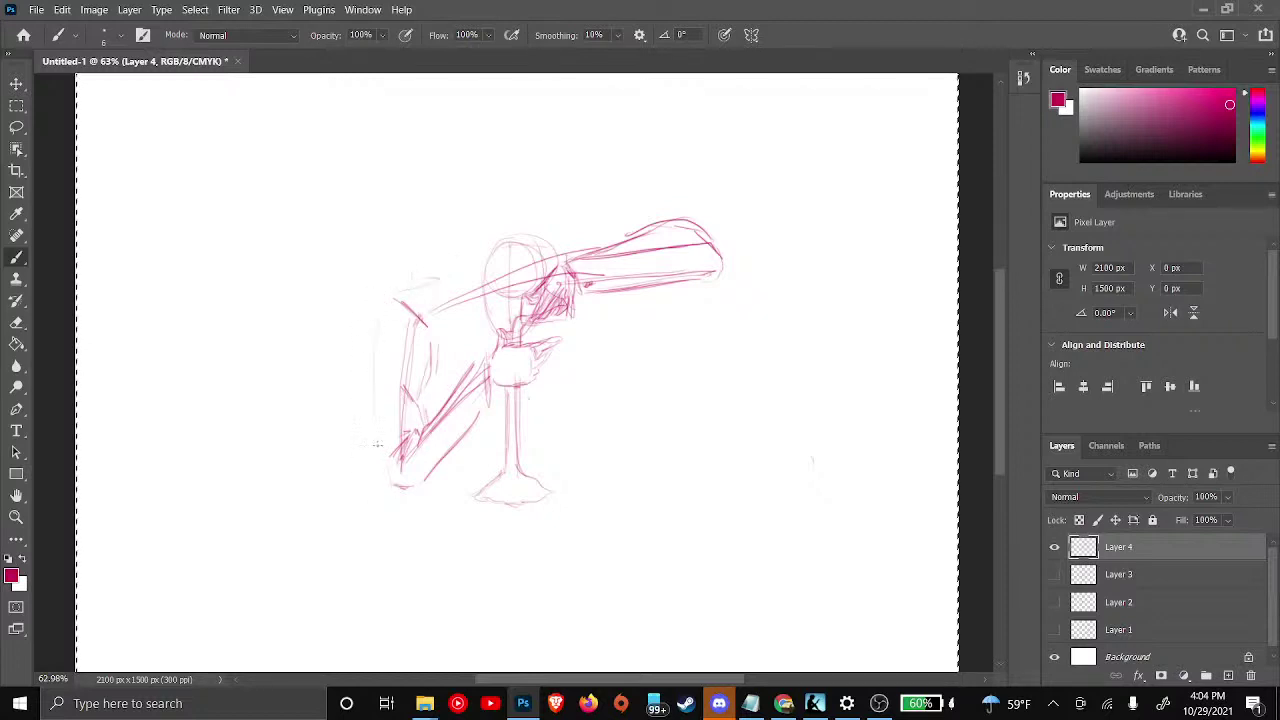
{"action": "left_click_drag", "start_coordinate": [378, 322], "coordinate": [378, 454]}
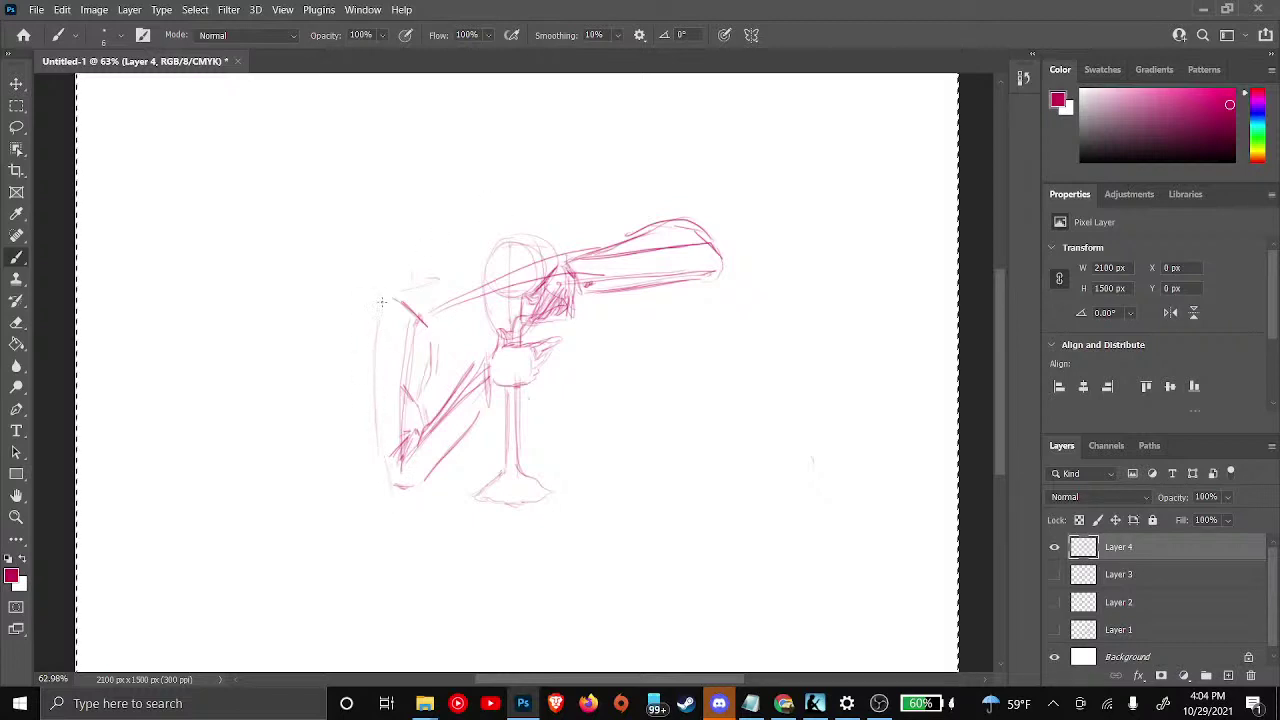
{"action": "left_click_drag", "start_coordinate": [380, 298], "coordinate": [411, 287]}
Sketch the outer contour across the shoulders and around the outstretched arm, plus a line beneath the chin
{"action": "left_click_drag", "start_coordinate": [568, 241], "coordinate": [593, 237]}
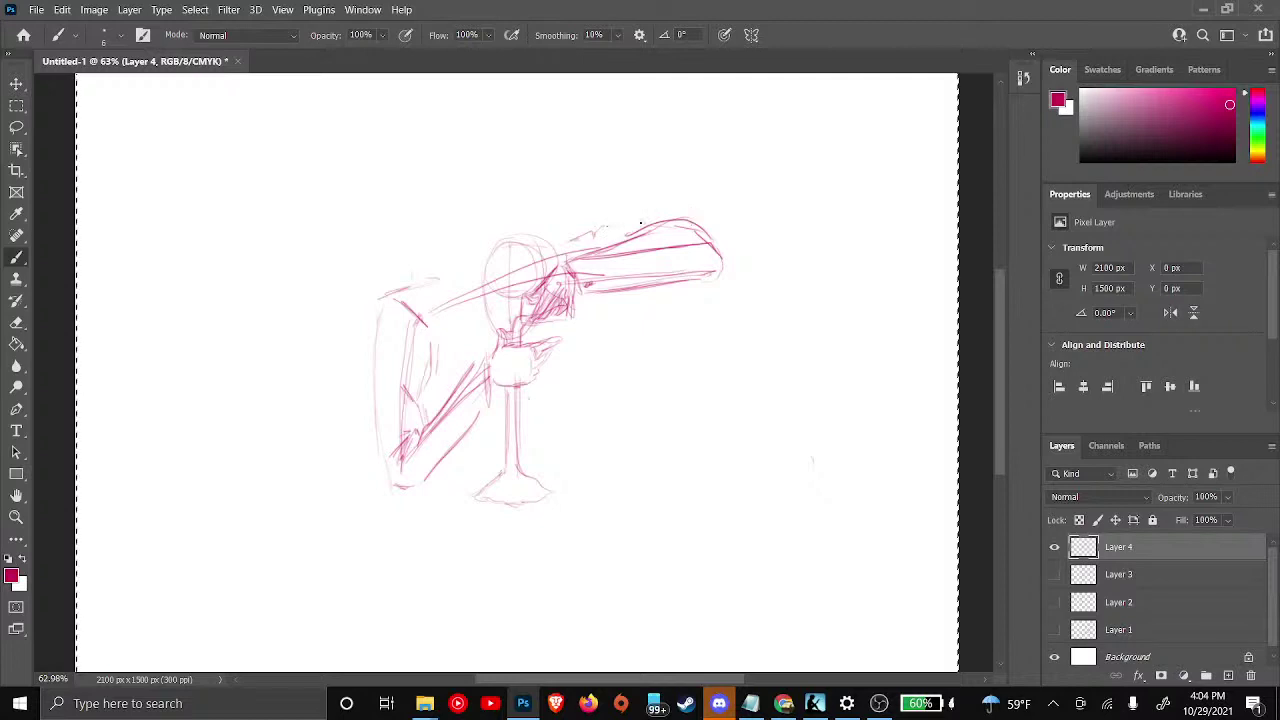
{"action": "mouse_move", "coordinate": [619, 223]}
{"action": "left_mouse_down"}
{"action": "mouse_move", "coordinate": [726, 231]}
{"action": "mouse_move", "coordinate": [703, 272]}
{"action": "mouse_move", "coordinate": [734, 240]}
{"action": "mouse_move", "coordinate": [700, 276]}
{"action": "mouse_move", "coordinate": [641, 276]}
{"action": "left_mouse_up"}
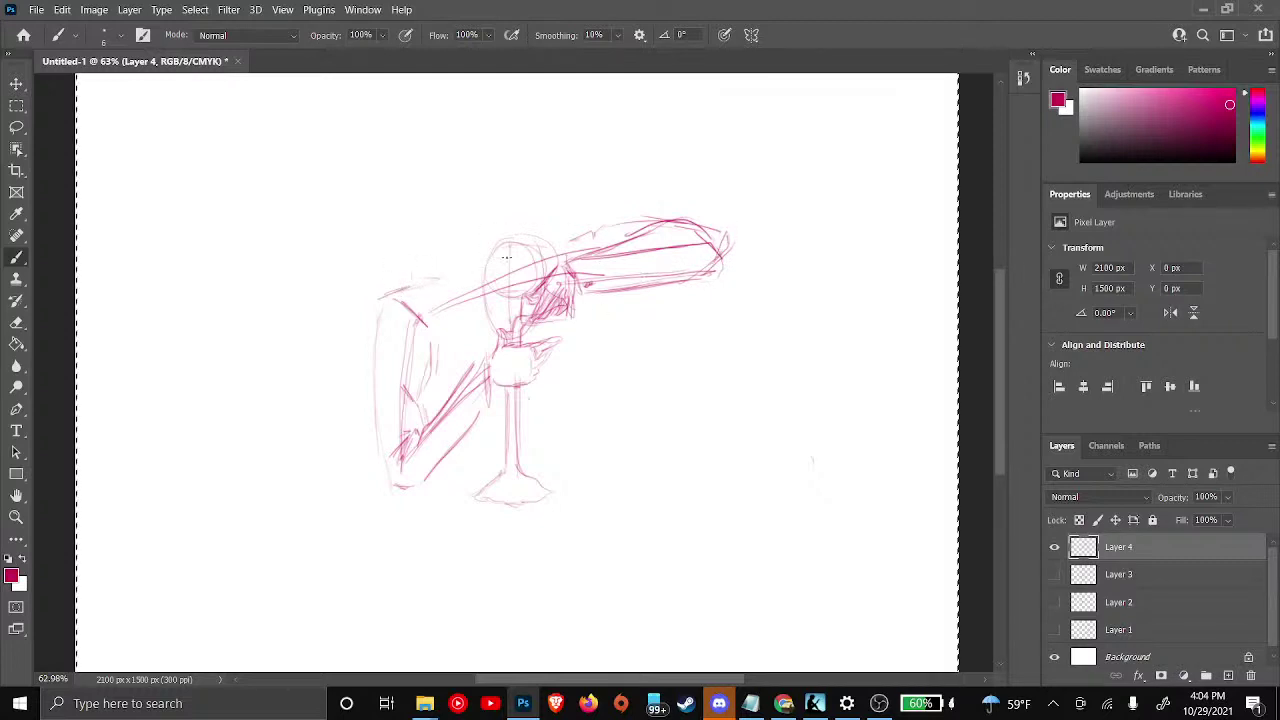
{"action": "left_click_drag", "start_coordinate": [408, 291], "coordinate": [496, 262]}
{"action": "mouse_move", "coordinate": [411, 284]}
{"action": "left_mouse_down"}
{"action": "mouse_move", "coordinate": [545, 241]}
{"action": "mouse_move", "coordinate": [474, 260]}
{"action": "left_mouse_up"}
{"action": "left_click_drag", "start_coordinate": [575, 240], "coordinate": [522, 250]}
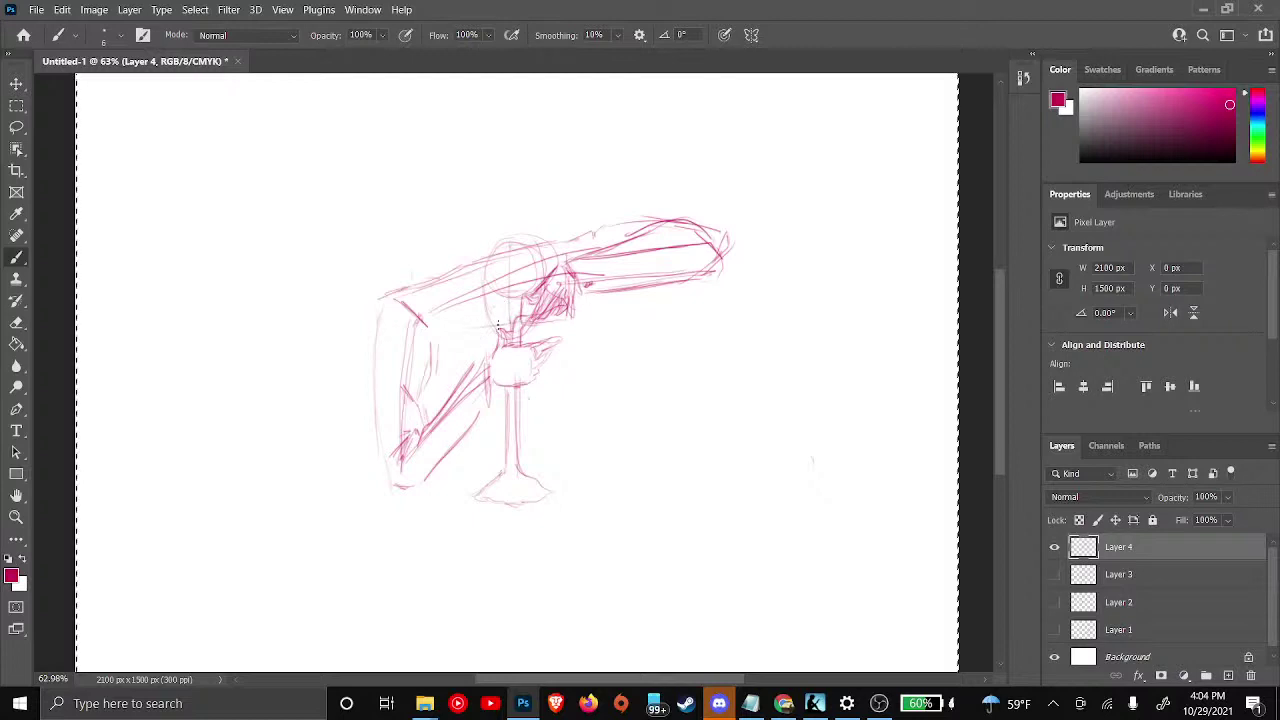
{"action": "left_click_drag", "start_coordinate": [590, 292], "coordinate": [530, 317]}
Set the Eraser size to 37 px and erase part of the construction lines crossing the face
{"action": "key", "text": "e"}
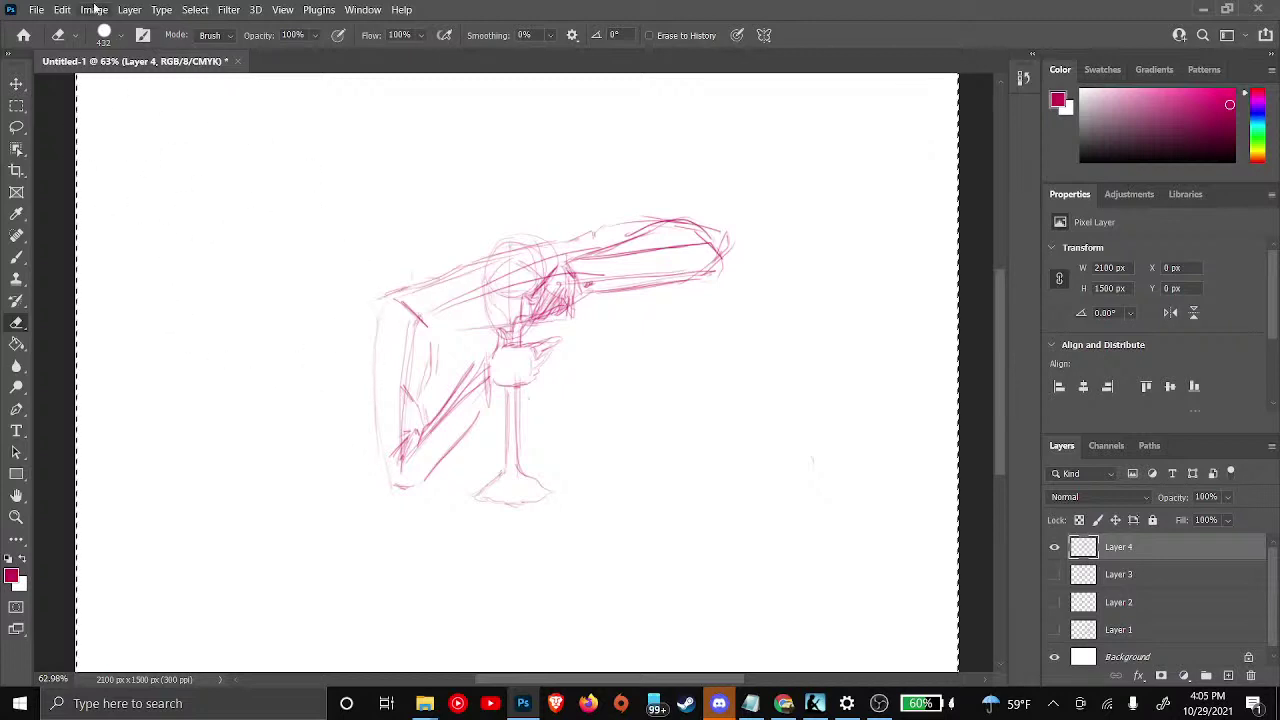
{"action": "left_click", "coordinate": [123, 37]}
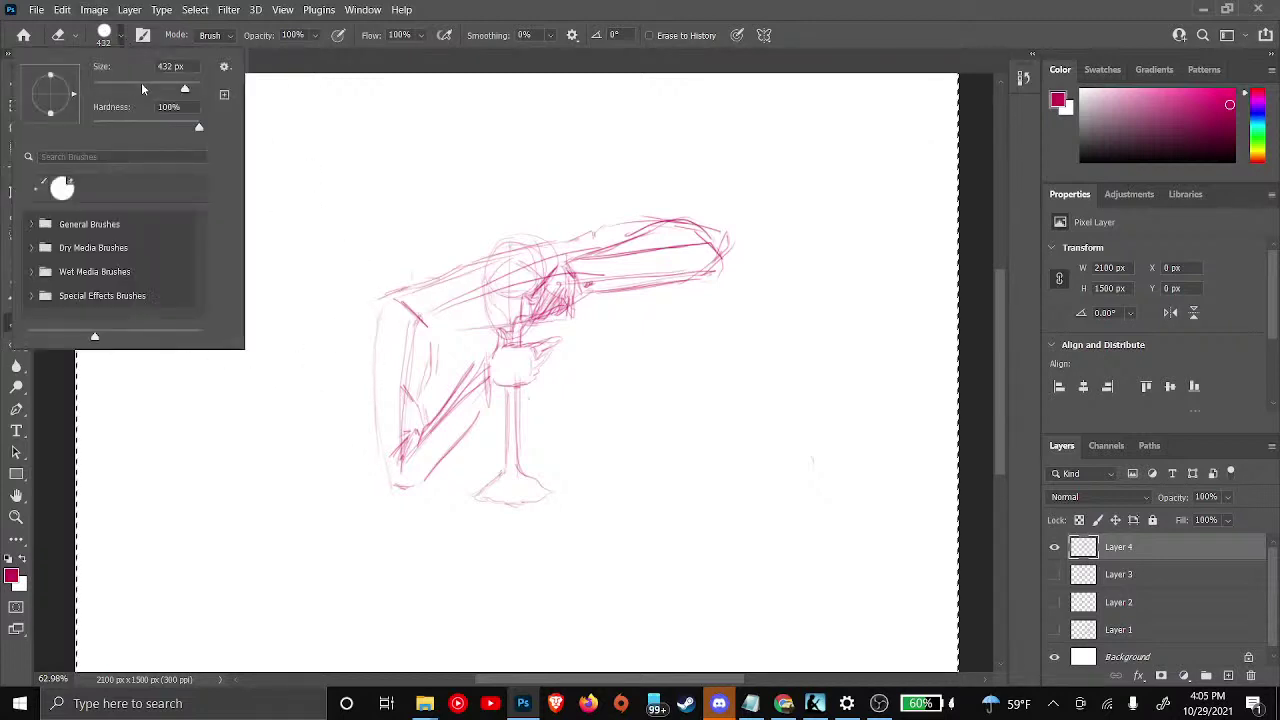
{"action": "left_click", "coordinate": [141, 86]}
{"action": "left_click", "coordinate": [125, 89]}
{"action": "left_click_drag", "start_coordinate": [119, 90], "coordinate": [112, 88]}
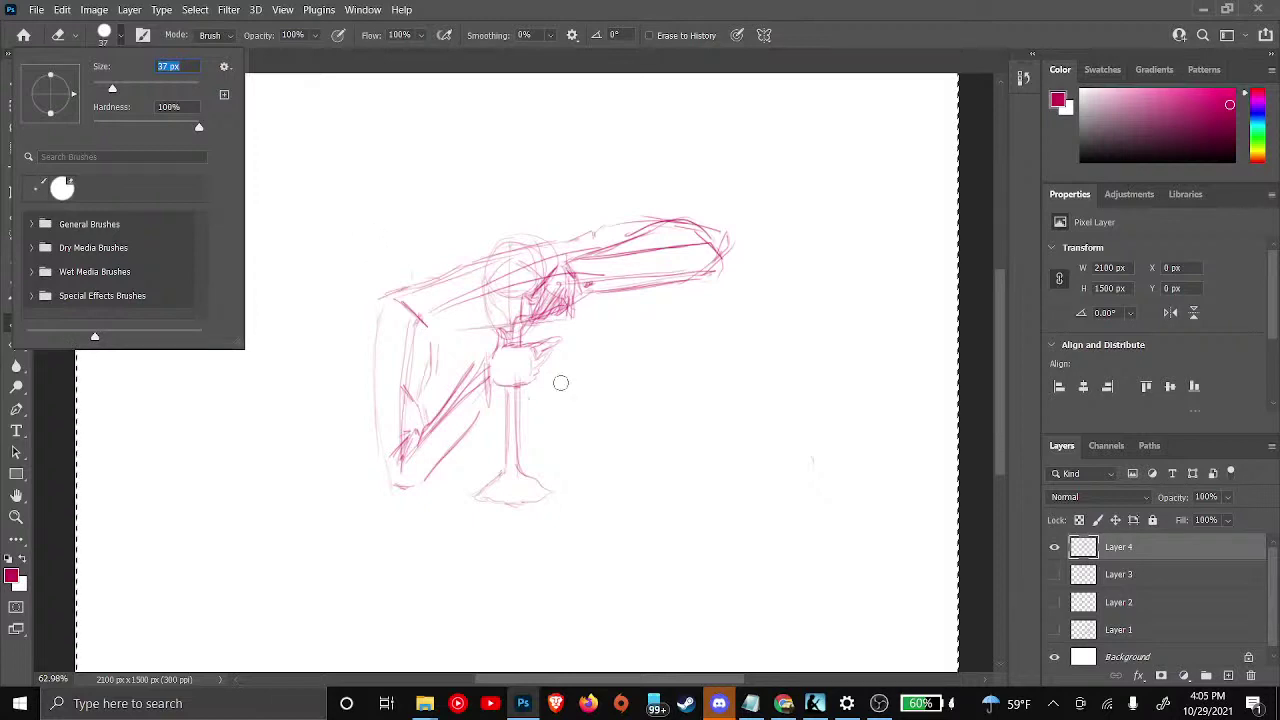
{"action": "left_click_drag", "start_coordinate": [496, 296], "coordinate": [497, 303]}
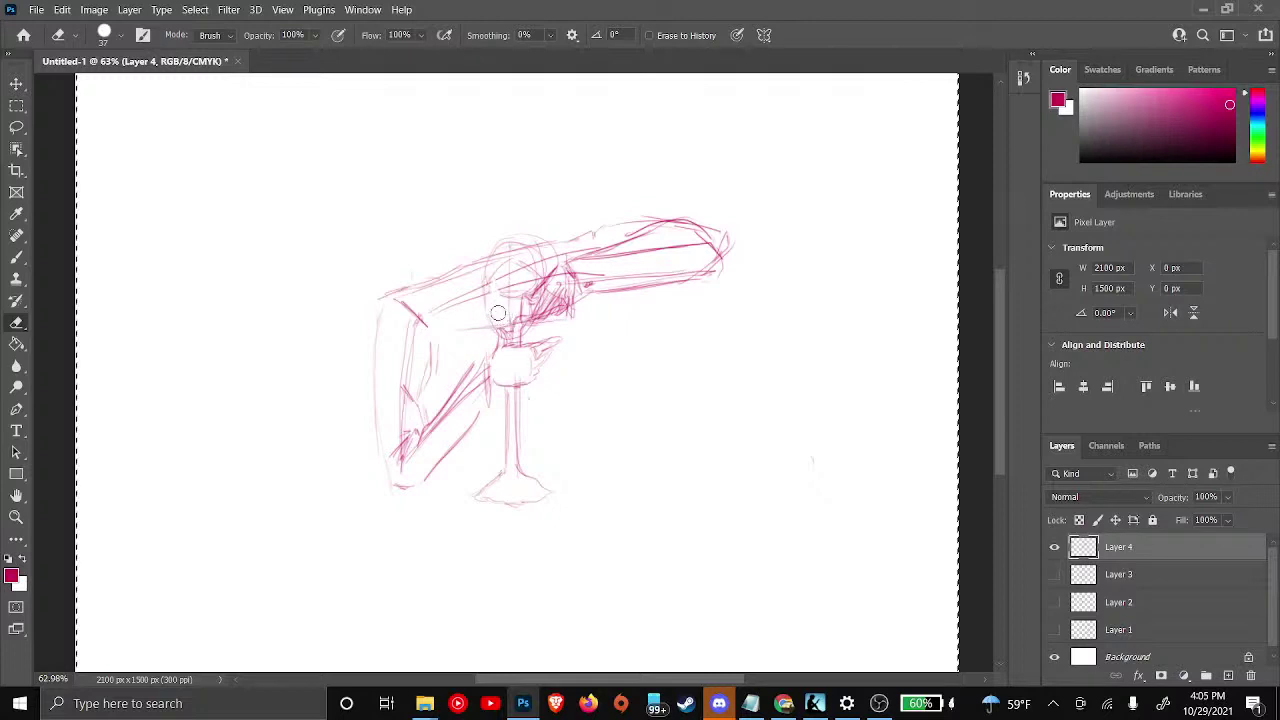
Brush in both sides of the torso below the arms and a horizontal base line extending past it
{"action": "key", "text": "b"}
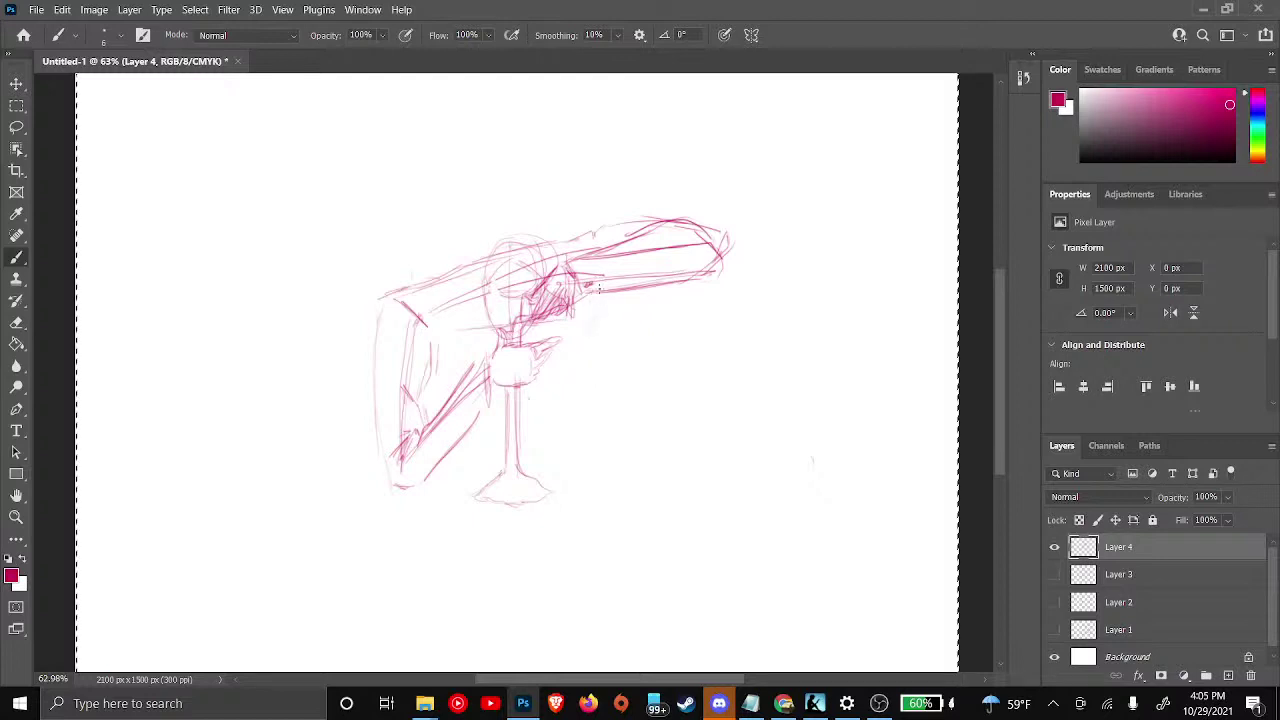
{"action": "mouse_move", "coordinate": [598, 291]}
{"action": "left_mouse_down"}
{"action": "mouse_move", "coordinate": [585, 364]}
{"action": "mouse_move", "coordinate": [586, 351]}
{"action": "mouse_move", "coordinate": [599, 450]}
{"action": "mouse_move", "coordinate": [594, 437]}
{"action": "left_mouse_up"}
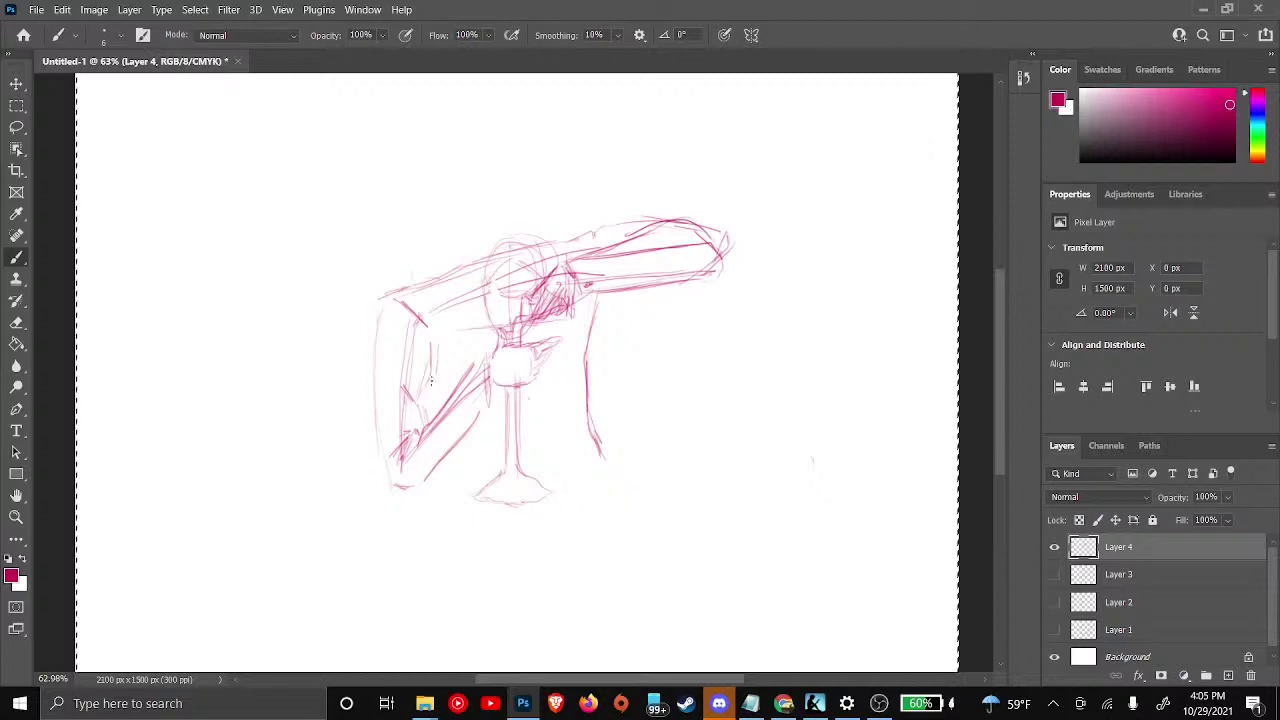
{"action": "left_click_drag", "start_coordinate": [430, 380], "coordinate": [427, 424]}
{"action": "left_click_drag", "start_coordinate": [436, 358], "coordinate": [426, 416]}
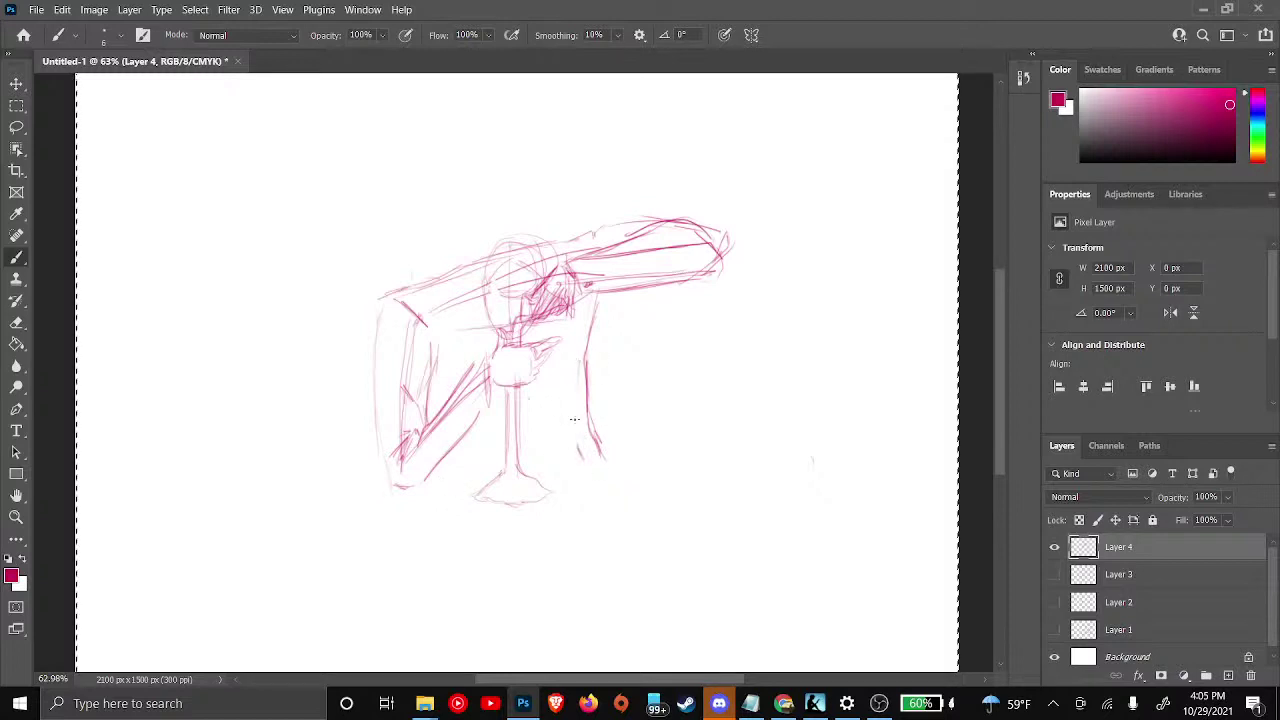
{"action": "left_click_drag", "start_coordinate": [579, 444], "coordinate": [576, 384]}
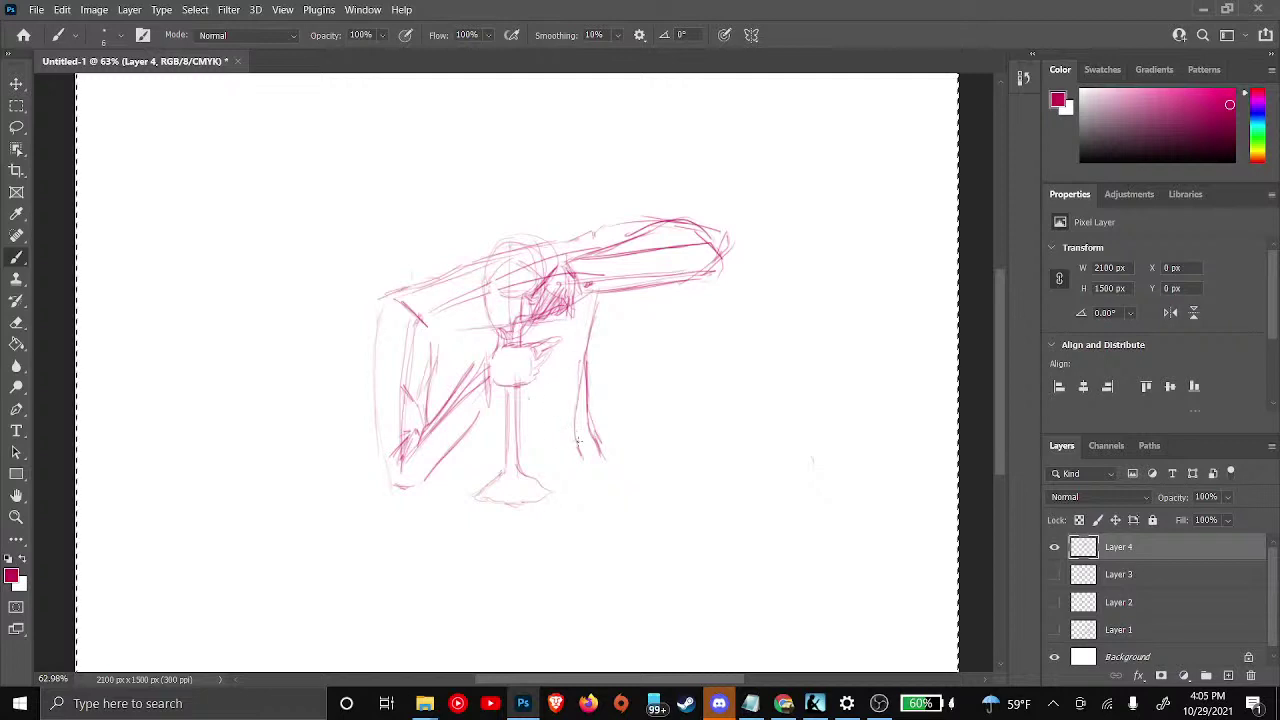
{"action": "mouse_move", "coordinate": [579, 440]}
{"action": "left_mouse_down"}
{"action": "mouse_move", "coordinate": [524, 458]}
{"action": "mouse_move", "coordinate": [560, 479]}
{"action": "mouse_move", "coordinate": [529, 473]}
{"action": "mouse_move", "coordinate": [569, 473]}
{"action": "left_mouse_up"}
{"action": "left_click_drag", "start_coordinate": [432, 476], "coordinate": [504, 476]}
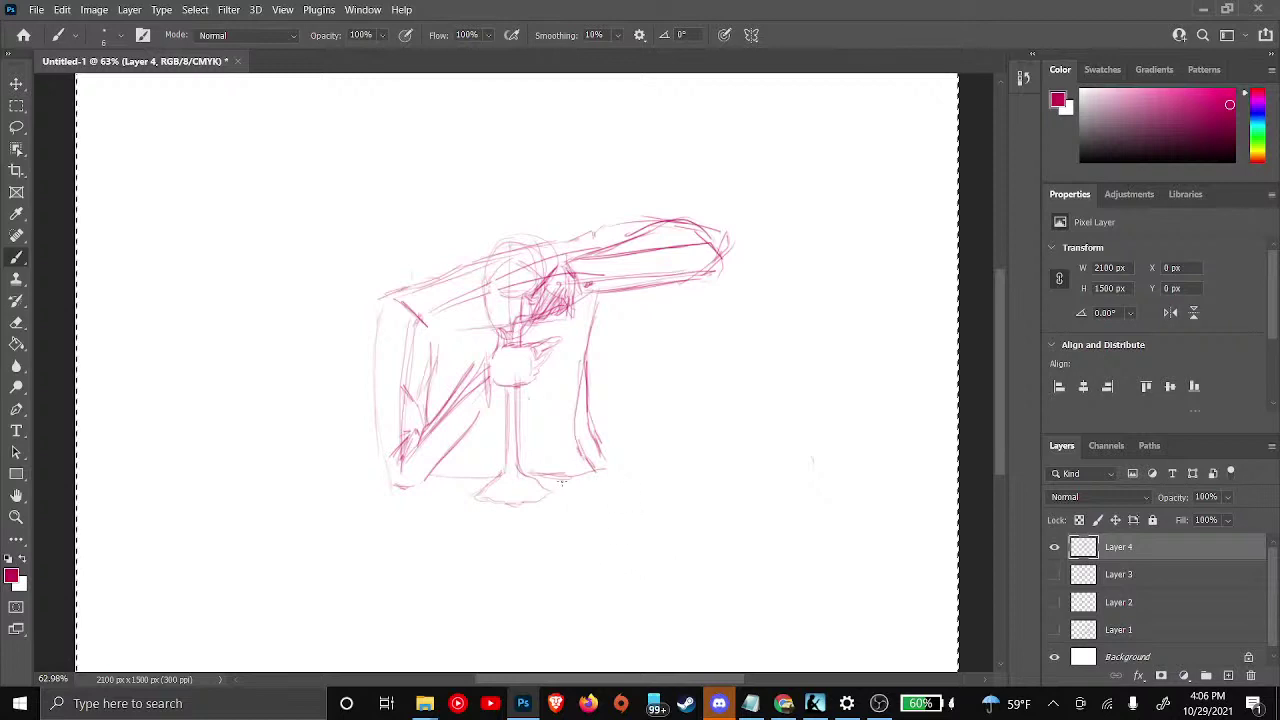
{"action": "mouse_move", "coordinate": [530, 476]}
{"action": "left_mouse_down"}
{"action": "mouse_move", "coordinate": [639, 466]}
{"action": "mouse_move", "coordinate": [719, 434]}
{"action": "left_mouse_up"}
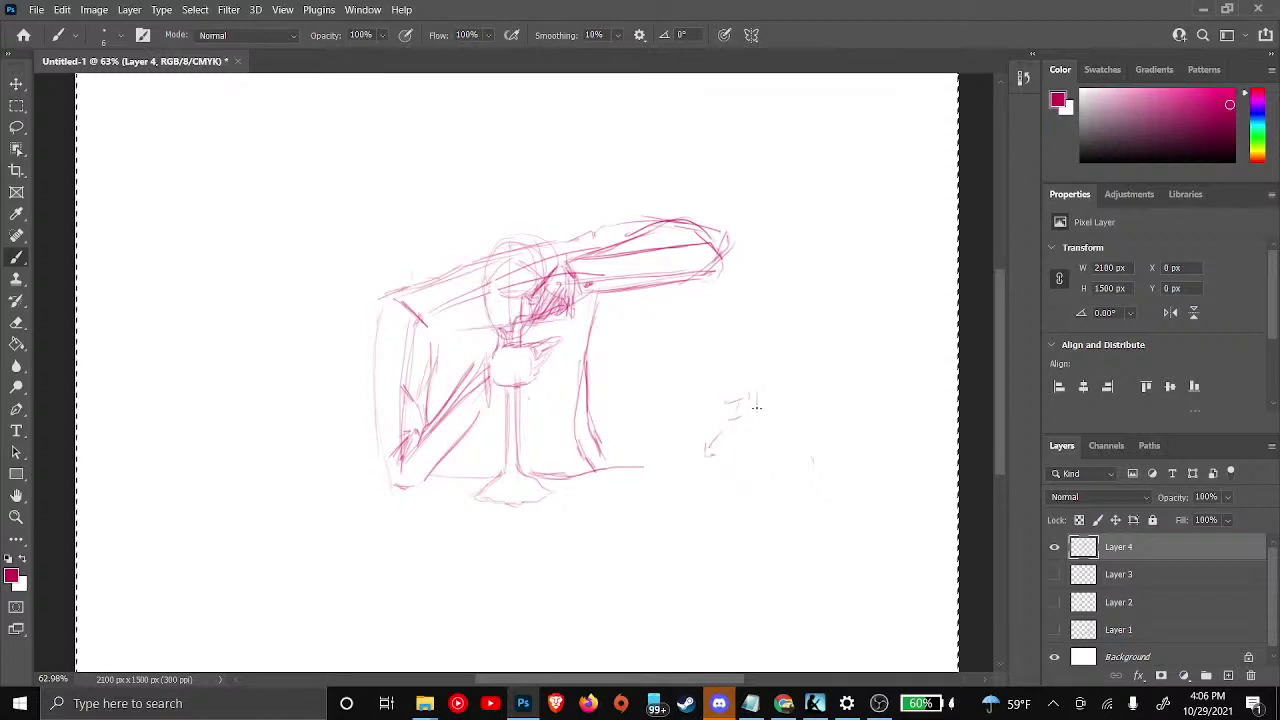
Handwrite the note "I'll flatten that" beside the small arrow near the figure's torso
{"action": "mouse_move", "coordinate": [757, 405]}
{"action": "left_mouse_down"}
{"action": "mouse_move", "coordinate": [778, 382]}
{"action": "mouse_move", "coordinate": [770, 404]}
{"action": "mouse_move", "coordinate": [784, 381]}
{"action": "mouse_move", "coordinate": [780, 406]}
{"action": "mouse_move", "coordinate": [792, 408]}
{"action": "mouse_move", "coordinate": [818, 388]}
{"action": "left_mouse_up"}
{"action": "left_click_drag", "start_coordinate": [817, 398], "coordinate": [837, 393]}
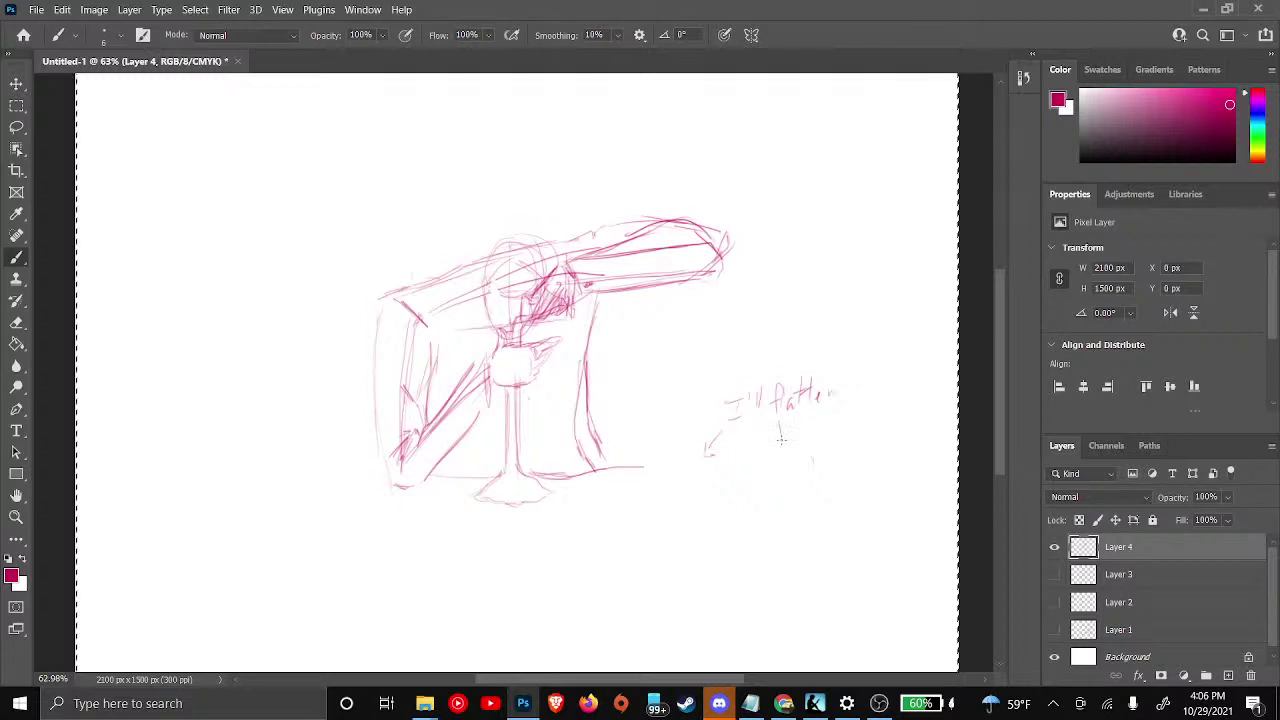
{"action": "left_click_drag", "start_coordinate": [775, 429], "coordinate": [788, 425]}
{"action": "left_click_drag", "start_coordinate": [790, 417], "coordinate": [797, 434]}
{"action": "left_click_drag", "start_coordinate": [806, 423], "coordinate": [809, 431]}
{"action": "mouse_move", "coordinate": [820, 409]}
{"action": "left_mouse_down"}
{"action": "mouse_move", "coordinate": [822, 427]}
{"action": "mouse_move", "coordinate": [831, 411]}
{"action": "left_mouse_up"}
Handwrite the greeting "Hello folks!!" in the empty upper-left area of the canvas
{"action": "left_click_drag", "start_coordinate": [112, 106], "coordinate": [106, 166]}
{"action": "left_click_drag", "start_coordinate": [102, 146], "coordinate": [142, 130]}
{"action": "mouse_move", "coordinate": [140, 104]}
{"action": "left_mouse_down"}
{"action": "mouse_move", "coordinate": [136, 162]}
{"action": "mouse_move", "coordinate": [160, 166]}
{"action": "left_mouse_up"}
{"action": "mouse_move", "coordinate": [164, 160]}
{"action": "left_mouse_down"}
{"action": "mouse_move", "coordinate": [182, 98]}
{"action": "mouse_move", "coordinate": [188, 154]}
{"action": "left_mouse_up"}
{"action": "mouse_move", "coordinate": [196, 140]}
{"action": "left_mouse_down"}
{"action": "mouse_move", "coordinate": [233, 158]}
{"action": "mouse_move", "coordinate": [216, 194]}
{"action": "mouse_move", "coordinate": [252, 146]}
{"action": "left_mouse_up"}
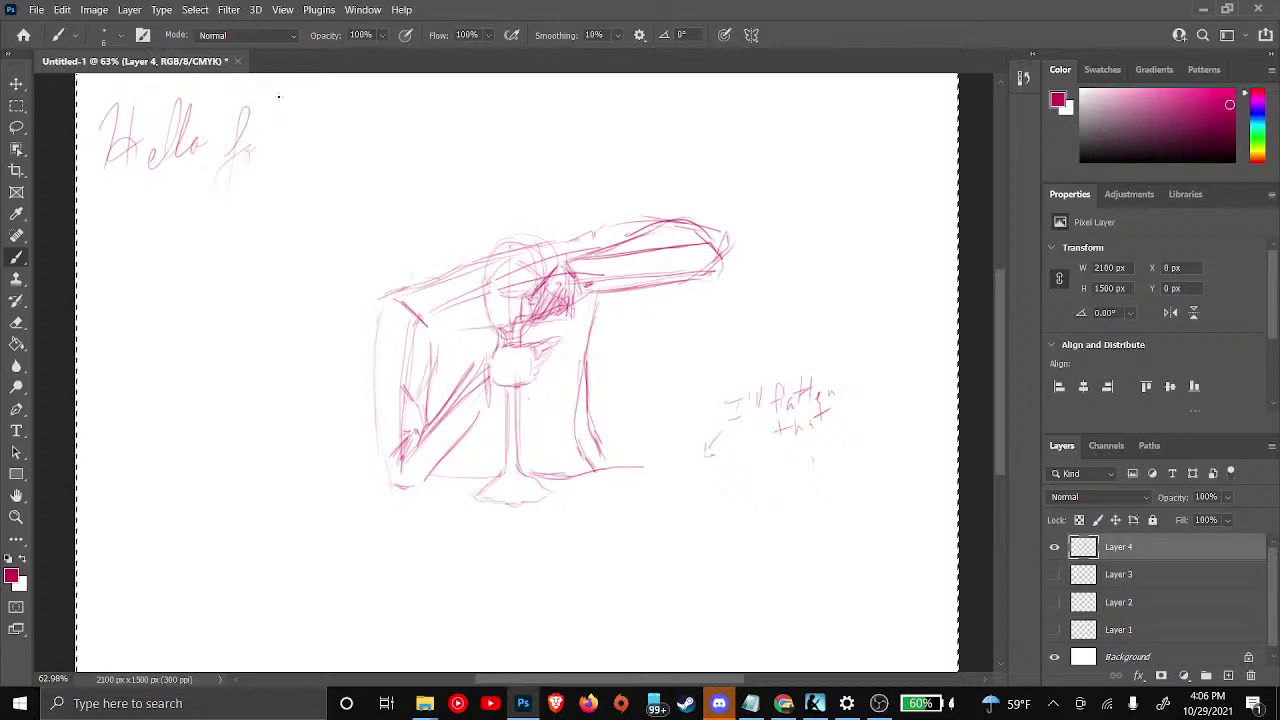
{"action": "left_click_drag", "start_coordinate": [279, 97], "coordinate": [341, 148]}
{"action": "left_click", "coordinate": [335, 163]}
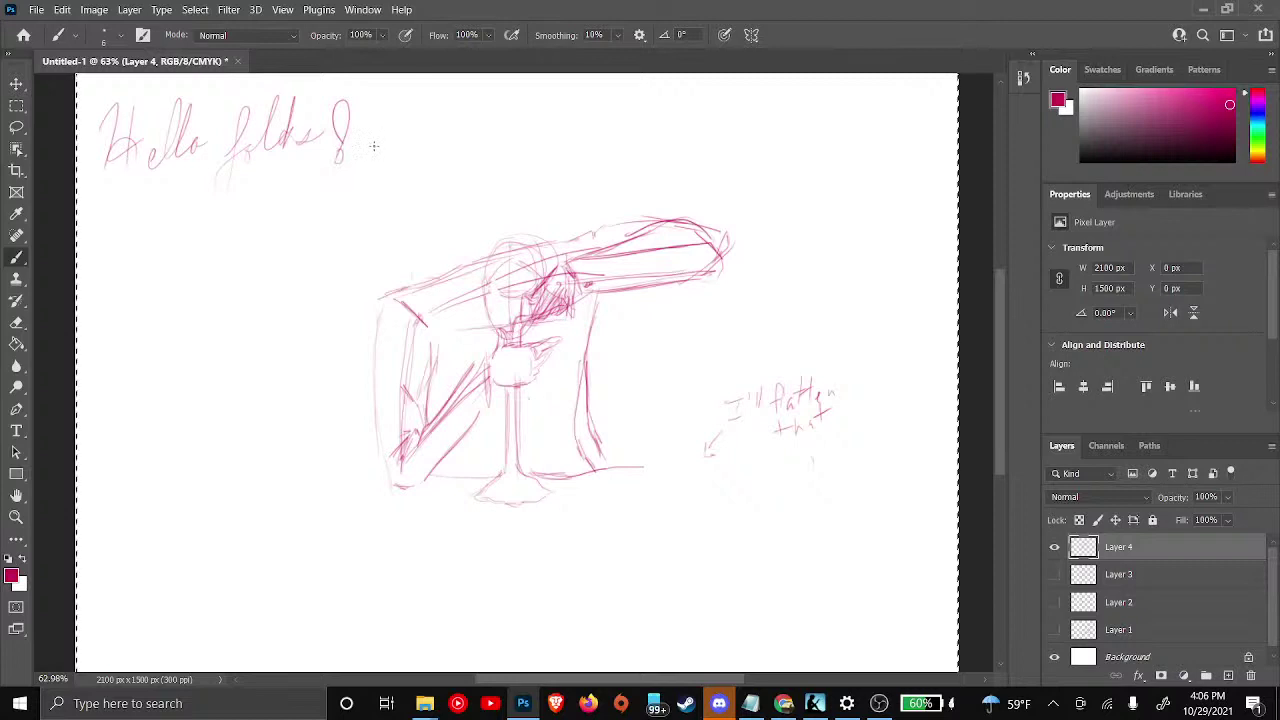
{"action": "left_click_drag", "start_coordinate": [384, 100], "coordinate": [370, 148]}
{"action": "left_click", "coordinate": [370, 153]}
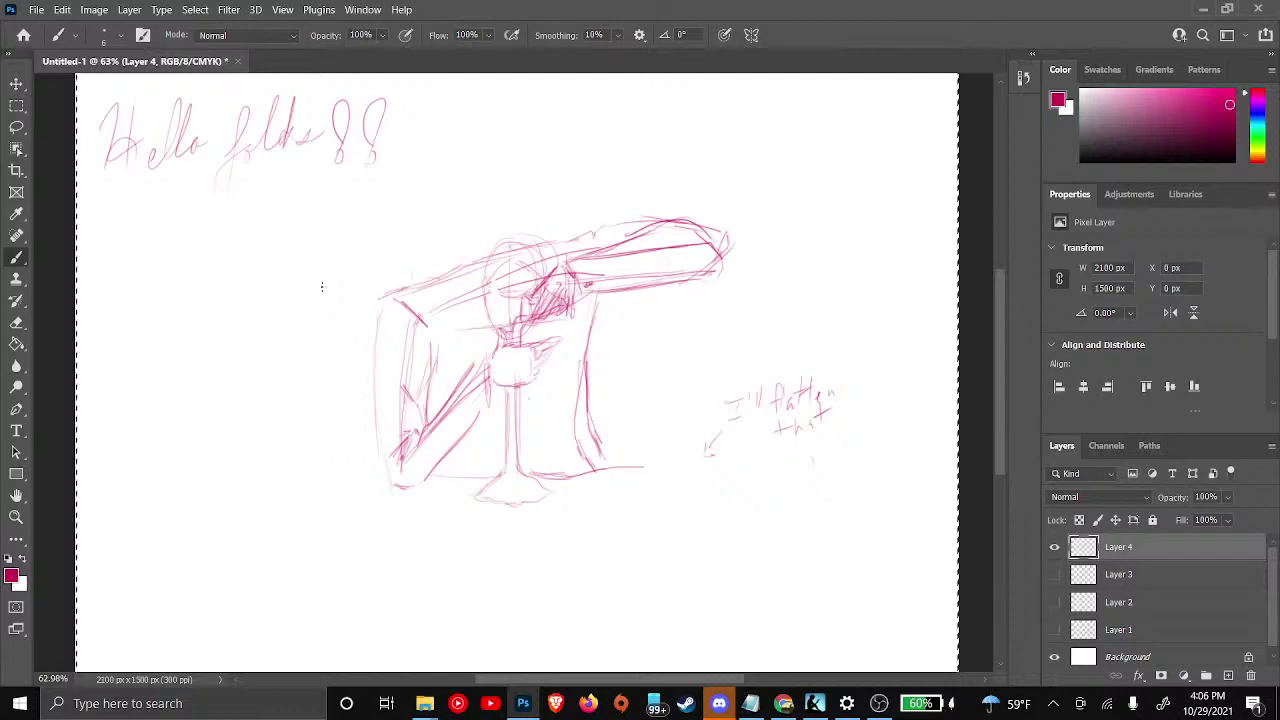
Sketch the eyes, eyebrows and nose bridge on the figure's face
{"action": "scroll", "coordinate": [322, 287], "scroll_direction": "up", "scroll_amount": 5}
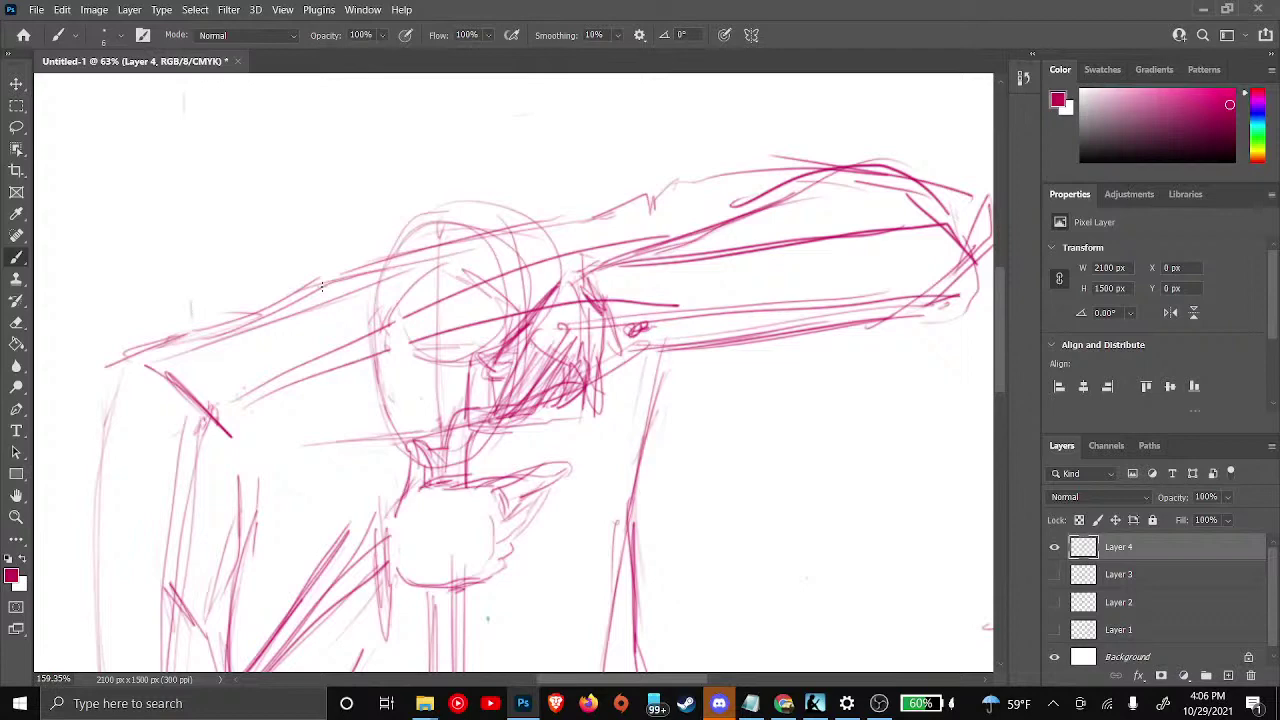
{"action": "scroll", "coordinate": [322, 287], "scroll_direction": "up", "scroll_amount": 3}
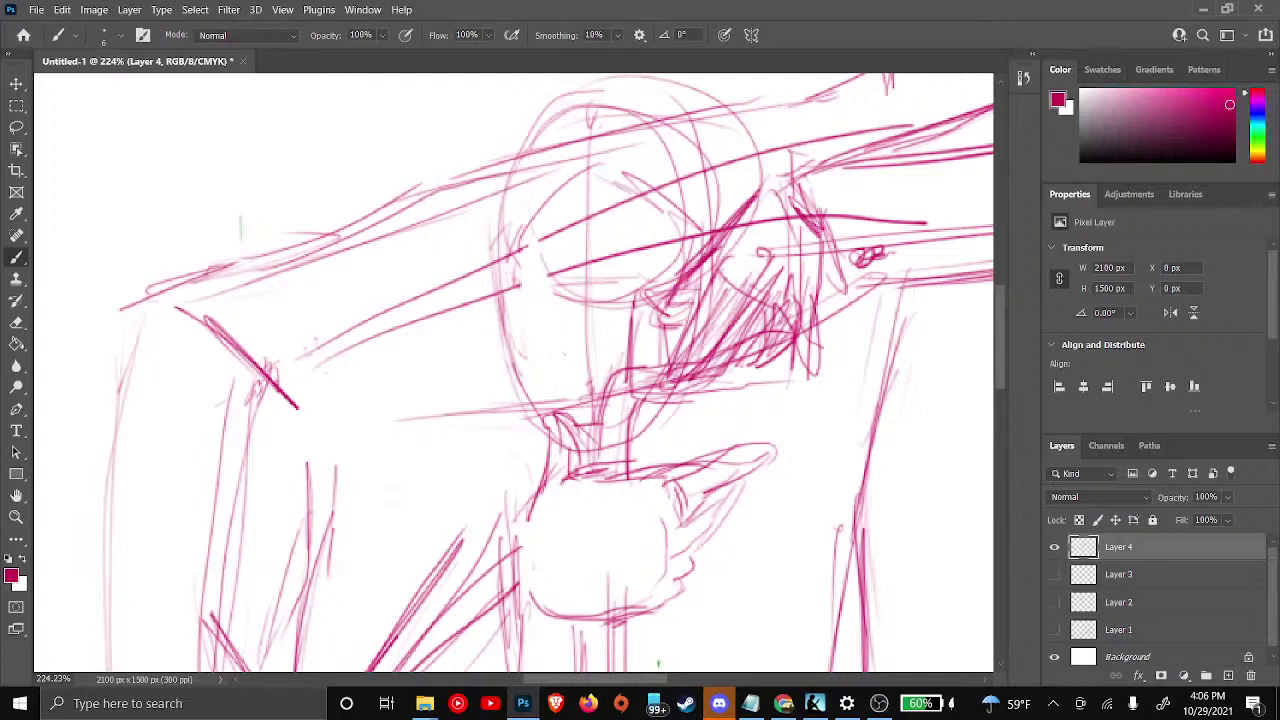
{"action": "scroll", "coordinate": [513, 372], "scroll_direction": "up", "scroll_amount": 3}
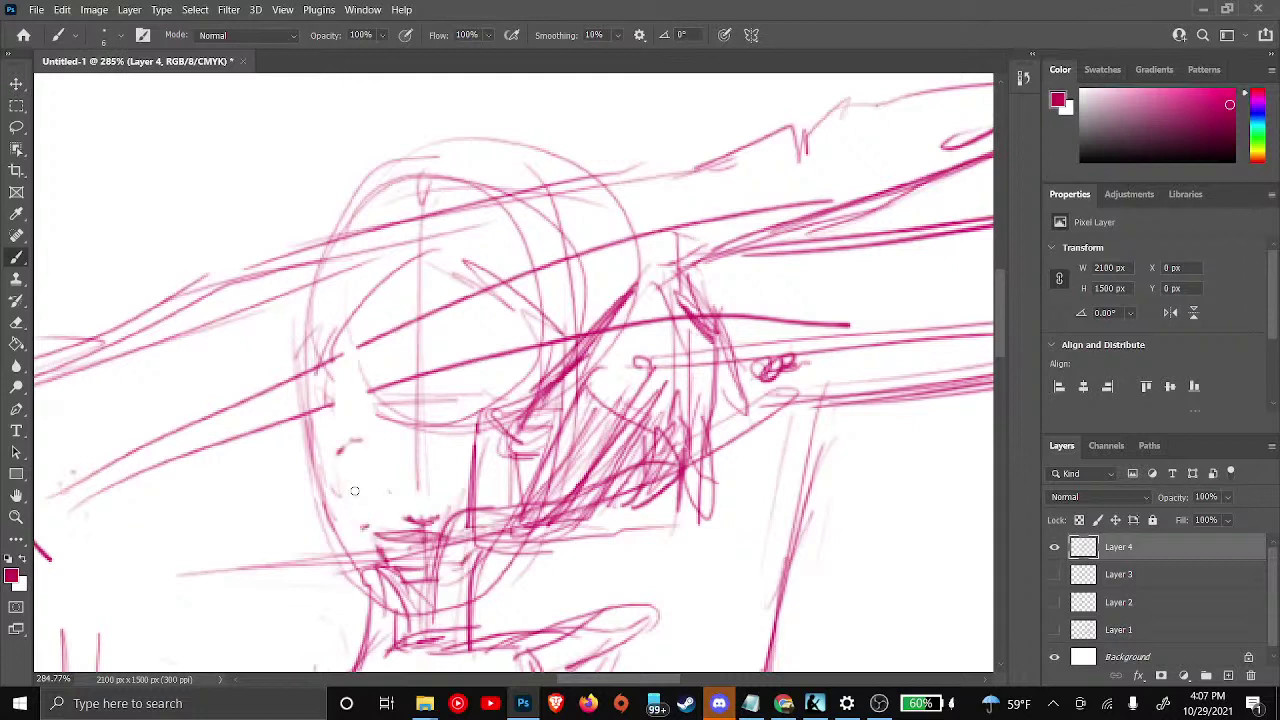
{"action": "left_click_drag", "start_coordinate": [354, 492], "coordinate": [380, 493]}
{"action": "left_click_drag", "start_coordinate": [453, 477], "coordinate": [484, 465]}
{"action": "left_click_drag", "start_coordinate": [466, 476], "coordinate": [498, 477]}
{"action": "mouse_move", "coordinate": [346, 455]}
{"action": "left_mouse_down"}
{"action": "mouse_move", "coordinate": [395, 446]}
{"action": "mouse_move", "coordinate": [351, 453]}
{"action": "mouse_move", "coordinate": [493, 440]}
{"action": "left_mouse_up"}
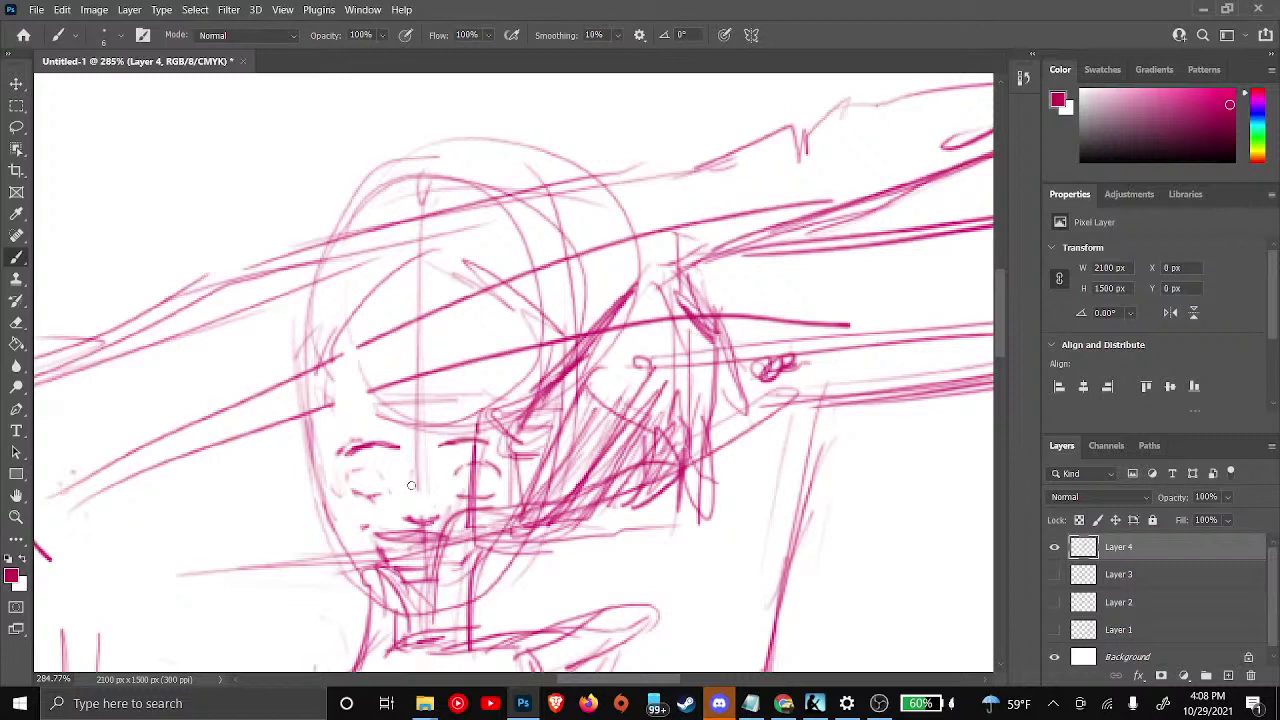
{"action": "left_click_drag", "start_coordinate": [411, 467], "coordinate": [415, 482]}
{"action": "mouse_move", "coordinate": [378, 482]}
{"action": "left_mouse_down"}
{"action": "mouse_move", "coordinate": [366, 490]}
{"action": "mouse_move", "coordinate": [378, 488]}
{"action": "left_mouse_up"}
Darken the head's contour along both cheeks and the jaw, and add strokes at the sides of the face
{"action": "left_click_drag", "start_coordinate": [315, 331], "coordinate": [304, 378]}
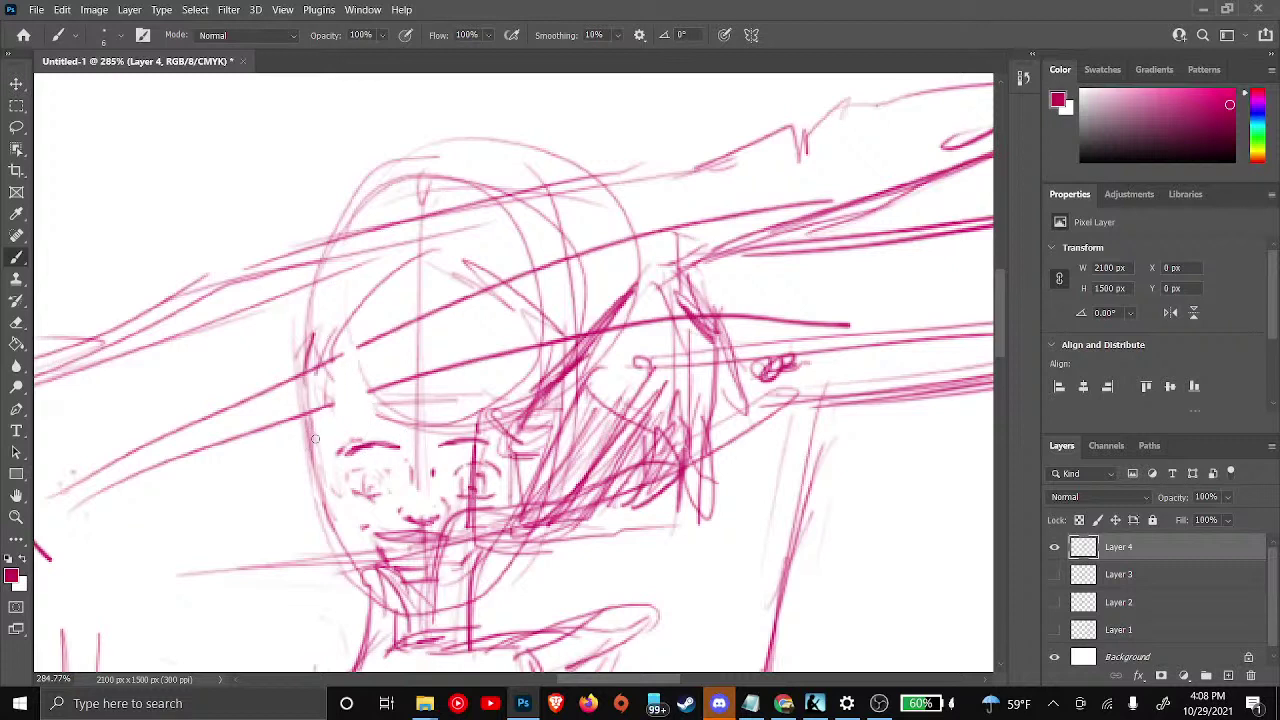
{"action": "mouse_move", "coordinate": [314, 438]}
{"action": "left_mouse_down"}
{"action": "mouse_move", "coordinate": [314, 472]}
{"action": "mouse_move", "coordinate": [314, 447]}
{"action": "mouse_move", "coordinate": [321, 504]}
{"action": "left_mouse_up"}
{"action": "mouse_move", "coordinate": [332, 508]}
{"action": "left_mouse_down"}
{"action": "mouse_move", "coordinate": [356, 578]}
{"action": "mouse_move", "coordinate": [383, 586]}
{"action": "left_mouse_up"}
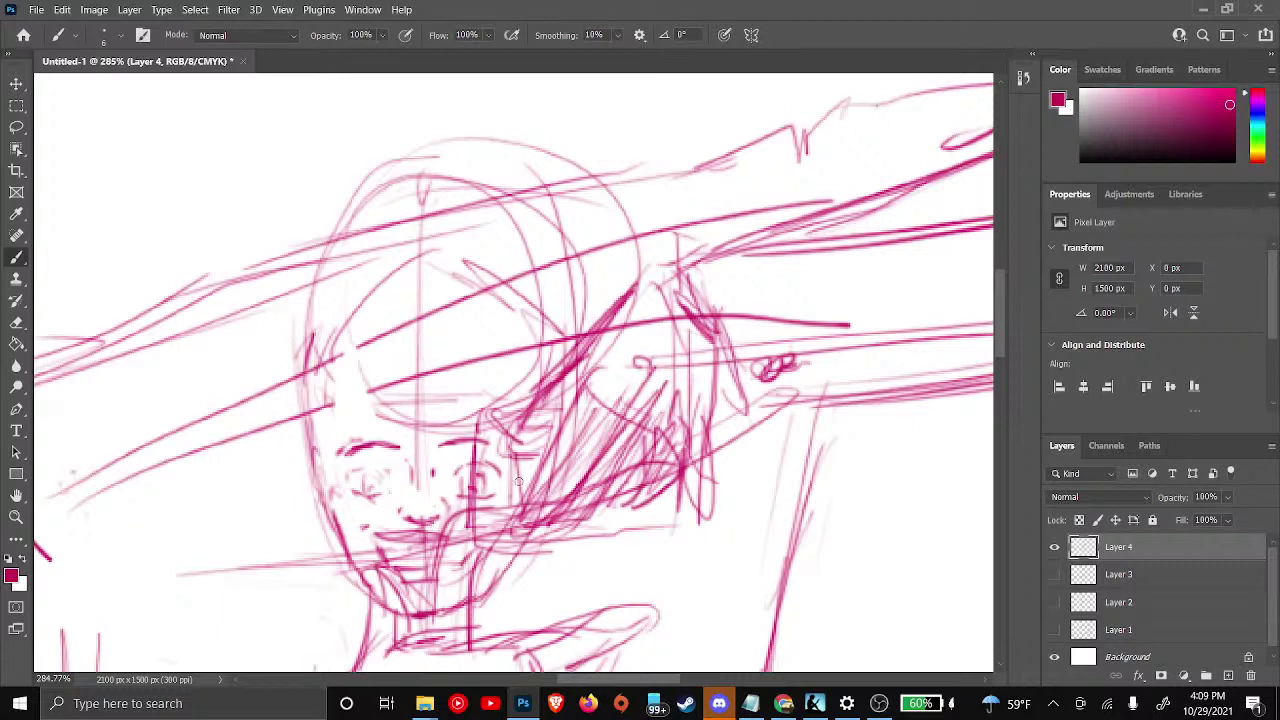
{"action": "mouse_move", "coordinate": [513, 496]}
{"action": "left_mouse_down"}
{"action": "mouse_move", "coordinate": [490, 581]}
{"action": "mouse_move", "coordinate": [450, 615]}
{"action": "left_mouse_up"}
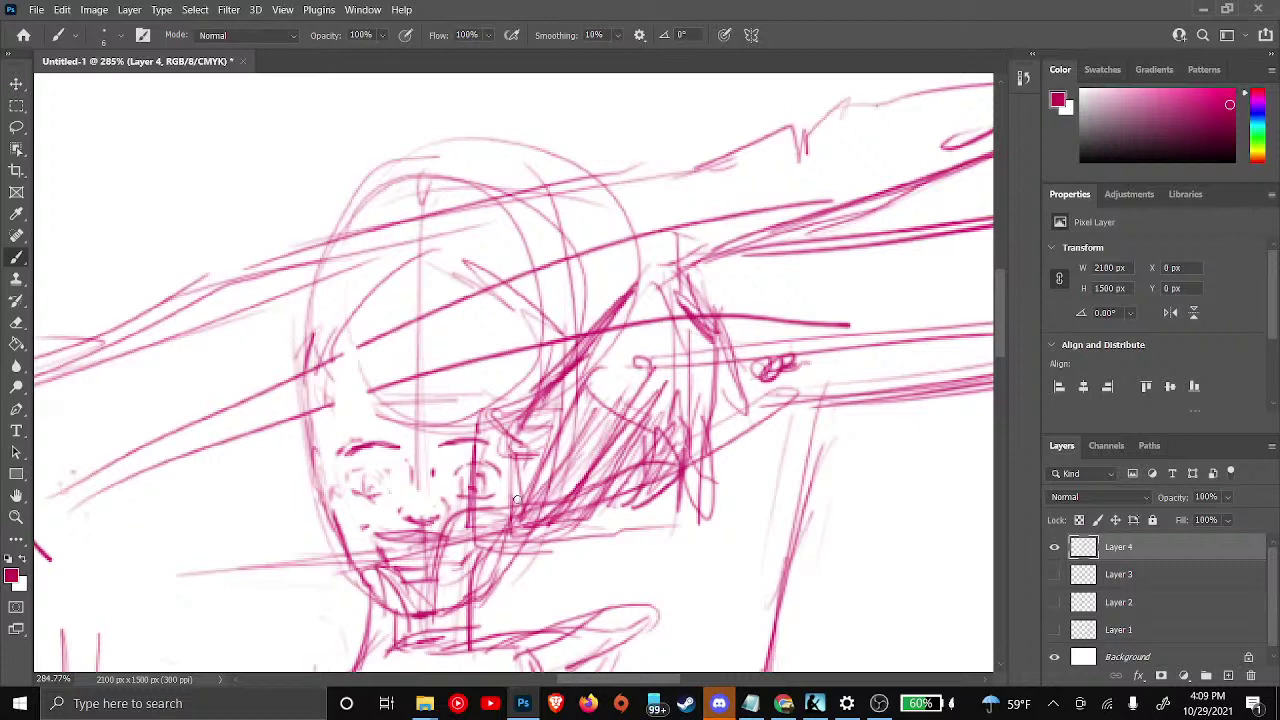
{"action": "left_click_drag", "start_coordinate": [519, 502], "coordinate": [524, 464]}
{"action": "left_click_drag", "start_coordinate": [320, 453], "coordinate": [317, 412]}
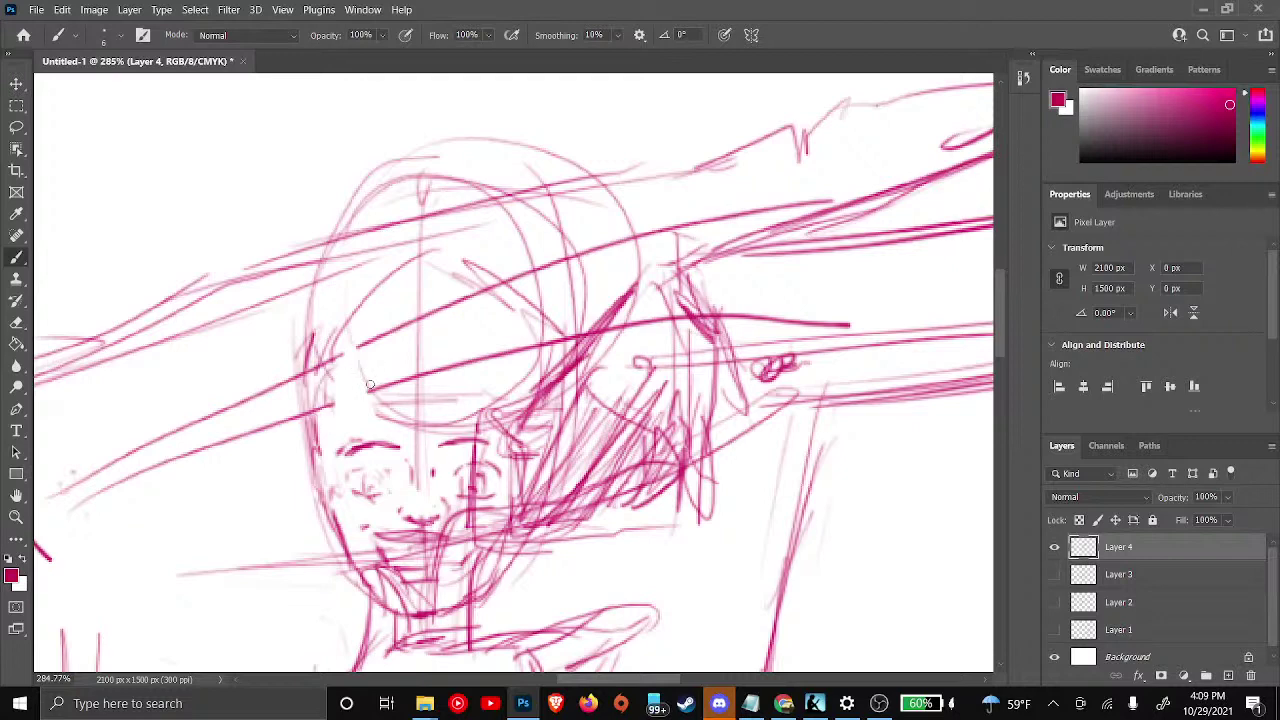
Handwrite the note "Ha! He got a tiny head" above the figure and add a wavy underline beneath it
{"action": "scroll", "coordinate": [370, 384], "scroll_direction": "down", "scroll_amount": 3}
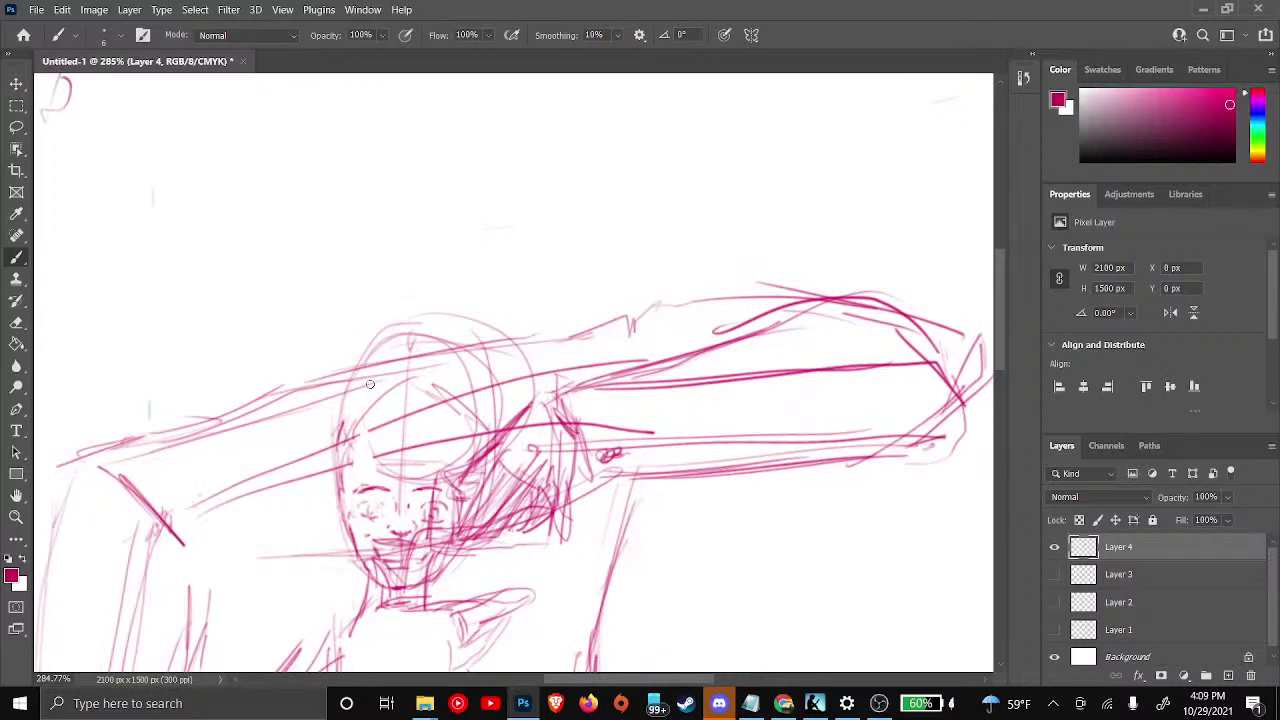
{"action": "scroll", "coordinate": [370, 384], "scroll_direction": "down", "scroll_amount": 2}
{"action": "scroll", "coordinate": [370, 384], "scroll_direction": "down", "scroll_amount": 3}
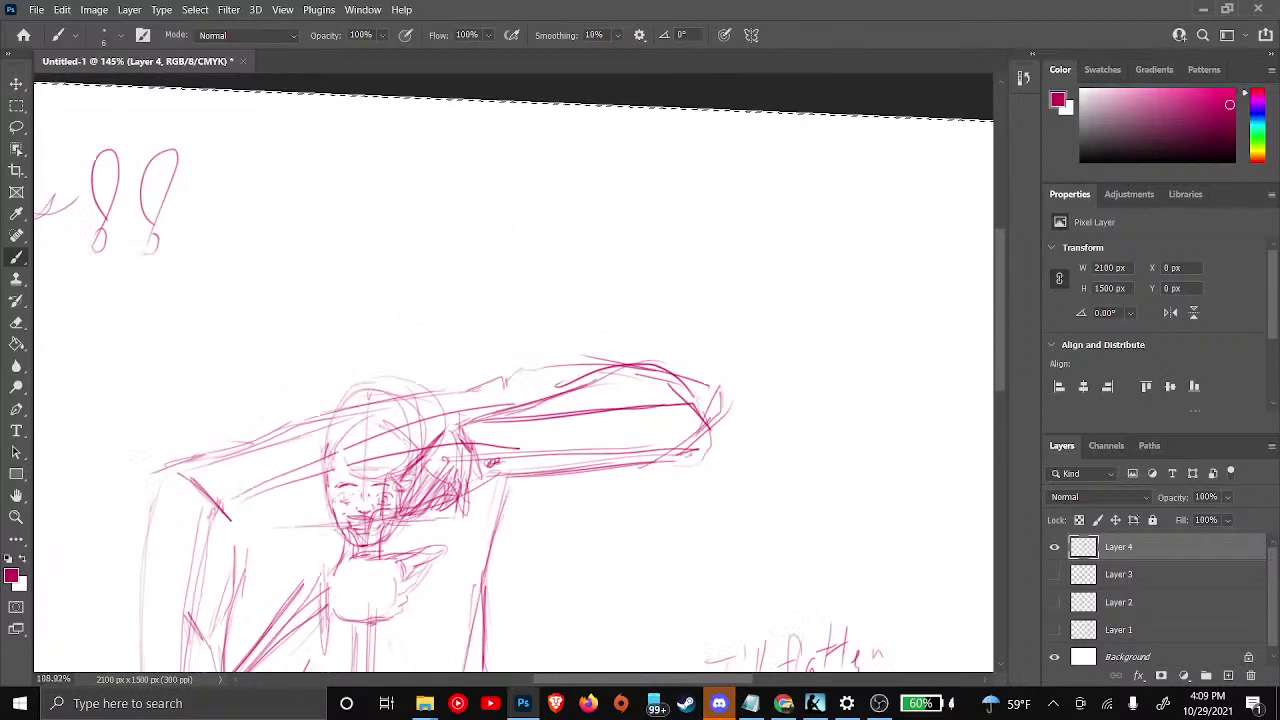
{"action": "scroll", "coordinate": [370, 384], "scroll_direction": "up", "scroll_amount": 1}
{"action": "scroll", "coordinate": [335, 465], "scroll_direction": "up", "scroll_amount": 4}
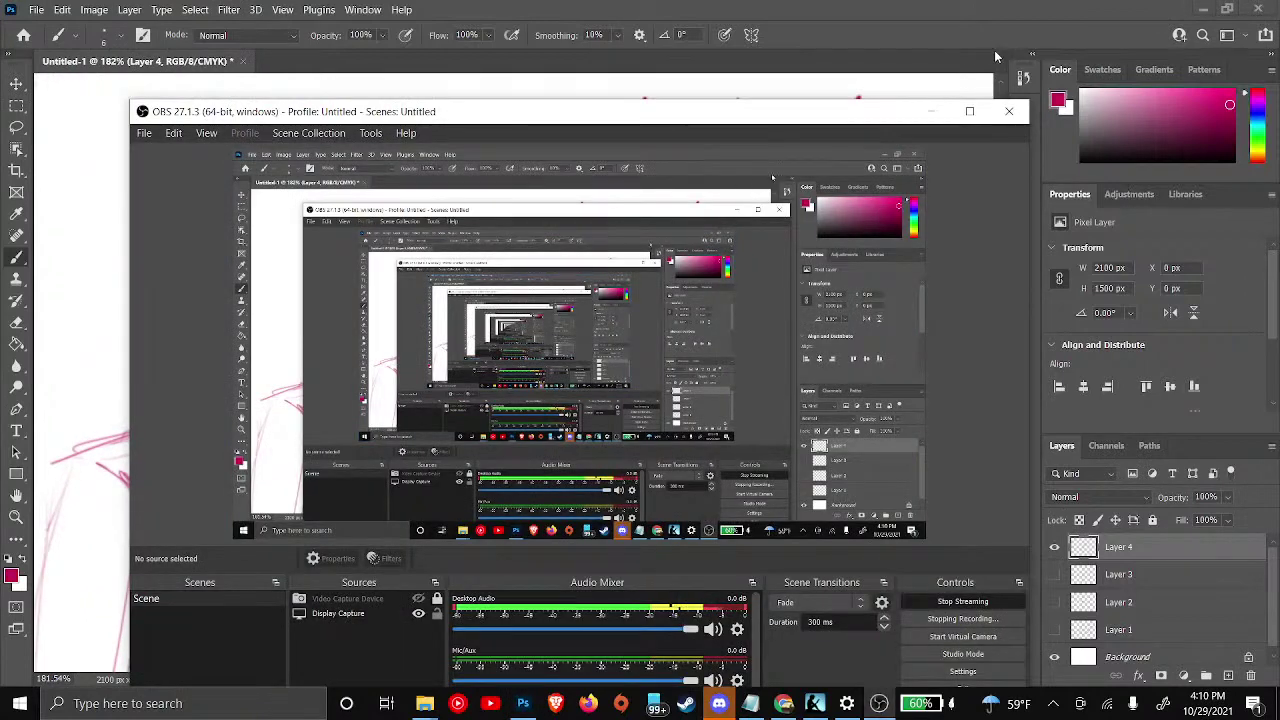
{"action": "left_click", "coordinate": [933, 112]}
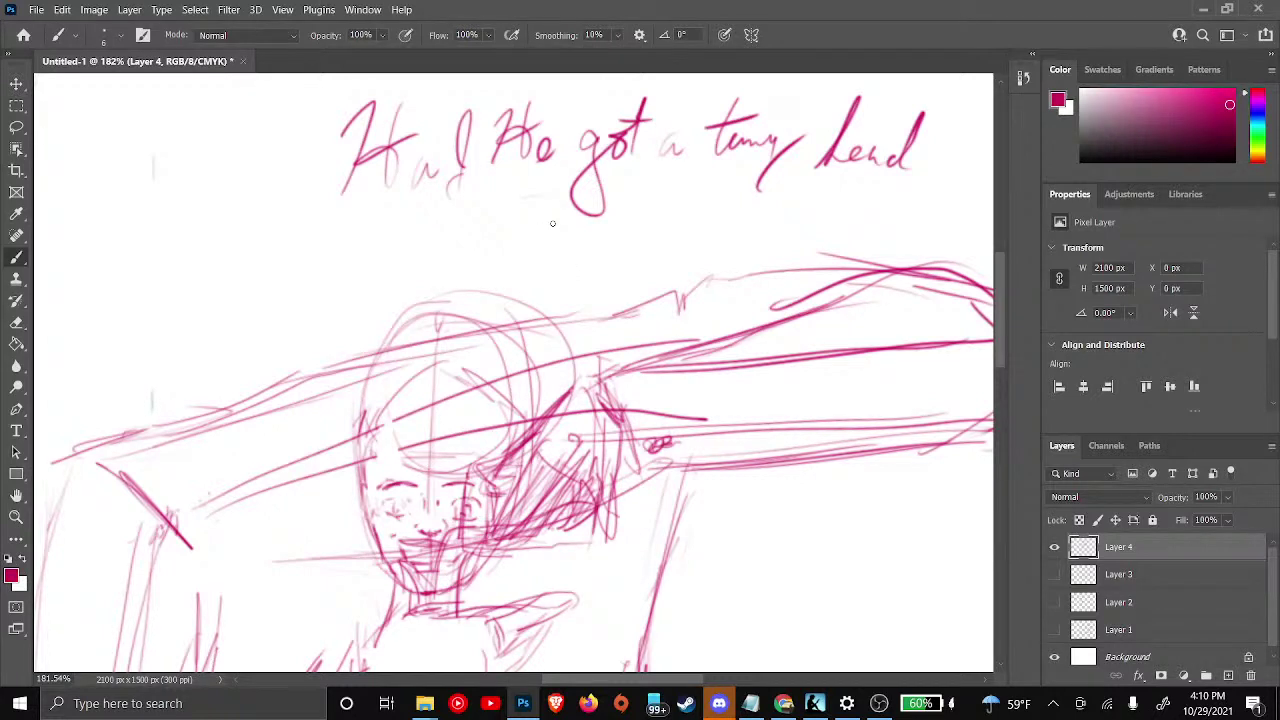
{"action": "left_click_drag", "start_coordinate": [530, 258], "coordinate": [772, 221]}
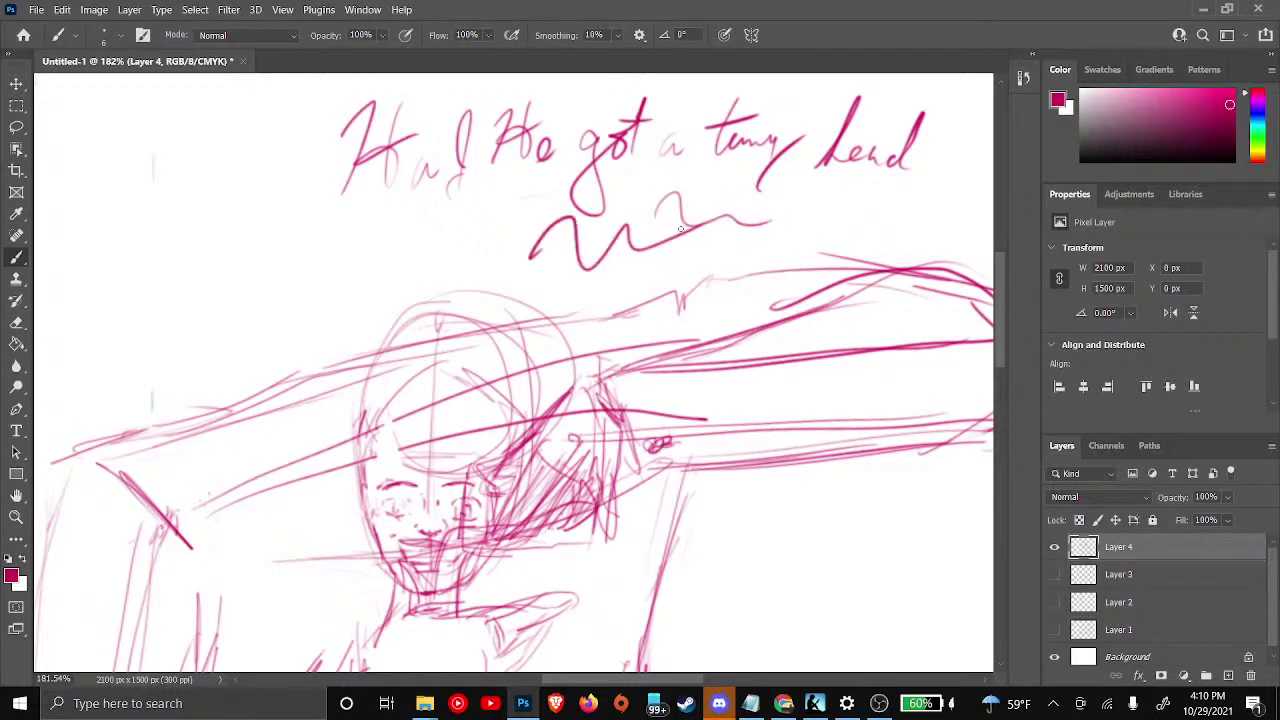
Undo the handwritten remark above the figure along with its wavy underline
{"action": "key", "text": "ctrl+z"}
{"action": "key", "text": "ctrl+z"}
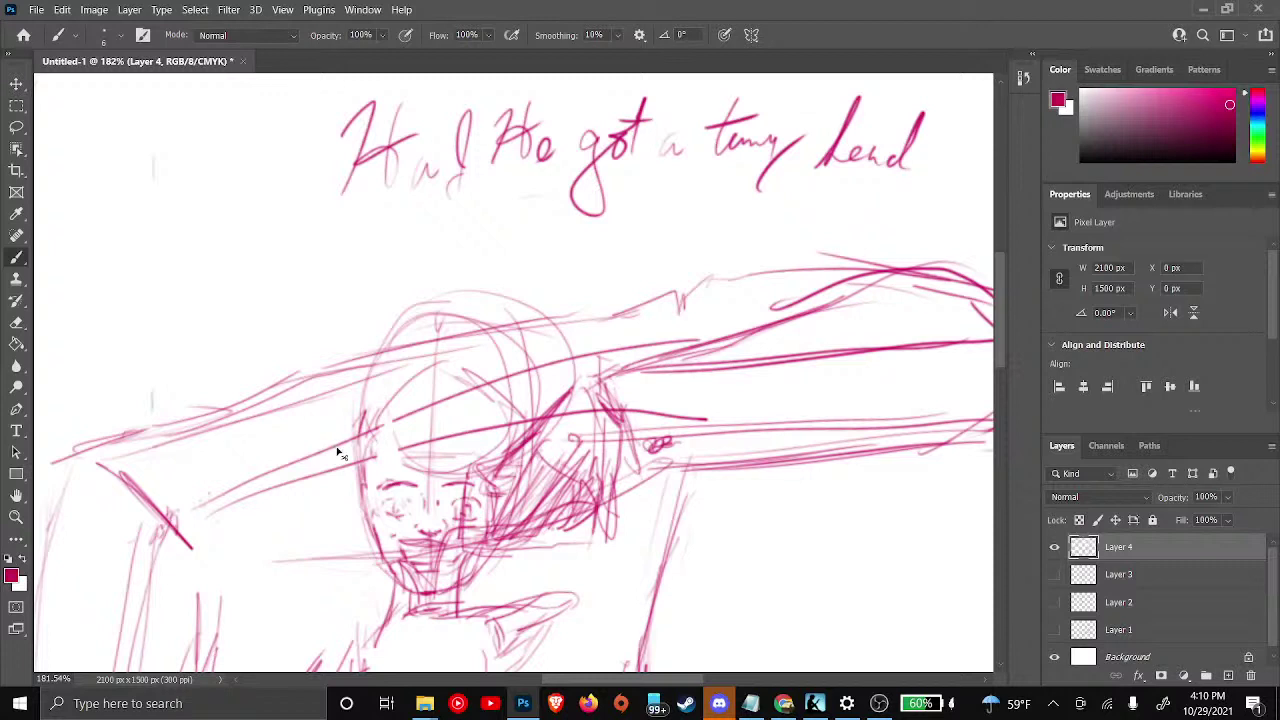
{"action": "key", "text": "ctrl+z"}
{"action": "key", "text": "ctrl+z"}
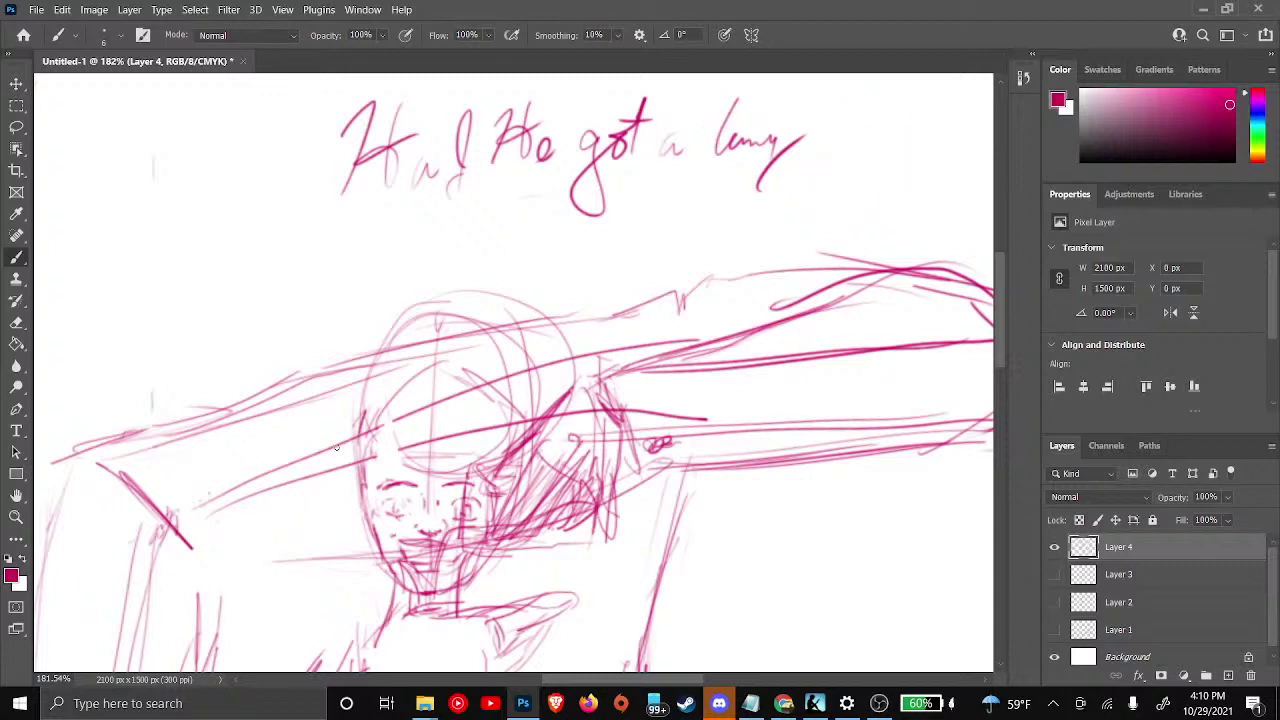
{"action": "key", "text": "ctrl+z"}
{"action": "key", "text": "ctrl+z"}
{"action": "key", "text": "ctrl+z"}
{"action": "key", "text": "ctrl+z"}
{"action": "key", "text": "ctrl+z"}
{"action": "key", "text": "ctrl+z"}
{"action": "key", "text": "ctrl+z"}
{"action": "key", "text": "ctrl+z"}
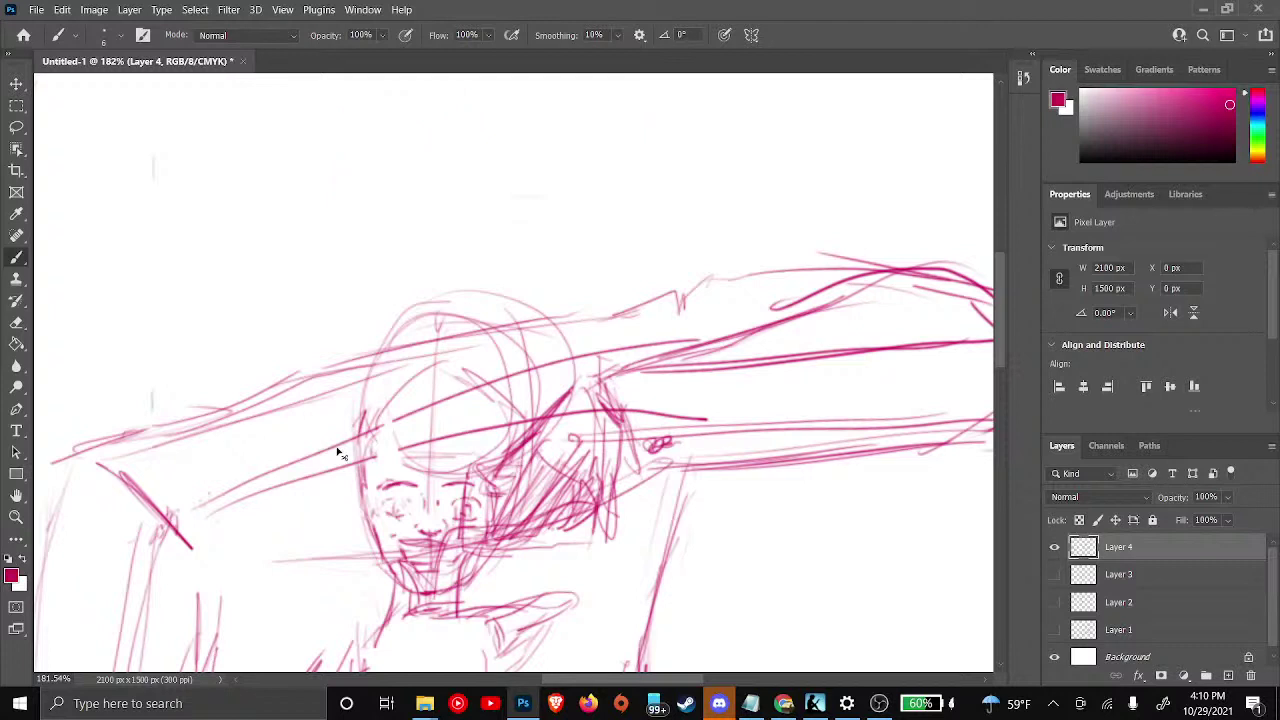
Undo the latest contour strokes along the head's cheeks and jaw
{"action": "key", "text": "ctrl+z"}
{"action": "key", "text": "ctrl+z"}
{"action": "key", "text": "ctrl+z"}
{"action": "key", "text": "ctrl+z"}
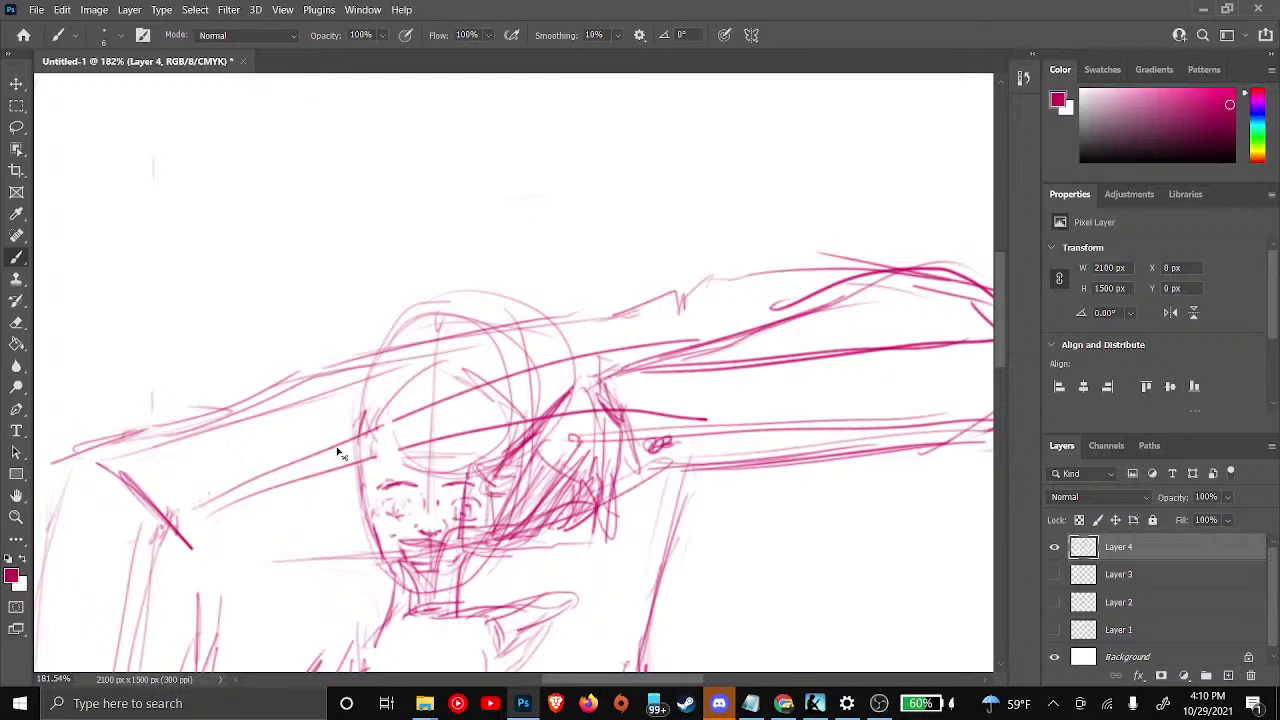
{"action": "key", "text": "ctrl+z"}
{"action": "key", "text": "ctrl+z"}
{"action": "left_click", "coordinate": [68, 11]}
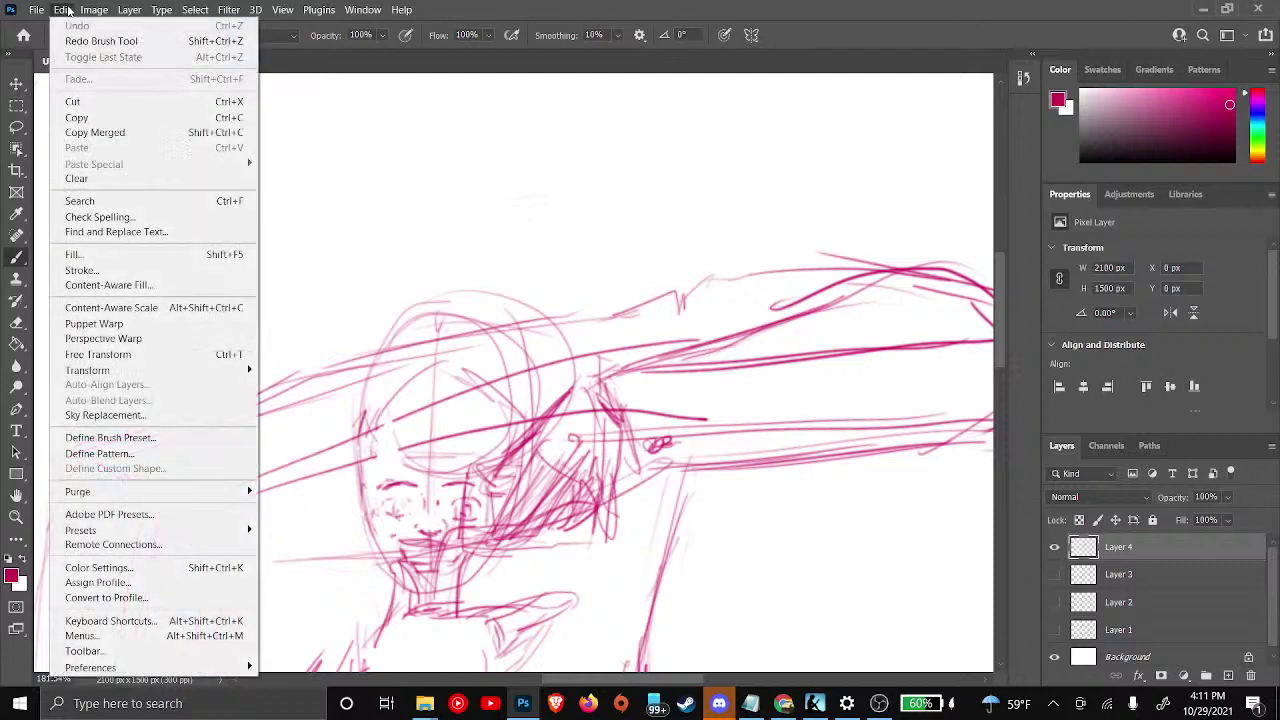
{"action": "mouse_move", "coordinate": [228, 9]}
{"action": "left_click", "coordinate": [131, 215]}
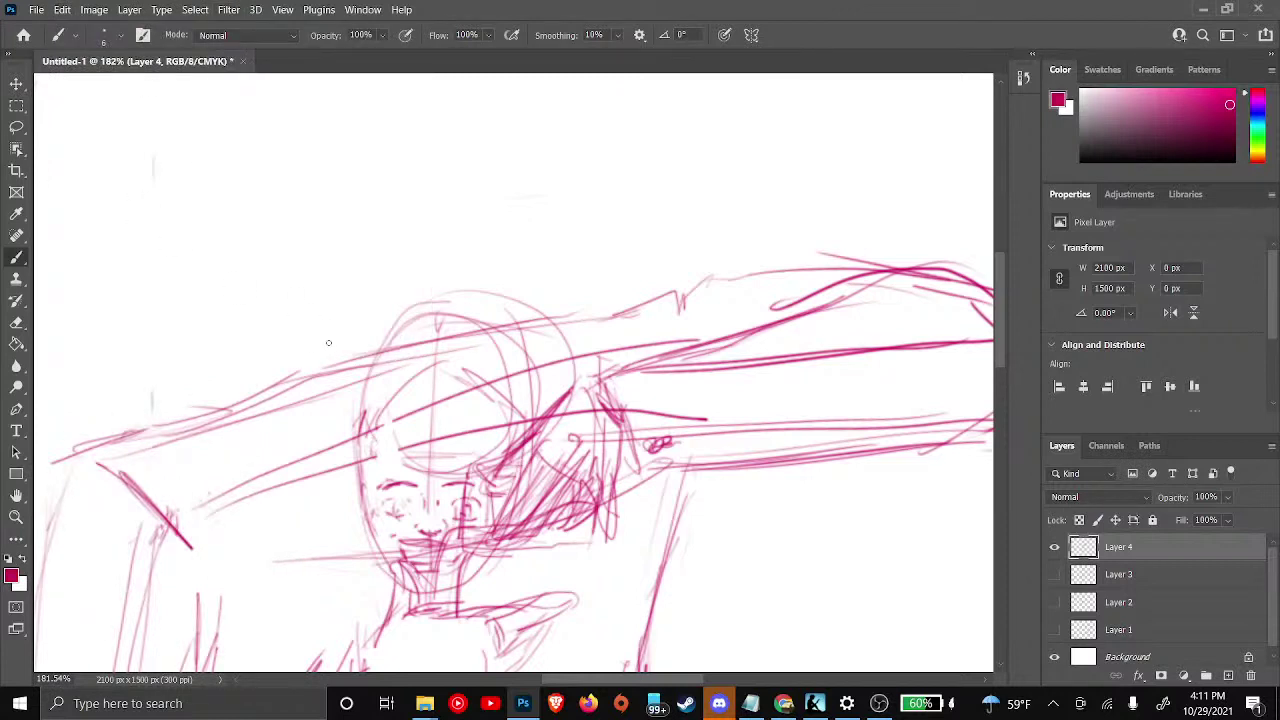
Erase the eyes, eyebrows, nose and mouth from the figure's face on Layer 4
{"action": "key", "text": "e"}
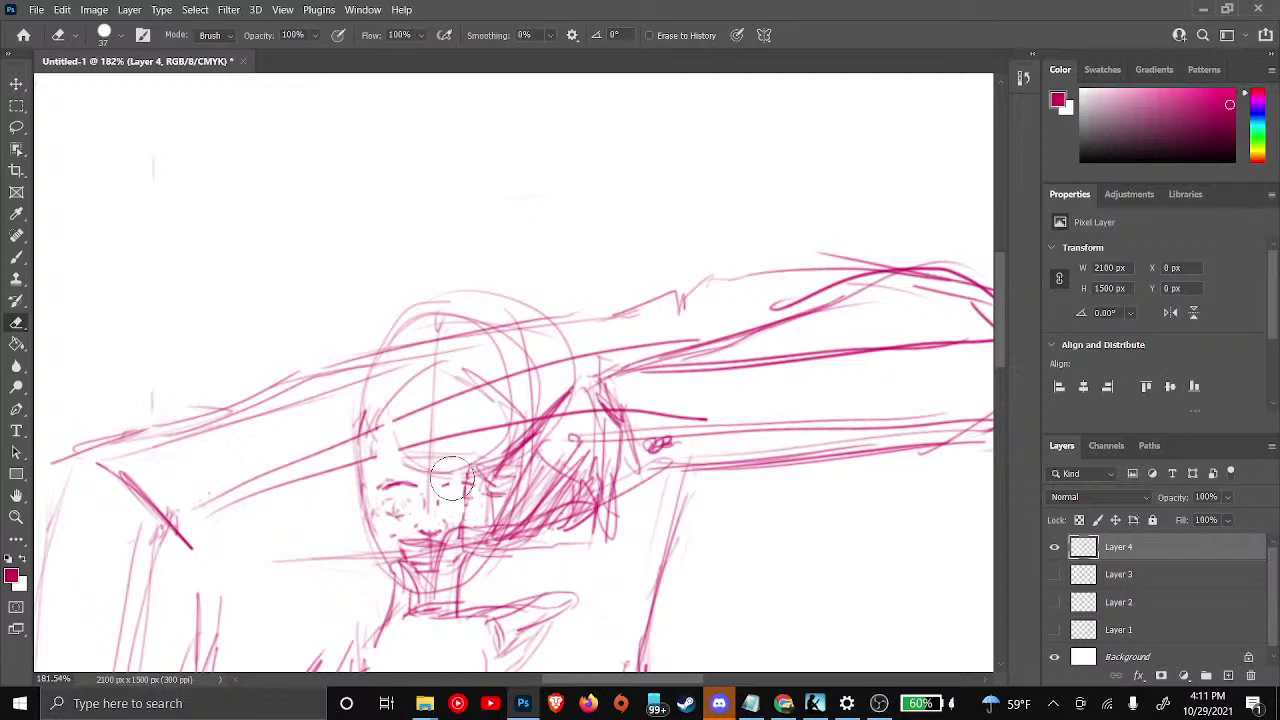
{"action": "mouse_move", "coordinate": [460, 484]}
{"action": "left_mouse_down"}
{"action": "mouse_move", "coordinate": [412, 486]}
{"action": "mouse_move", "coordinate": [415, 508]}
{"action": "mouse_move", "coordinate": [400, 506]}
{"action": "left_mouse_up"}
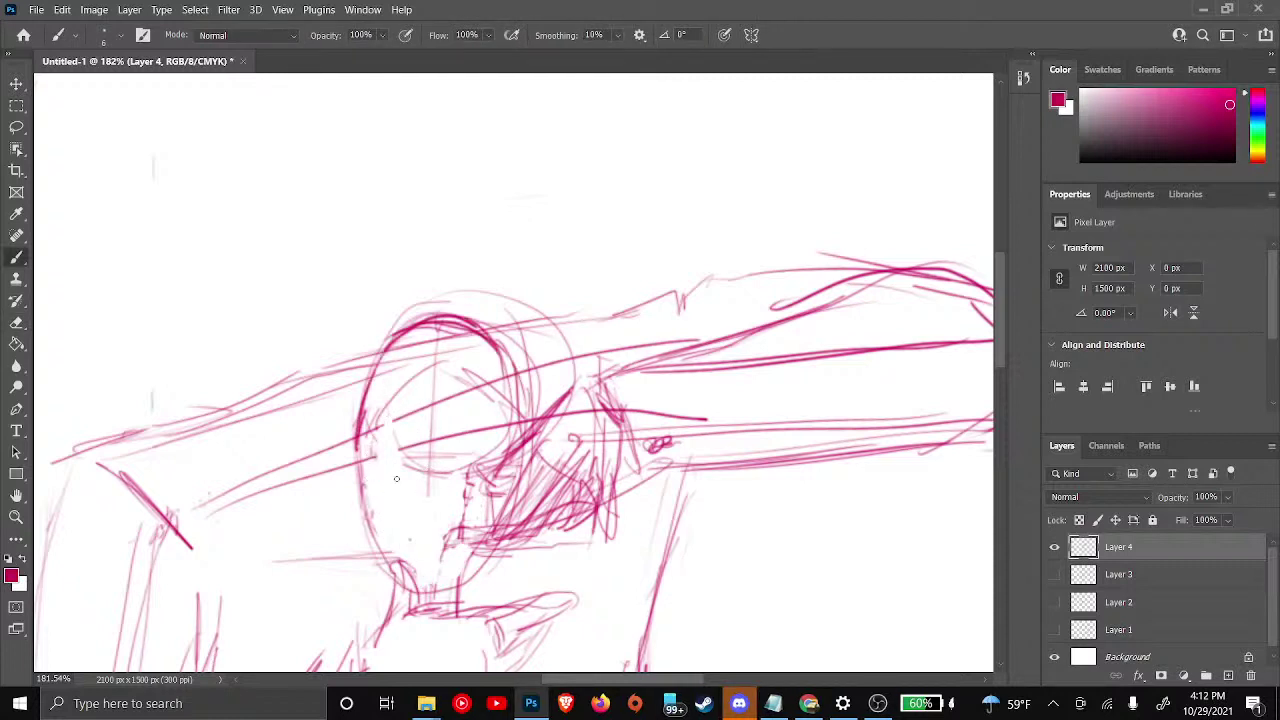
Try sketching curved guide strokes across the empty face, and undo them together with the darkened skull outline
{"action": "left_click_drag", "start_coordinate": [458, 505], "coordinate": [369, 488]}
{"action": "left_click_drag", "start_coordinate": [510, 512], "coordinate": [381, 496]}
{"action": "key", "text": "ctrl+z"}
{"action": "key", "text": "ctrl+z"}
{"action": "key", "text": "ctrl+z"}
{"action": "key", "text": "ctrl+z"}
{"action": "key", "text": "ctrl+z"}
{"action": "key", "text": "ctrl+z"}
{"action": "key", "text": "ctrl+z"}
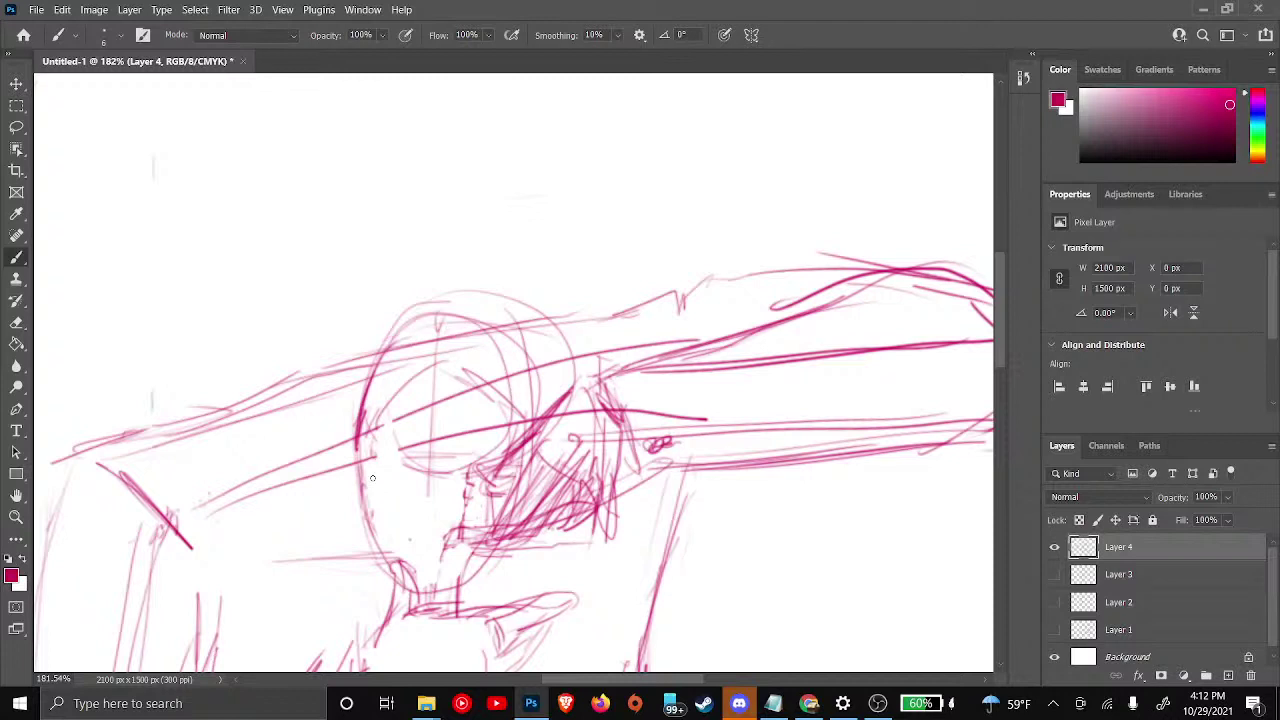
Create a new layer above Layer 4 and sketch curved guide lines across the head for the facial features
{"action": "left_click", "coordinate": [1230, 675]}
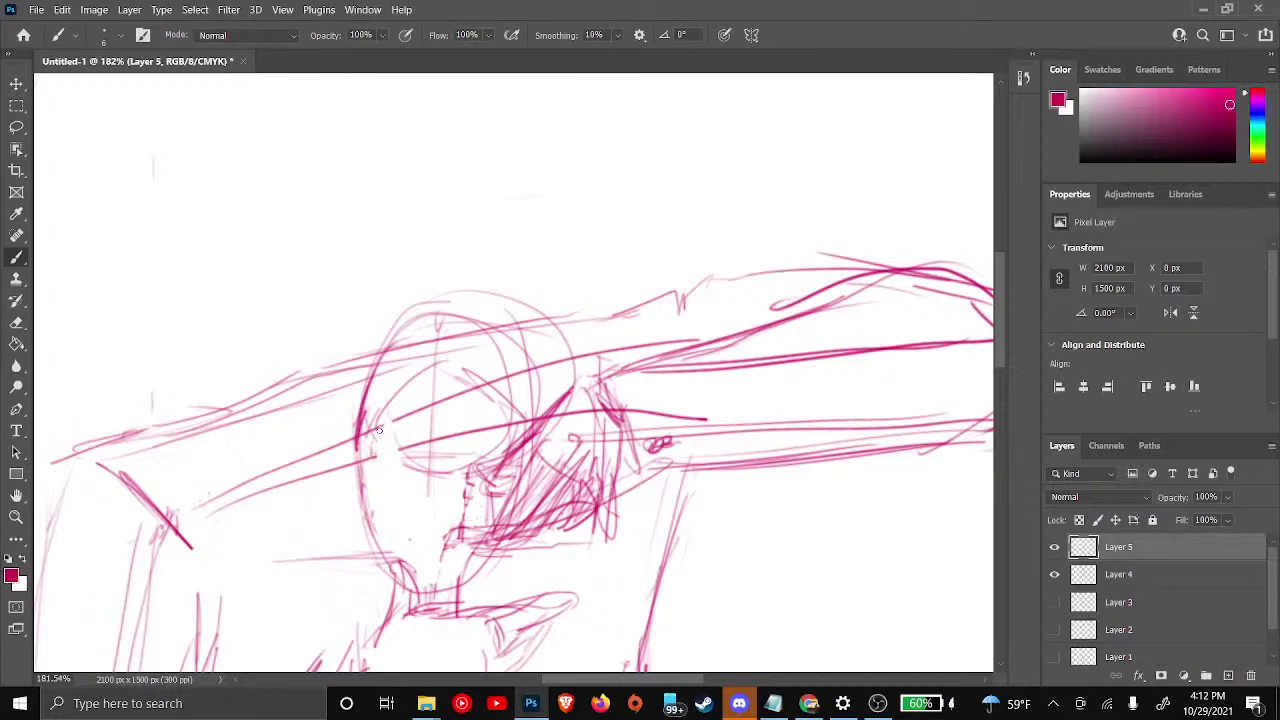
{"action": "mouse_move", "coordinate": [367, 433]}
{"action": "left_mouse_down"}
{"action": "mouse_move", "coordinate": [460, 458]}
{"action": "mouse_move", "coordinate": [380, 452]}
{"action": "mouse_move", "coordinate": [506, 436]}
{"action": "left_mouse_up"}
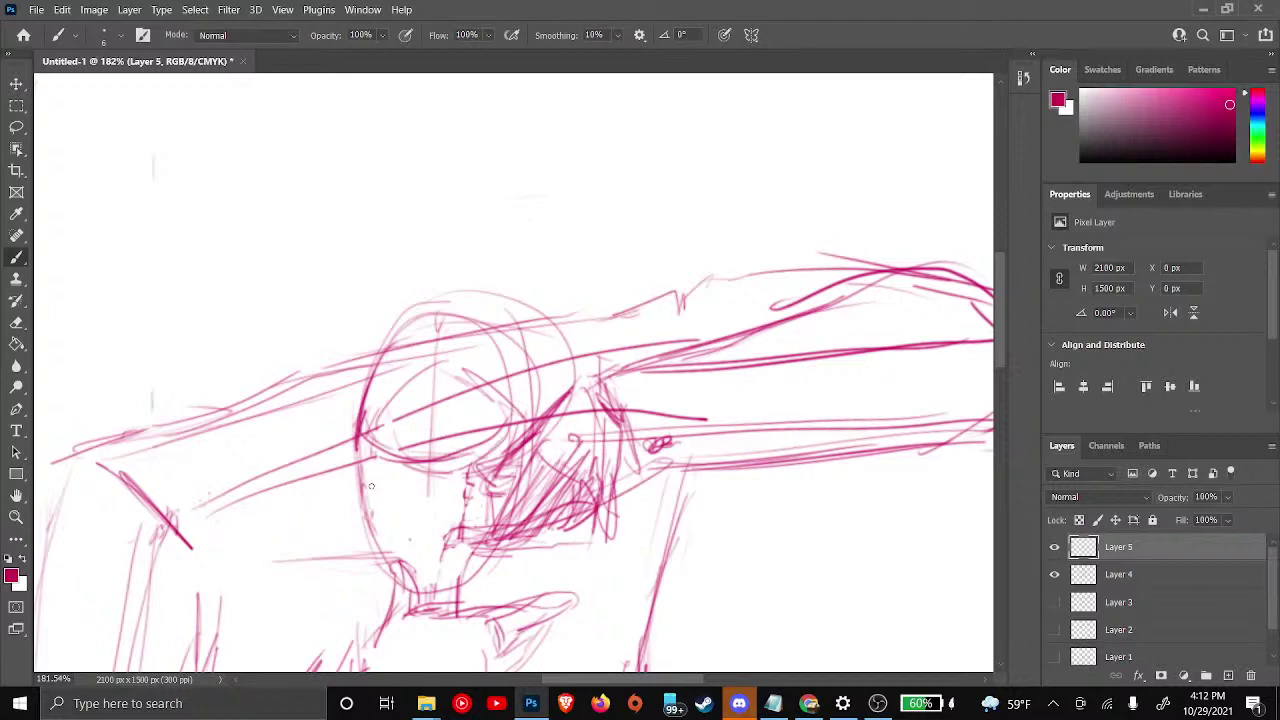
{"action": "mouse_move", "coordinate": [419, 502]}
{"action": "left_mouse_down"}
{"action": "mouse_move", "coordinate": [355, 478]}
{"action": "mouse_move", "coordinate": [421, 502]}
{"action": "mouse_move", "coordinate": [488, 479]}
{"action": "left_mouse_up"}
{"action": "mouse_move", "coordinate": [418, 507]}
{"action": "left_mouse_down"}
{"action": "mouse_move", "coordinate": [505, 462]}
{"action": "mouse_move", "coordinate": [436, 497]}
{"action": "left_mouse_up"}
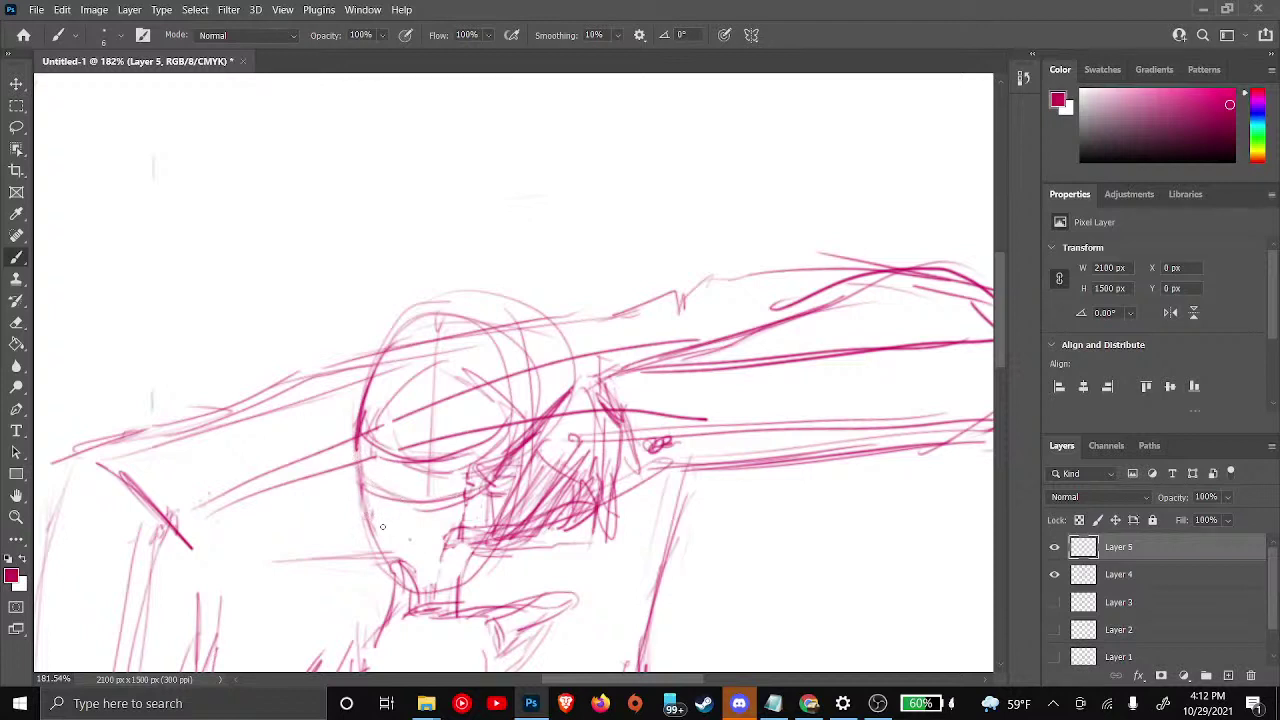
{"action": "left_click_drag", "start_coordinate": [374, 500], "coordinate": [522, 522]}
{"action": "left_click_drag", "start_coordinate": [392, 557], "coordinate": [486, 556]}
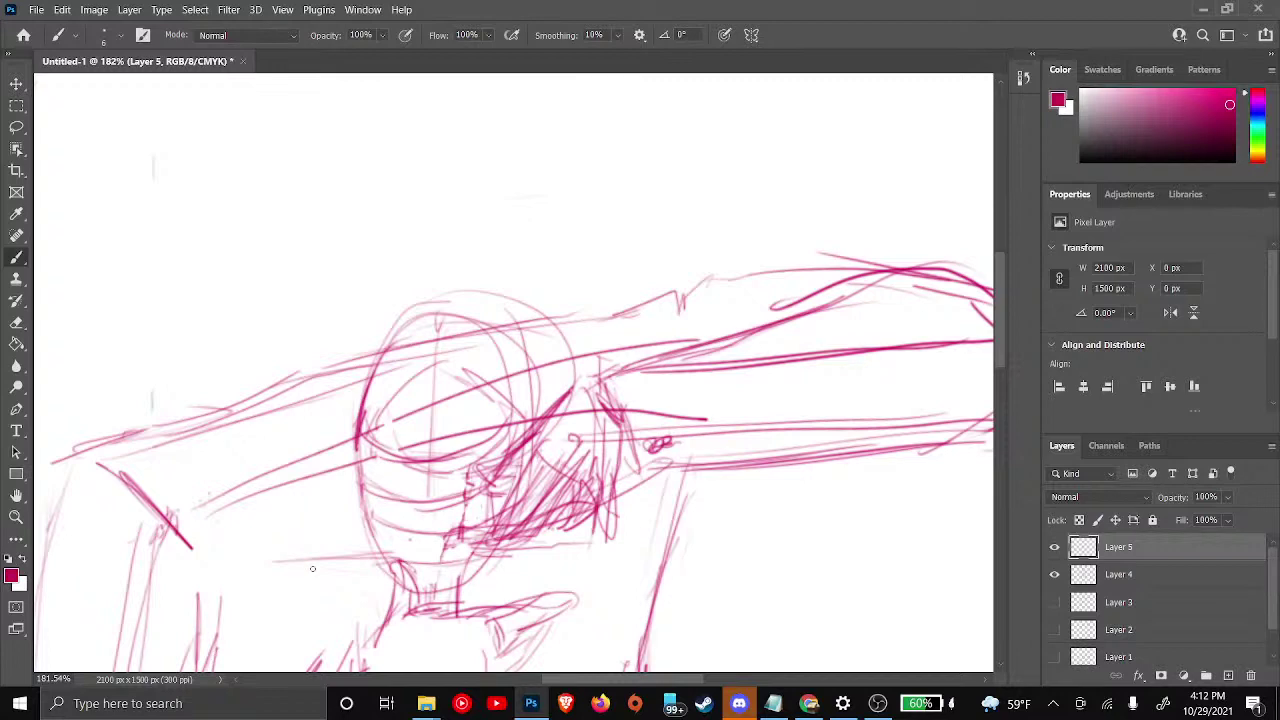
Sketch the eyes, eyebrows, nose and a wide smiling mouth along the face's curved guide lines
{"action": "scroll", "coordinate": [720, 405], "scroll_direction": "down", "scroll_amount": 3}
{"action": "scroll", "coordinate": [640, 480], "scroll_direction": "up", "scroll_amount": 4}
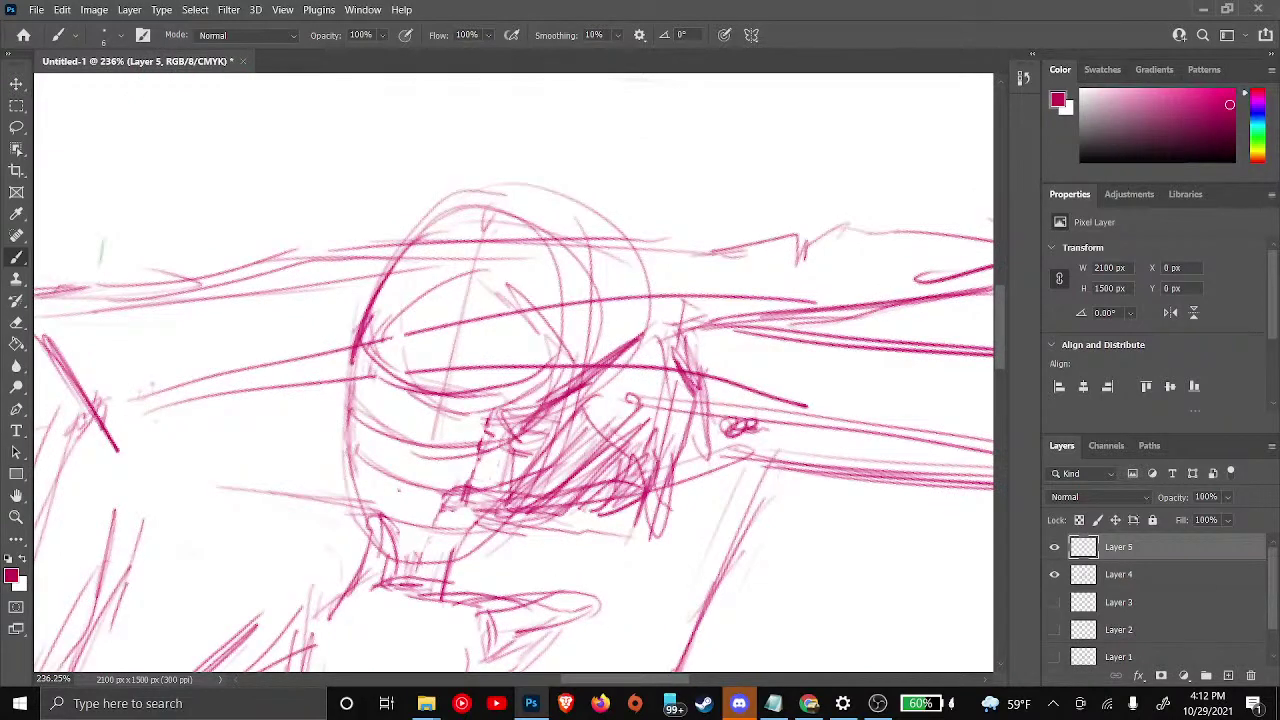
{"action": "scroll", "coordinate": [513, 372], "scroll_direction": "down", "scroll_amount": 1}
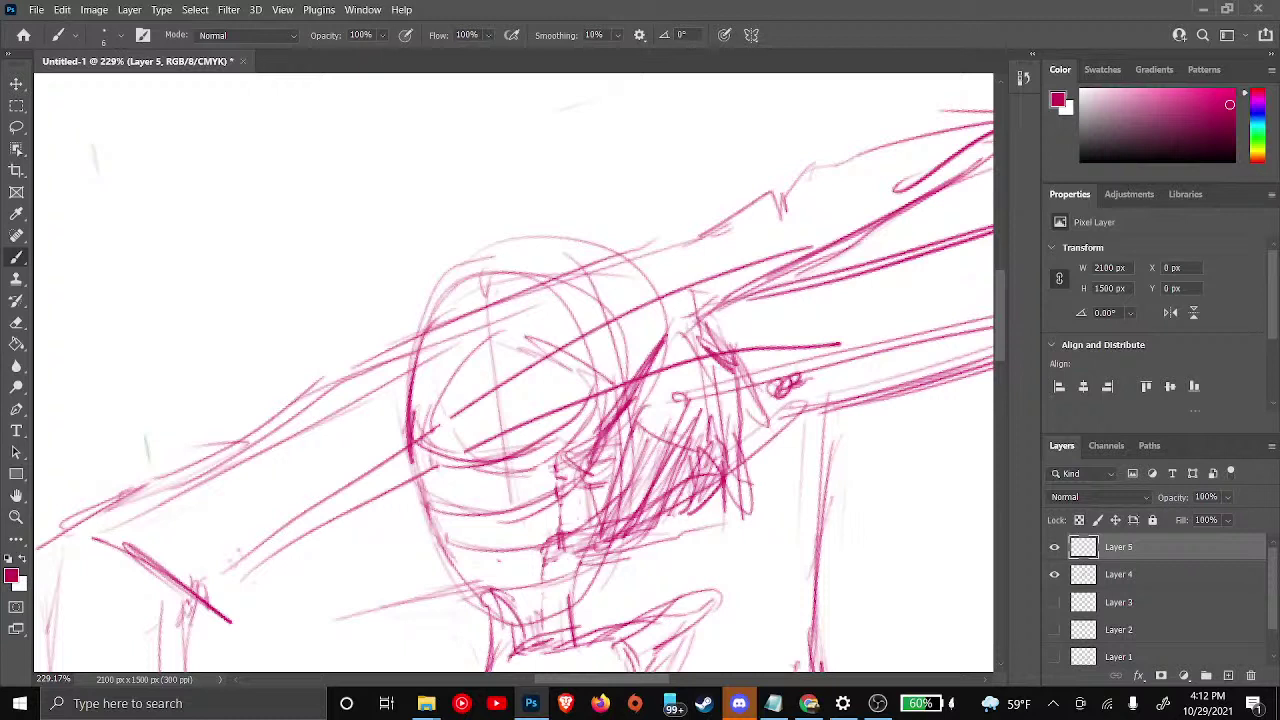
{"action": "scroll", "coordinate": [513, 372], "scroll_direction": "down", "scroll_amount": 1}
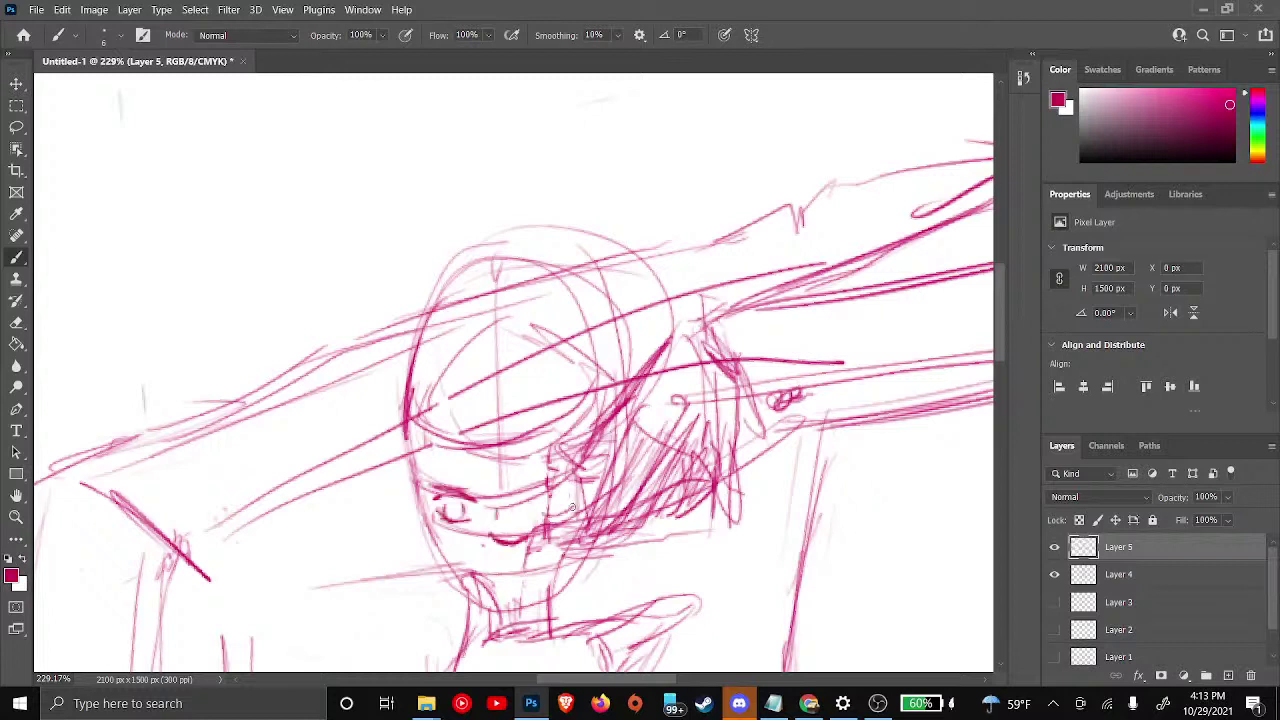
{"action": "mouse_move", "coordinate": [564, 512]}
{"action": "left_mouse_down"}
{"action": "mouse_move", "coordinate": [576, 500]}
{"action": "mouse_move", "coordinate": [564, 476]}
{"action": "mouse_move", "coordinate": [582, 472]}
{"action": "mouse_move", "coordinate": [546, 476]}
{"action": "left_mouse_up"}
{"action": "left_click_drag", "start_coordinate": [456, 548], "coordinate": [462, 542]}
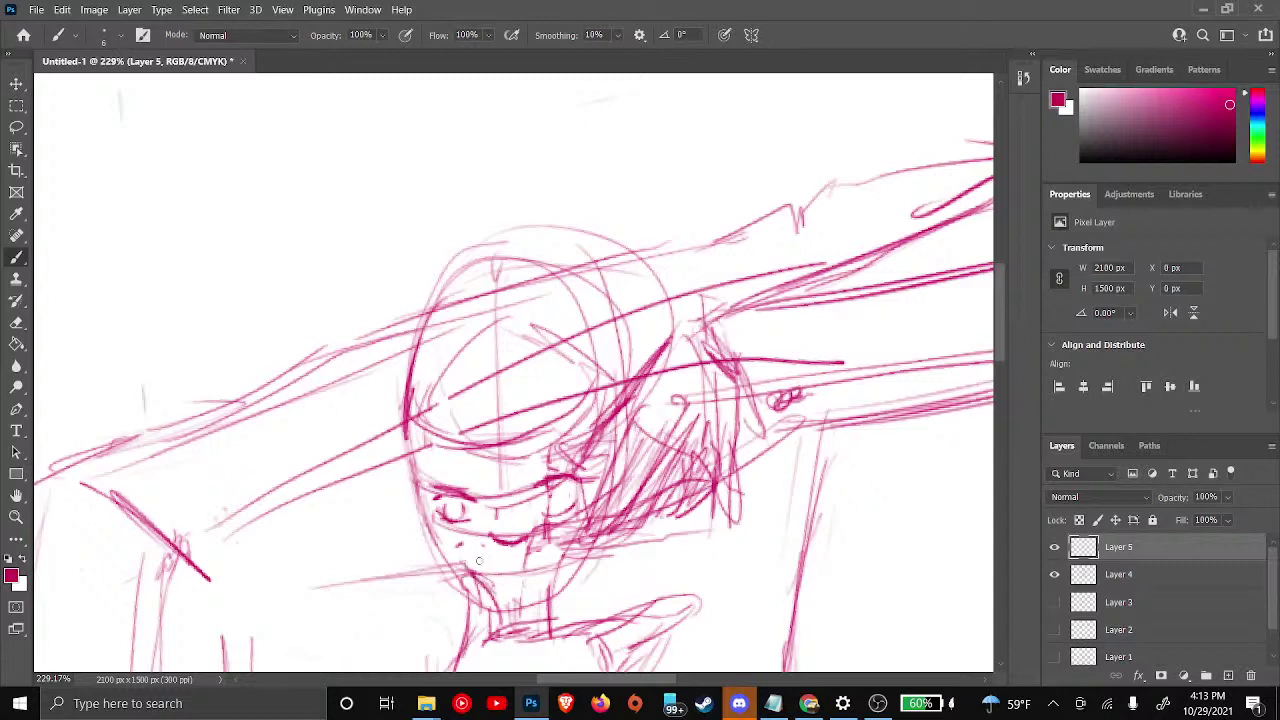
{"action": "left_click_drag", "start_coordinate": [469, 559], "coordinate": [532, 561]}
{"action": "left_click_drag", "start_coordinate": [516, 564], "coordinate": [556, 552]}
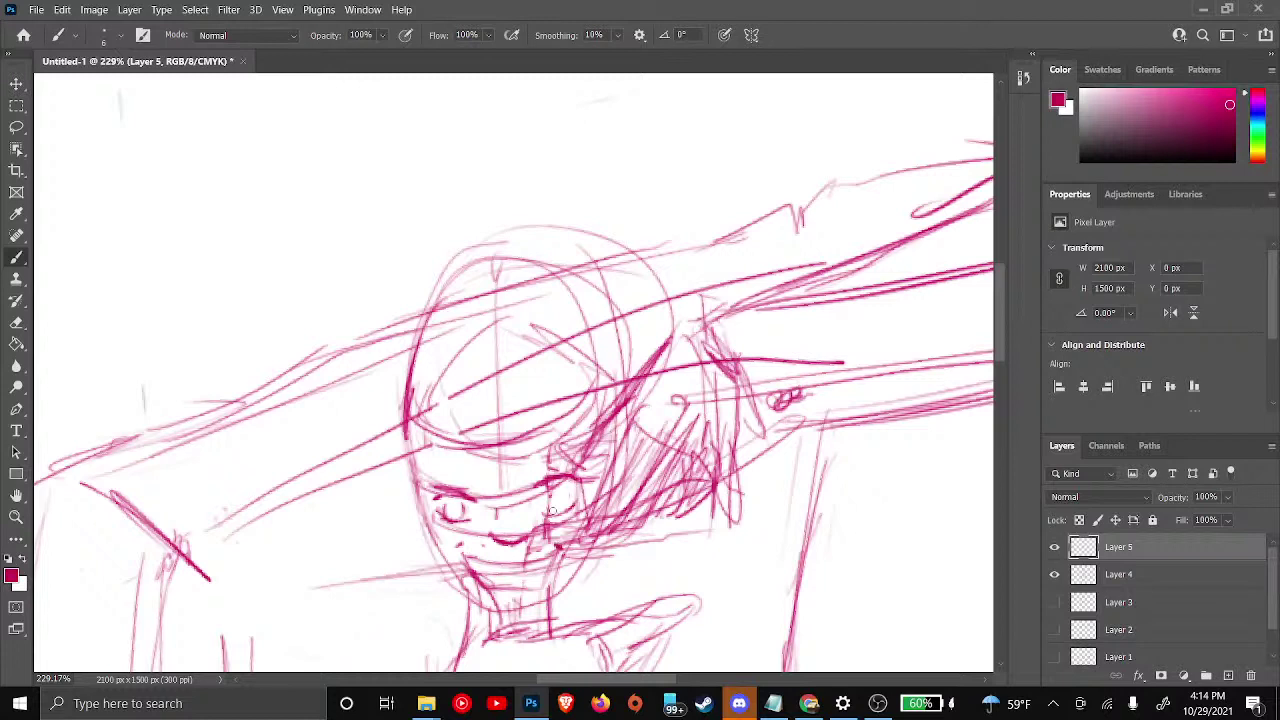
Draw the pupils, thicken the angled eyebrows and reinforce the nose on the face
{"action": "left_click_drag", "start_coordinate": [552, 510], "coordinate": [565, 493]}
{"action": "left_click_drag", "start_coordinate": [539, 491], "coordinate": [559, 504]}
{"action": "mouse_move", "coordinate": [431, 483]}
{"action": "left_mouse_down"}
{"action": "mouse_move", "coordinate": [481, 494]}
{"action": "mouse_move", "coordinate": [582, 459]}
{"action": "left_mouse_up"}
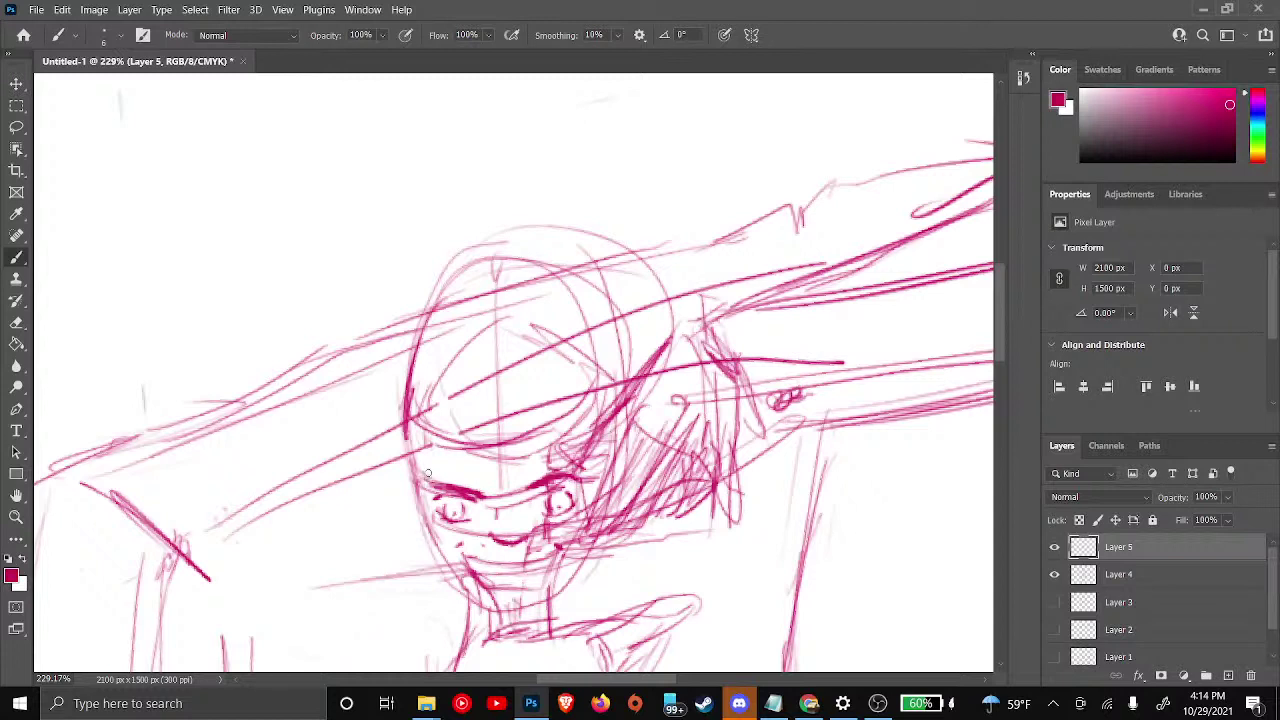
{"action": "left_click_drag", "start_coordinate": [427, 473], "coordinate": [452, 484]}
{"action": "mouse_move", "coordinate": [515, 508]}
{"action": "left_mouse_down"}
{"action": "mouse_move", "coordinate": [523, 538]}
{"action": "mouse_move", "coordinate": [487, 541]}
{"action": "mouse_move", "coordinate": [498, 541]}
{"action": "left_mouse_up"}
Sketch a hairline arc above the forehead and add short strokes along the skull's upper contour
{"action": "mouse_move", "coordinate": [416, 364]}
{"action": "left_mouse_down"}
{"action": "mouse_move", "coordinate": [409, 400]}
{"action": "mouse_move", "coordinate": [432, 338]}
{"action": "mouse_move", "coordinate": [474, 302]}
{"action": "left_mouse_up"}
{"action": "mouse_move", "coordinate": [430, 338]}
{"action": "left_mouse_down"}
{"action": "mouse_move", "coordinate": [496, 303]}
{"action": "mouse_move", "coordinate": [600, 338]}
{"action": "left_mouse_up"}
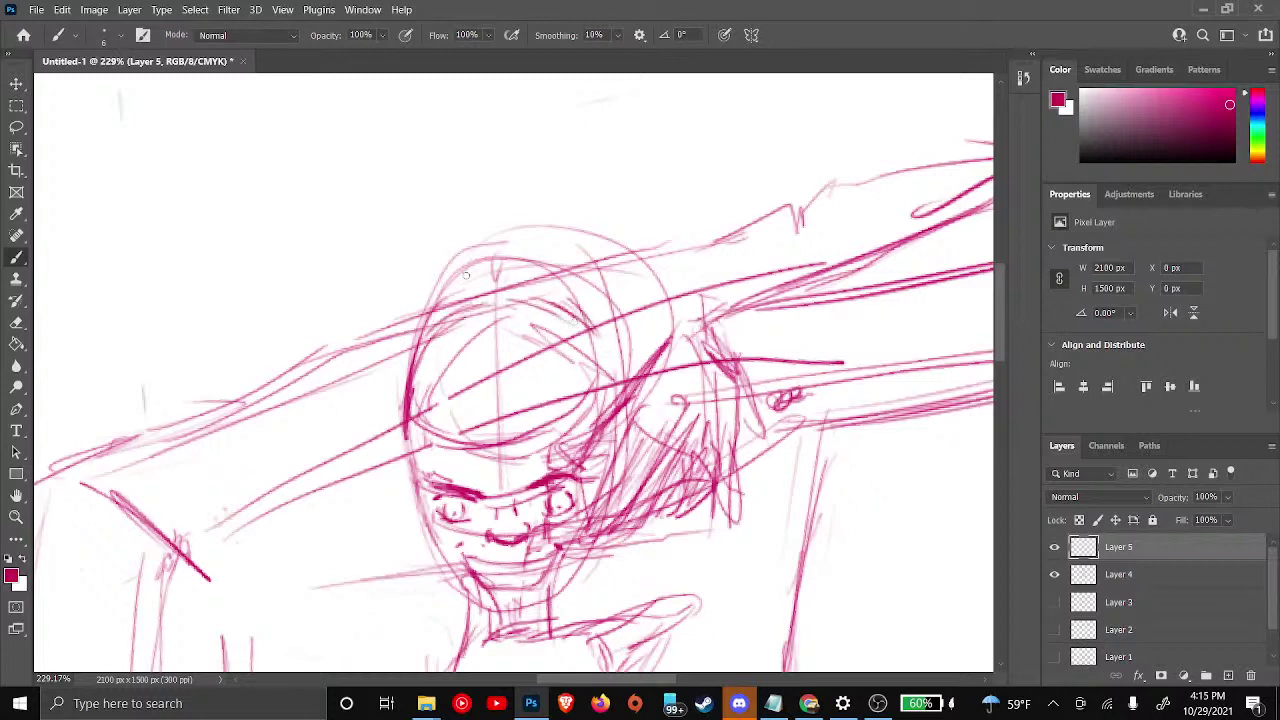
{"action": "left_click_drag", "start_coordinate": [448, 298], "coordinate": [506, 264]}
{"action": "mouse_move", "coordinate": [426, 318]}
{"action": "left_mouse_down"}
{"action": "mouse_move", "coordinate": [488, 278]}
{"action": "mouse_move", "coordinate": [456, 292]}
{"action": "left_mouse_up"}
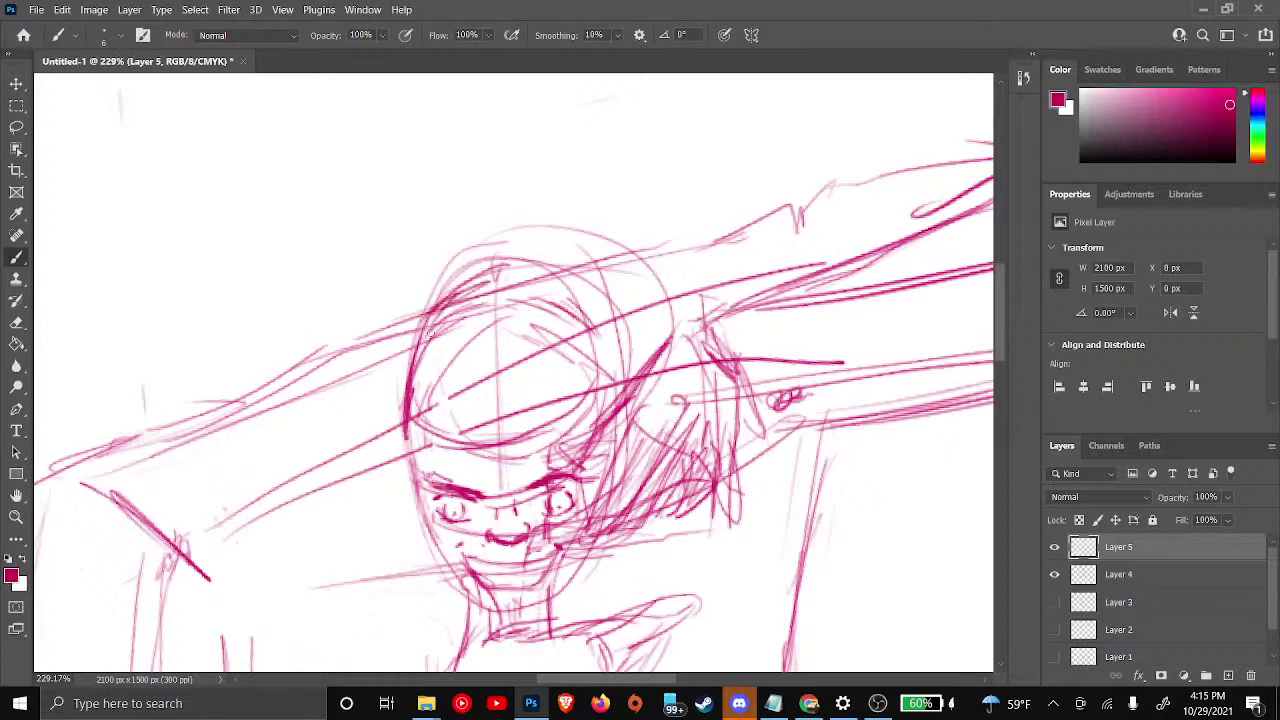
Darken the head's outer contour from the temple past the ear and down the cheek to the jaw
{"action": "mouse_move", "coordinate": [404, 374]}
{"action": "left_mouse_down"}
{"action": "mouse_move", "coordinate": [440, 308]}
{"action": "mouse_move", "coordinate": [426, 332]}
{"action": "left_mouse_up"}
{"action": "left_click_drag", "start_coordinate": [404, 412], "coordinate": [409, 371]}
{"action": "left_click_drag", "start_coordinate": [405, 462], "coordinate": [416, 504]}
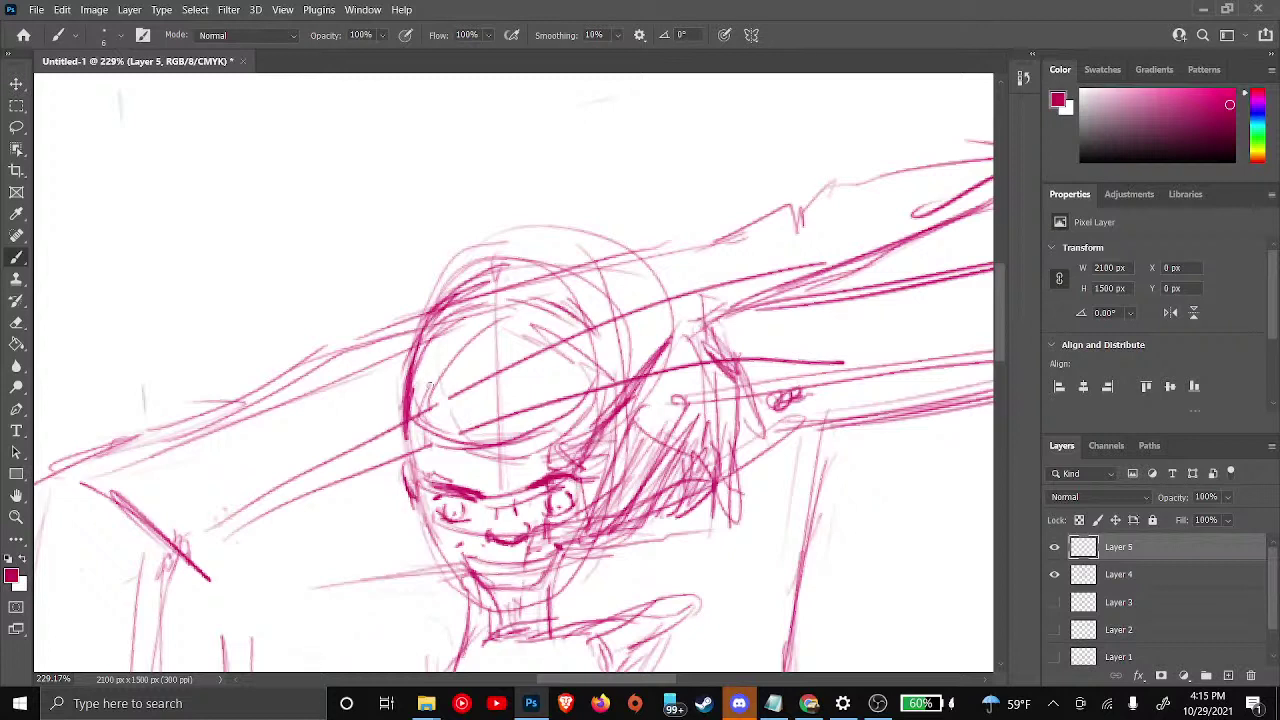
{"action": "left_click_drag", "start_coordinate": [408, 430], "coordinate": [432, 534]}
{"action": "left_click_drag", "start_coordinate": [418, 474], "coordinate": [458, 586]}
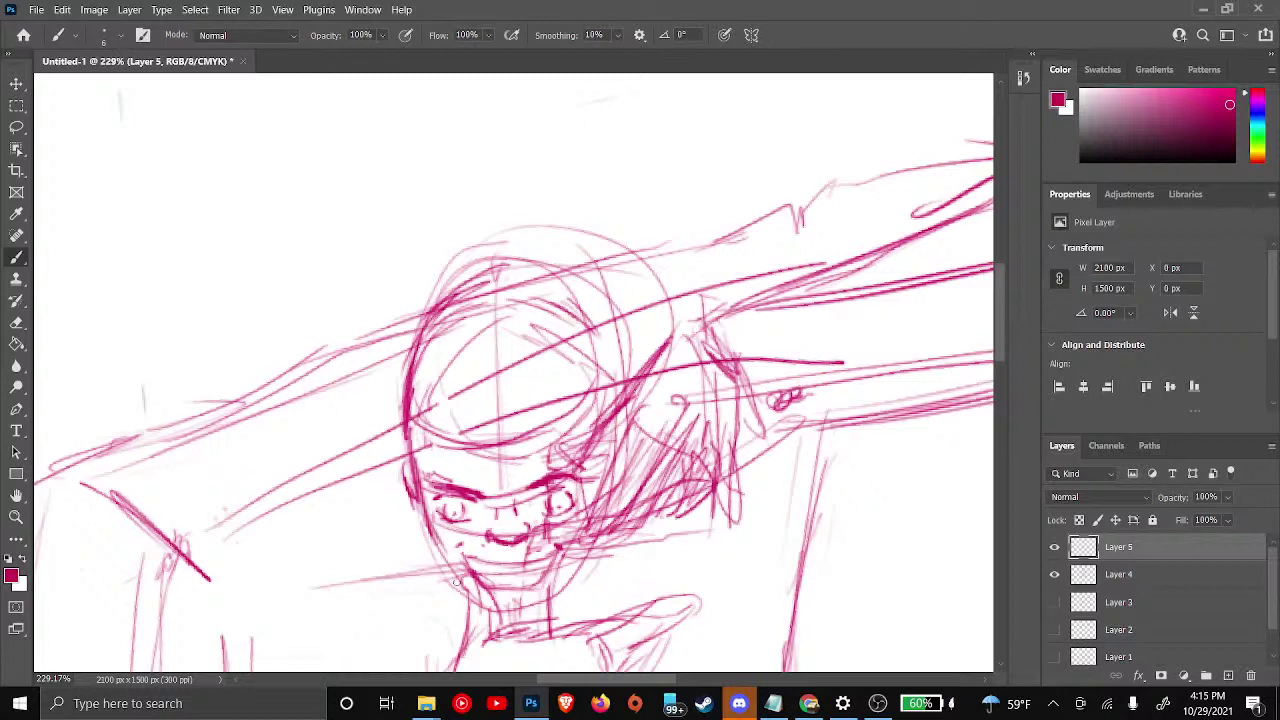
{"action": "left_click_drag", "start_coordinate": [436, 530], "coordinate": [455, 562]}
Handwrite the comment "Welp...Hmm..." in the empty area above the figure's head
{"action": "scroll", "coordinate": [359, 427], "scroll_direction": "down", "scroll_amount": 4}
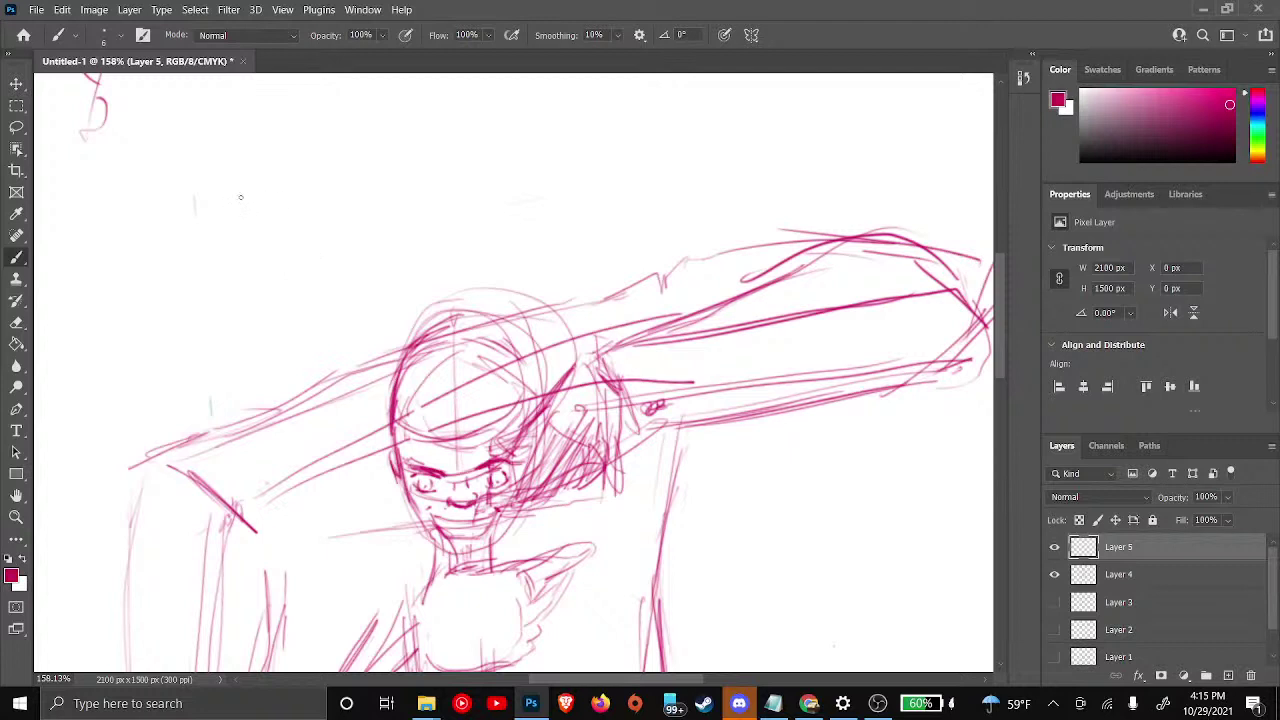
{"action": "mouse_move", "coordinate": [229, 215]}
{"action": "left_mouse_down"}
{"action": "mouse_move", "coordinate": [252, 244]}
{"action": "mouse_move", "coordinate": [307, 172]}
{"action": "left_mouse_up"}
{"action": "mouse_move", "coordinate": [306, 240]}
{"action": "left_mouse_down"}
{"action": "mouse_move", "coordinate": [338, 248]}
{"action": "mouse_move", "coordinate": [346, 270]}
{"action": "mouse_move", "coordinate": [370, 228]}
{"action": "left_mouse_up"}
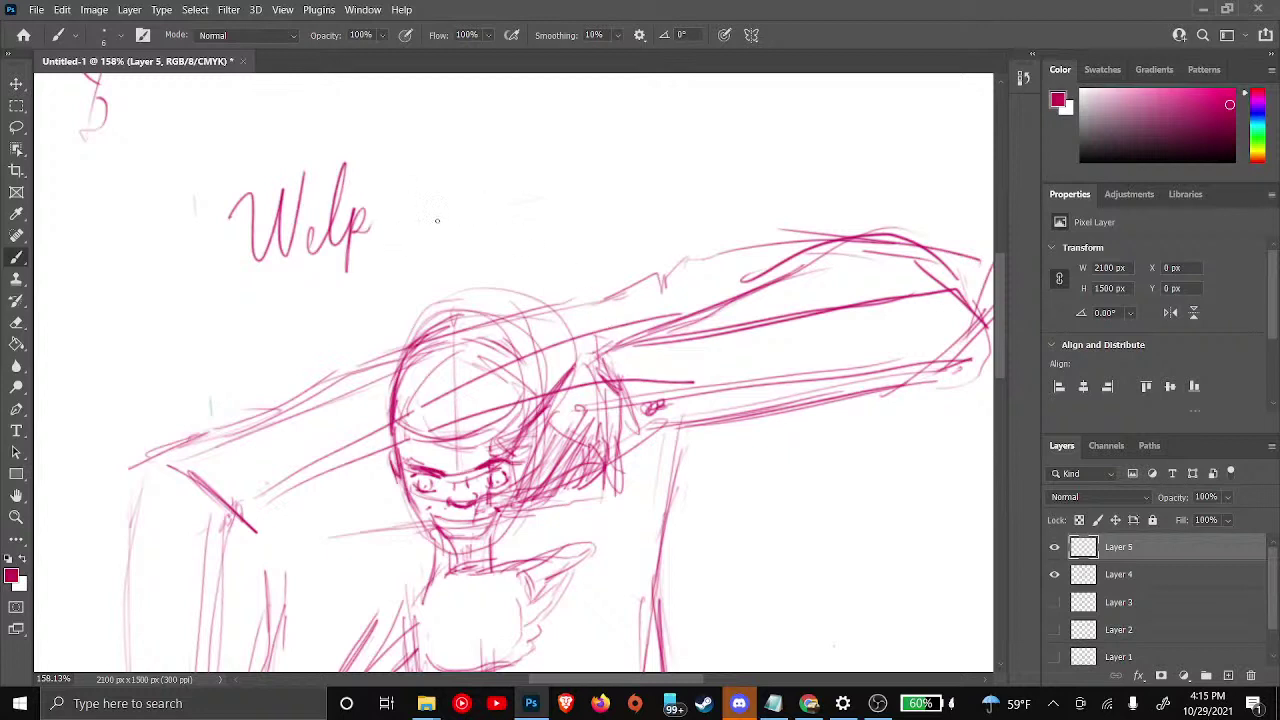
{"action": "mouse_move", "coordinate": [380, 228]}
{"action": "left_mouse_down"}
{"action": "mouse_move", "coordinate": [449, 221]}
{"action": "mouse_move", "coordinate": [483, 156]}
{"action": "mouse_move", "coordinate": [480, 178]}
{"action": "mouse_move", "coordinate": [513, 167]}
{"action": "mouse_move", "coordinate": [504, 197]}
{"action": "mouse_move", "coordinate": [637, 152]}
{"action": "left_mouse_up"}
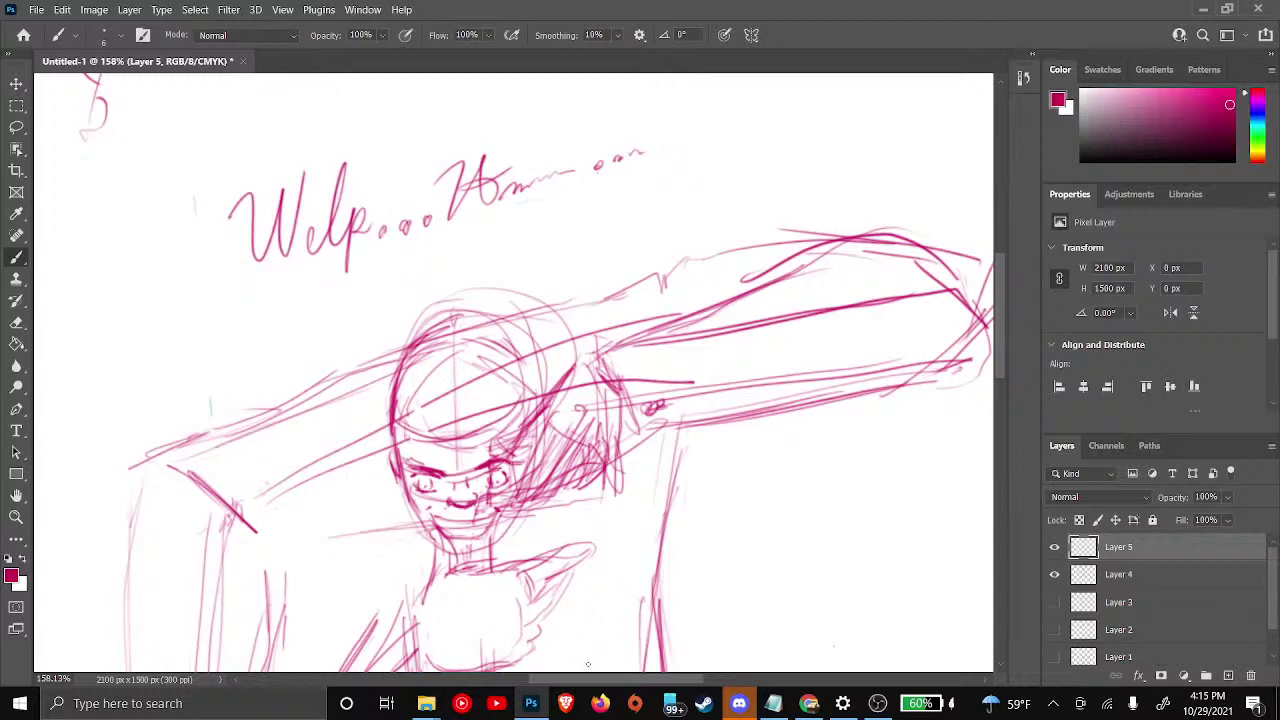
Erase the bent arm's old contours and its surrounding construction lines on Layer 4
{"action": "left_click", "coordinate": [1208, 578]}
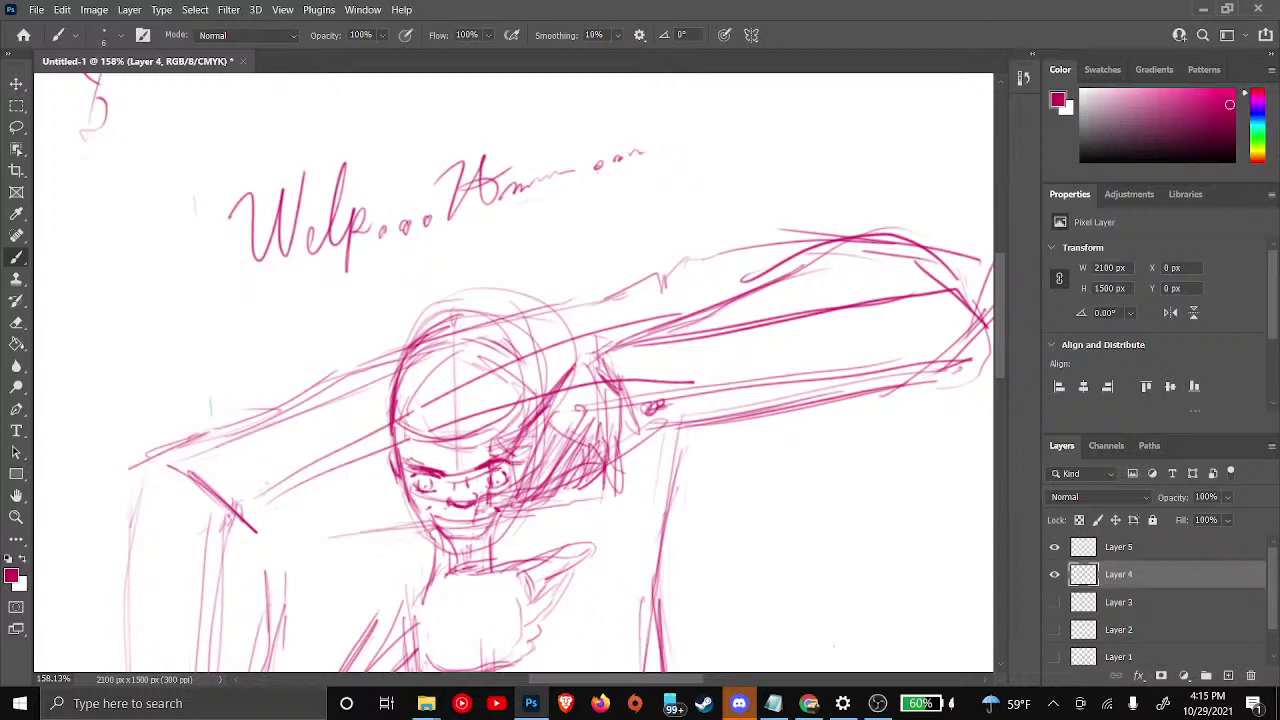
{"action": "left_click_drag", "start_coordinate": [520, 668], "coordinate": [568, 447]}
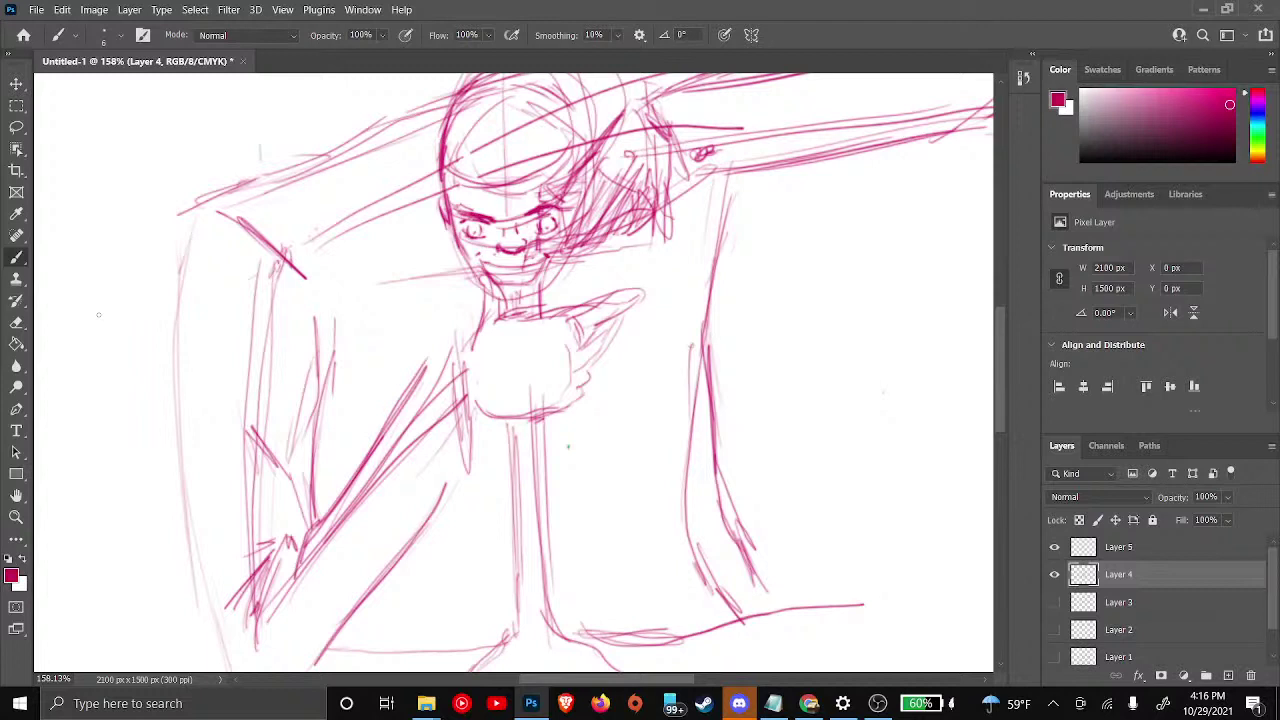
{"action": "key", "text": "e"}
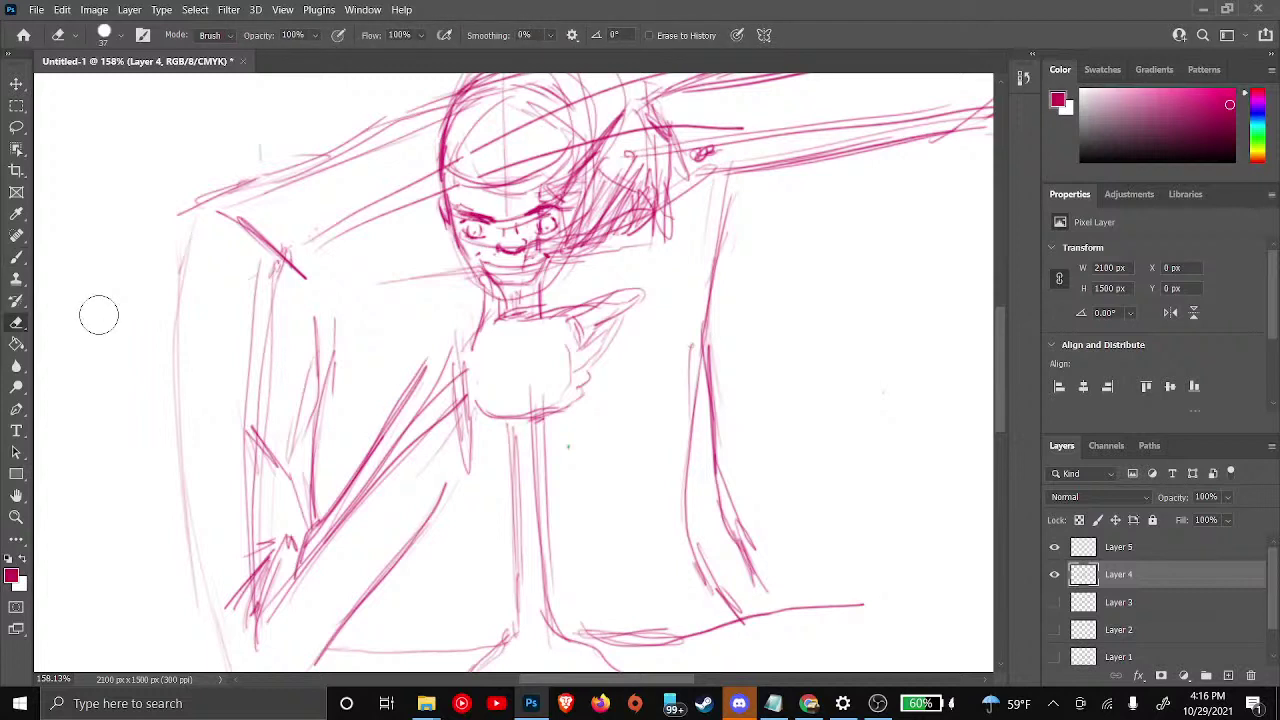
{"action": "mouse_move", "coordinate": [366, 149]}
{"action": "left_mouse_down"}
{"action": "mouse_move", "coordinate": [283, 177]}
{"action": "mouse_move", "coordinate": [300, 157]}
{"action": "mouse_move", "coordinate": [190, 233]}
{"action": "mouse_move", "coordinate": [178, 513]}
{"action": "mouse_move", "coordinate": [219, 609]}
{"action": "mouse_move", "coordinate": [193, 546]}
{"action": "mouse_move", "coordinate": [246, 605]}
{"action": "mouse_move", "coordinate": [260, 544]}
{"action": "mouse_move", "coordinate": [262, 613]}
{"action": "mouse_move", "coordinate": [246, 641]}
{"action": "mouse_move", "coordinate": [334, 496]}
{"action": "mouse_move", "coordinate": [305, 561]}
{"action": "mouse_move", "coordinate": [326, 536]}
{"action": "mouse_move", "coordinate": [388, 392]}
{"action": "mouse_move", "coordinate": [413, 385]}
{"action": "mouse_move", "coordinate": [397, 443]}
{"action": "mouse_move", "coordinate": [415, 479]}
{"action": "mouse_move", "coordinate": [439, 441]}
{"action": "mouse_move", "coordinate": [427, 396]}
{"action": "mouse_move", "coordinate": [451, 448]}
{"action": "mouse_move", "coordinate": [360, 606]}
{"action": "mouse_move", "coordinate": [391, 565]}
{"action": "mouse_move", "coordinate": [331, 534]}
{"action": "mouse_move", "coordinate": [307, 541]}
{"action": "mouse_move", "coordinate": [294, 376]}
{"action": "mouse_move", "coordinate": [236, 350]}
{"action": "mouse_move", "coordinate": [252, 288]}
{"action": "mouse_move", "coordinate": [254, 424]}
{"action": "mouse_move", "coordinate": [311, 302]}
{"action": "mouse_move", "coordinate": [311, 413]}
{"action": "mouse_move", "coordinate": [327, 348]}
{"action": "mouse_move", "coordinate": [330, 384]}
{"action": "mouse_move", "coordinate": [289, 318]}
{"action": "mouse_move", "coordinate": [317, 310]}
{"action": "mouse_move", "coordinate": [258, 232]}
{"action": "mouse_move", "coordinate": [301, 244]}
{"action": "mouse_move", "coordinate": [294, 216]}
{"action": "mouse_move", "coordinate": [378, 204]}
{"action": "mouse_move", "coordinate": [400, 219]}
{"action": "mouse_move", "coordinate": [404, 204]}
{"action": "mouse_move", "coordinate": [262, 222]}
{"action": "left_mouse_up"}
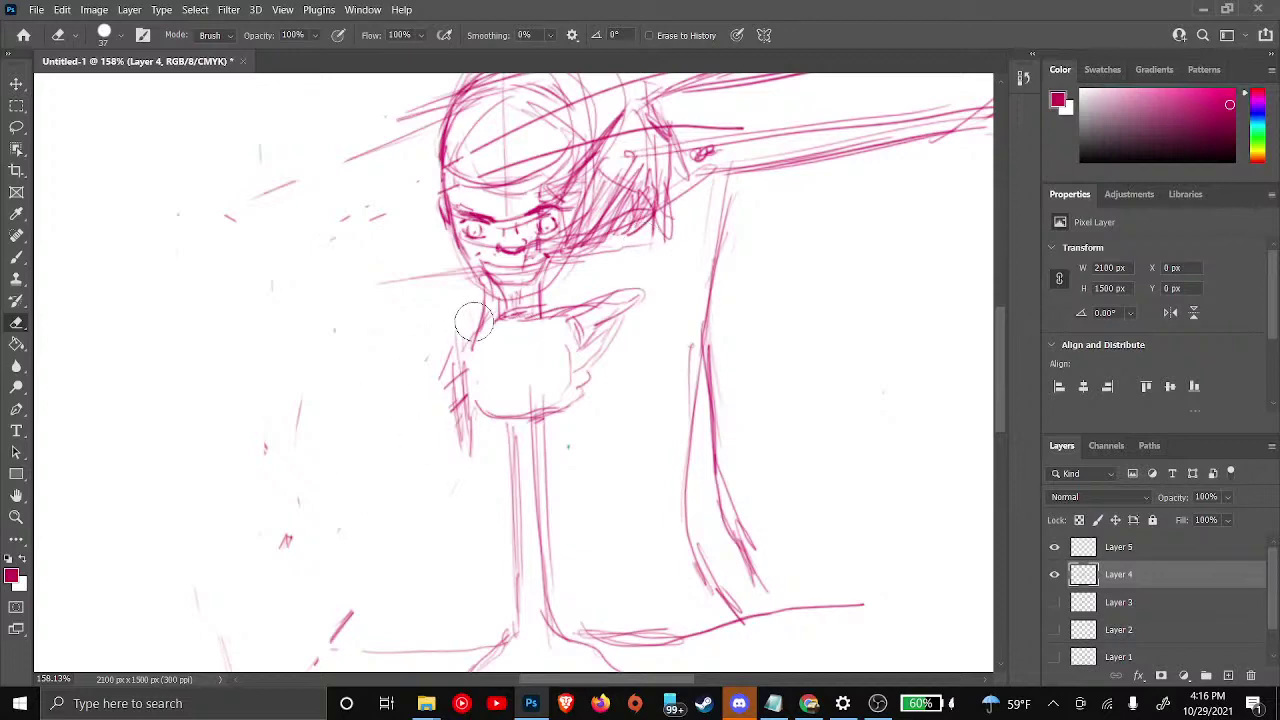
Erase the oversized outstretched arm, the stray arc over the head and the torso's outer side lines on Layer 4
{"action": "scroll", "coordinate": [474, 322], "scroll_direction": "down", "scroll_amount": 3}
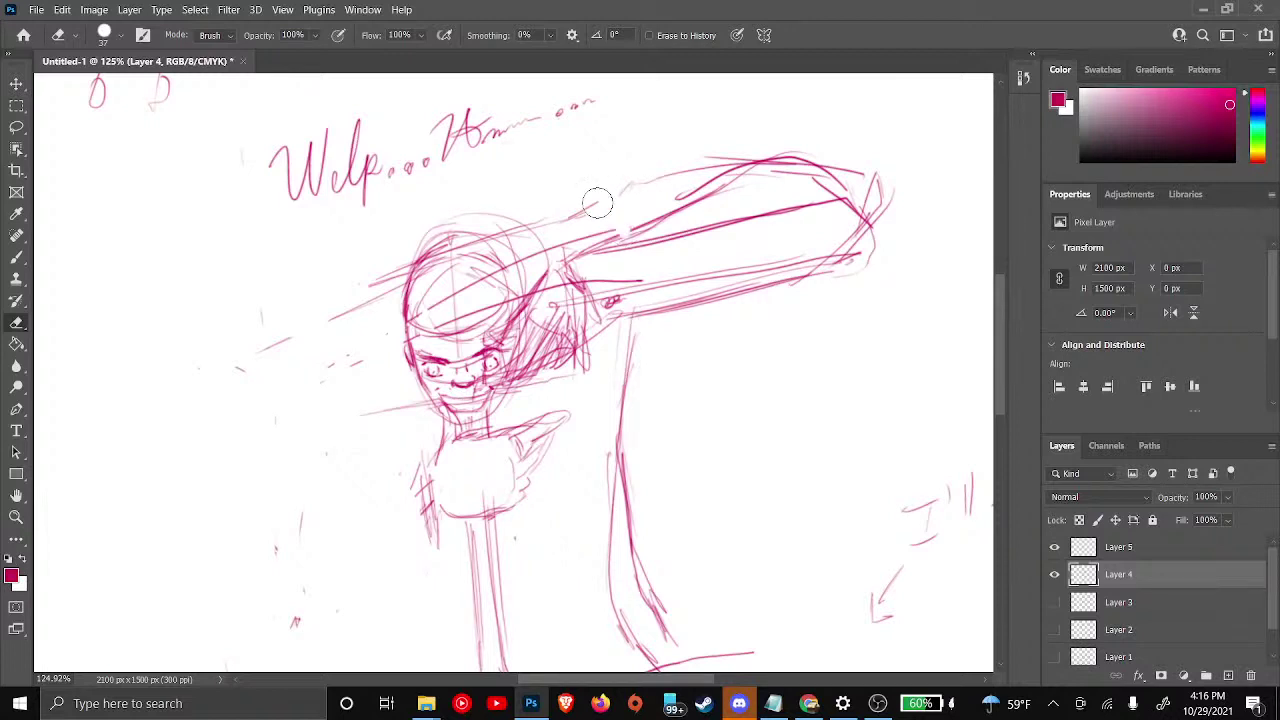
{"action": "mouse_move", "coordinate": [597, 203]}
{"action": "left_mouse_down"}
{"action": "mouse_move", "coordinate": [729, 238]}
{"action": "mouse_move", "coordinate": [742, 213]}
{"action": "mouse_move", "coordinate": [671, 188]}
{"action": "mouse_move", "coordinate": [635, 241]}
{"action": "mouse_move", "coordinate": [435, 217]}
{"action": "mouse_move", "coordinate": [425, 224]}
{"action": "mouse_move", "coordinate": [485, 232]}
{"action": "mouse_move", "coordinate": [391, 255]}
{"action": "mouse_move", "coordinate": [494, 240]}
{"action": "mouse_move", "coordinate": [380, 288]}
{"action": "mouse_move", "coordinate": [436, 243]}
{"action": "mouse_move", "coordinate": [408, 260]}
{"action": "left_mouse_up"}
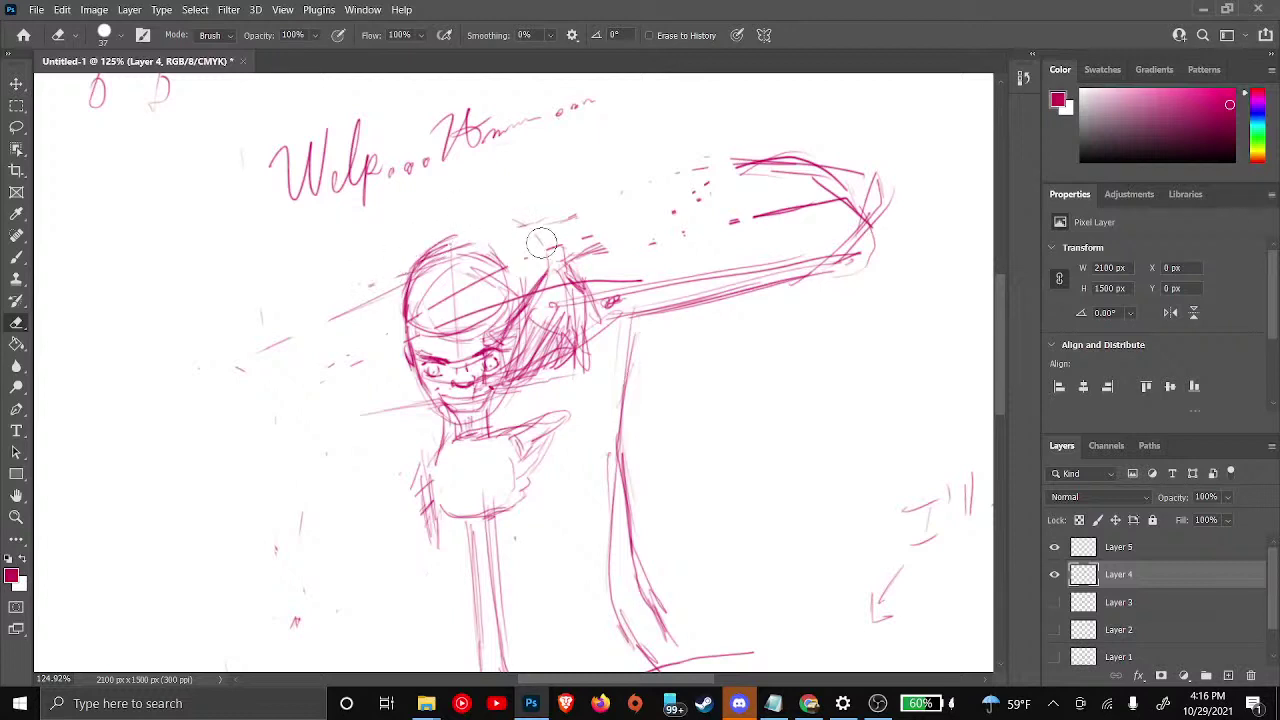
{"action": "mouse_move", "coordinate": [541, 243]}
{"action": "left_mouse_down"}
{"action": "mouse_move", "coordinate": [574, 220]}
{"action": "mouse_move", "coordinate": [678, 208]}
{"action": "mouse_move", "coordinate": [720, 232]}
{"action": "mouse_move", "coordinate": [666, 220]}
{"action": "mouse_move", "coordinate": [780, 168]}
{"action": "mouse_move", "coordinate": [832, 210]}
{"action": "mouse_move", "coordinate": [737, 214]}
{"action": "mouse_move", "coordinate": [836, 200]}
{"action": "mouse_move", "coordinate": [870, 243]}
{"action": "mouse_move", "coordinate": [839, 270]}
{"action": "mouse_move", "coordinate": [866, 215]}
{"action": "mouse_move", "coordinate": [786, 157]}
{"action": "left_mouse_up"}
{"action": "mouse_move", "coordinate": [651, 274]}
{"action": "left_mouse_down"}
{"action": "mouse_move", "coordinate": [655, 304]}
{"action": "mouse_move", "coordinate": [683, 278]}
{"action": "mouse_move", "coordinate": [669, 308]}
{"action": "mouse_move", "coordinate": [718, 265]}
{"action": "mouse_move", "coordinate": [695, 313]}
{"action": "mouse_move", "coordinate": [750, 274]}
{"action": "mouse_move", "coordinate": [828, 268]}
{"action": "mouse_move", "coordinate": [865, 248]}
{"action": "left_mouse_up"}
{"action": "mouse_move", "coordinate": [640, 349]}
{"action": "left_mouse_down"}
{"action": "mouse_move", "coordinate": [612, 455]}
{"action": "mouse_move", "coordinate": [616, 424]}
{"action": "mouse_move", "coordinate": [657, 628]}
{"action": "mouse_move", "coordinate": [623, 425]}
{"action": "mouse_move", "coordinate": [621, 505]}
{"action": "mouse_move", "coordinate": [663, 606]}
{"action": "mouse_move", "coordinate": [640, 434]}
{"action": "mouse_move", "coordinate": [626, 437]}
{"action": "mouse_move", "coordinate": [617, 498]}
{"action": "left_mouse_up"}
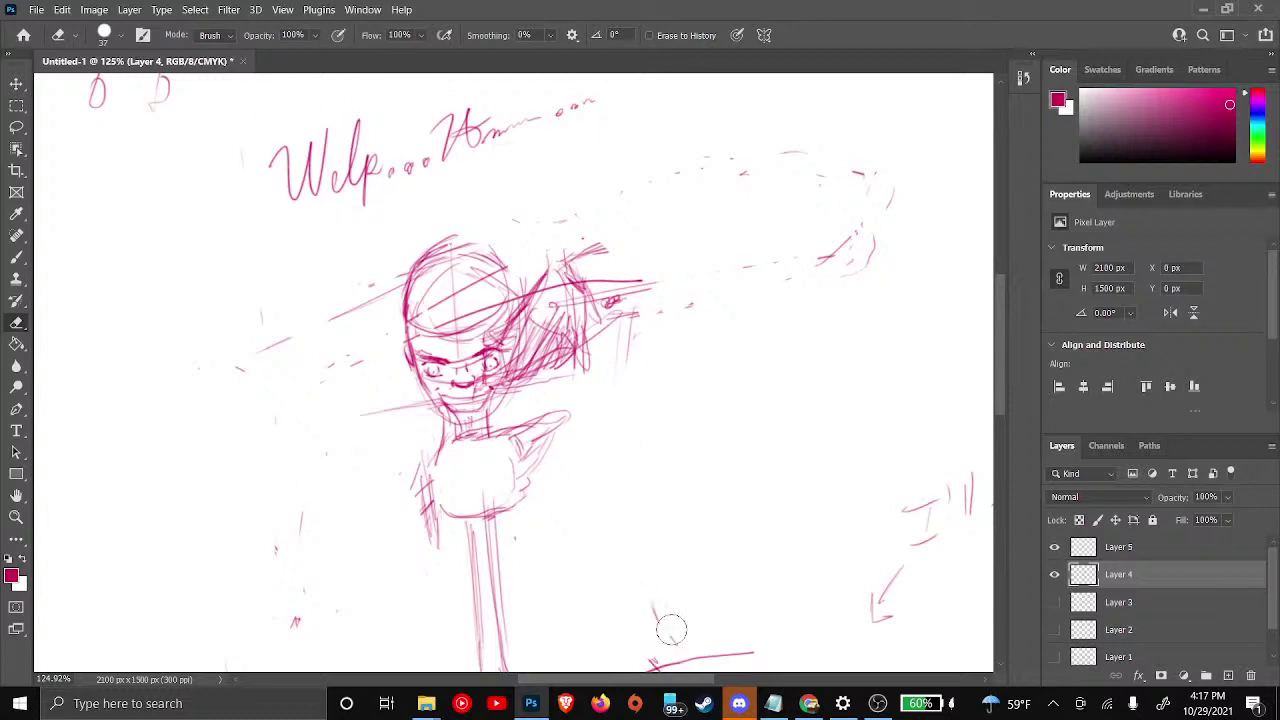
{"action": "mouse_move", "coordinate": [671, 629]}
{"action": "left_mouse_down"}
{"action": "mouse_move", "coordinate": [649, 603]}
{"action": "mouse_move", "coordinate": [673, 645]}
{"action": "mouse_move", "coordinate": [672, 634]}
{"action": "left_mouse_up"}
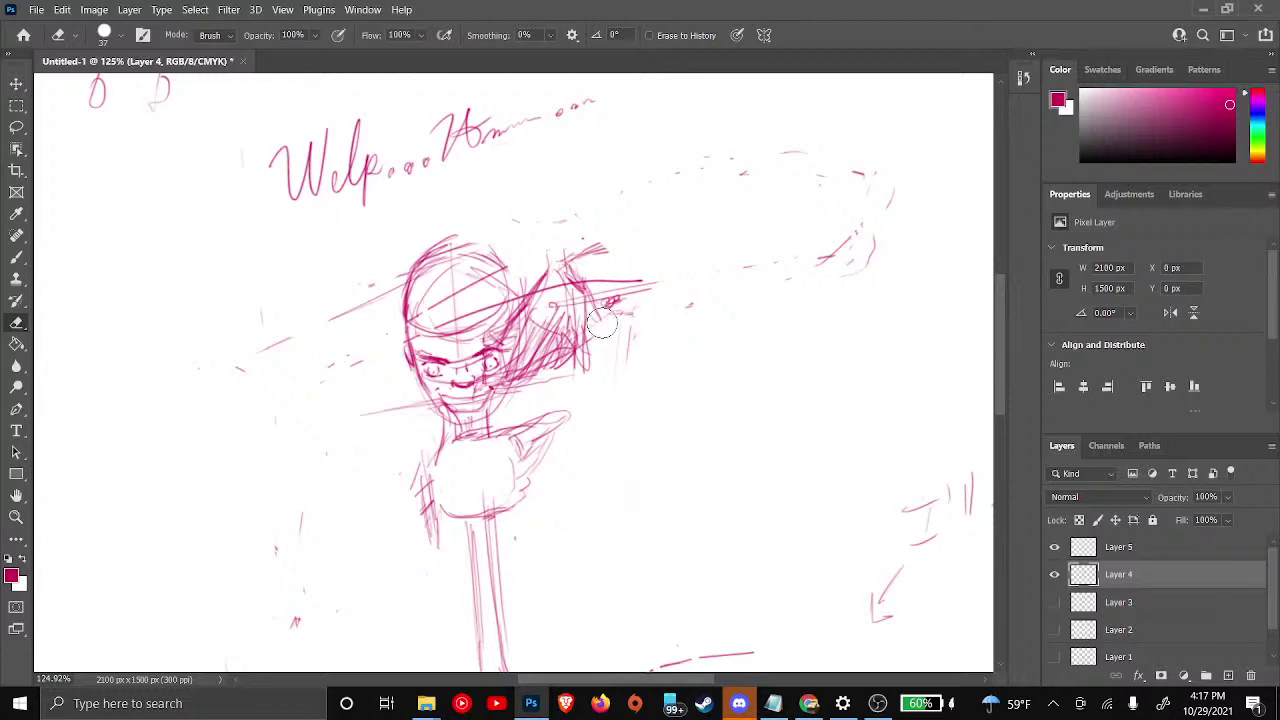
{"action": "mouse_move", "coordinate": [609, 323]}
{"action": "left_mouse_down"}
{"action": "mouse_move", "coordinate": [623, 383]}
{"action": "mouse_move", "coordinate": [646, 312]}
{"action": "mouse_move", "coordinate": [625, 340]}
{"action": "mouse_move", "coordinate": [625, 326]}
{"action": "mouse_move", "coordinate": [614, 359]}
{"action": "mouse_move", "coordinate": [661, 306]}
{"action": "mouse_move", "coordinate": [650, 540]}
{"action": "left_mouse_up"}
Add a new layer for brush sketching and move it above Layer 5 in the stack
{"action": "key", "text": "b"}
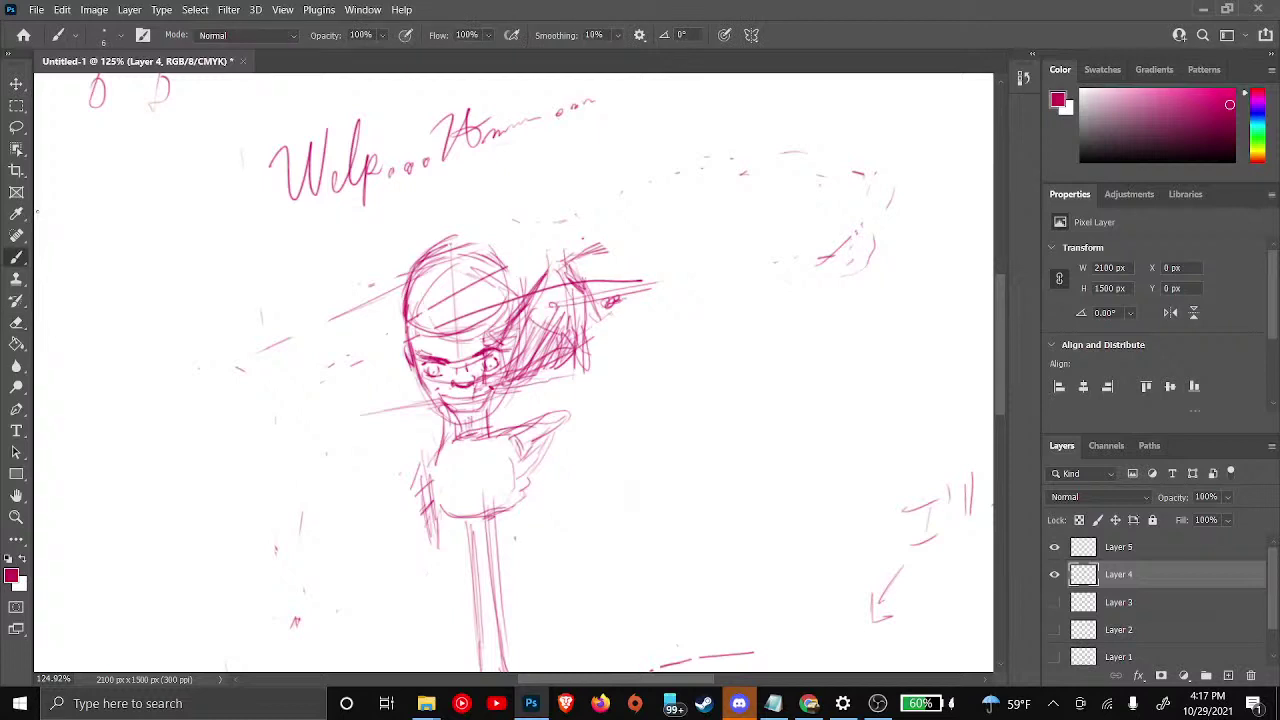
{"action": "left_click", "coordinate": [1228, 675]}
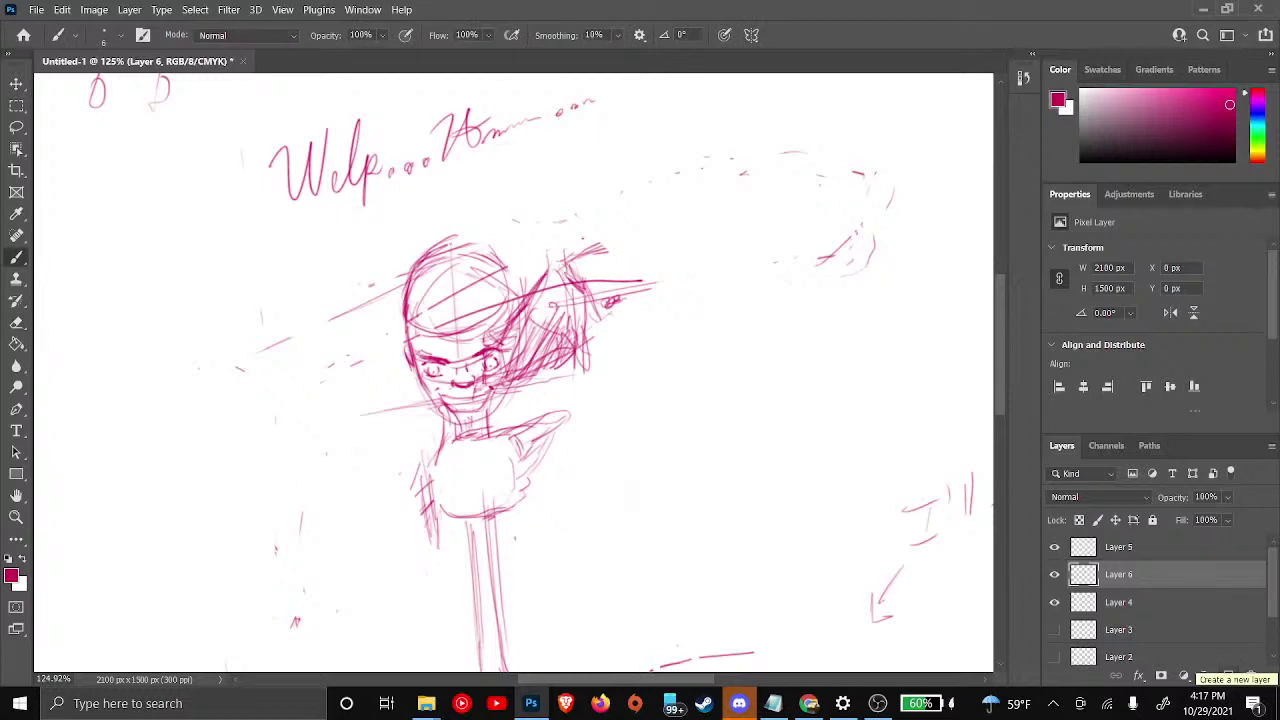
{"action": "scroll", "coordinate": [1160, 600], "scroll_direction": "down", "scroll_amount": 2}
{"action": "scroll", "coordinate": [1160, 600], "scroll_direction": "up", "scroll_amount": 2}
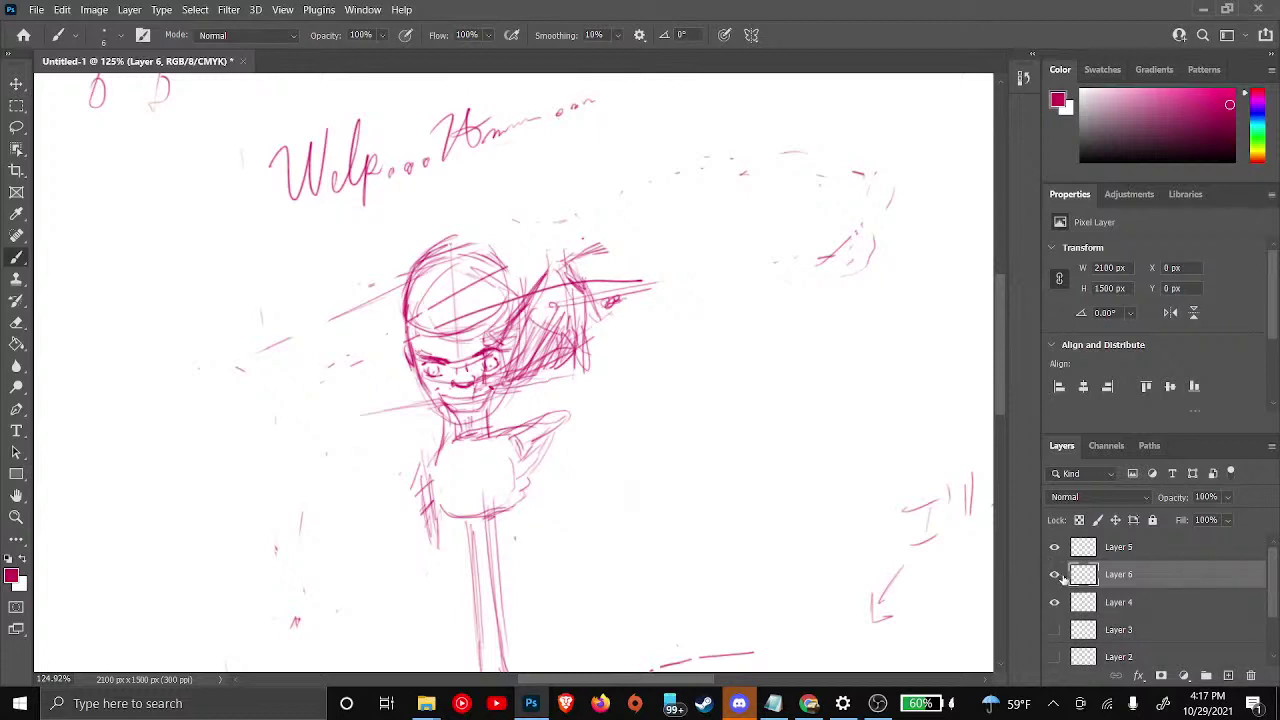
{"action": "left_click", "coordinate": [1054, 577]}
{"action": "left_click", "coordinate": [1054, 578]}
{"action": "left_click_drag", "start_coordinate": [1137, 584], "coordinate": [1137, 543]}
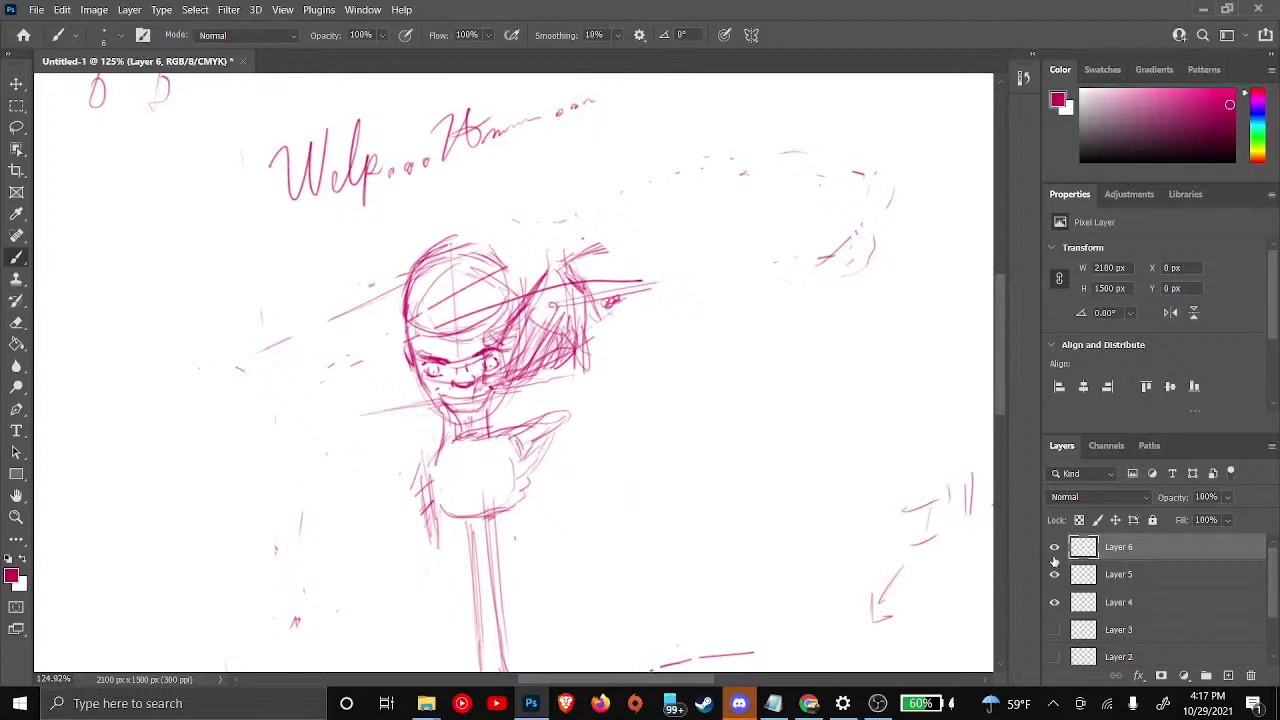
{"action": "left_click", "coordinate": [1055, 576]}
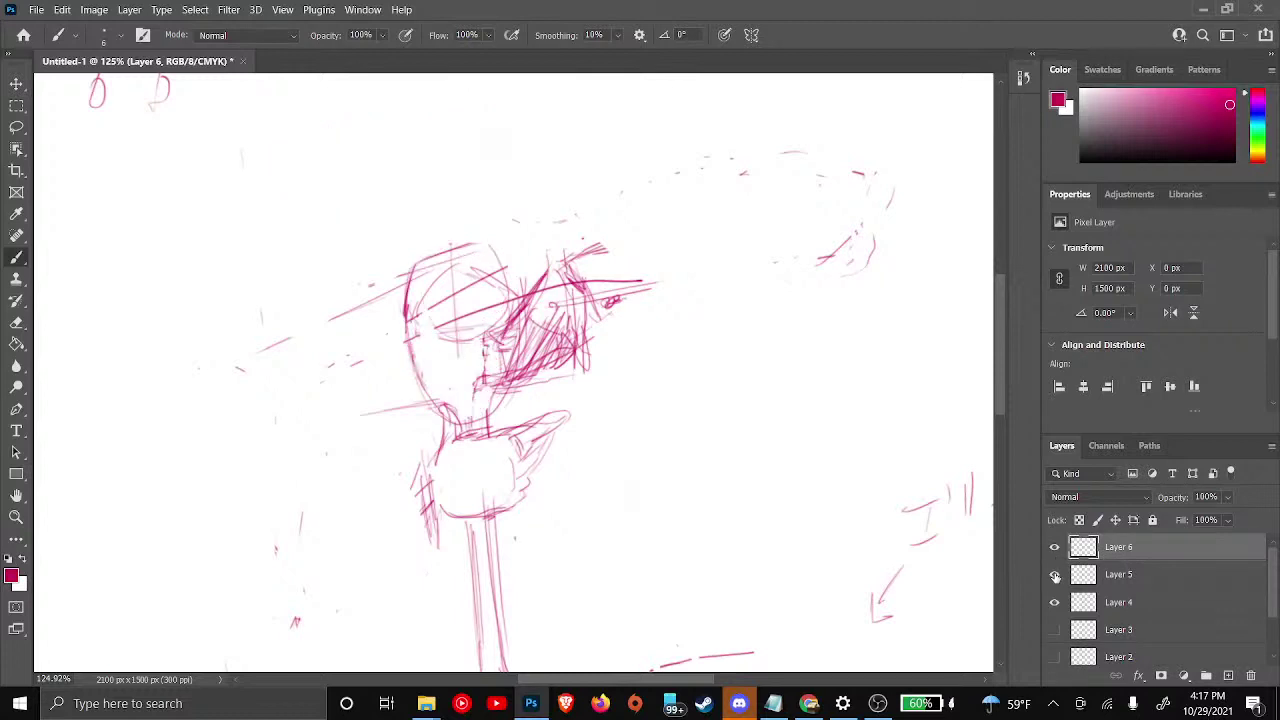
{"action": "left_click", "coordinate": [1055, 576]}
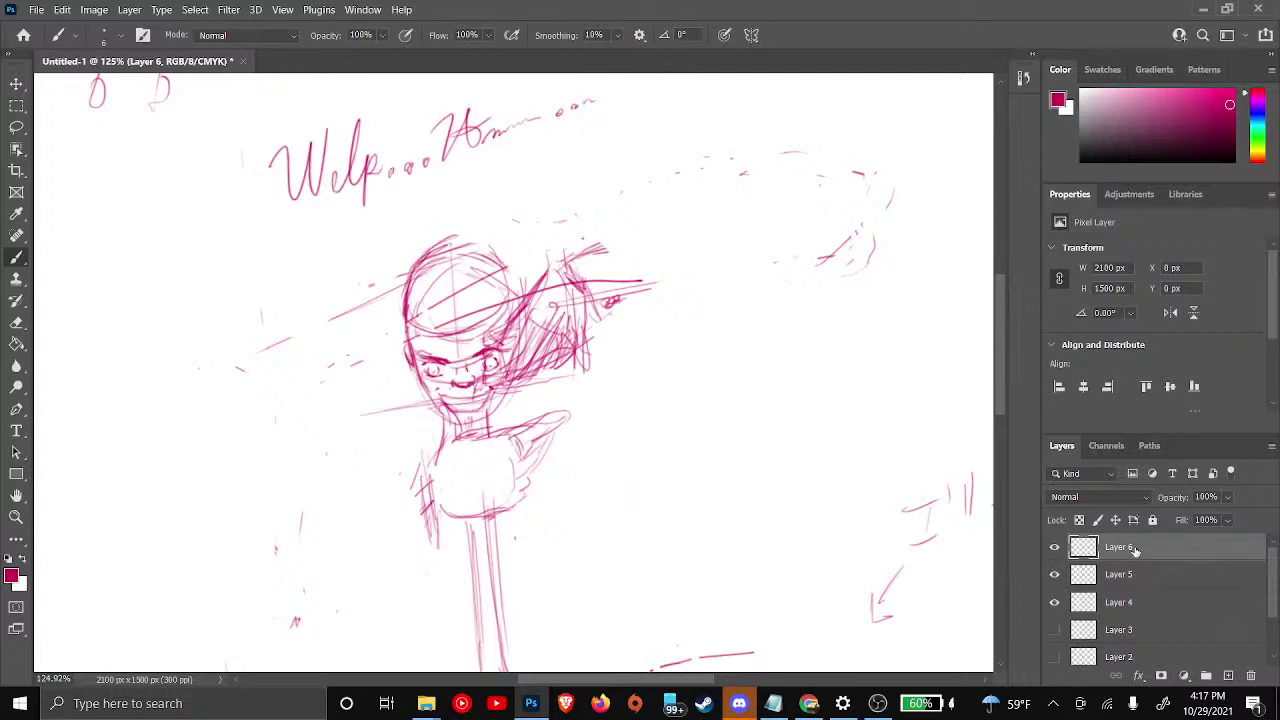
Sketch the sloping shoulder beside the head and the contours of a slimmer outstretched arm rising behind the hair
{"action": "scroll", "coordinate": [500, 310], "scroll_direction": "up", "scroll_amount": 5}
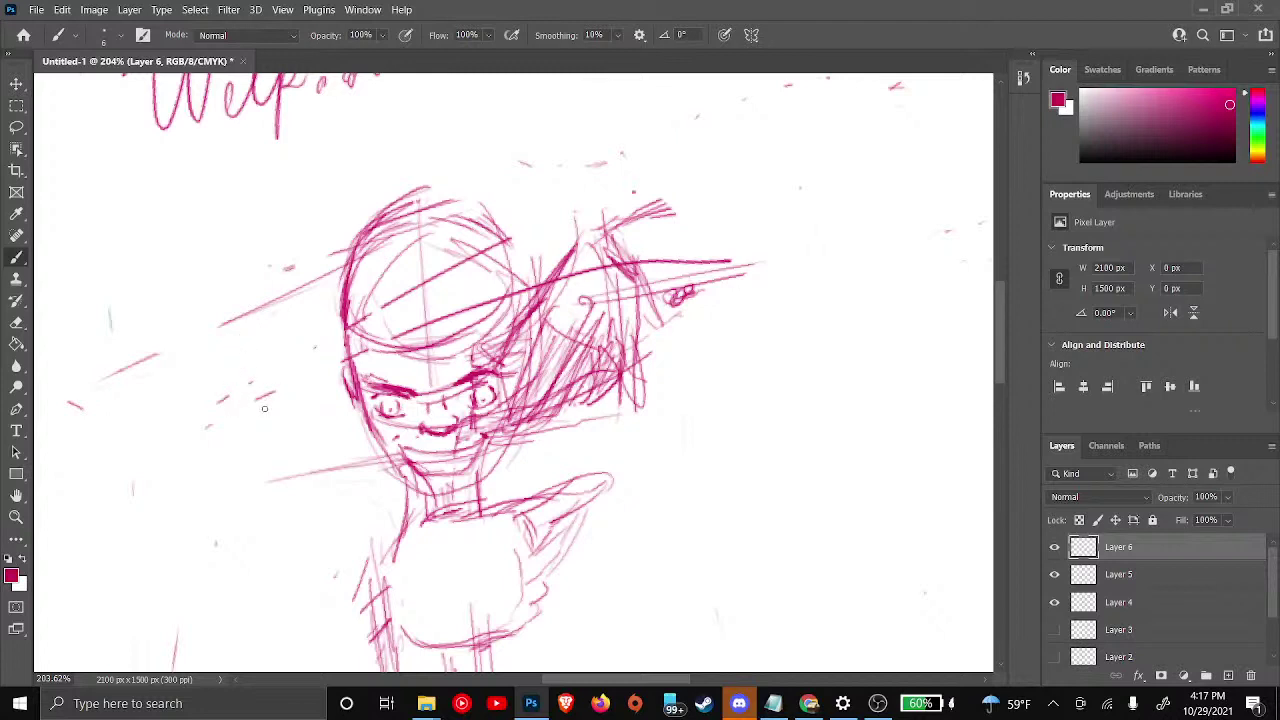
{"action": "left_click_drag", "start_coordinate": [228, 425], "coordinate": [328, 348]}
{"action": "mouse_move", "coordinate": [196, 454]}
{"action": "left_mouse_down"}
{"action": "mouse_move", "coordinate": [250, 406]}
{"action": "mouse_move", "coordinate": [194, 456]}
{"action": "left_mouse_up"}
{"action": "left_click_drag", "start_coordinate": [521, 251], "coordinate": [690, 183]}
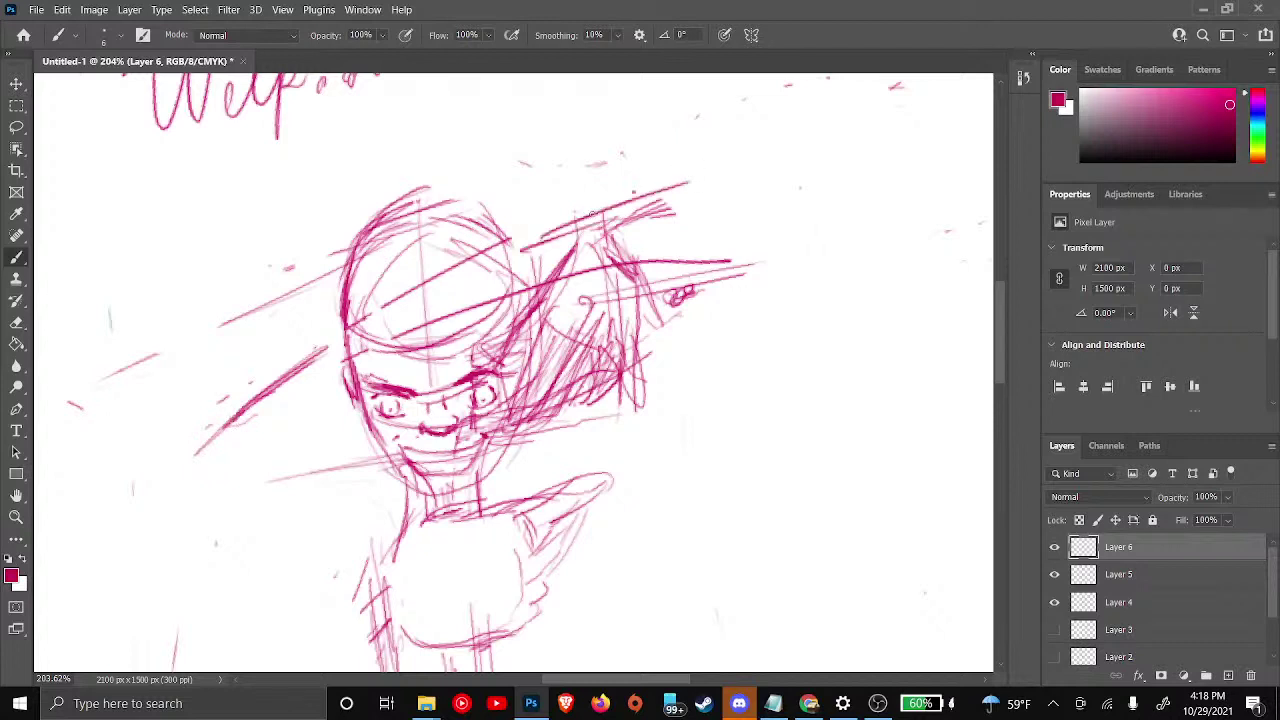
{"action": "left_click_drag", "start_coordinate": [590, 215], "coordinate": [766, 169]}
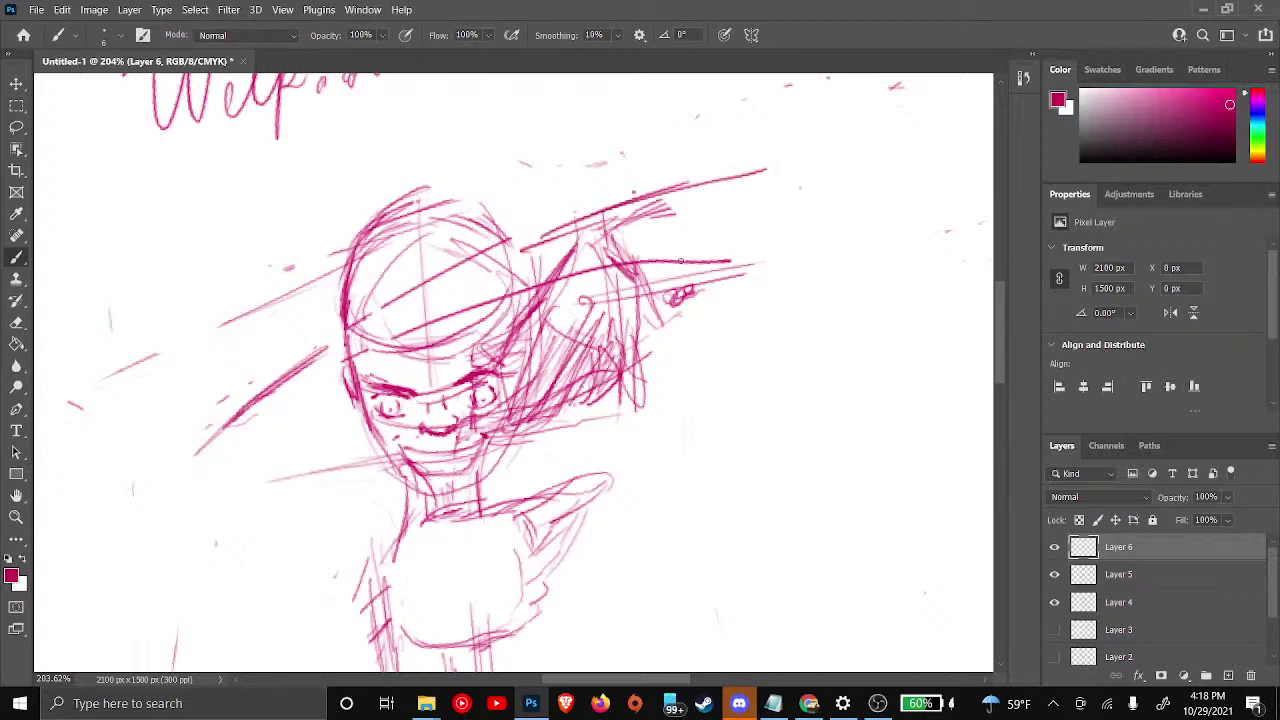
{"action": "left_click_drag", "start_coordinate": [674, 258], "coordinate": [785, 198]}
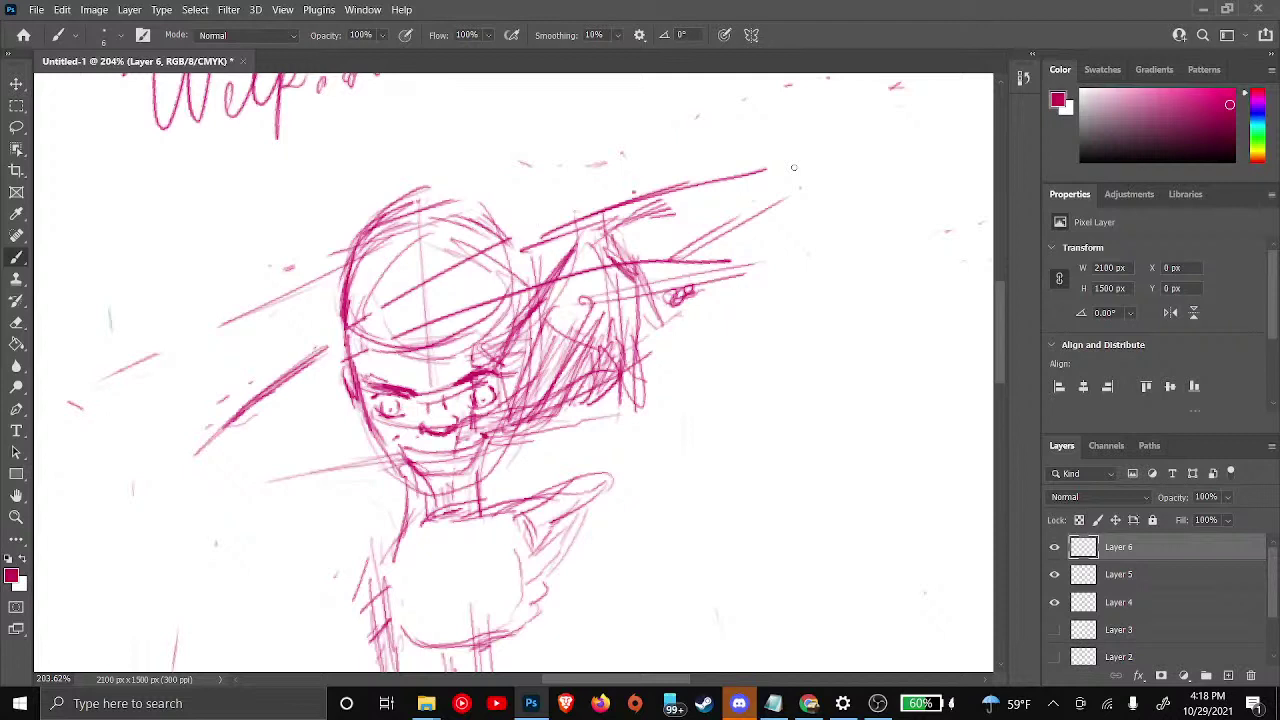
{"action": "mouse_move", "coordinate": [846, 148]}
{"action": "left_mouse_down"}
{"action": "mouse_move", "coordinate": [656, 262]}
{"action": "mouse_move", "coordinate": [760, 189]}
{"action": "left_mouse_up"}
{"action": "left_click_drag", "start_coordinate": [617, 246], "coordinate": [797, 169]}
{"action": "left_click_drag", "start_coordinate": [658, 219], "coordinate": [795, 166]}
Sketch the bent arm anew, with the outer upper arm, elbow, inner elbow crease and forearm leading to the fist
{"action": "scroll", "coordinate": [522, 413], "scroll_direction": "down", "scroll_amount": 3}
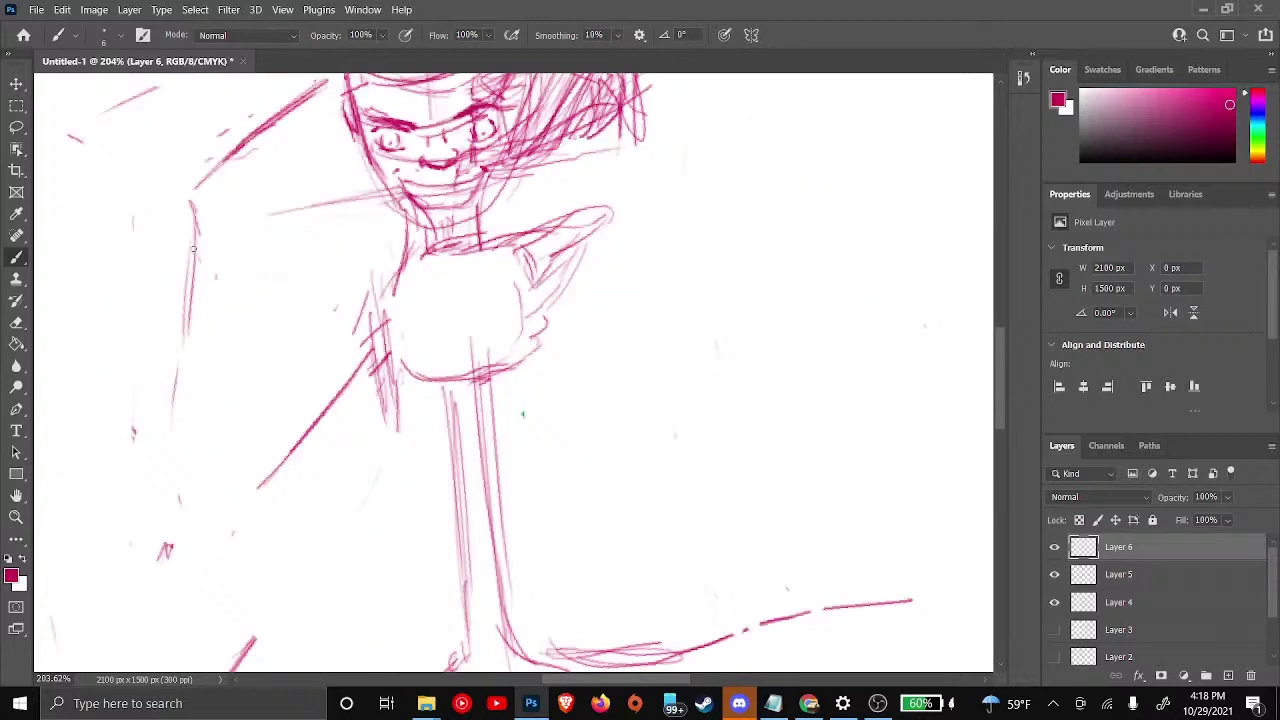
{"action": "left_click_drag", "start_coordinate": [196, 226], "coordinate": [189, 374]}
{"action": "left_click_drag", "start_coordinate": [238, 524], "coordinate": [188, 282]}
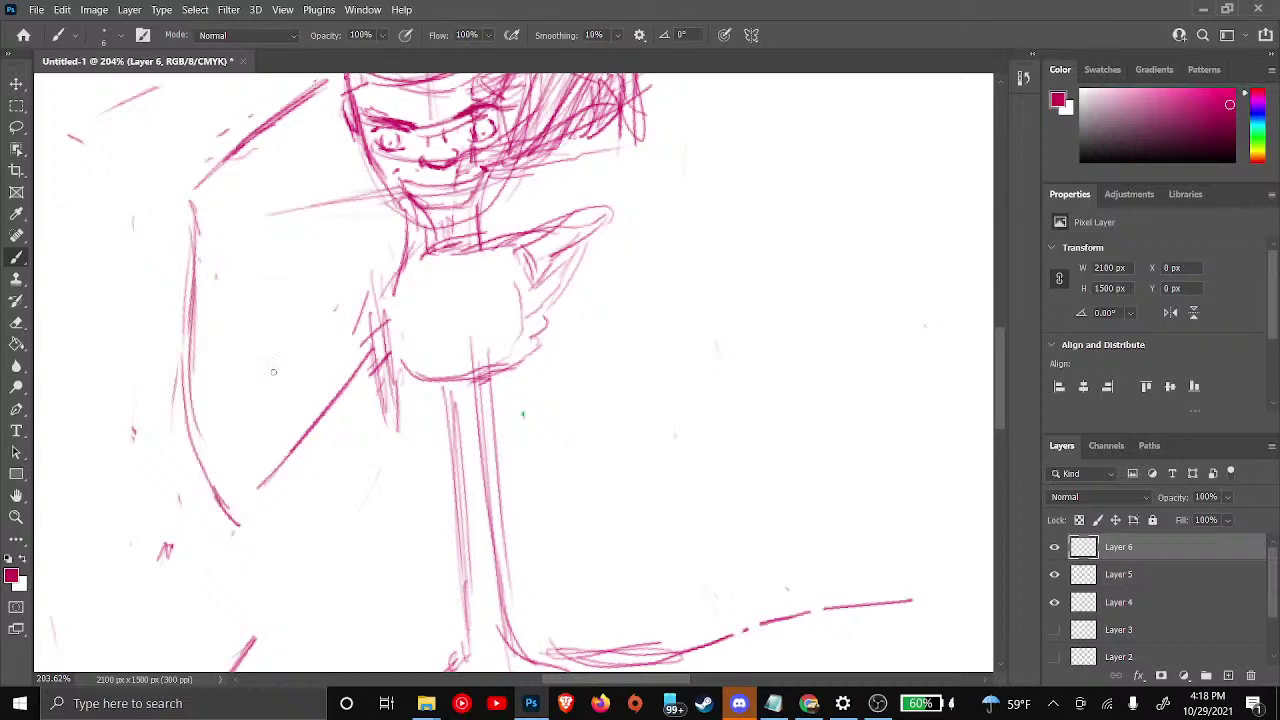
{"action": "left_click_drag", "start_coordinate": [252, 452], "coordinate": [318, 376]}
{"action": "mouse_move", "coordinate": [372, 310]}
{"action": "left_mouse_down"}
{"action": "mouse_move", "coordinate": [290, 412]}
{"action": "mouse_move", "coordinate": [324, 370]}
{"action": "left_mouse_up"}
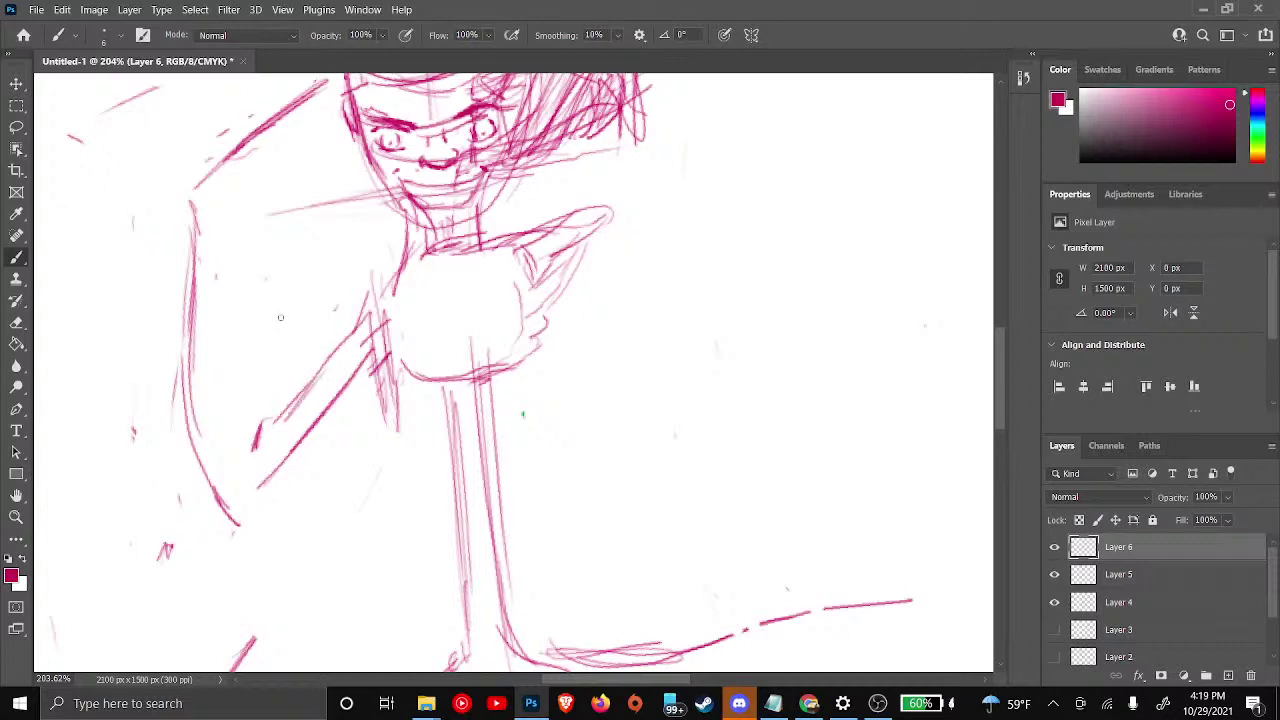
{"action": "left_click_drag", "start_coordinate": [265, 278], "coordinate": [286, 372]}
{"action": "mouse_move", "coordinate": [258, 418]}
{"action": "left_mouse_down"}
{"action": "mouse_move", "coordinate": [277, 401]}
{"action": "mouse_move", "coordinate": [246, 421]}
{"action": "left_mouse_up"}
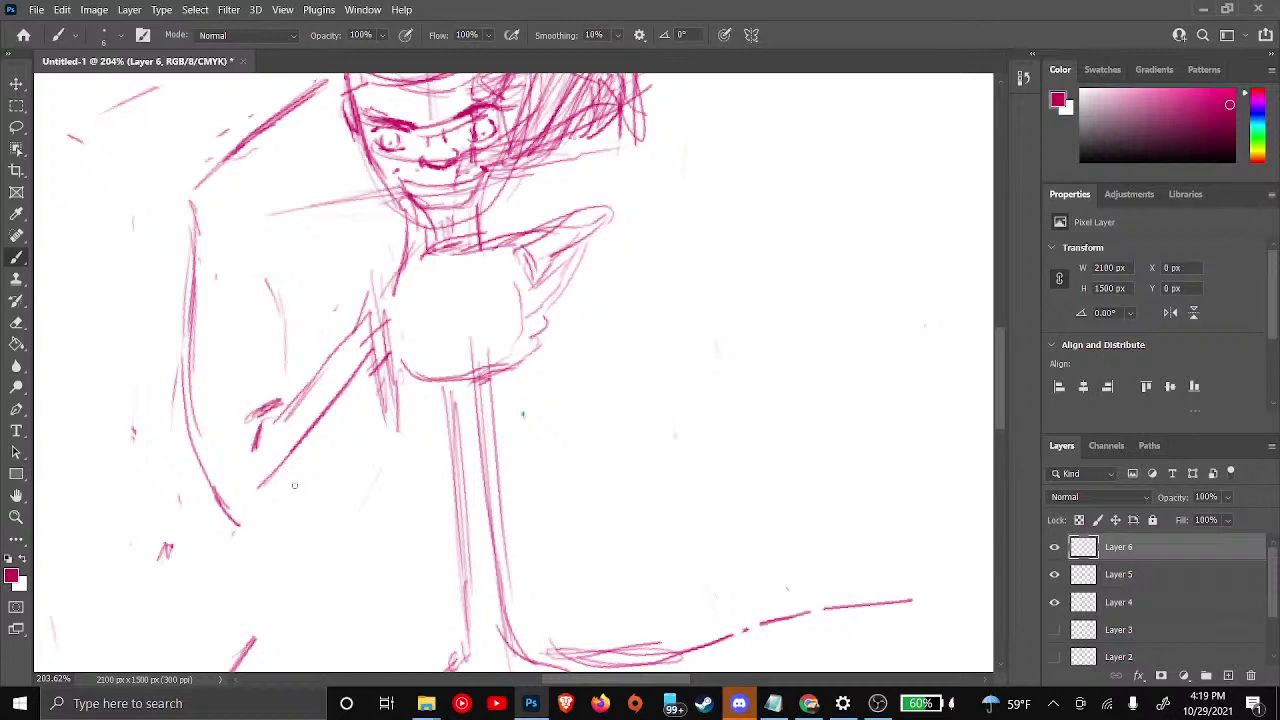
{"action": "mouse_move", "coordinate": [307, 465]}
{"action": "left_mouse_down"}
{"action": "mouse_move", "coordinate": [246, 522]}
{"action": "mouse_move", "coordinate": [380, 418]}
{"action": "left_mouse_up"}
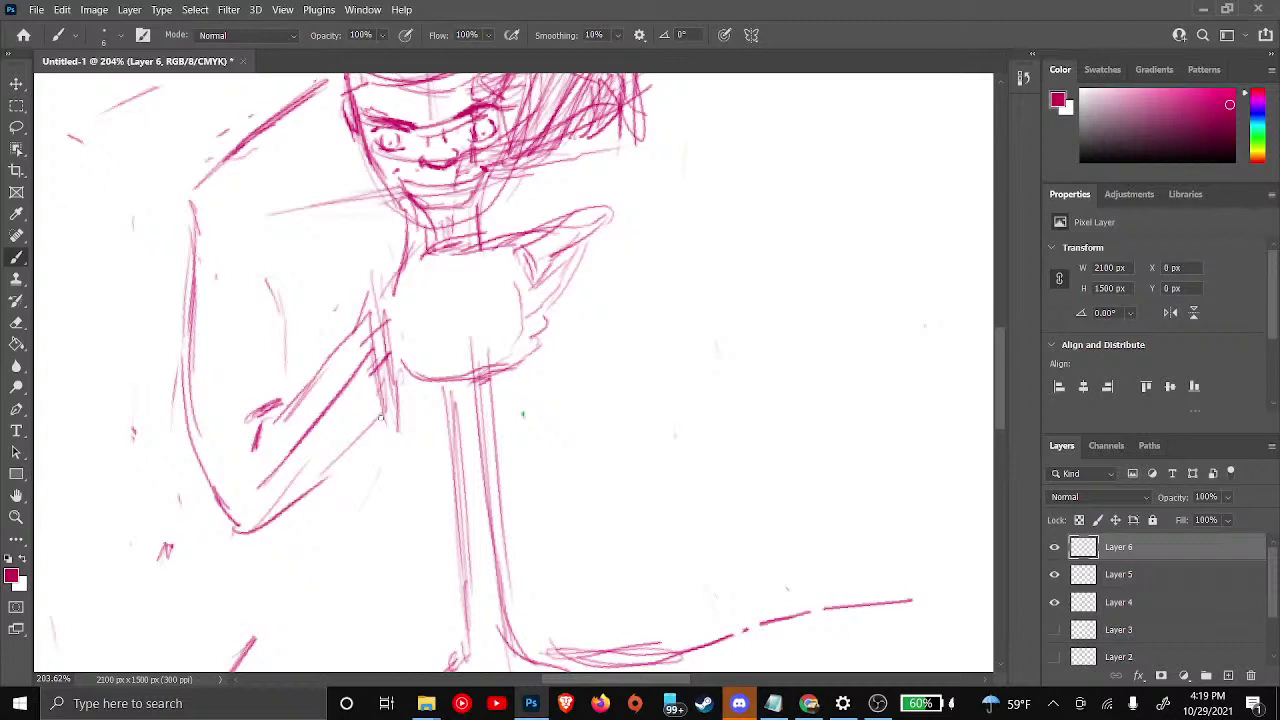
{"action": "mouse_move", "coordinate": [266, 278]}
{"action": "left_mouse_down"}
{"action": "mouse_move", "coordinate": [284, 390]}
{"action": "mouse_move", "coordinate": [268, 278]}
{"action": "left_mouse_up"}
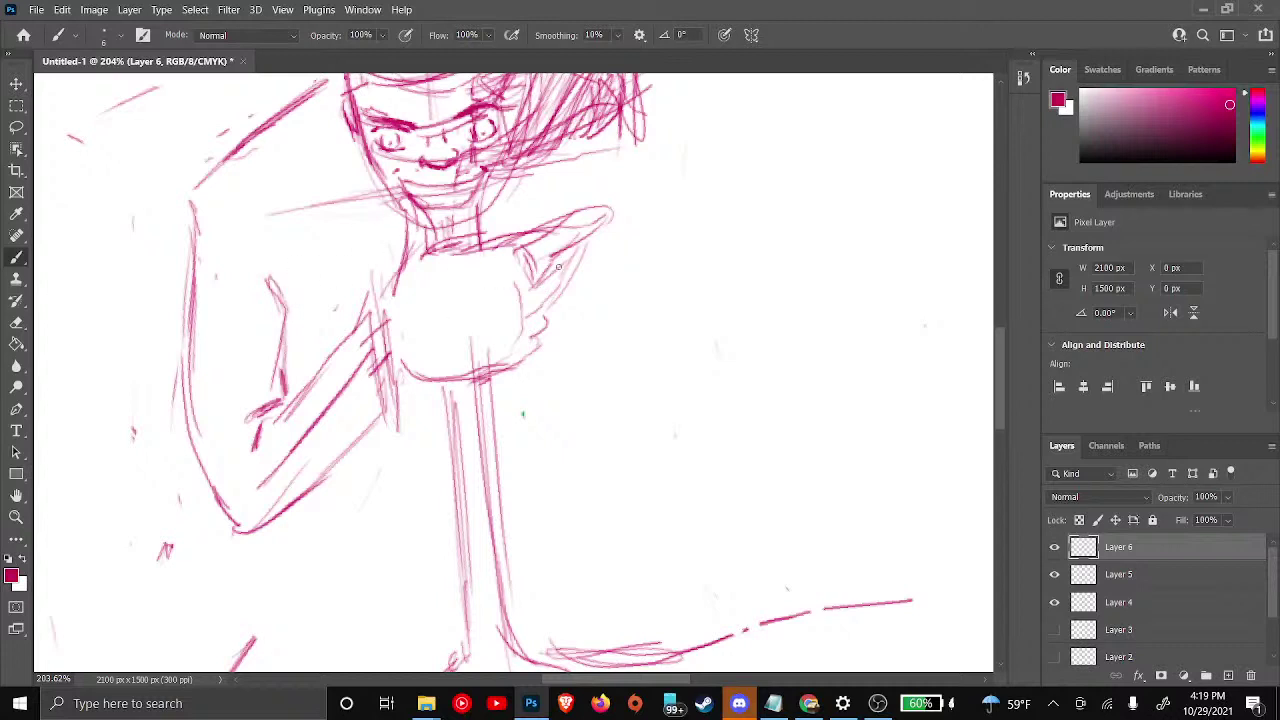
Draw the torso's outer side line from beneath the hair past the pointing thumb down to the waist
{"action": "scroll", "coordinate": [553, 267], "scroll_direction": "up", "scroll_amount": 5}
{"action": "scroll", "coordinate": [558, 266], "scroll_direction": "up", "scroll_amount": 10}
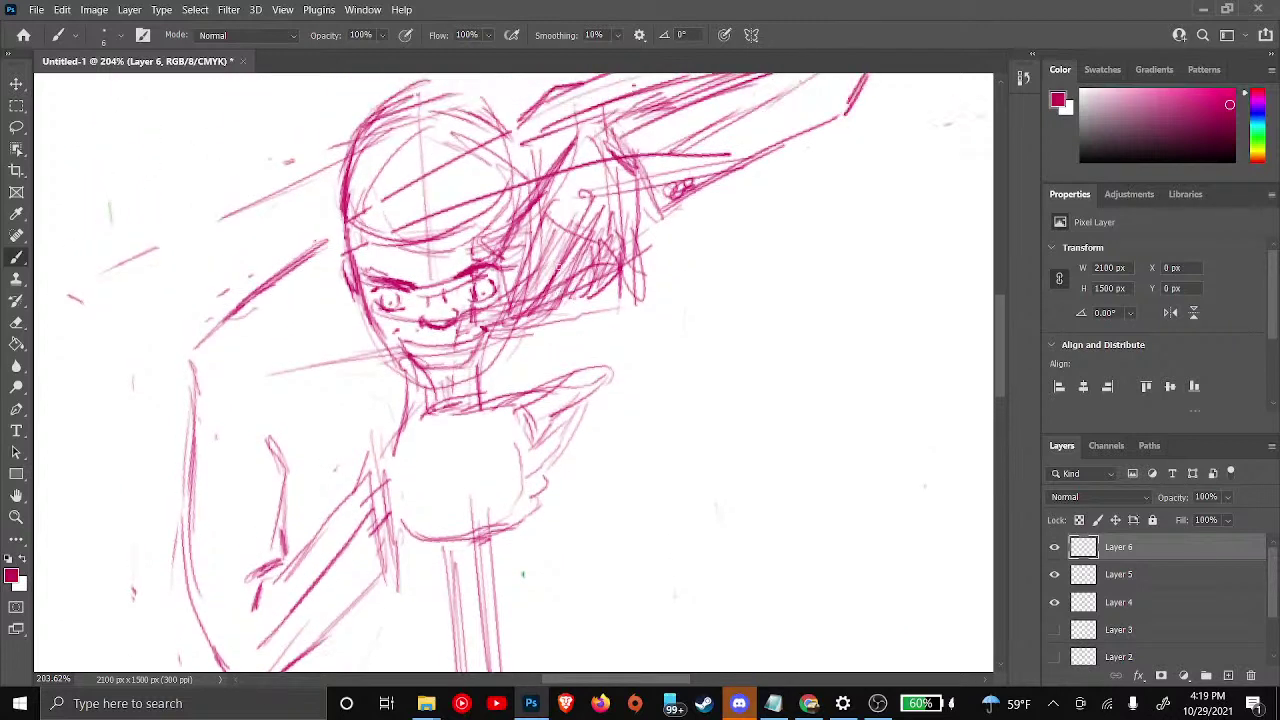
{"action": "scroll", "coordinate": [558, 266], "scroll_direction": "up", "scroll_amount": 3}
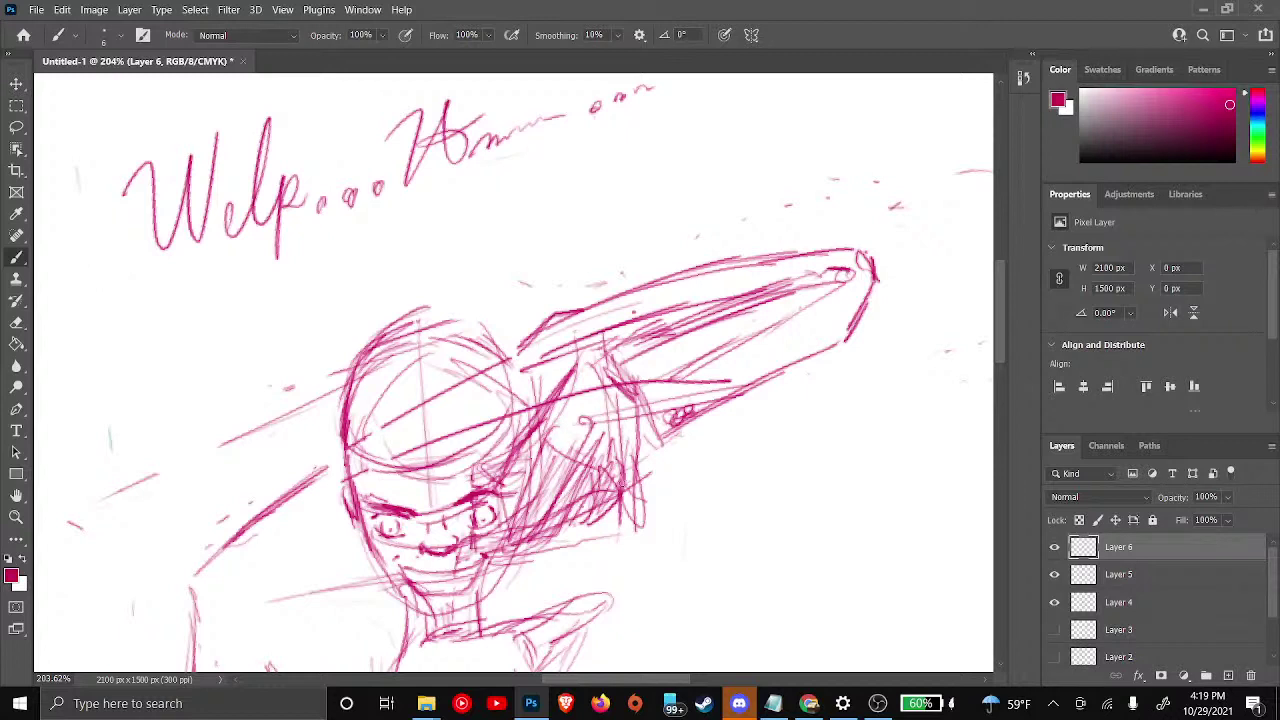
{"action": "scroll", "coordinate": [630, 515], "scroll_direction": "down", "scroll_amount": 5}
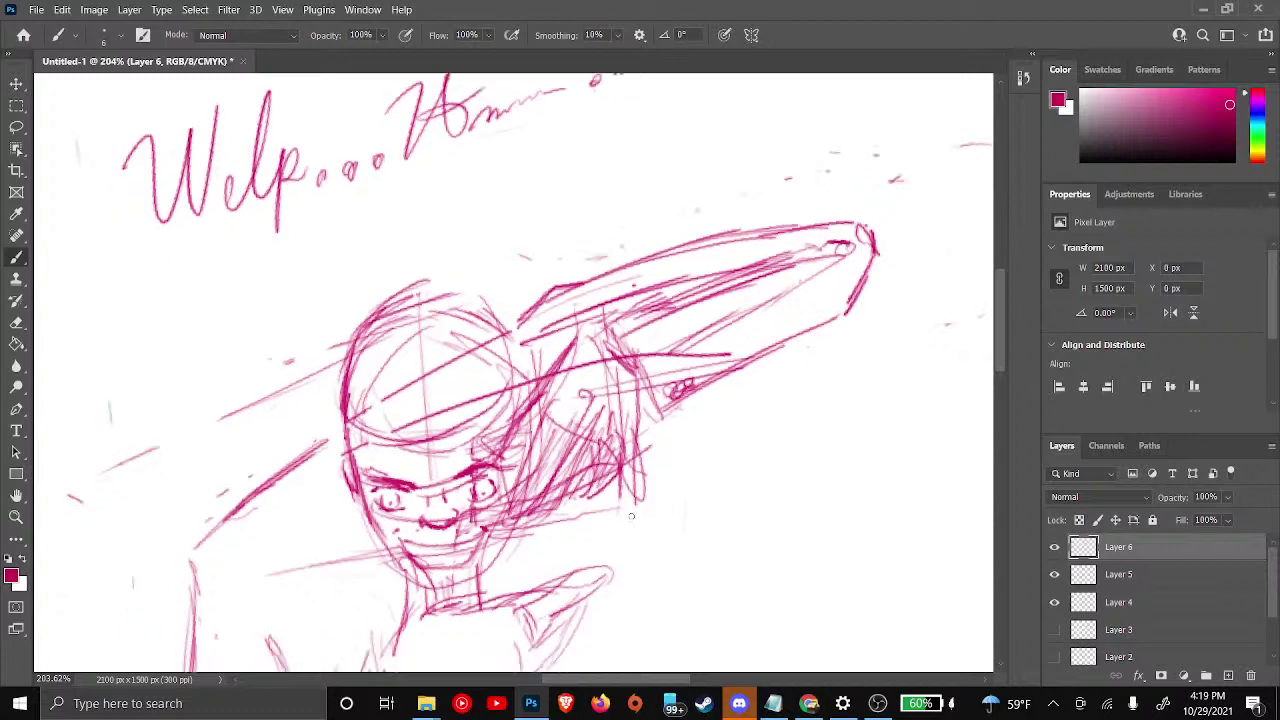
{"action": "scroll", "coordinate": [631, 516], "scroll_direction": "down", "scroll_amount": 5}
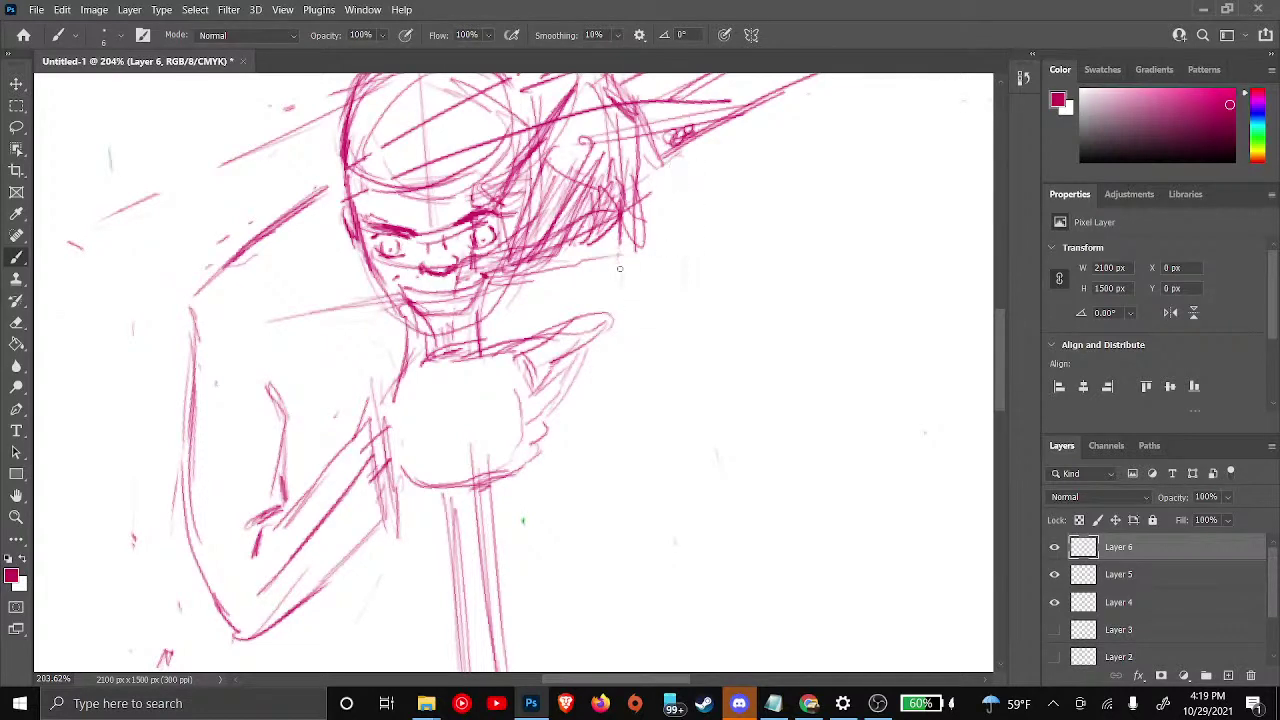
{"action": "mouse_move", "coordinate": [620, 252]}
{"action": "left_mouse_down"}
{"action": "mouse_move", "coordinate": [625, 316]}
{"action": "mouse_move", "coordinate": [602, 426]}
{"action": "left_mouse_up"}
{"action": "mouse_move", "coordinate": [621, 332]}
{"action": "left_mouse_down"}
{"action": "mouse_move", "coordinate": [600, 413]}
{"action": "mouse_move", "coordinate": [616, 587]}
{"action": "left_mouse_up"}
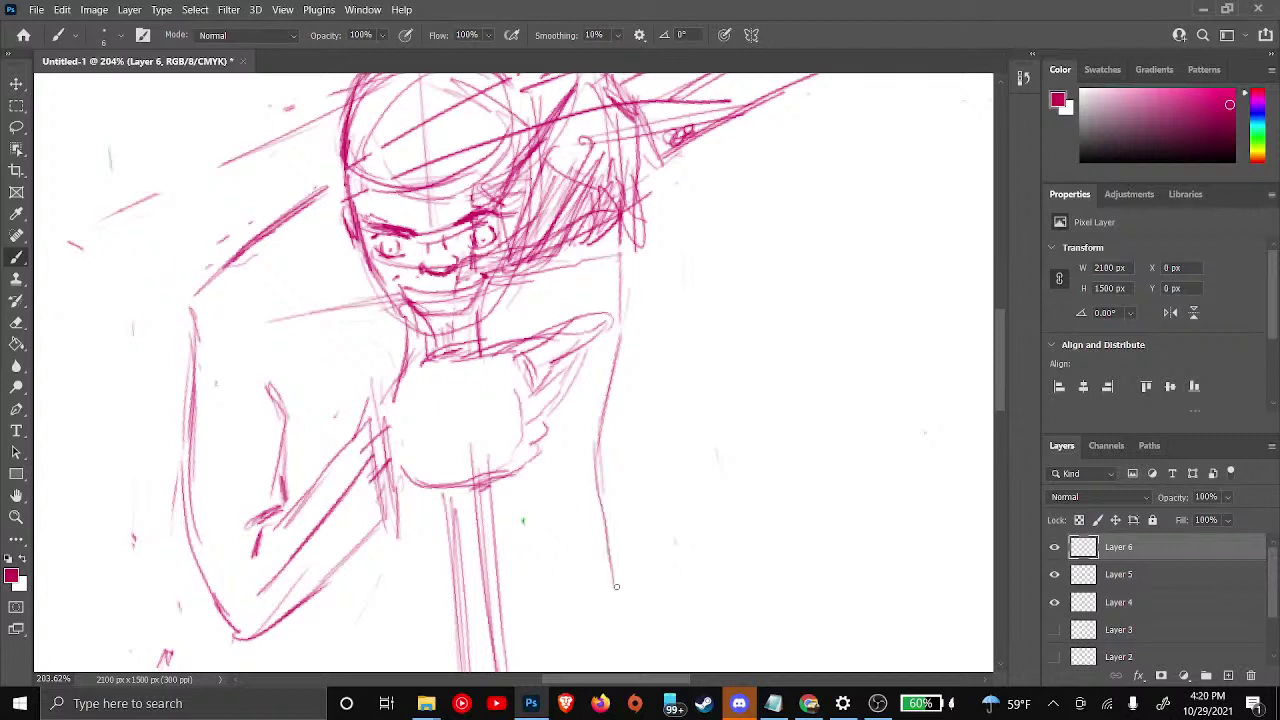
{"action": "left_click_drag", "start_coordinate": [599, 458], "coordinate": [614, 586]}
Reinforce the bent arm's elbow and lower forearm contour, and darken the inner contour of the upper arm
{"action": "scroll", "coordinate": [452, 605], "scroll_direction": "down", "scroll_amount": 4}
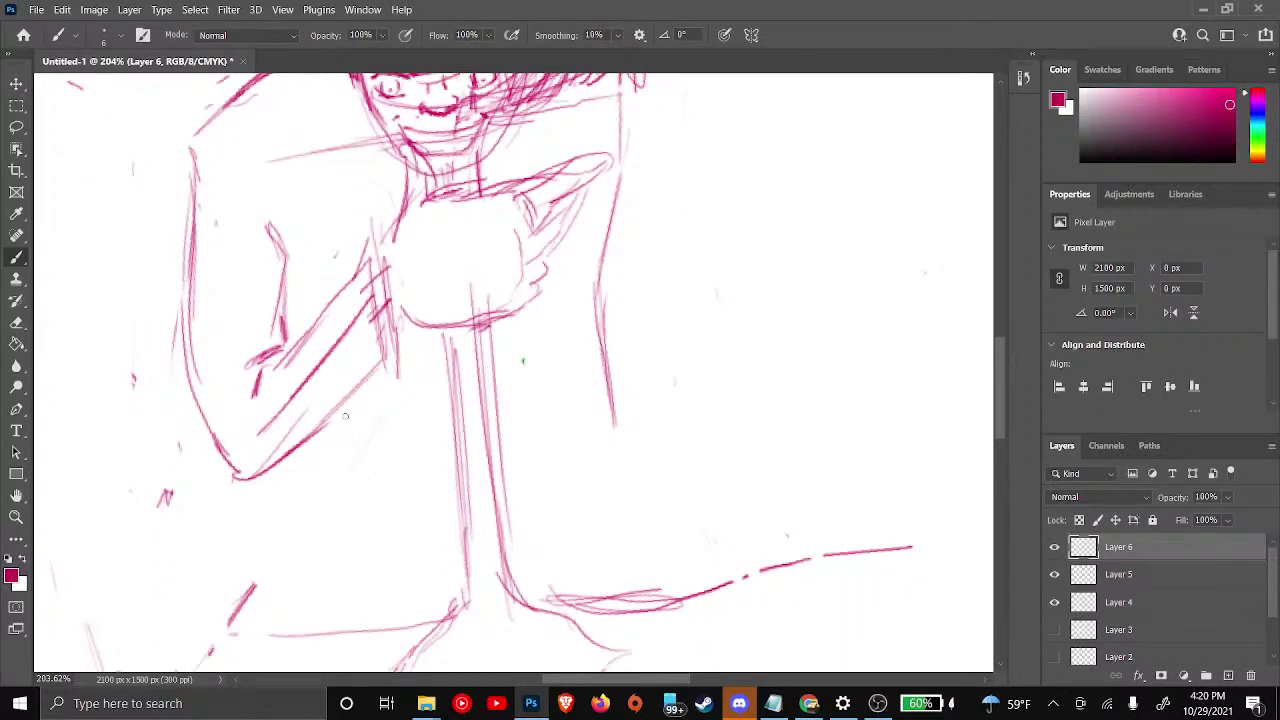
{"action": "left_click_drag", "start_coordinate": [393, 368], "coordinate": [349, 419]}
{"action": "mouse_move", "coordinate": [241, 471]}
{"action": "left_mouse_down"}
{"action": "mouse_move", "coordinate": [296, 467]}
{"action": "mouse_move", "coordinate": [326, 435]}
{"action": "mouse_move", "coordinate": [292, 473]}
{"action": "mouse_move", "coordinate": [362, 409]}
{"action": "mouse_move", "coordinate": [313, 452]}
{"action": "mouse_move", "coordinate": [346, 419]}
{"action": "mouse_move", "coordinate": [265, 479]}
{"action": "mouse_move", "coordinate": [233, 482]}
{"action": "mouse_move", "coordinate": [306, 466]}
{"action": "left_mouse_up"}
{"action": "mouse_move", "coordinate": [264, 484]}
{"action": "left_mouse_down"}
{"action": "mouse_move", "coordinate": [338, 426]}
{"action": "mouse_move", "coordinate": [302, 462]}
{"action": "left_mouse_up"}
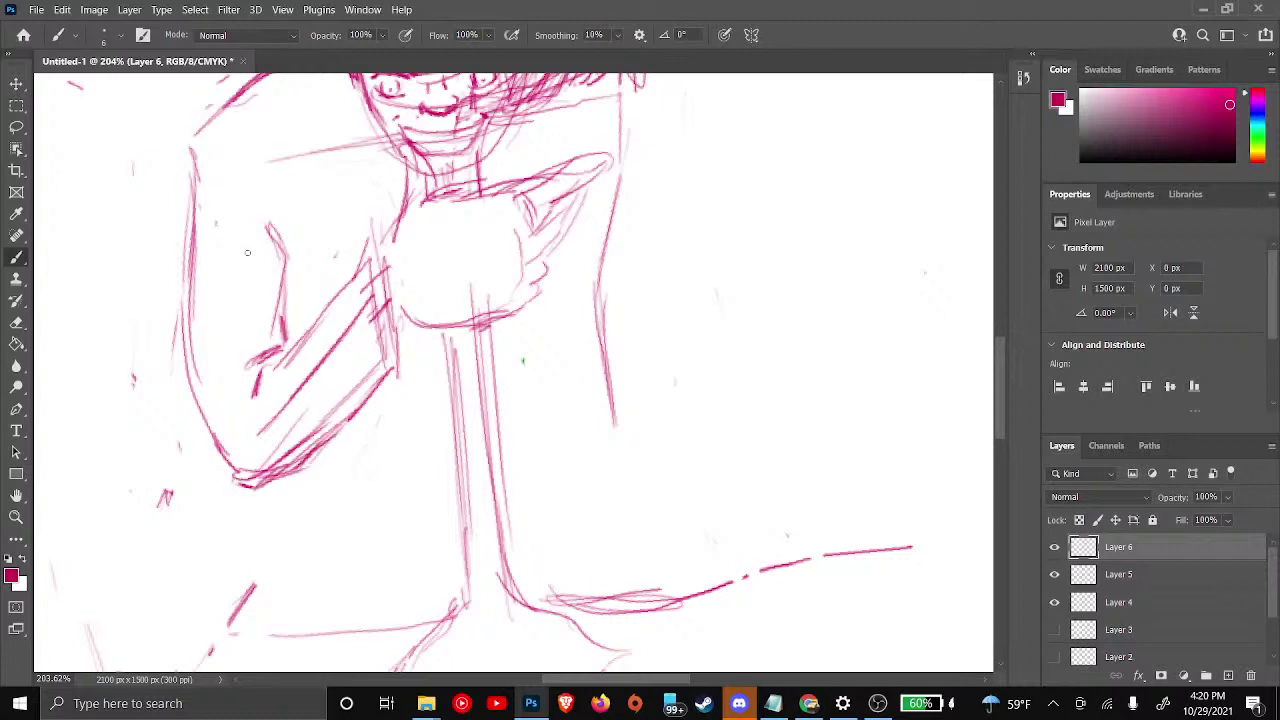
{"action": "mouse_move", "coordinate": [264, 202]}
{"action": "left_mouse_down"}
{"action": "mouse_move", "coordinate": [275, 326]}
{"action": "mouse_move", "coordinate": [272, 226]}
{"action": "mouse_move", "coordinate": [285, 255]}
{"action": "mouse_move", "coordinate": [286, 318]}
{"action": "left_mouse_up"}
{"action": "left_click_drag", "start_coordinate": [282, 266], "coordinate": [288, 330]}
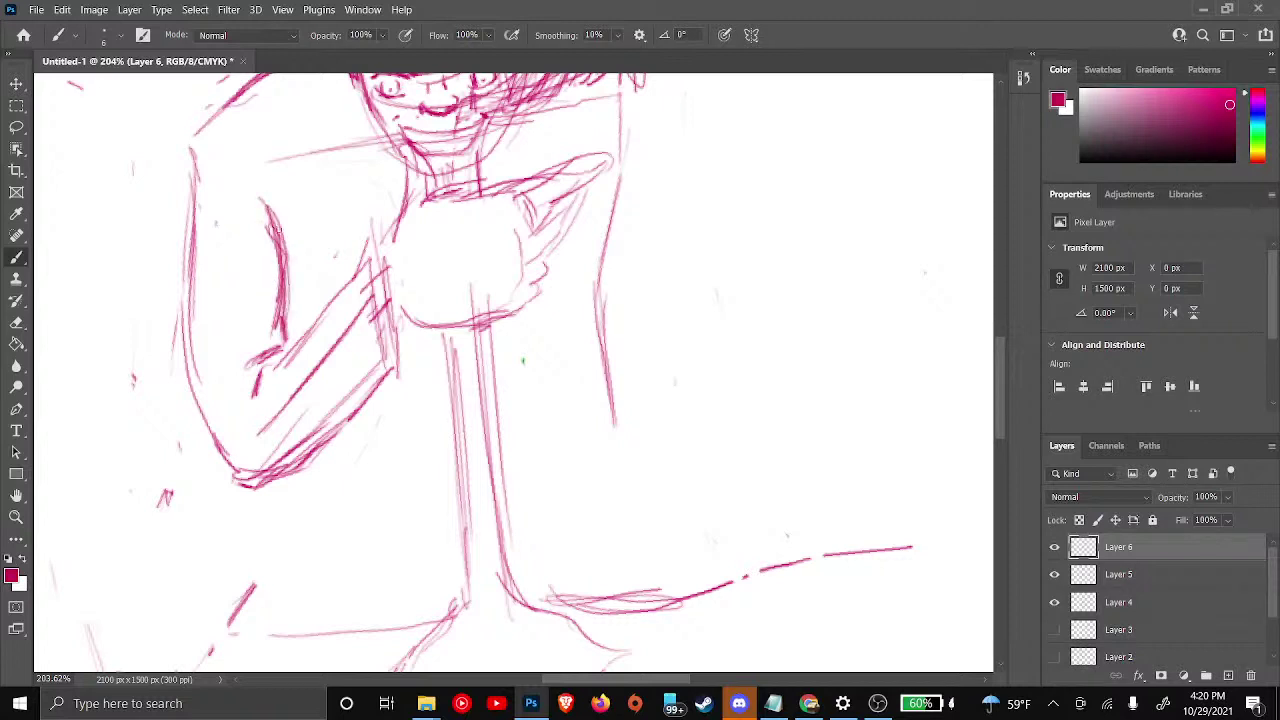
{"action": "left_click_drag", "start_coordinate": [278, 236], "coordinate": [282, 270]}
Mark the shoulder corner above the bent arm and draw a torso line down toward the inner elbow
{"action": "scroll", "coordinate": [348, 233], "scroll_direction": "up", "scroll_amount": 2}
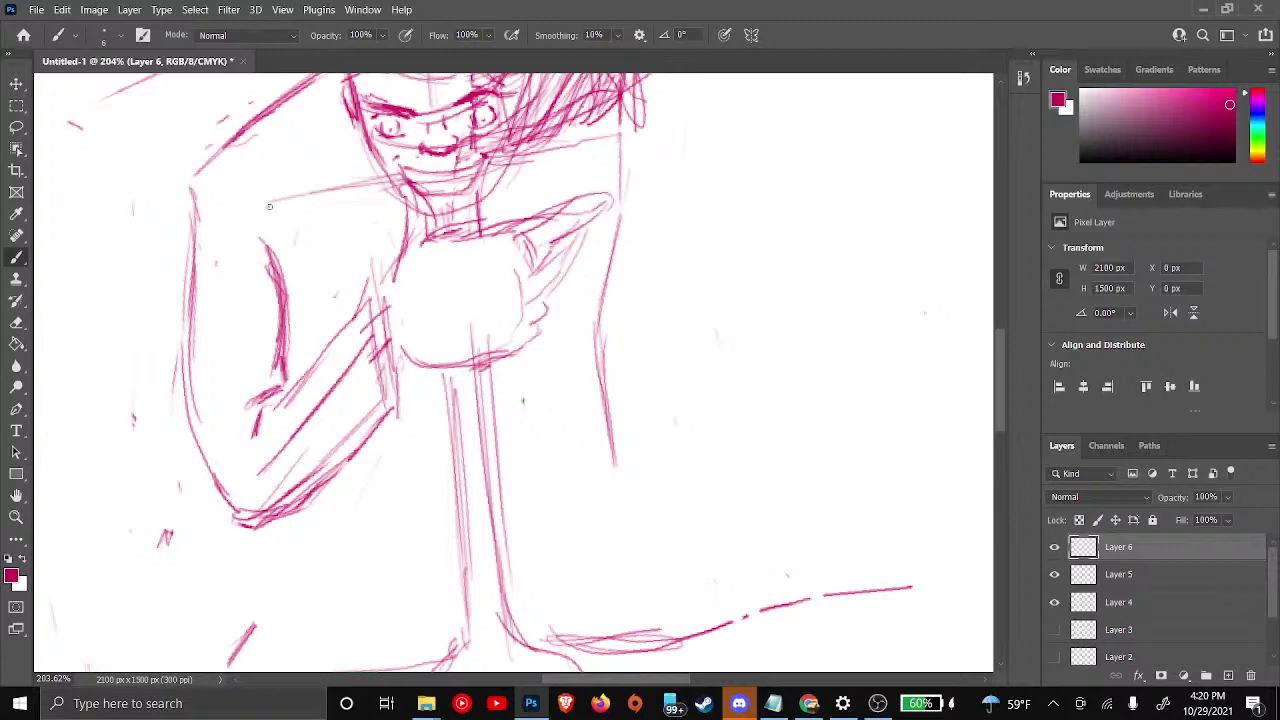
{"action": "mouse_move", "coordinate": [269, 206]}
{"action": "left_mouse_down"}
{"action": "mouse_move", "coordinate": [271, 218]}
{"action": "mouse_move", "coordinate": [306, 268]}
{"action": "mouse_move", "coordinate": [294, 229]}
{"action": "mouse_move", "coordinate": [303, 299]}
{"action": "mouse_move", "coordinate": [299, 226]}
{"action": "mouse_move", "coordinate": [306, 333]}
{"action": "mouse_move", "coordinate": [297, 326]}
{"action": "mouse_move", "coordinate": [292, 394]}
{"action": "left_mouse_up"}
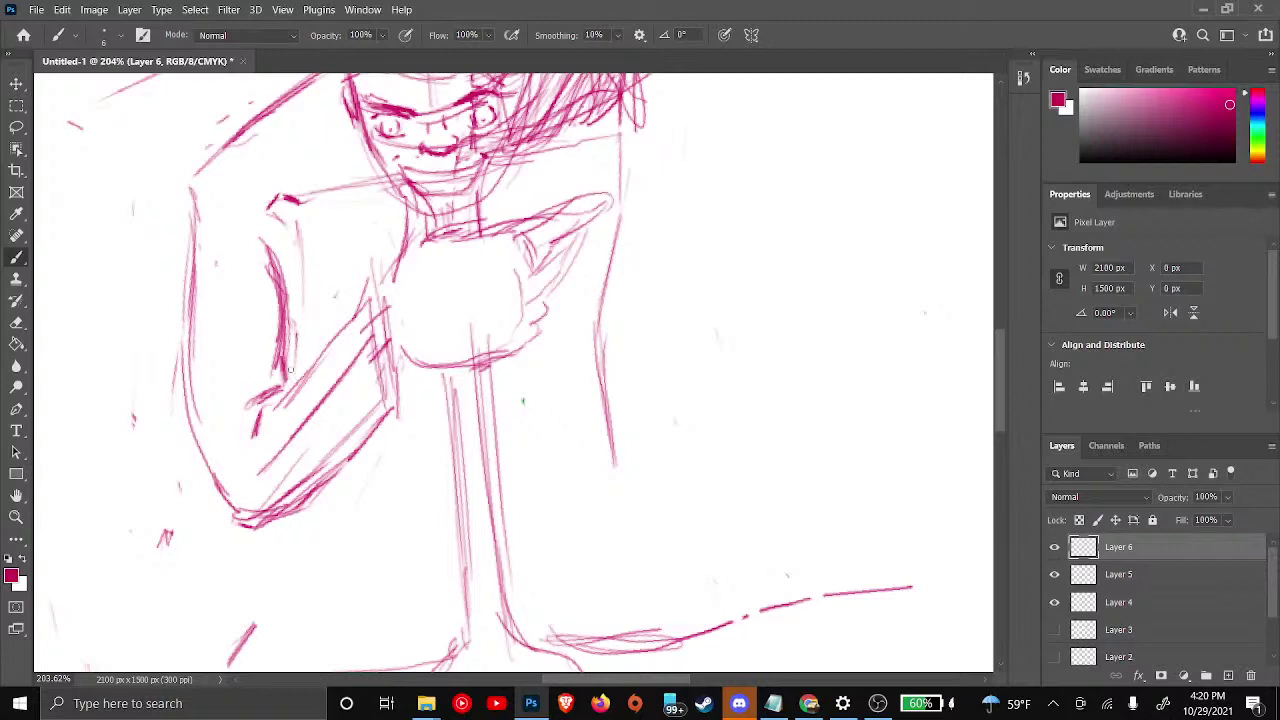
{"action": "mouse_move", "coordinate": [300, 297]}
{"action": "left_mouse_down"}
{"action": "mouse_move", "coordinate": [291, 326]}
{"action": "mouse_move", "coordinate": [302, 291]}
{"action": "left_mouse_up"}
{"action": "mouse_move", "coordinate": [296, 222]}
{"action": "left_mouse_down"}
{"action": "mouse_move", "coordinate": [297, 265]}
{"action": "mouse_move", "coordinate": [308, 202]}
{"action": "left_mouse_up"}
Add the opposite shoulder corner beneath the hair and draw the inner torso line down past the fist
{"action": "mouse_move", "coordinate": [564, 144]}
{"action": "left_mouse_down"}
{"action": "mouse_move", "coordinate": [582, 131]}
{"action": "mouse_move", "coordinate": [586, 173]}
{"action": "left_mouse_up"}
{"action": "mouse_move", "coordinate": [580, 236]}
{"action": "left_mouse_down"}
{"action": "mouse_move", "coordinate": [552, 351]}
{"action": "mouse_move", "coordinate": [548, 331]}
{"action": "mouse_move", "coordinate": [549, 430]}
{"action": "mouse_move", "coordinate": [526, 476]}
{"action": "mouse_move", "coordinate": [540, 494]}
{"action": "mouse_move", "coordinate": [540, 398]}
{"action": "left_mouse_up"}
{"action": "left_click_drag", "start_coordinate": [556, 326], "coordinate": [538, 436]}
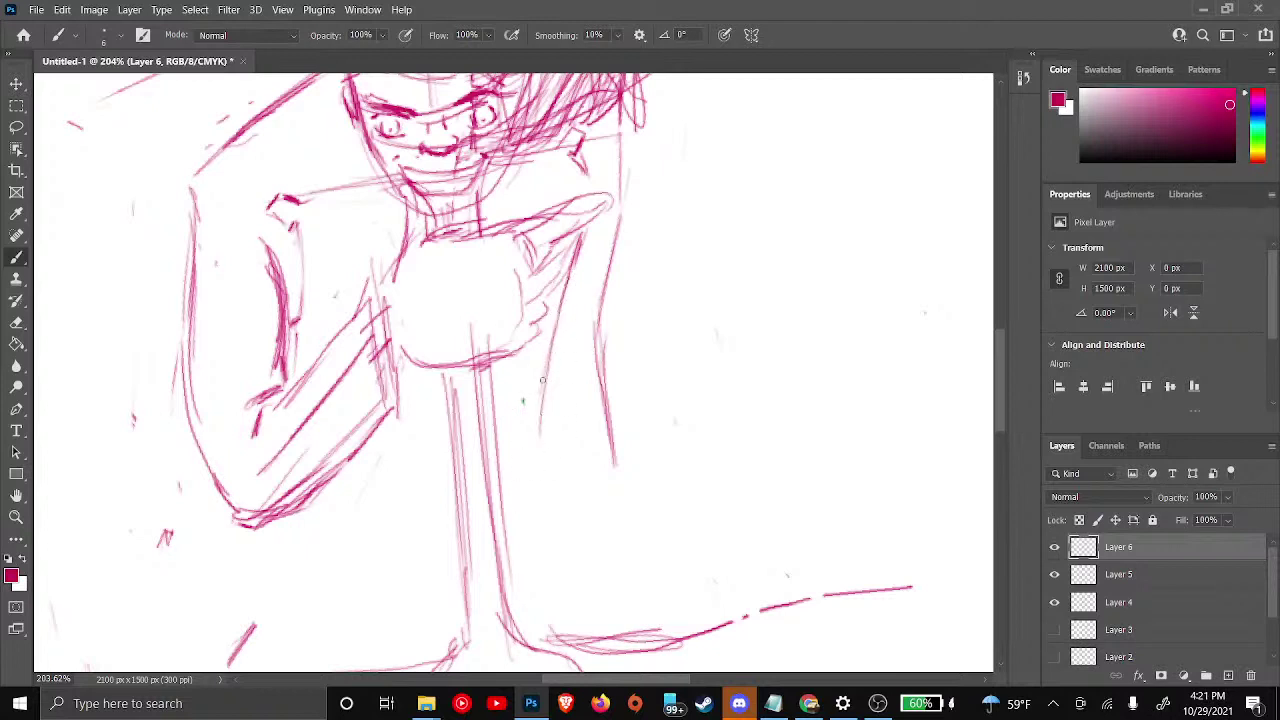
Extend the inner torso line below the fist down toward the hip with overlapping strokes
{"action": "left_click_drag", "start_coordinate": [550, 374], "coordinate": [534, 478]}
{"action": "left_click_drag", "start_coordinate": [548, 412], "coordinate": [540, 488]}
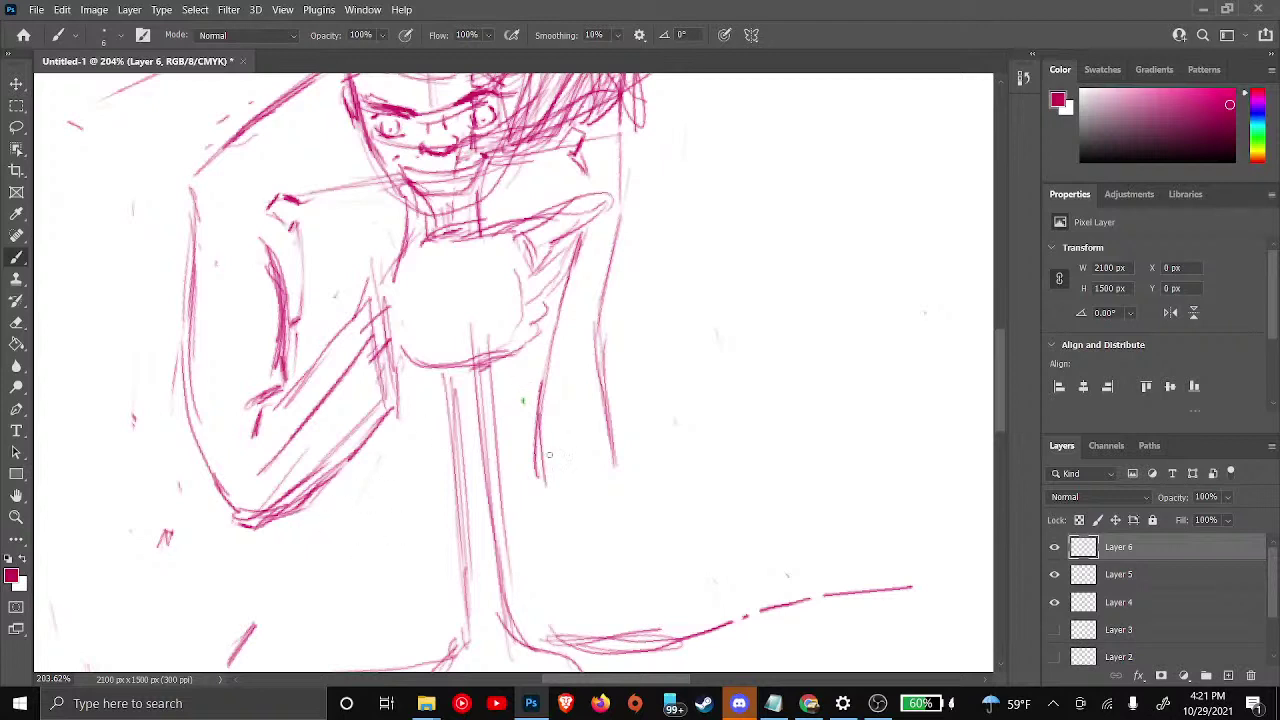
{"action": "left_click_drag", "start_coordinate": [532, 470], "coordinate": [545, 520]}
{"action": "left_click_drag", "start_coordinate": [530, 436], "coordinate": [536, 490]}
Draw a second line inside the torso's outer side edge, tapering in at the waist and angling outward at the hip
{"action": "mouse_move", "coordinate": [601, 293]}
{"action": "left_mouse_down"}
{"action": "mouse_move", "coordinate": [596, 332]}
{"action": "mouse_move", "coordinate": [598, 314]}
{"action": "left_mouse_up"}
{"action": "mouse_move", "coordinate": [594, 440]}
{"action": "left_mouse_down"}
{"action": "mouse_move", "coordinate": [597, 484]}
{"action": "mouse_move", "coordinate": [581, 472]}
{"action": "mouse_move", "coordinate": [580, 386]}
{"action": "left_mouse_up"}
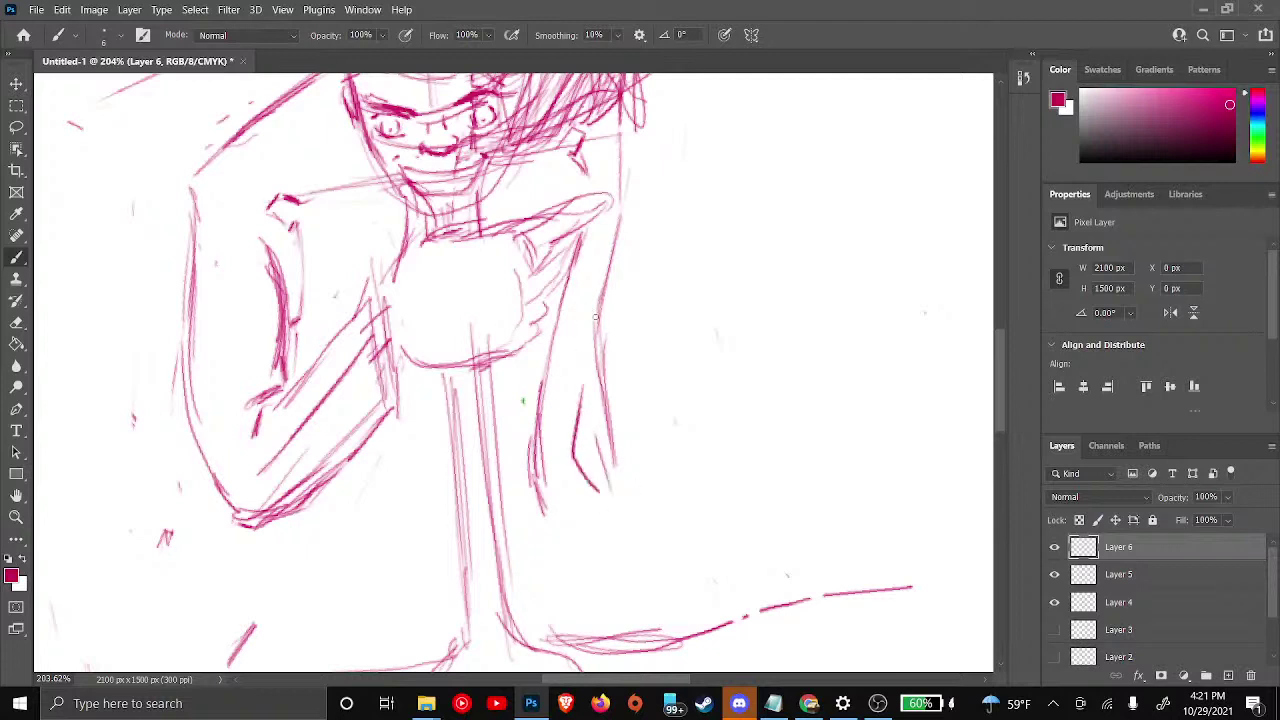
{"action": "left_click_drag", "start_coordinate": [598, 315], "coordinate": [580, 400]}
{"action": "left_click_drag", "start_coordinate": [588, 355], "coordinate": [574, 426]}
{"action": "left_click_drag", "start_coordinate": [606, 276], "coordinate": [587, 344]}
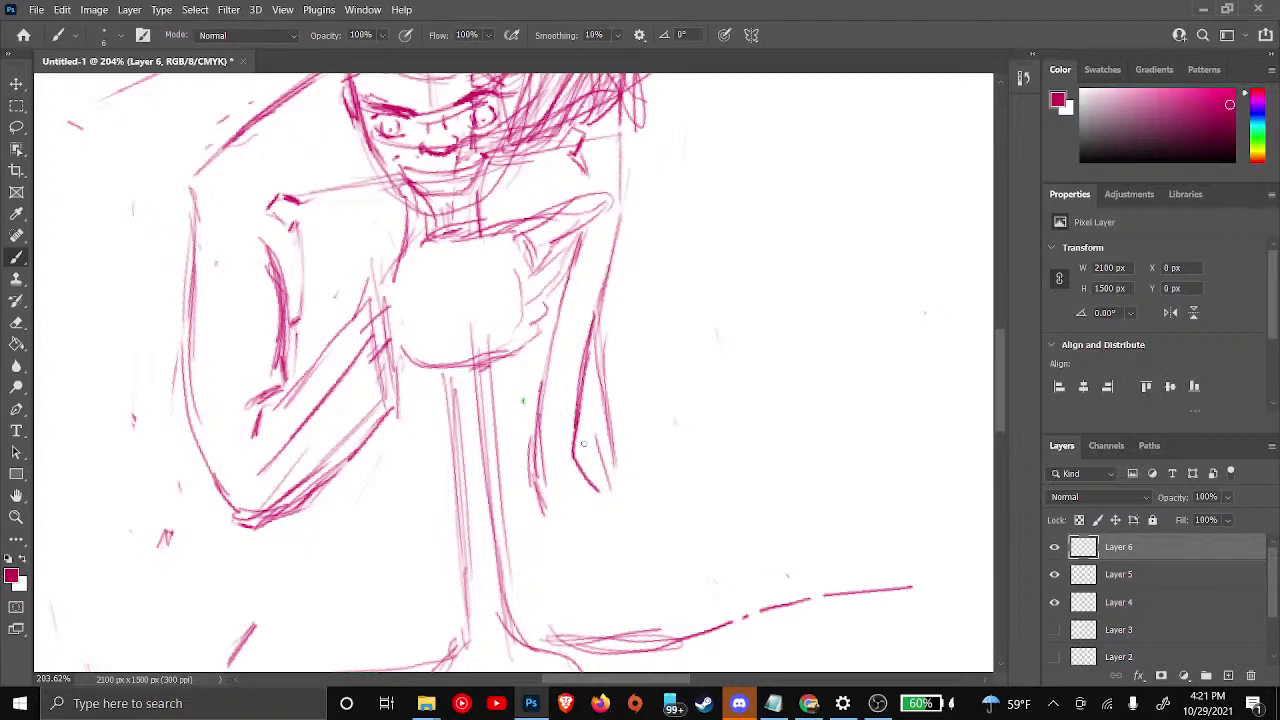
Draw the garment's lower hem from the bent elbow across to the vertical pole and up to the opposite hip
{"action": "mouse_move", "coordinate": [281, 518]}
{"action": "left_mouse_down"}
{"action": "mouse_move", "coordinate": [273, 557]}
{"action": "mouse_move", "coordinate": [317, 577]}
{"action": "mouse_move", "coordinate": [286, 565]}
{"action": "mouse_move", "coordinate": [368, 589]}
{"action": "left_mouse_up"}
{"action": "left_click_drag", "start_coordinate": [548, 564], "coordinate": [538, 590]}
{"action": "left_click_drag", "start_coordinate": [548, 520], "coordinate": [540, 586]}
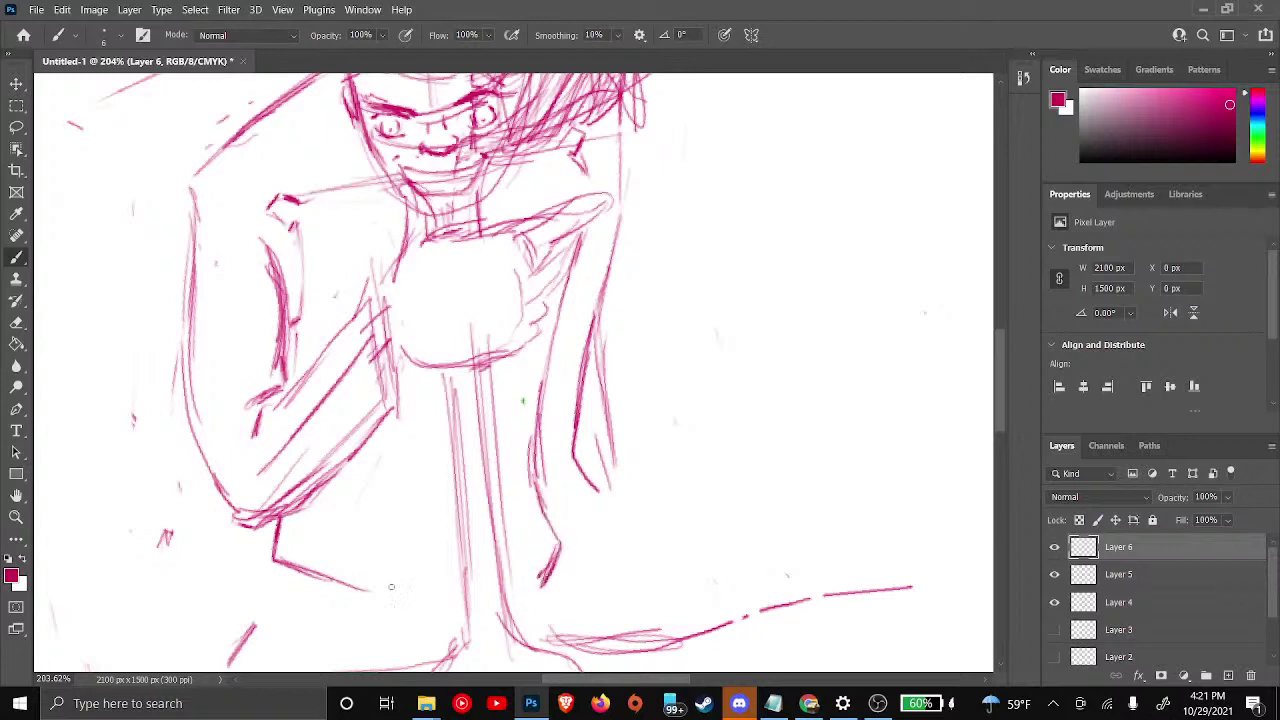
{"action": "left_click_drag", "start_coordinate": [364, 590], "coordinate": [464, 600]}
{"action": "left_click_drag", "start_coordinate": [553, 565], "coordinate": [508, 594]}
{"action": "mouse_move", "coordinate": [558, 572]}
{"action": "left_mouse_down"}
{"action": "mouse_move", "coordinate": [600, 485]}
{"action": "mouse_move", "coordinate": [570, 559]}
{"action": "mouse_move", "coordinate": [601, 500]}
{"action": "left_mouse_up"}
{"action": "left_click_drag", "start_coordinate": [568, 565], "coordinate": [600, 515]}
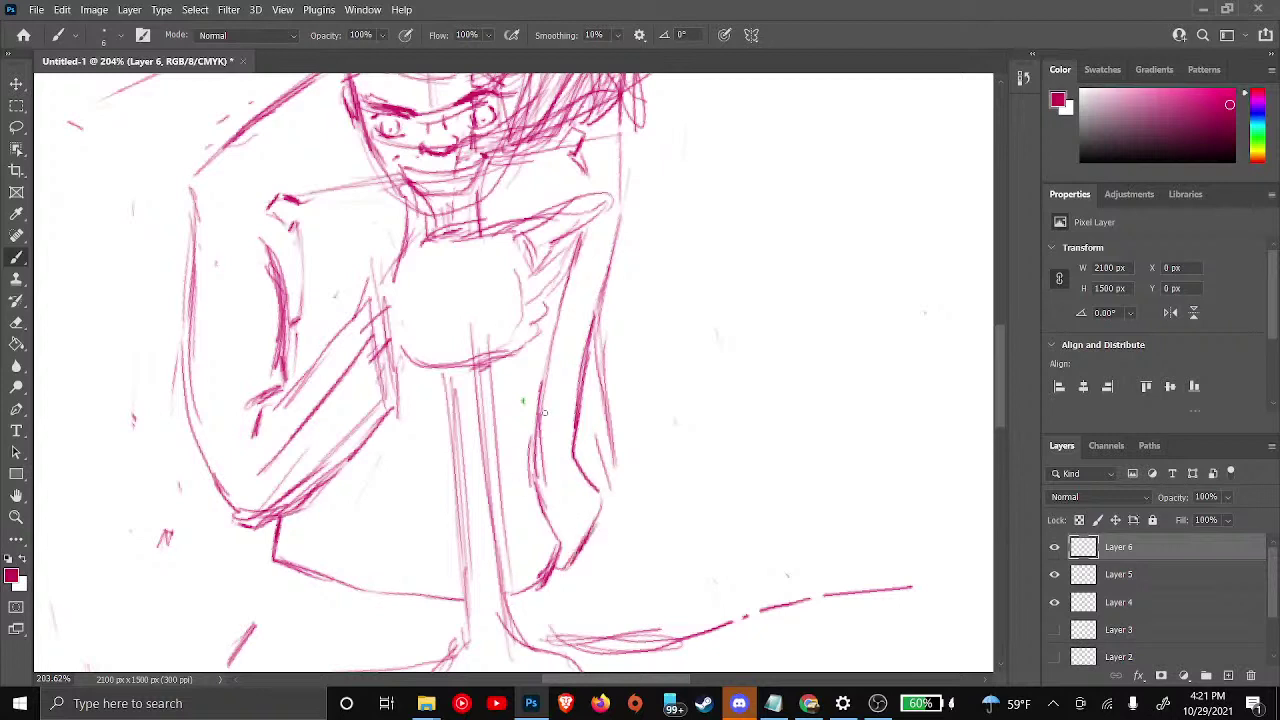
Extend the line above the bent arm to the head, and reinforce the head's crown, side and brow band contours
{"action": "scroll", "coordinate": [540, 428], "scroll_direction": "up", "scroll_amount": 5}
{"action": "scroll", "coordinate": [544, 412], "scroll_direction": "up", "scroll_amount": 3}
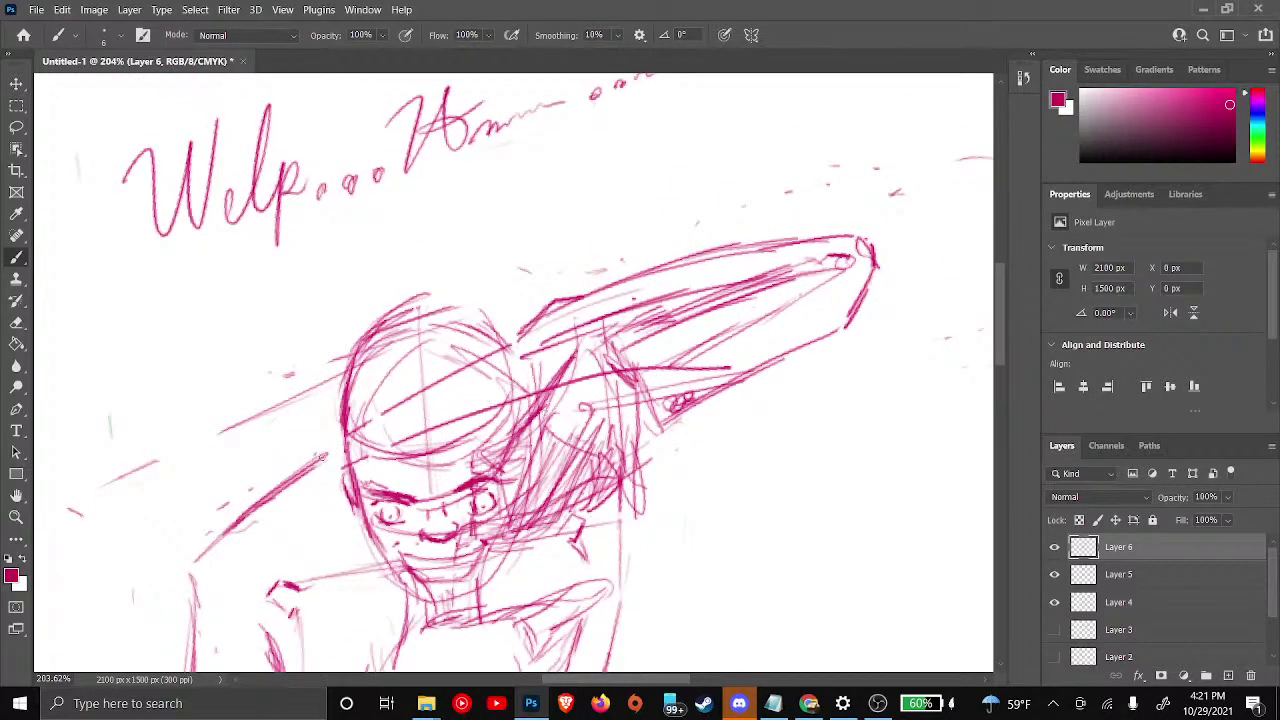
{"action": "left_click_drag", "start_coordinate": [320, 466], "coordinate": [345, 442]}
{"action": "mouse_move", "coordinate": [418, 298]}
{"action": "left_mouse_down"}
{"action": "mouse_move", "coordinate": [456, 295]}
{"action": "mouse_move", "coordinate": [504, 340]}
{"action": "mouse_move", "coordinate": [531, 396]}
{"action": "left_mouse_up"}
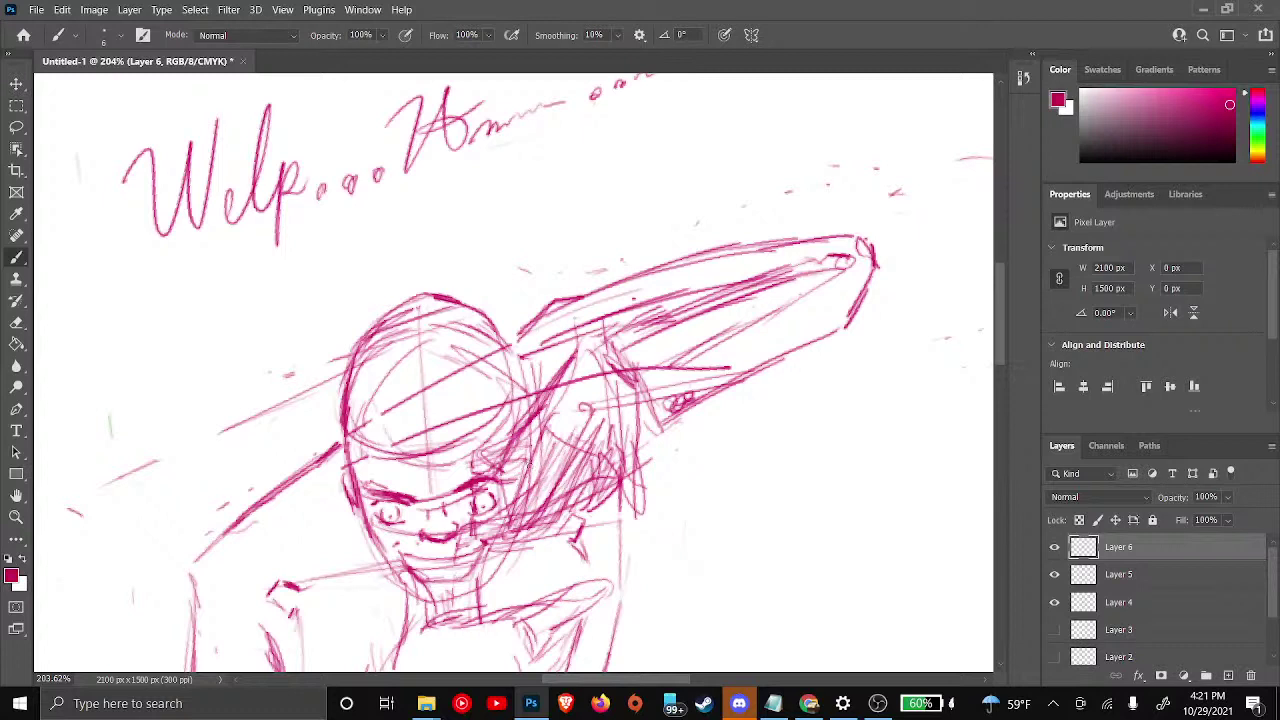
{"action": "mouse_move", "coordinate": [536, 464]}
{"action": "left_mouse_down"}
{"action": "mouse_move", "coordinate": [528, 506]}
{"action": "mouse_move", "coordinate": [539, 458]}
{"action": "mouse_move", "coordinate": [510, 335]}
{"action": "mouse_move", "coordinate": [529, 405]}
{"action": "left_mouse_up"}
{"action": "left_click_drag", "start_coordinate": [506, 326], "coordinate": [513, 337]}
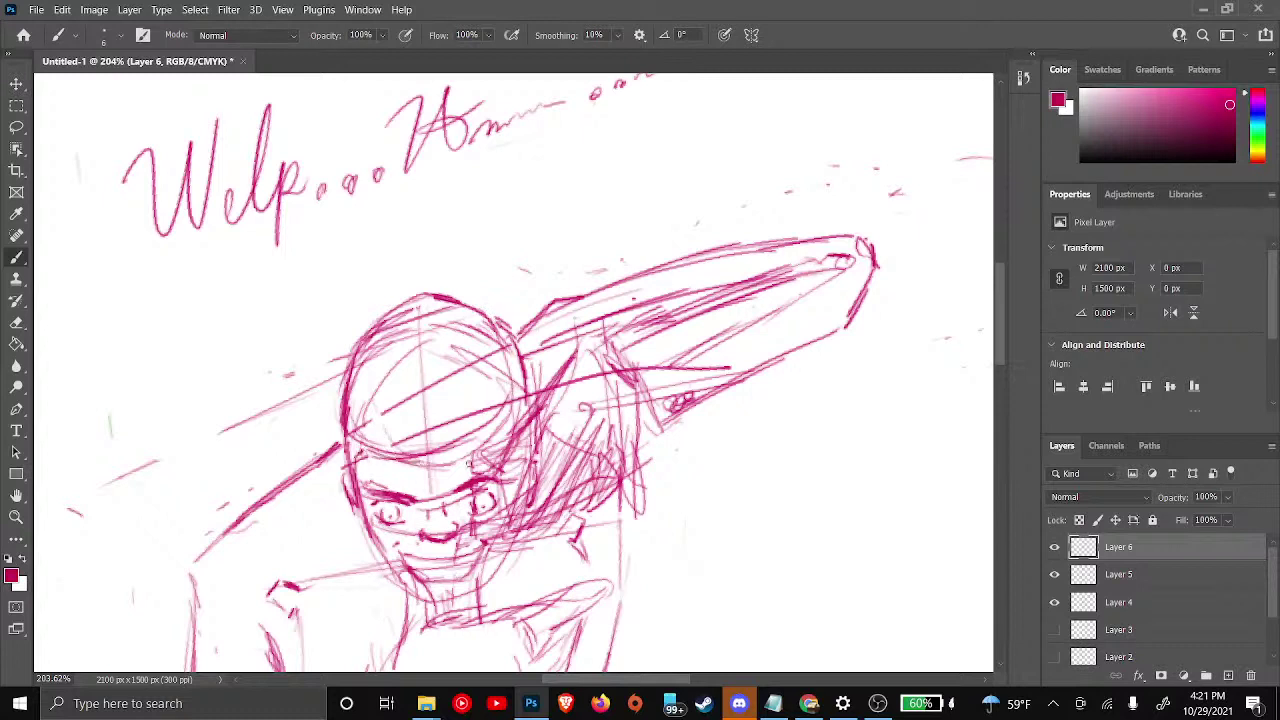
{"action": "left_click_drag", "start_coordinate": [400, 462], "coordinate": [474, 453]}
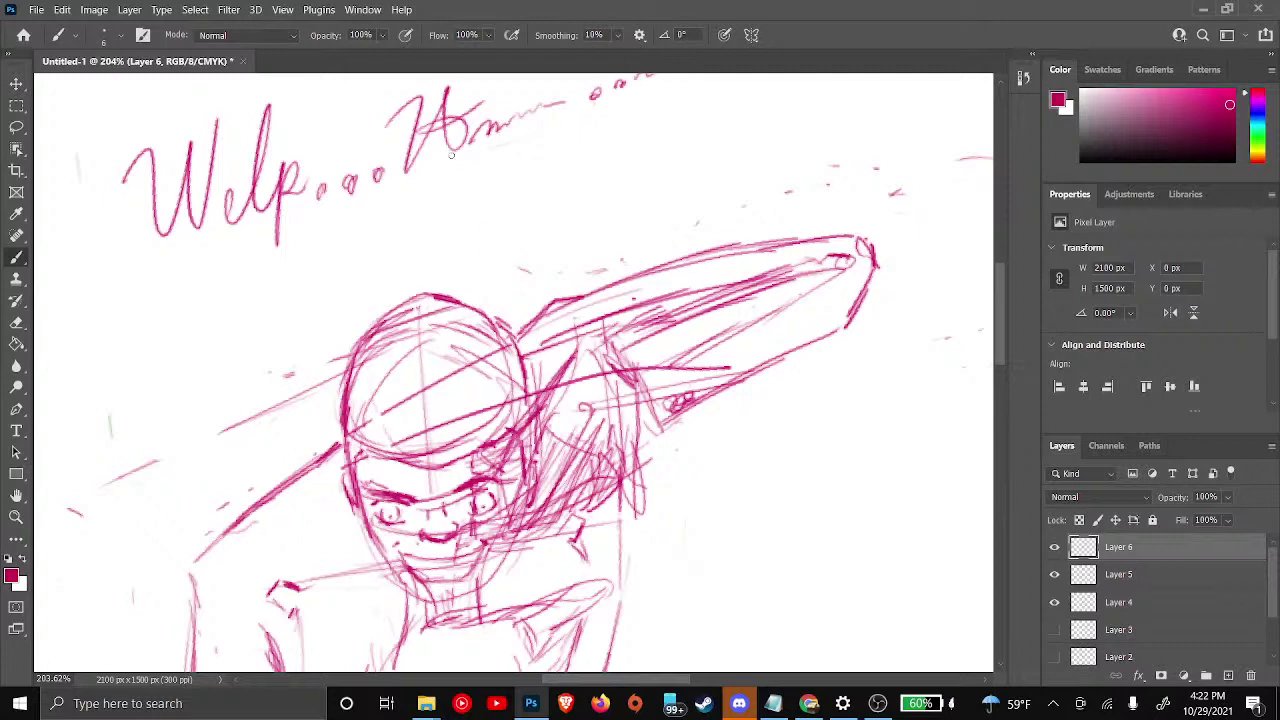
Handwrite "Getting" above the raised arm, below the existing lettering
{"action": "left_click_drag", "start_coordinate": [518, 140], "coordinate": [478, 226]}
{"action": "left_click_drag", "start_coordinate": [500, 178], "coordinate": [538, 134]}
{"action": "mouse_move", "coordinate": [476, 214]}
{"action": "left_mouse_down"}
{"action": "mouse_move", "coordinate": [568, 189]}
{"action": "mouse_move", "coordinate": [576, 151]}
{"action": "mouse_move", "coordinate": [607, 117]}
{"action": "mouse_move", "coordinate": [606, 174]}
{"action": "mouse_move", "coordinate": [621, 154]}
{"action": "mouse_move", "coordinate": [650, 171]}
{"action": "mouse_move", "coordinate": [662, 207]}
{"action": "mouse_move", "coordinate": [688, 146]}
{"action": "left_mouse_up"}
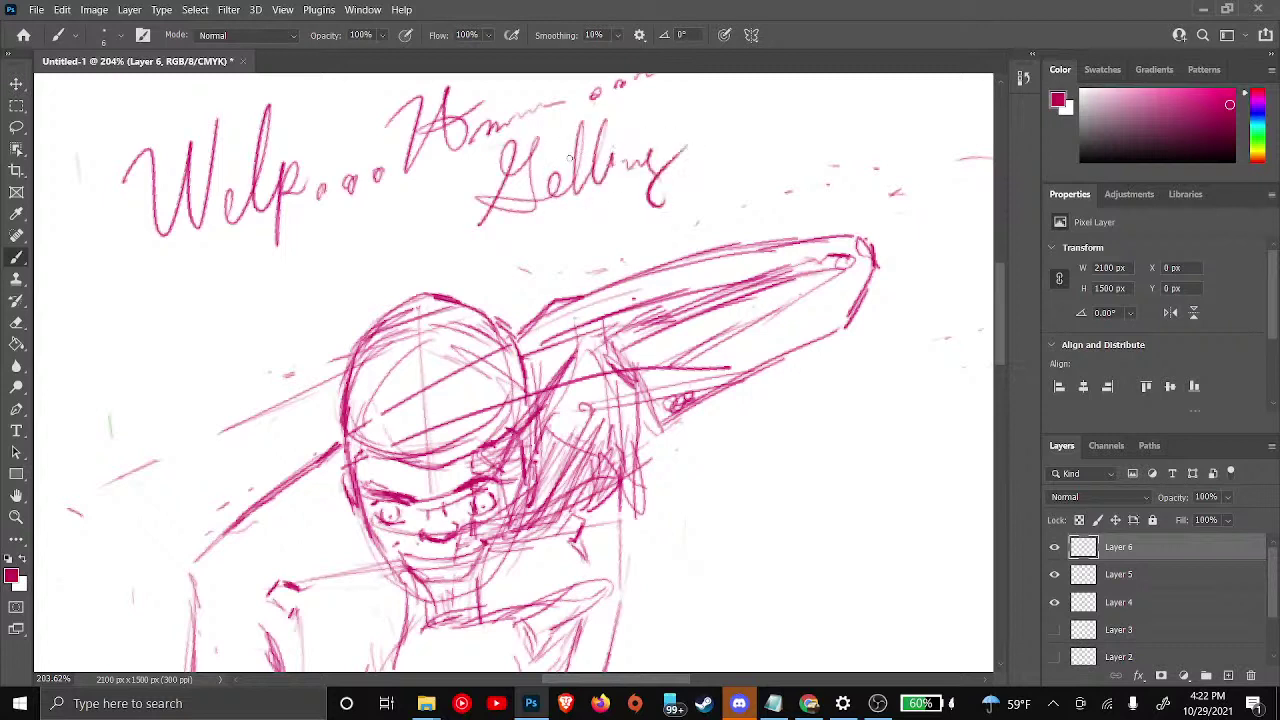
{"action": "left_click_drag", "start_coordinate": [584, 134], "coordinate": [630, 122]}
{"action": "mouse_move", "coordinate": [740, 98]}
{"action": "left_mouse_down"}
{"action": "mouse_move", "coordinate": [704, 182]}
{"action": "mouse_move", "coordinate": [715, 158]}
{"action": "mouse_move", "coordinate": [769, 152]}
{"action": "mouse_move", "coordinate": [790, 128]}
{"action": "left_mouse_up"}
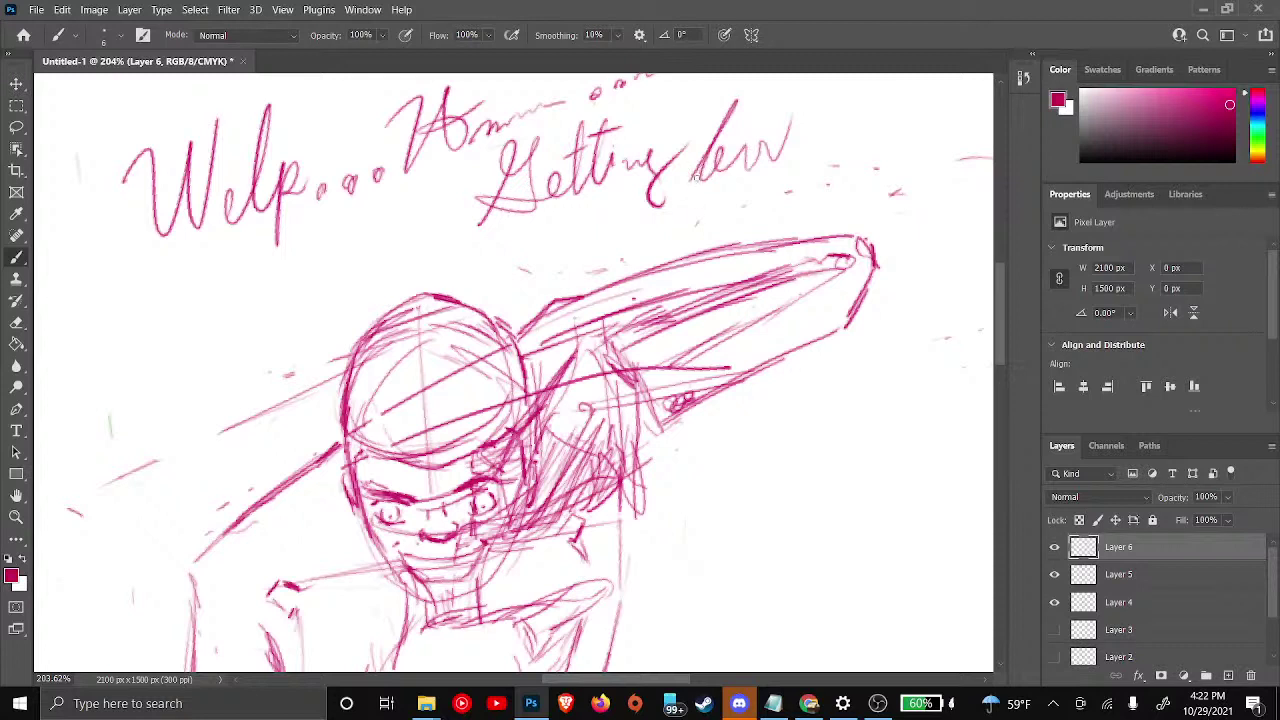
{"action": "key", "text": "ctrl"}
{"action": "key", "text": "ctrl+z"}
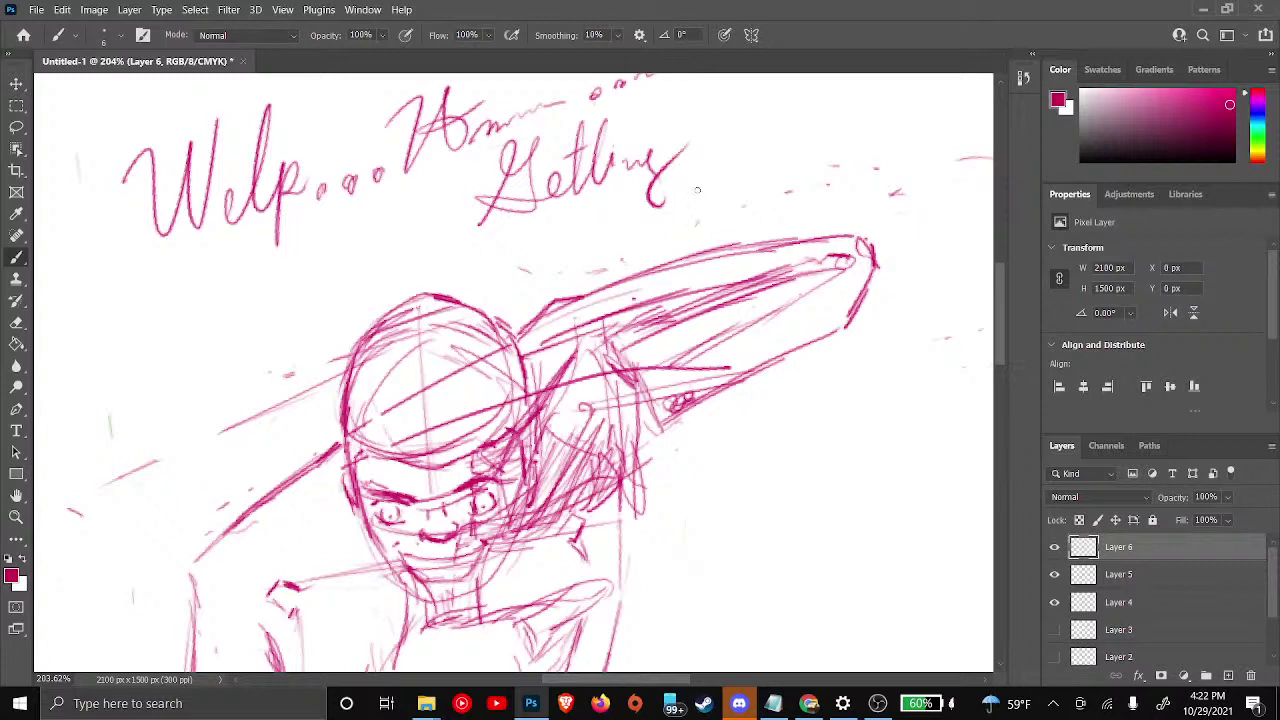
Handwrite "texts from mom" after "Getting" above the raised arm
{"action": "mouse_move", "coordinate": [720, 136]}
{"action": "left_mouse_down"}
{"action": "mouse_move", "coordinate": [724, 178]}
{"action": "mouse_move", "coordinate": [758, 148]}
{"action": "mouse_move", "coordinate": [768, 108]}
{"action": "mouse_move", "coordinate": [786, 164]}
{"action": "mouse_move", "coordinate": [749, 147]}
{"action": "mouse_move", "coordinate": [915, 102]}
{"action": "left_mouse_up"}
{"action": "mouse_move", "coordinate": [845, 190]}
{"action": "left_mouse_down"}
{"action": "mouse_move", "coordinate": [880, 140]}
{"action": "mouse_move", "coordinate": [956, 122]}
{"action": "left_mouse_up"}
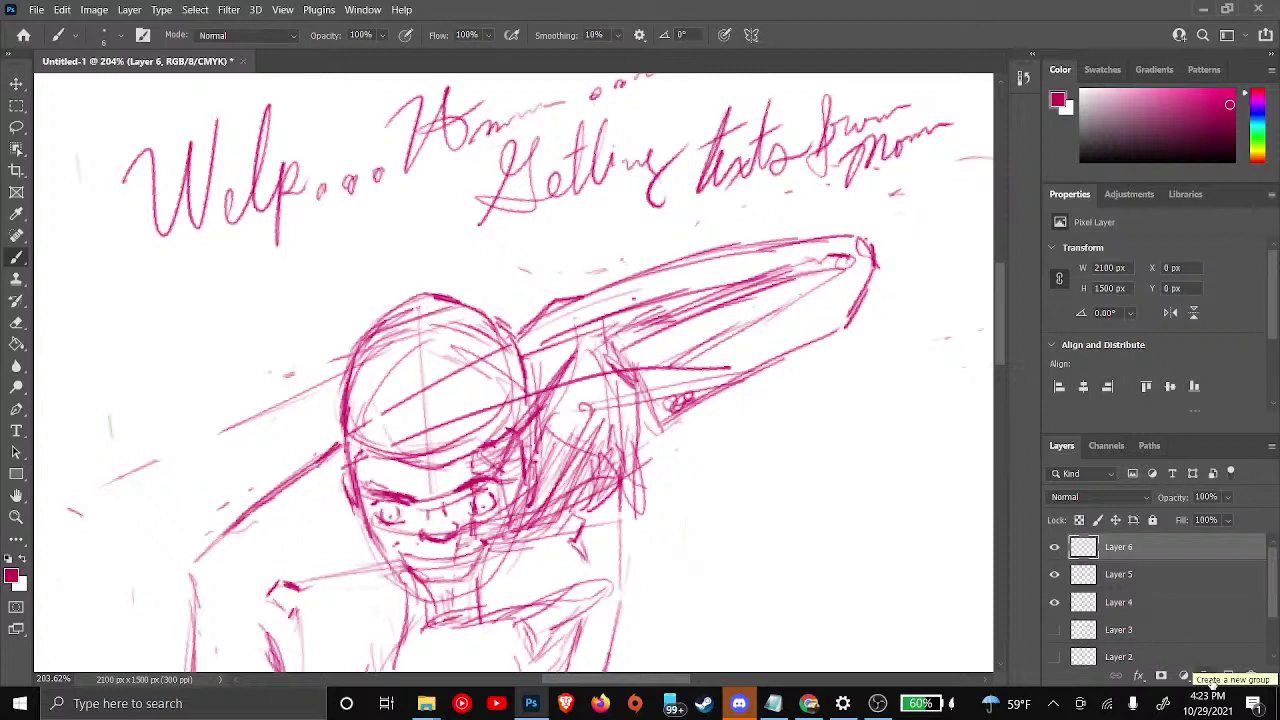
Add an empty layer group above Layer 6
{"action": "left_click", "coordinate": [1206, 676]}
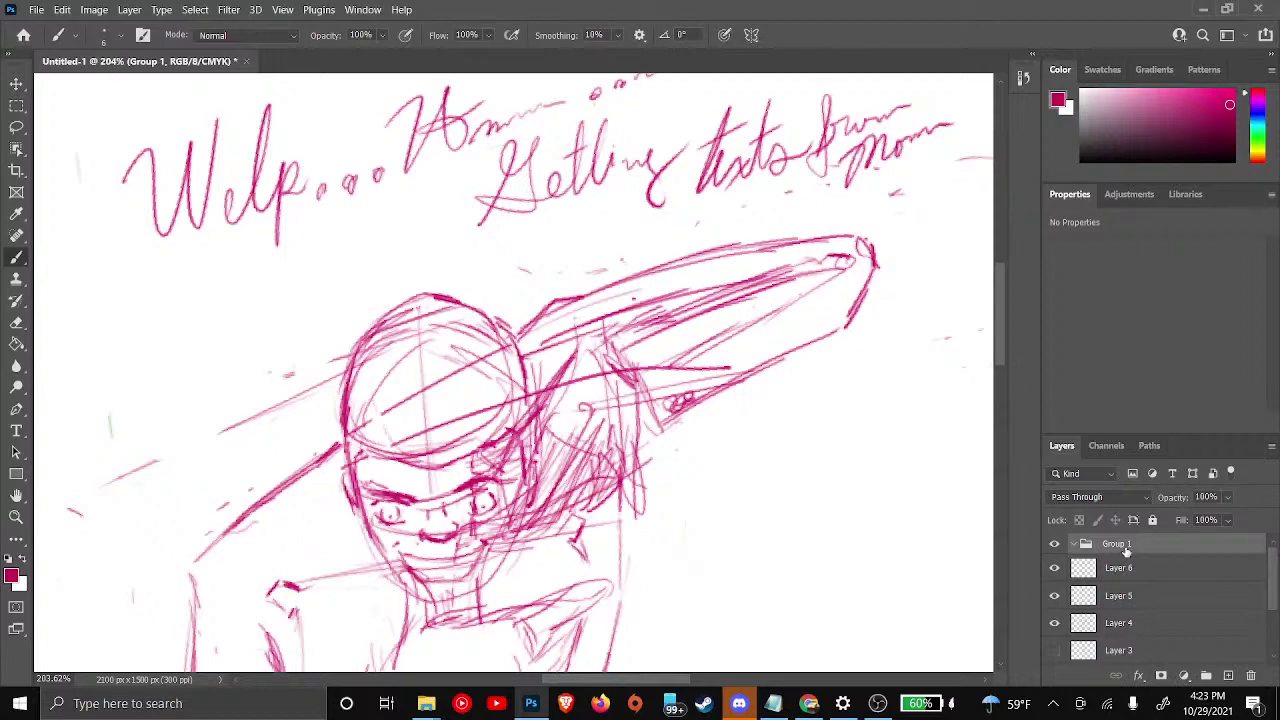
{"action": "right_click", "coordinate": [1127, 549]}
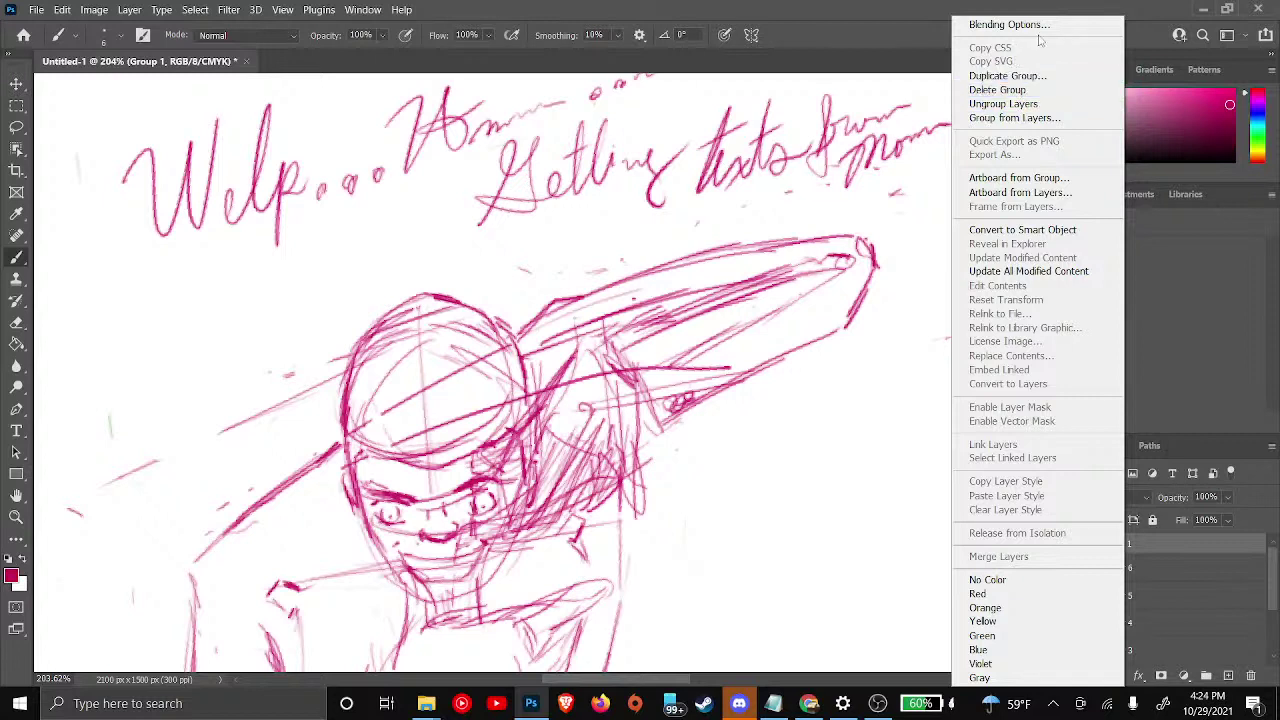
{"action": "key", "text": "Escape"}
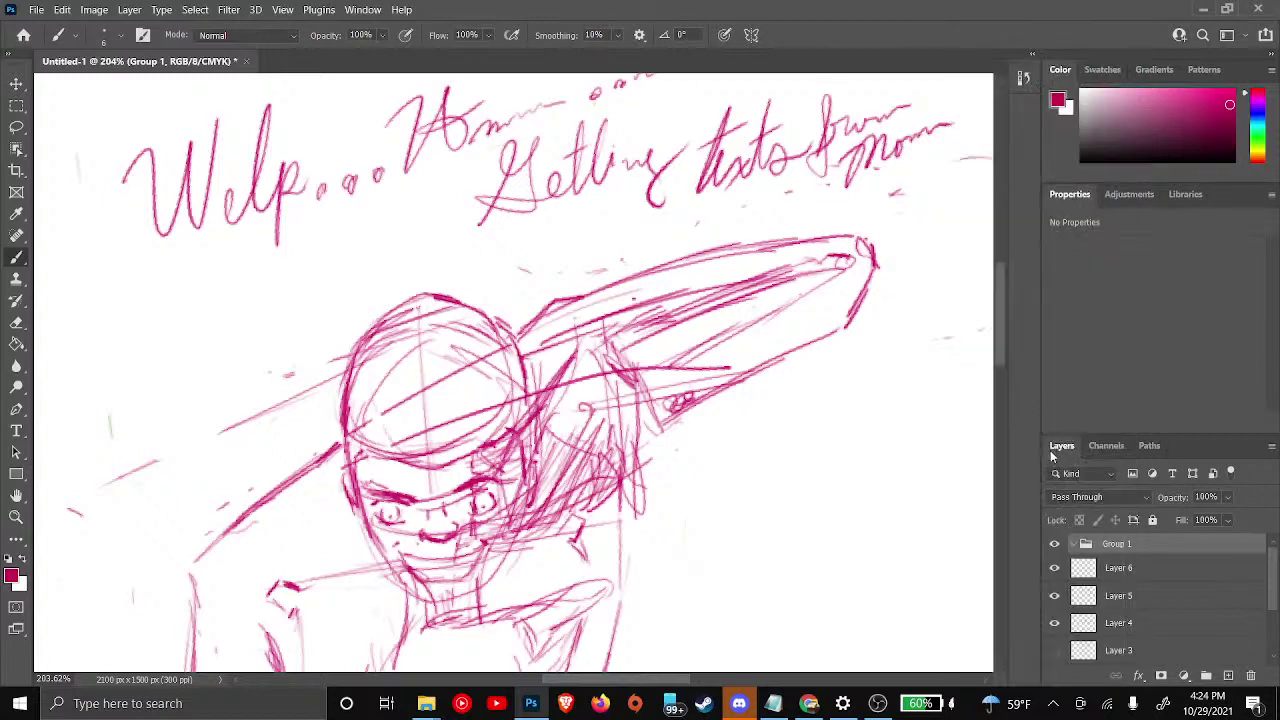
Group Layer 6, Layer 5 and Layer 4 into a new group named "sketching", leaving Layer 3 out
{"action": "left_click", "coordinate": [1118, 570]}
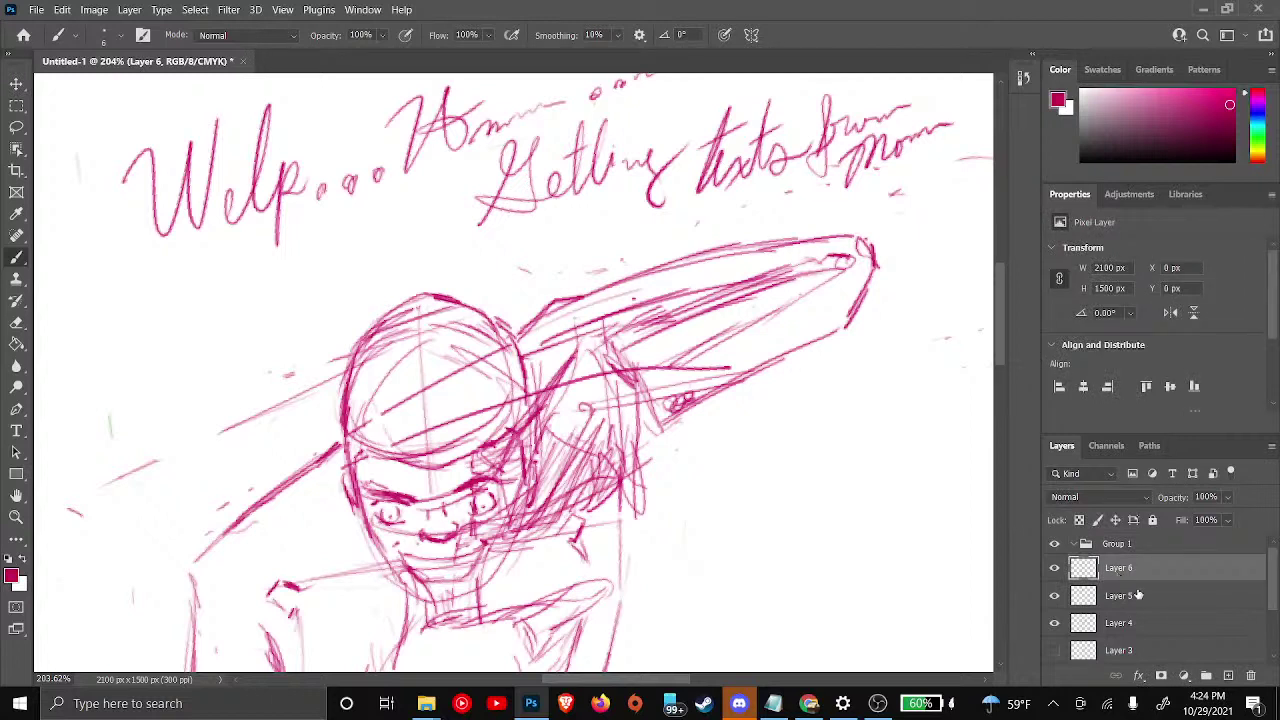
{"action": "left_click", "coordinate": [1138, 596], "text": "shift"}
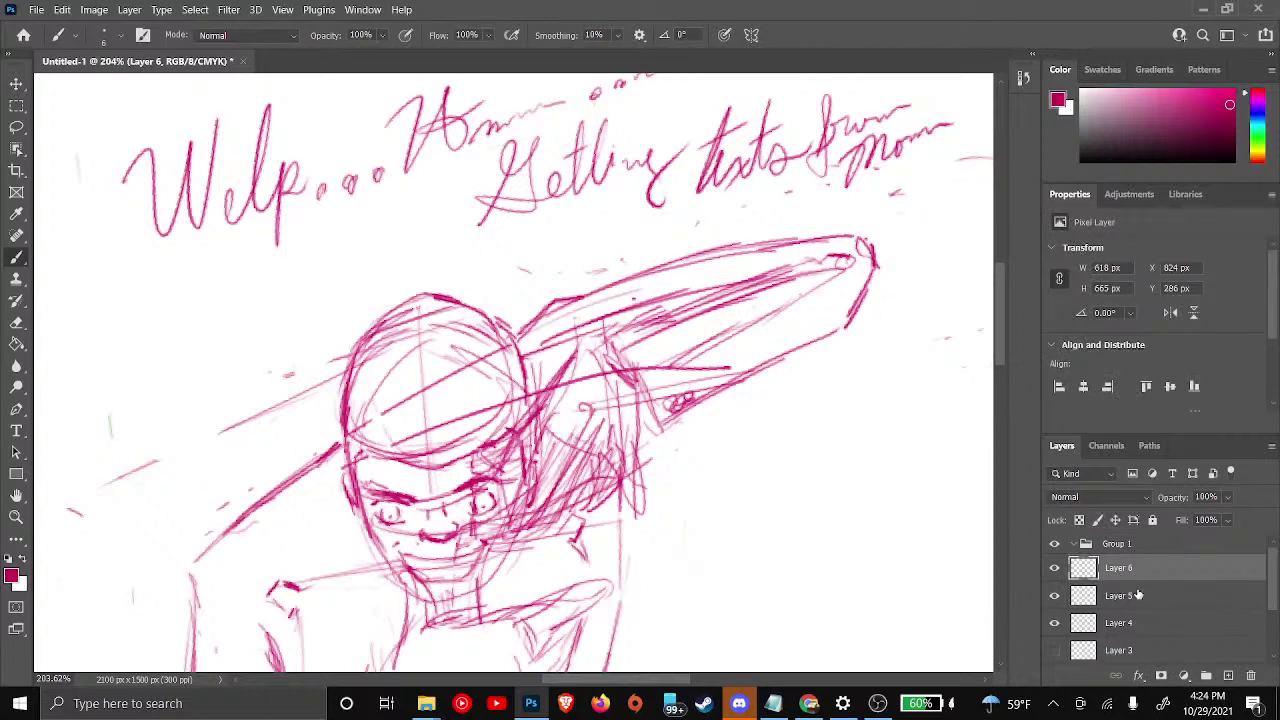
{"action": "left_click", "coordinate": [1147, 656], "text": "shift"}
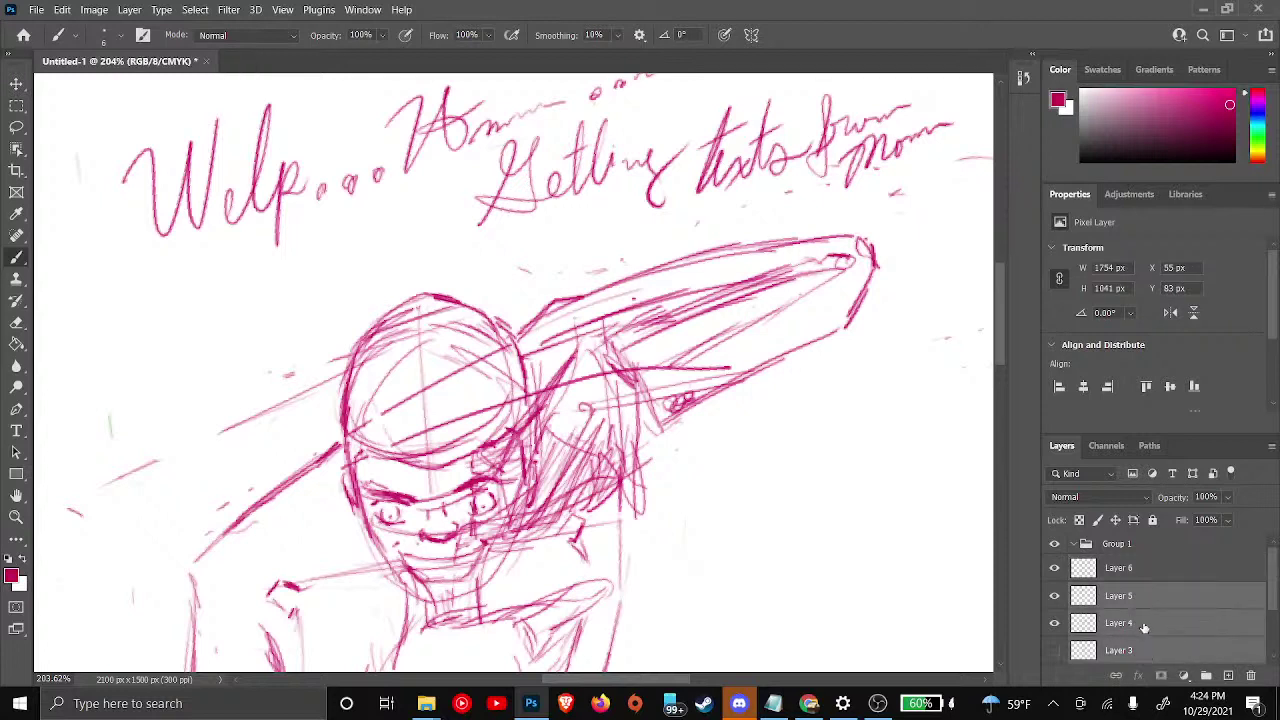
{"action": "scroll", "coordinate": [1144, 628], "scroll_direction": "down", "scroll_amount": 1}
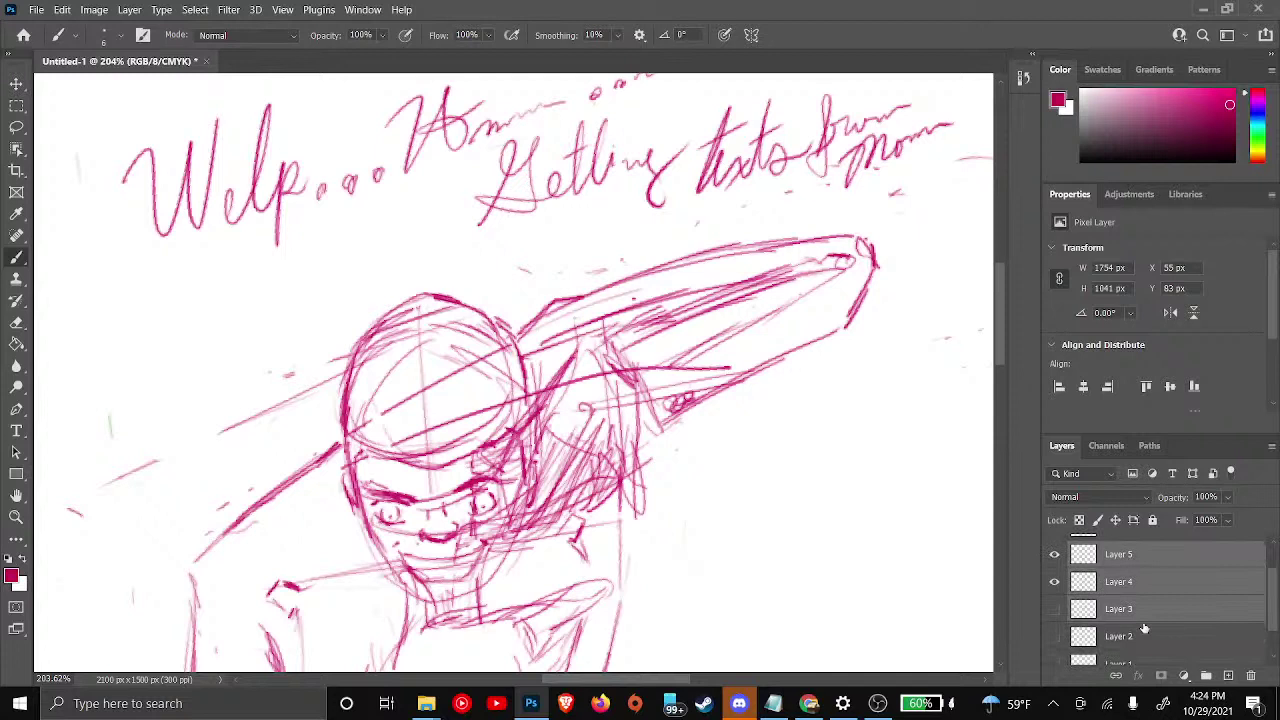
{"action": "left_click", "coordinate": [1135, 608], "text": "ctrl"}
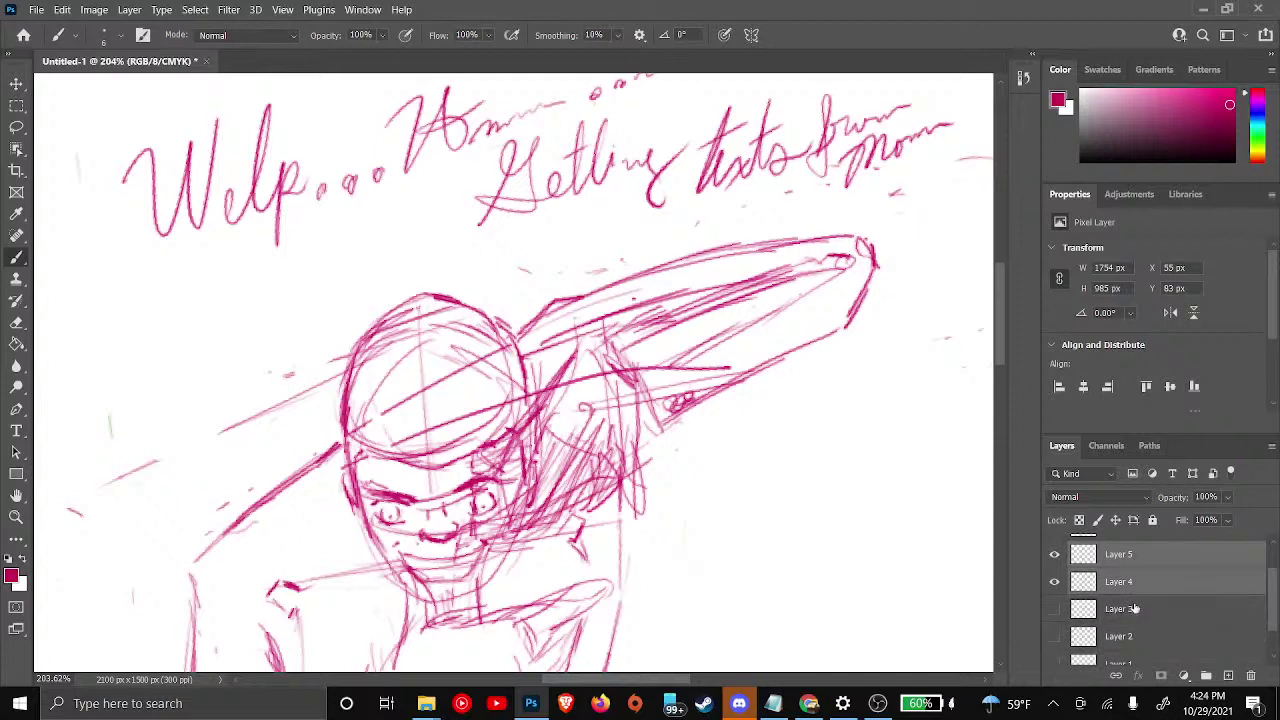
{"action": "scroll", "coordinate": [1135, 608], "scroll_direction": "up", "scroll_amount": 1}
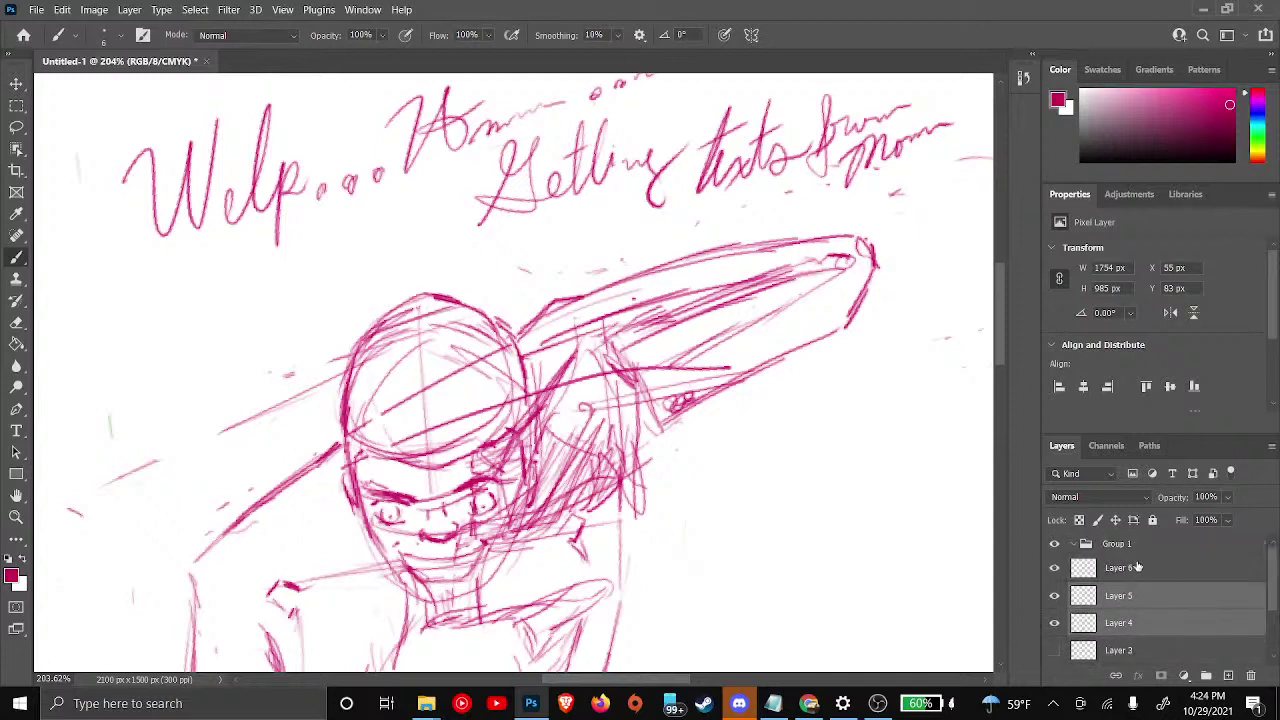
{"action": "left_click", "coordinate": [1137, 570], "text": "ctrl"}
{"action": "right_click", "coordinate": [1137, 570]}
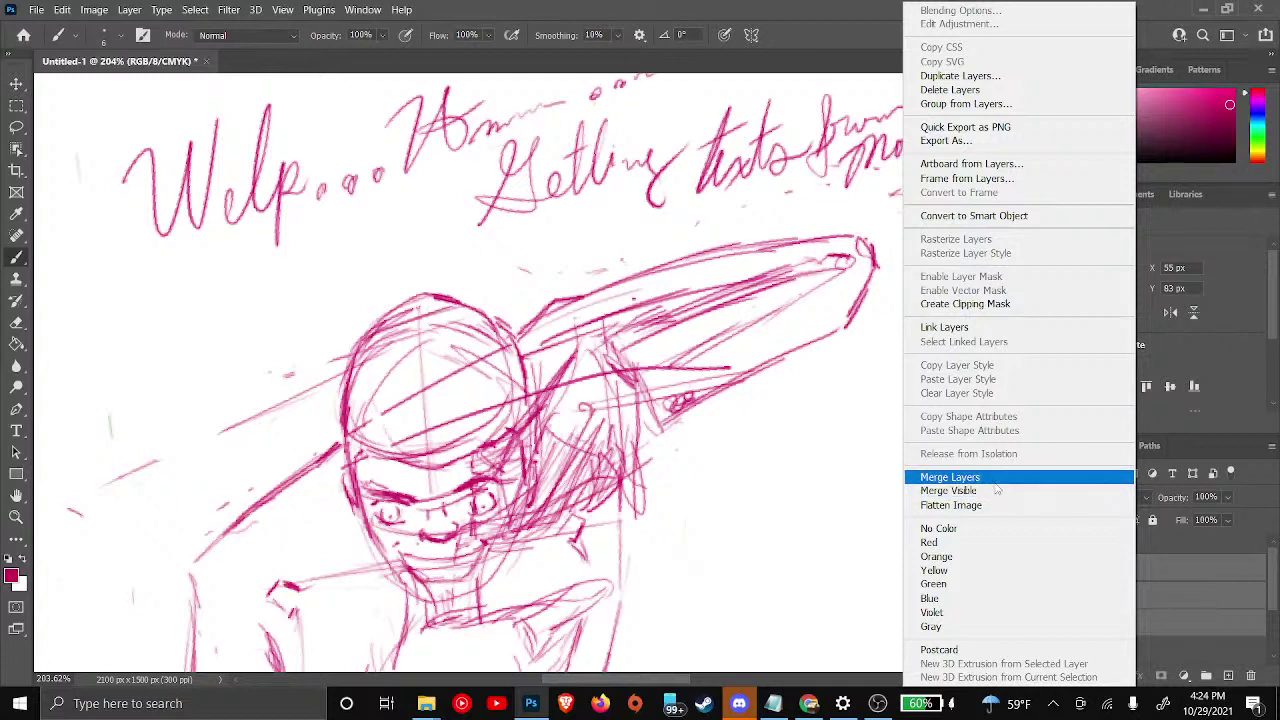
{"action": "left_click", "coordinate": [983, 105]}
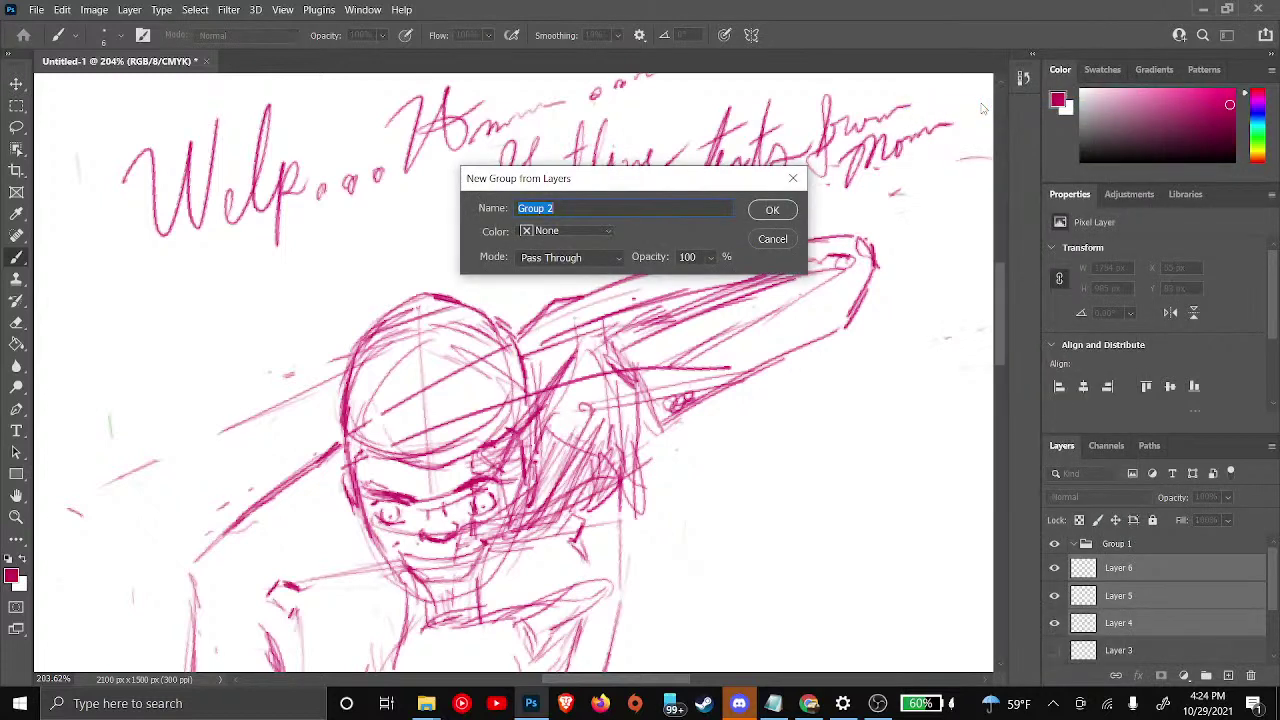
{"action": "type", "text": "sketching"}
{"action": "key", "text": "Return"}
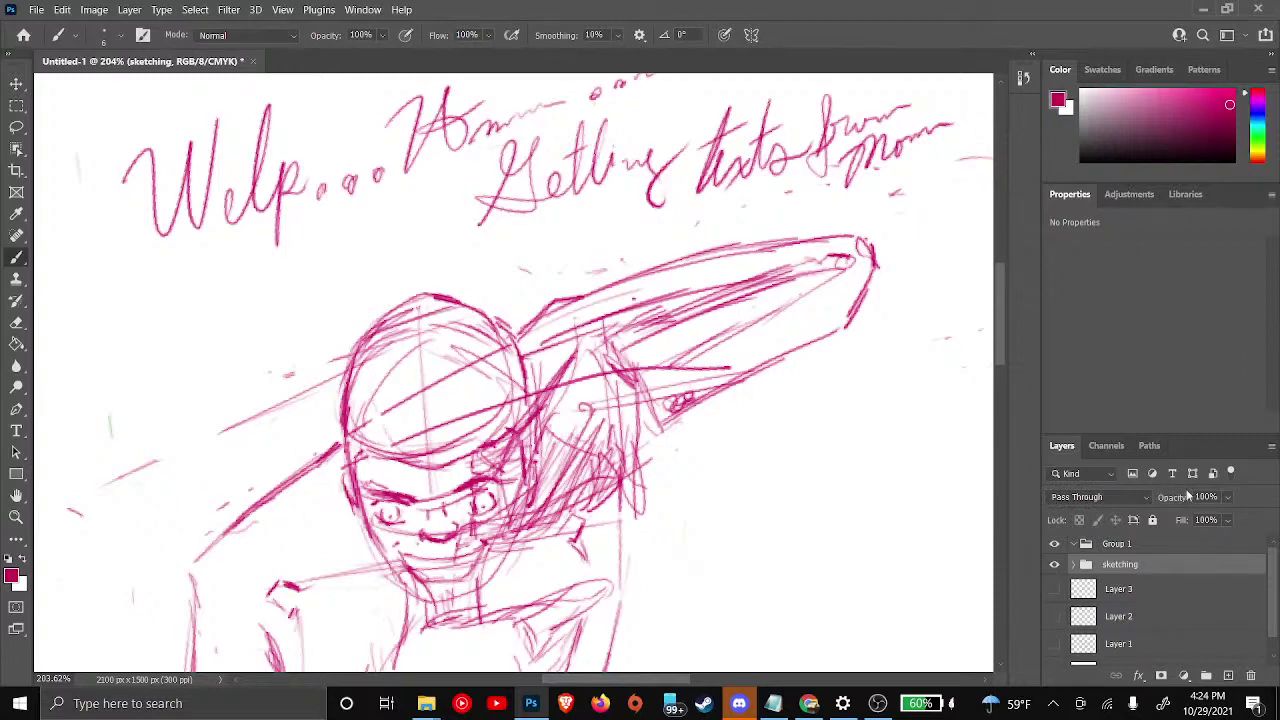
Delete the empty Group 1, and discard another empty group created in its place
{"action": "left_click", "coordinate": [1133, 546]}
{"action": "right_click", "coordinate": [1133, 546]}
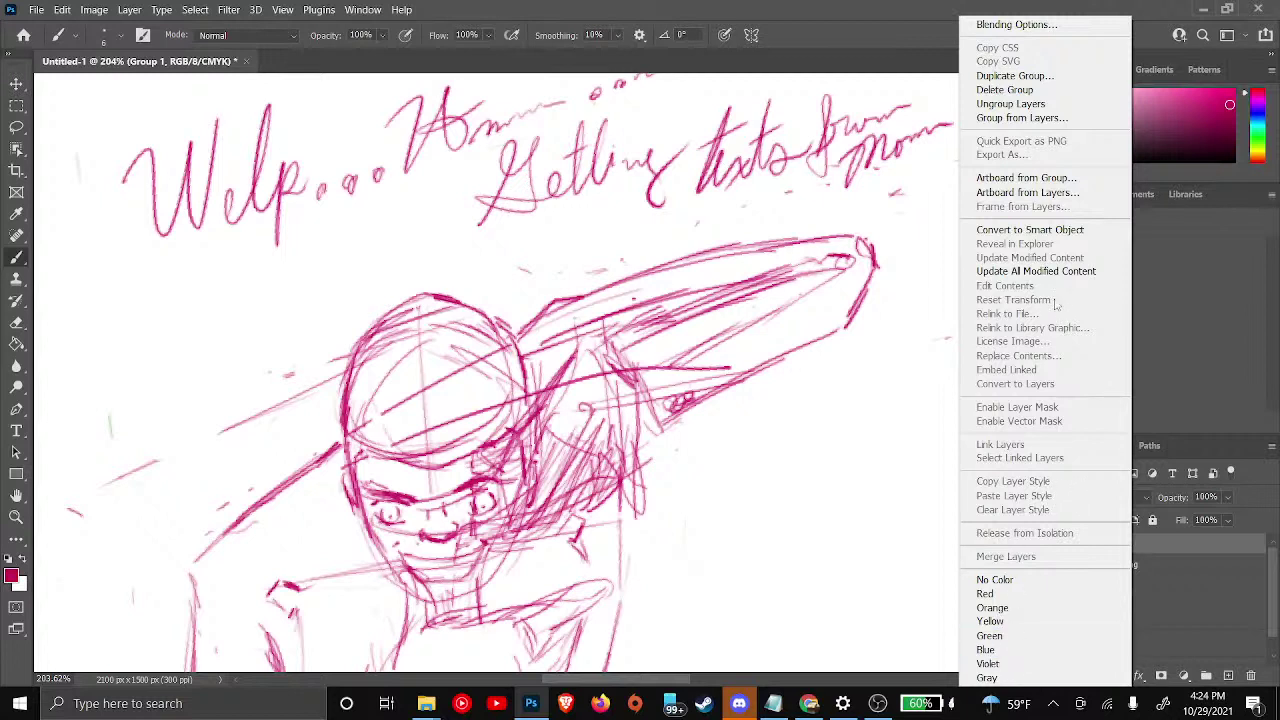
{"action": "left_click", "coordinate": [1052, 92]}
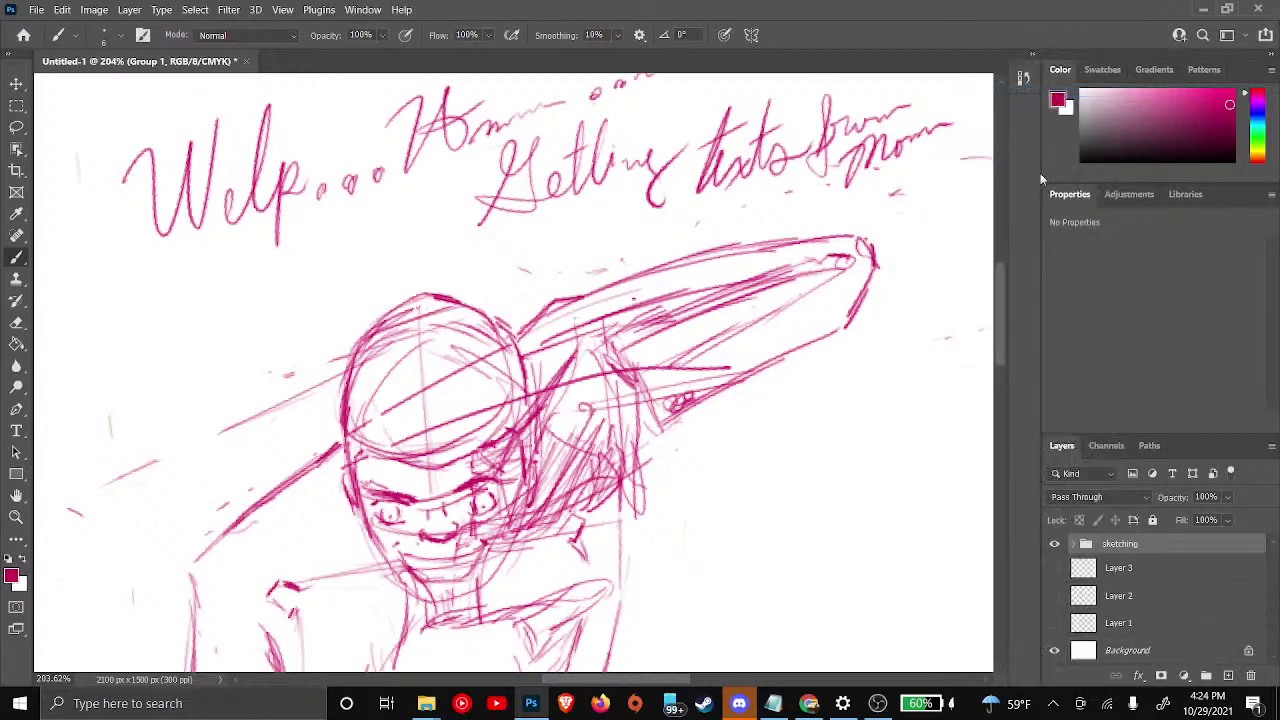
{"action": "left_click", "coordinate": [1207, 676]}
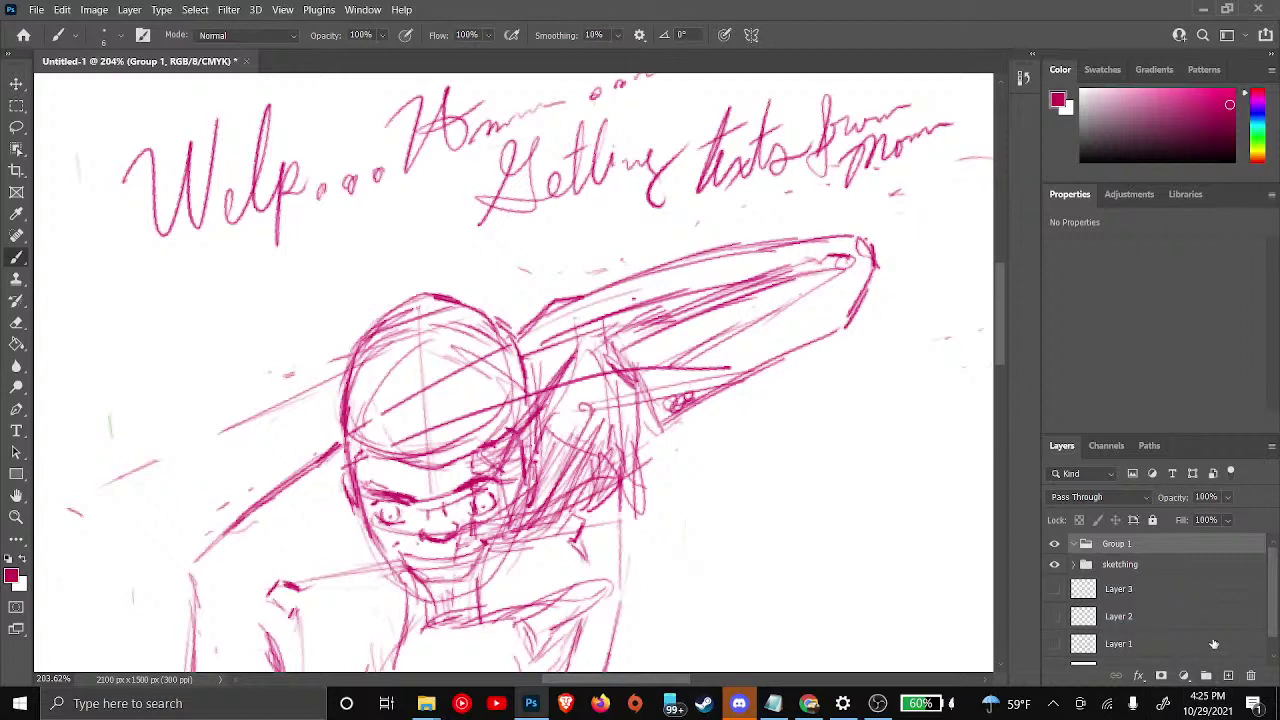
{"action": "left_click", "coordinate": [1250, 676]}
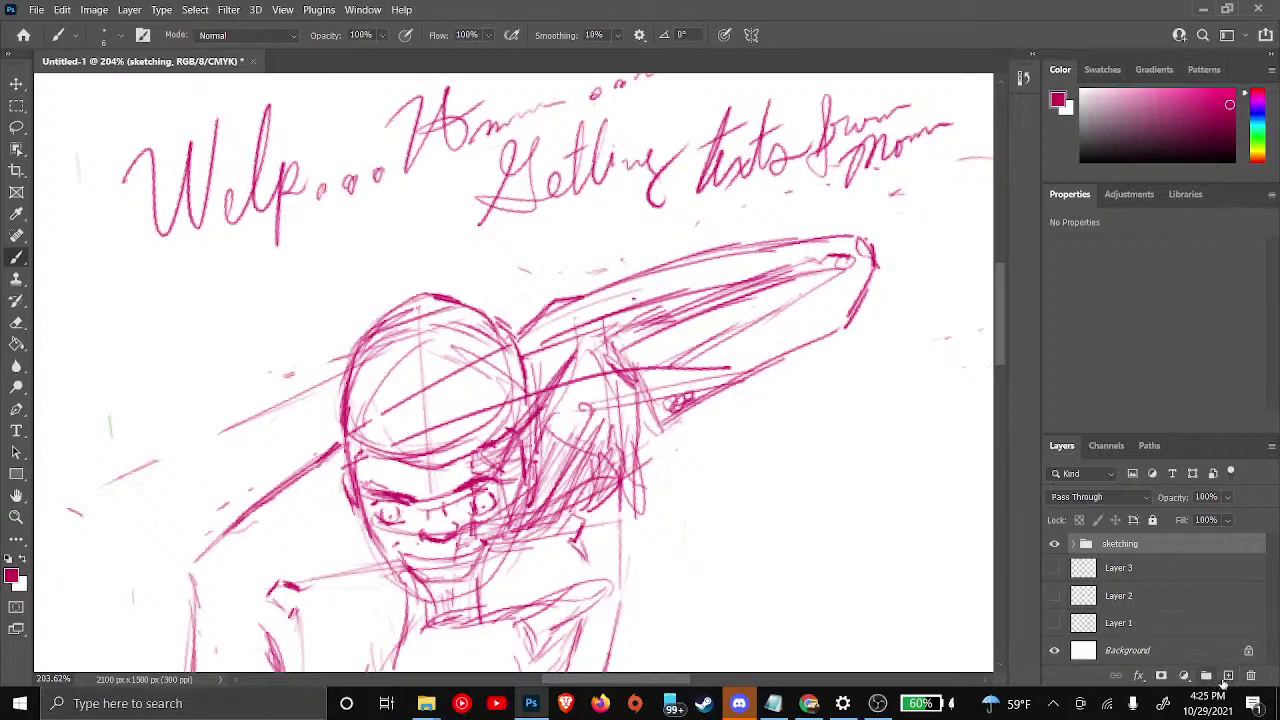
Add a new layer above the sketching group and lower the group's opacity to about 40%
{"action": "left_click", "coordinate": [1228, 677]}
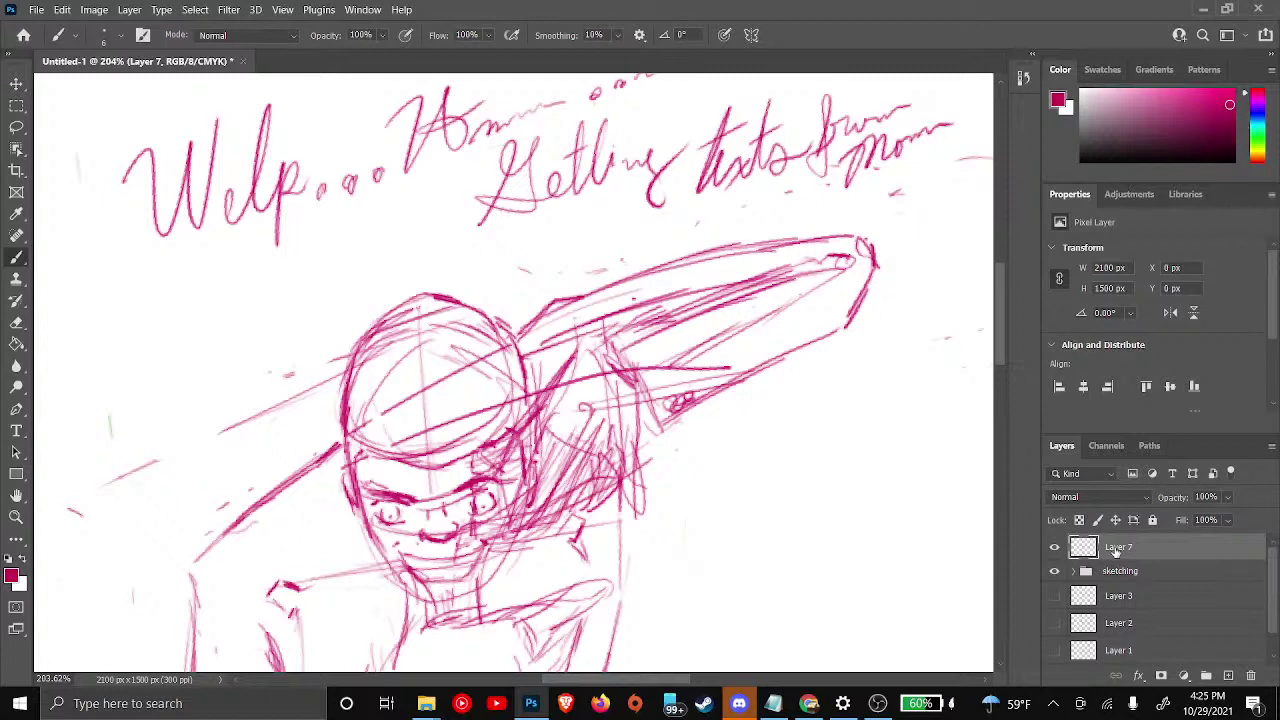
{"action": "left_click", "coordinate": [1115, 571]}
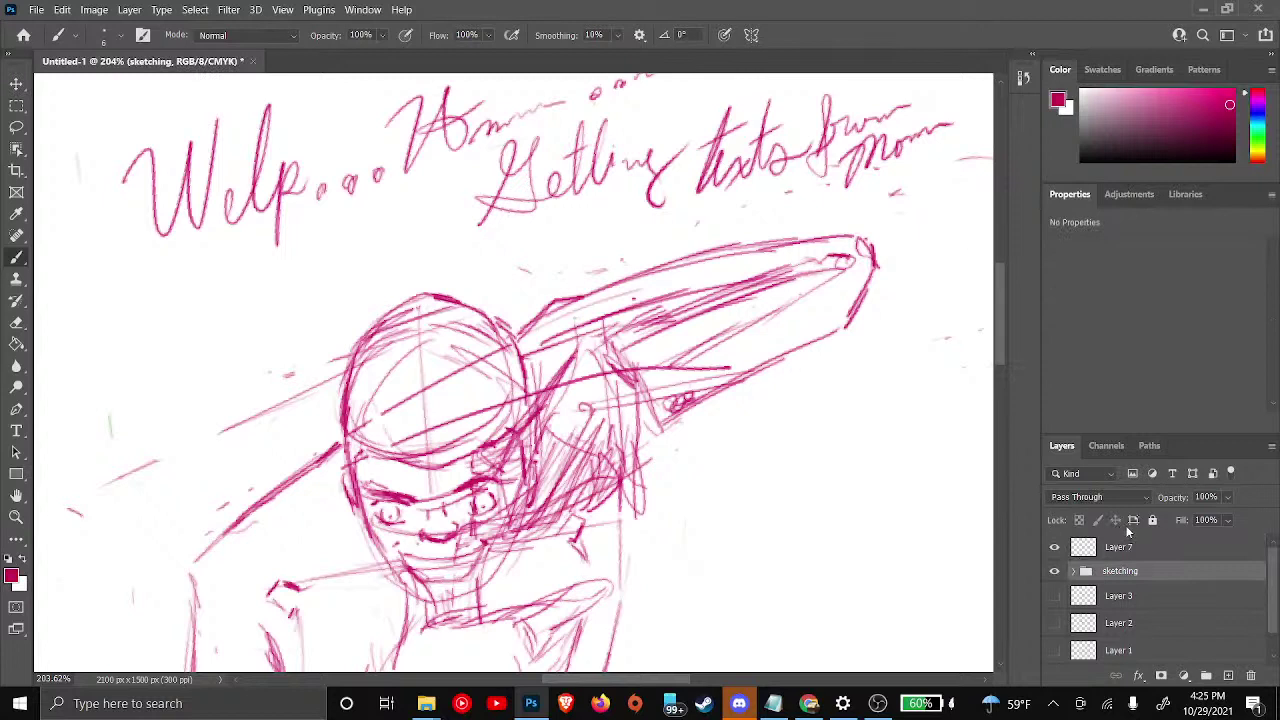
{"action": "left_click", "coordinate": [1227, 499]}
{"action": "left_click", "coordinate": [1213, 519]}
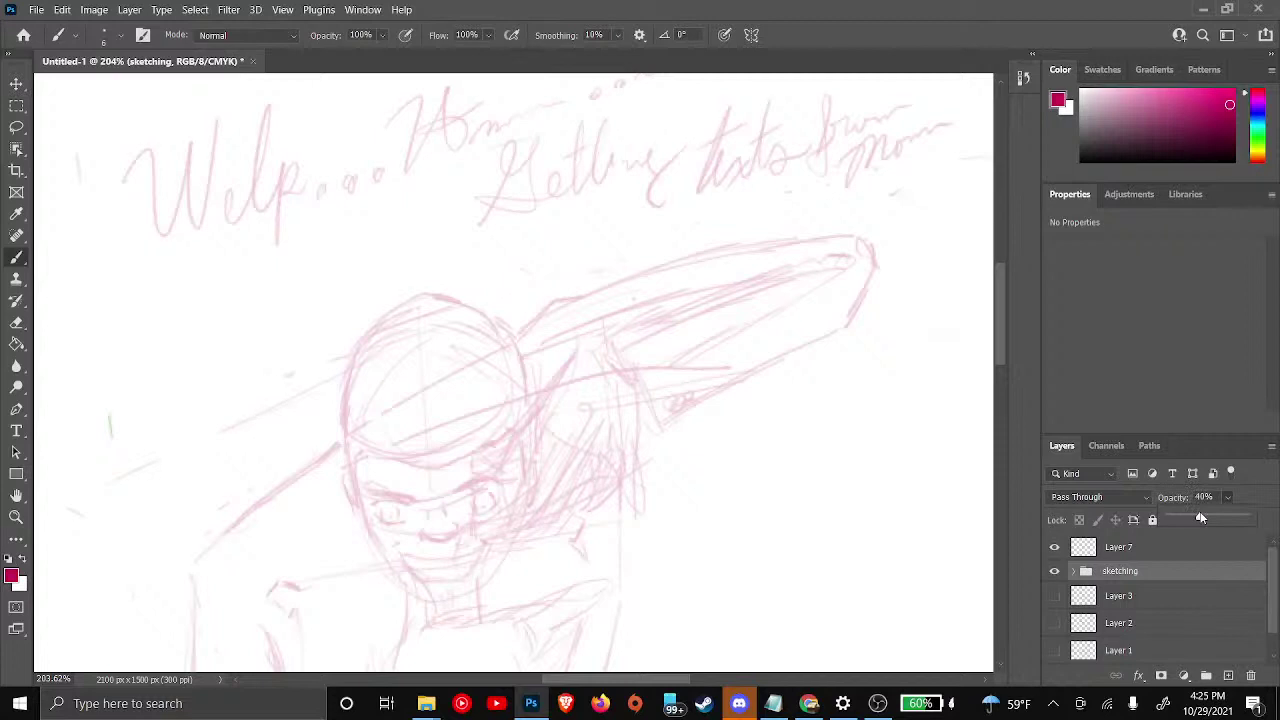
Make the new layer above the sketching group active and change the brush colour to blue
{"action": "left_click", "coordinate": [1138, 547]}
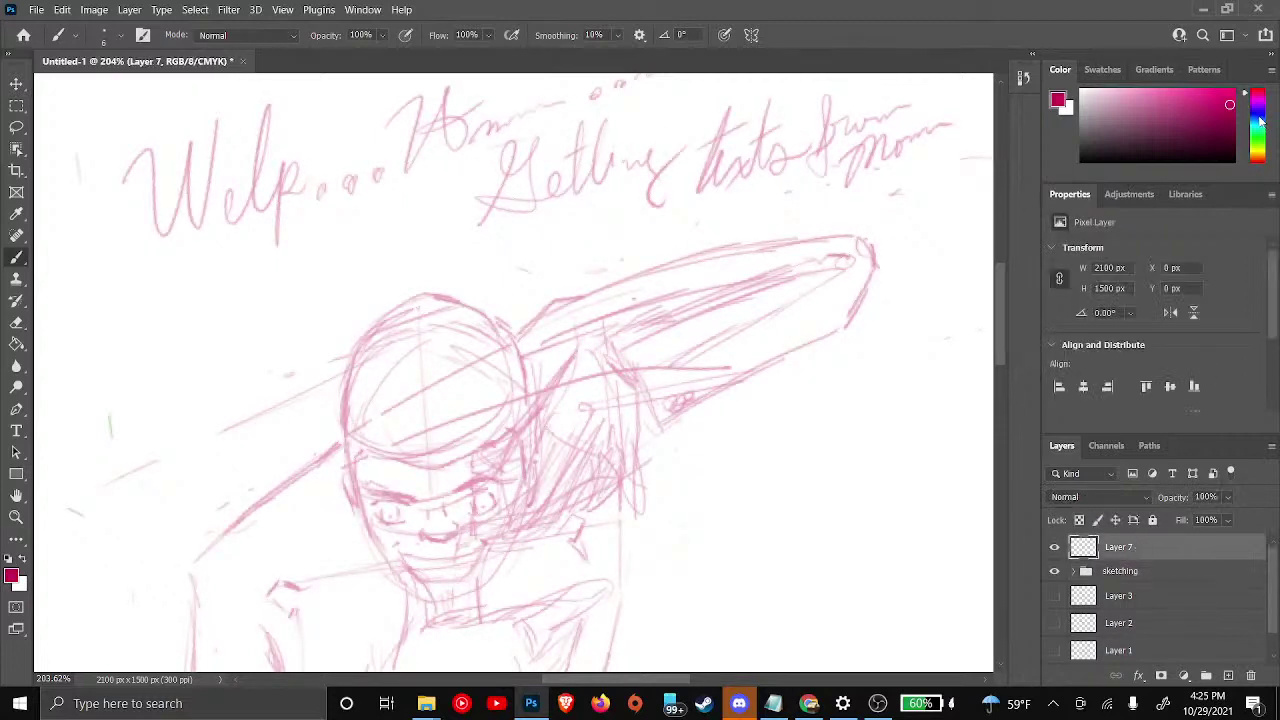
{"action": "left_click", "coordinate": [1260, 120]}
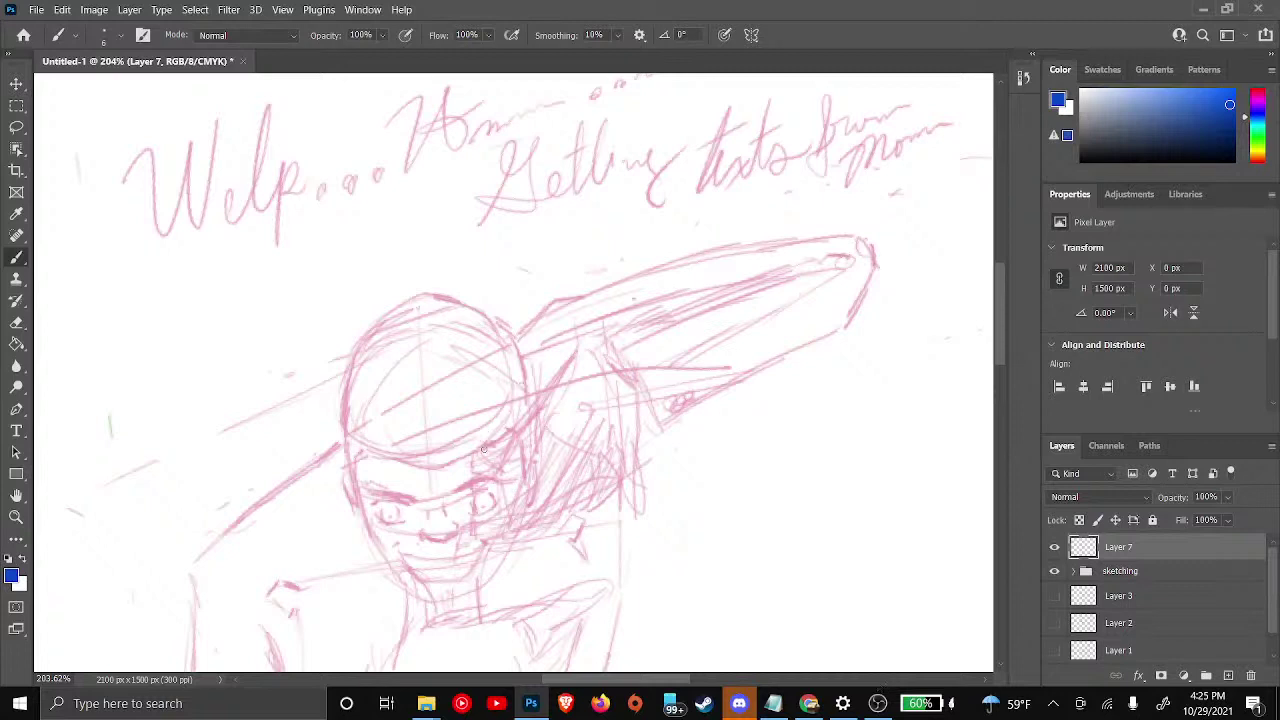
{"action": "scroll", "coordinate": [483, 449], "scroll_direction": "down", "scroll_amount": 6}
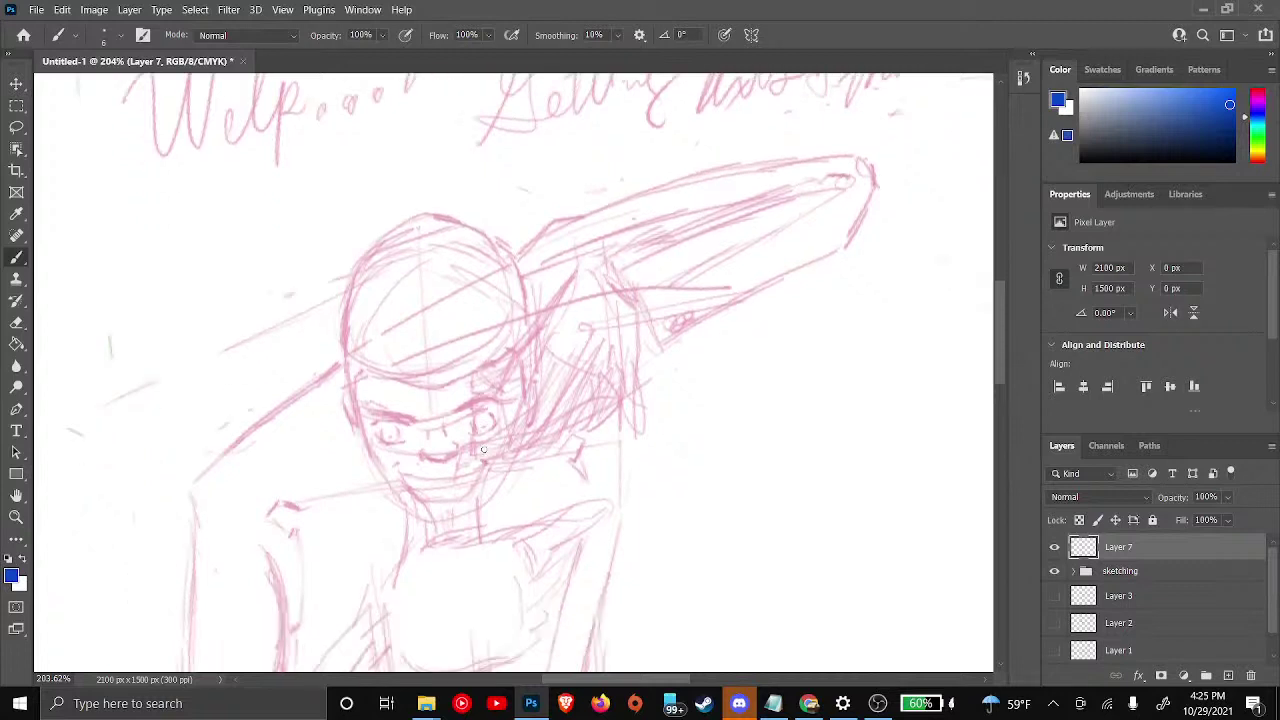
Trace the sloping line from the side of the head down to the shoulder of the bent arm in blue
{"action": "scroll", "coordinate": [483, 449], "scroll_direction": "down", "scroll_amount": 2}
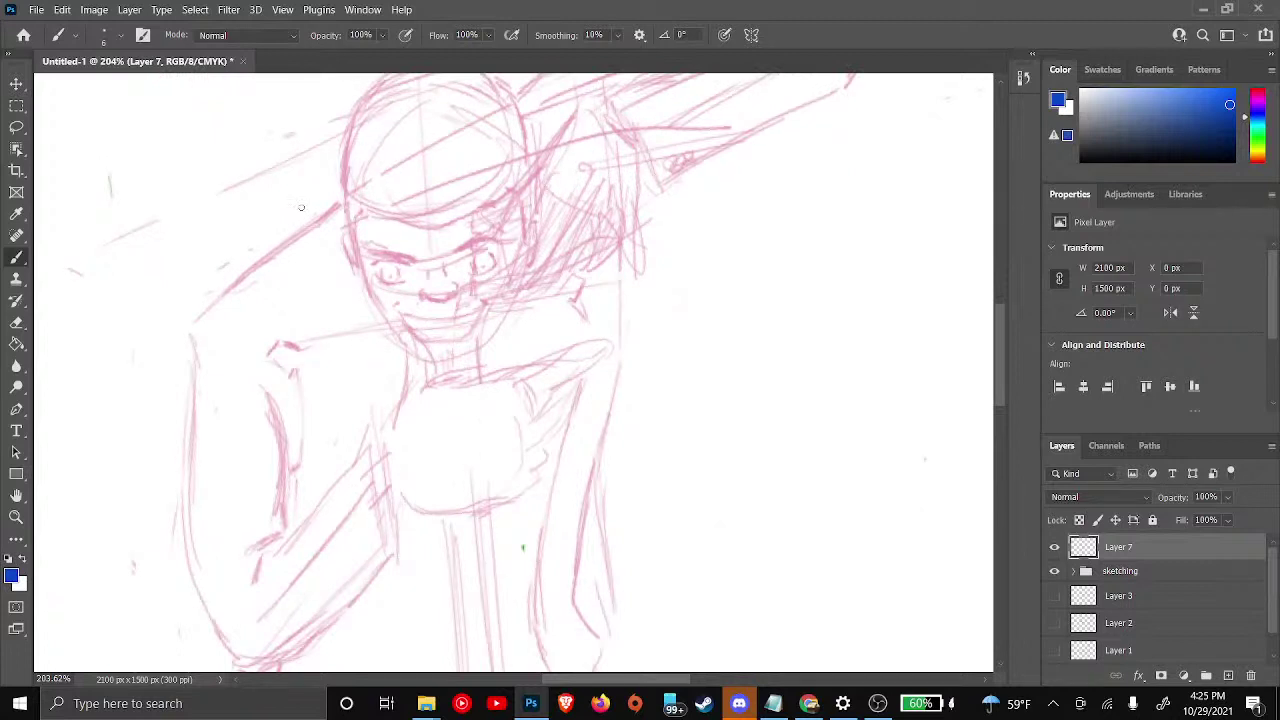
{"action": "mouse_move", "coordinate": [332, 203]}
{"action": "left_mouse_down"}
{"action": "mouse_move", "coordinate": [350, 200]}
{"action": "mouse_move", "coordinate": [304, 212]}
{"action": "left_mouse_up"}
{"action": "key", "text": "ctrl+z"}
{"action": "left_click_drag", "start_coordinate": [193, 327], "coordinate": [289, 244]}
{"action": "left_click_drag", "start_coordinate": [234, 283], "coordinate": [335, 205]}
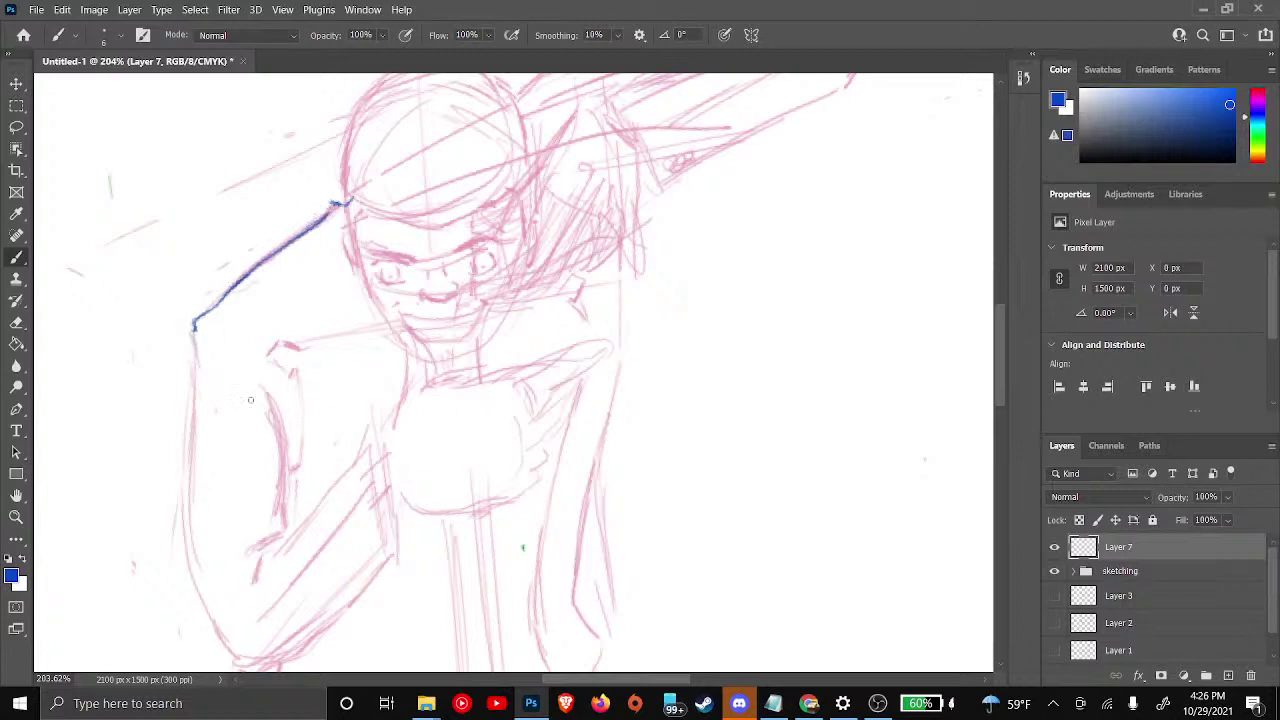
Trace the bent arm's outer contour from the shoulder down and around the elbow in blue, following the pink sketch
{"action": "left_click_drag", "start_coordinate": [193, 331], "coordinate": [203, 360]}
{"action": "key", "text": "ctrl+z"}
{"action": "mouse_move", "coordinate": [212, 617]}
{"action": "left_mouse_down"}
{"action": "mouse_move", "coordinate": [174, 521]}
{"action": "mouse_move", "coordinate": [184, 341]}
{"action": "left_mouse_up"}
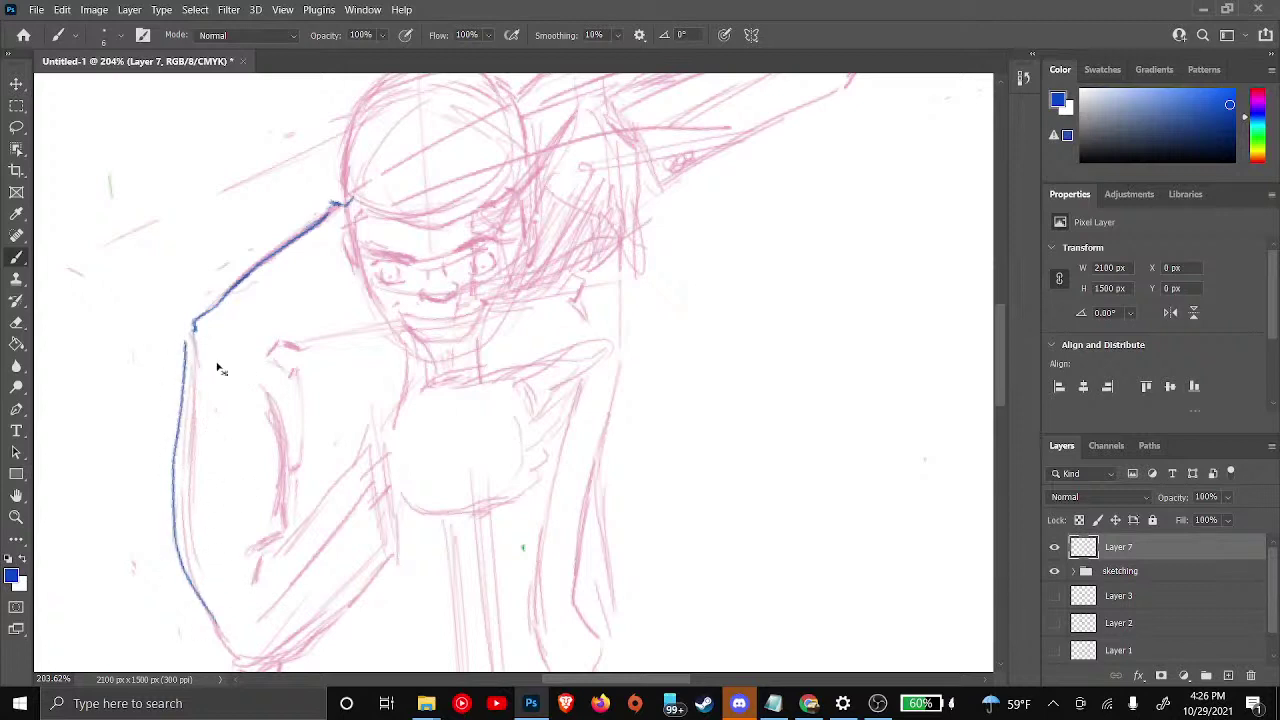
{"action": "key", "text": "ctrl+z"}
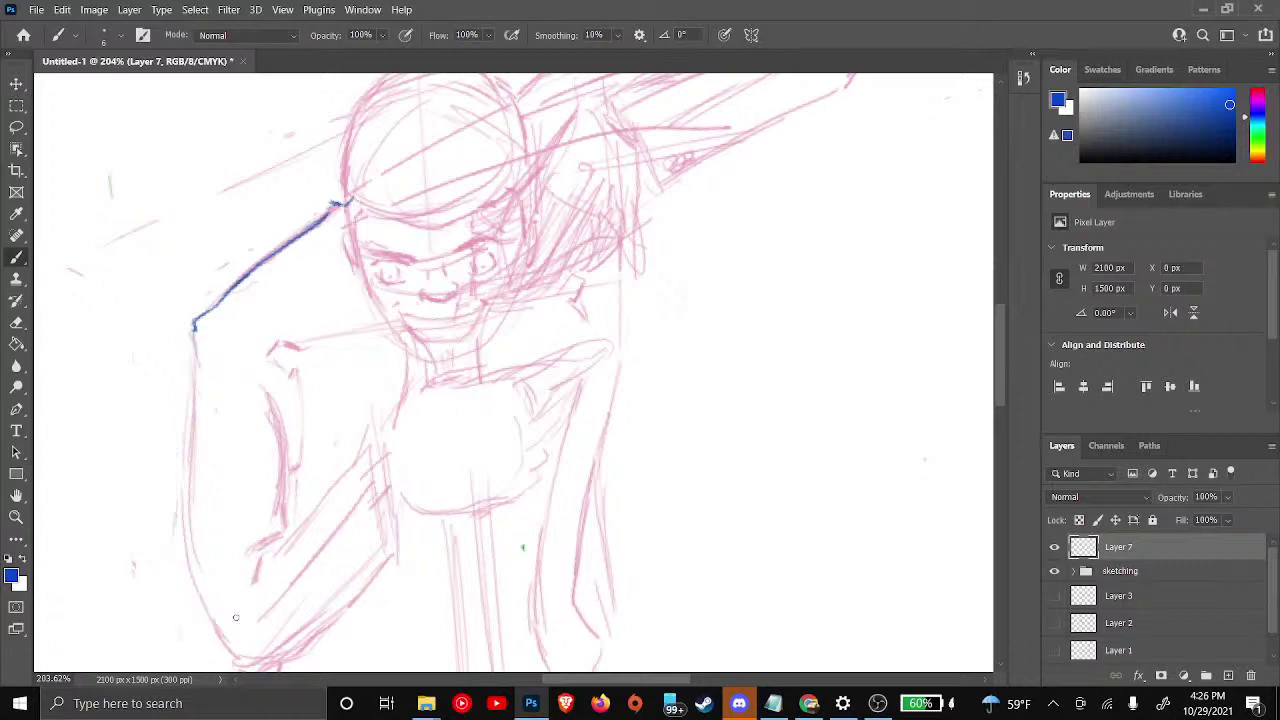
{"action": "mouse_move", "coordinate": [228, 638]}
{"action": "left_mouse_down"}
{"action": "mouse_move", "coordinate": [187, 521]}
{"action": "mouse_move", "coordinate": [195, 330]}
{"action": "left_mouse_up"}
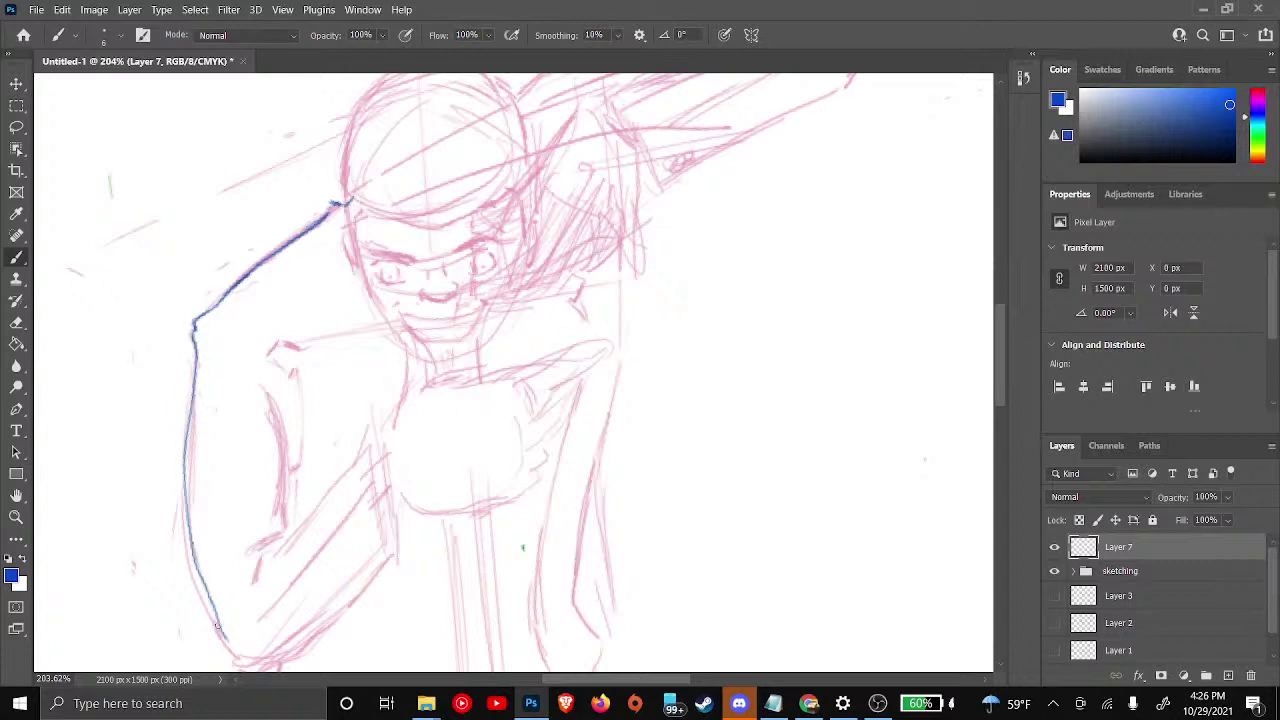
{"action": "left_click_drag", "start_coordinate": [226, 637], "coordinate": [251, 657]}
Draw the crease inside the elbow, the upper edge of the forearm up to the hand, and a wrist line
{"action": "mouse_move", "coordinate": [248, 543]}
{"action": "left_mouse_down"}
{"action": "mouse_move", "coordinate": [284, 537]}
{"action": "mouse_move", "coordinate": [250, 547]}
{"action": "mouse_move", "coordinate": [276, 540]}
{"action": "mouse_move", "coordinate": [254, 572]}
{"action": "mouse_move", "coordinate": [371, 460]}
{"action": "left_mouse_up"}
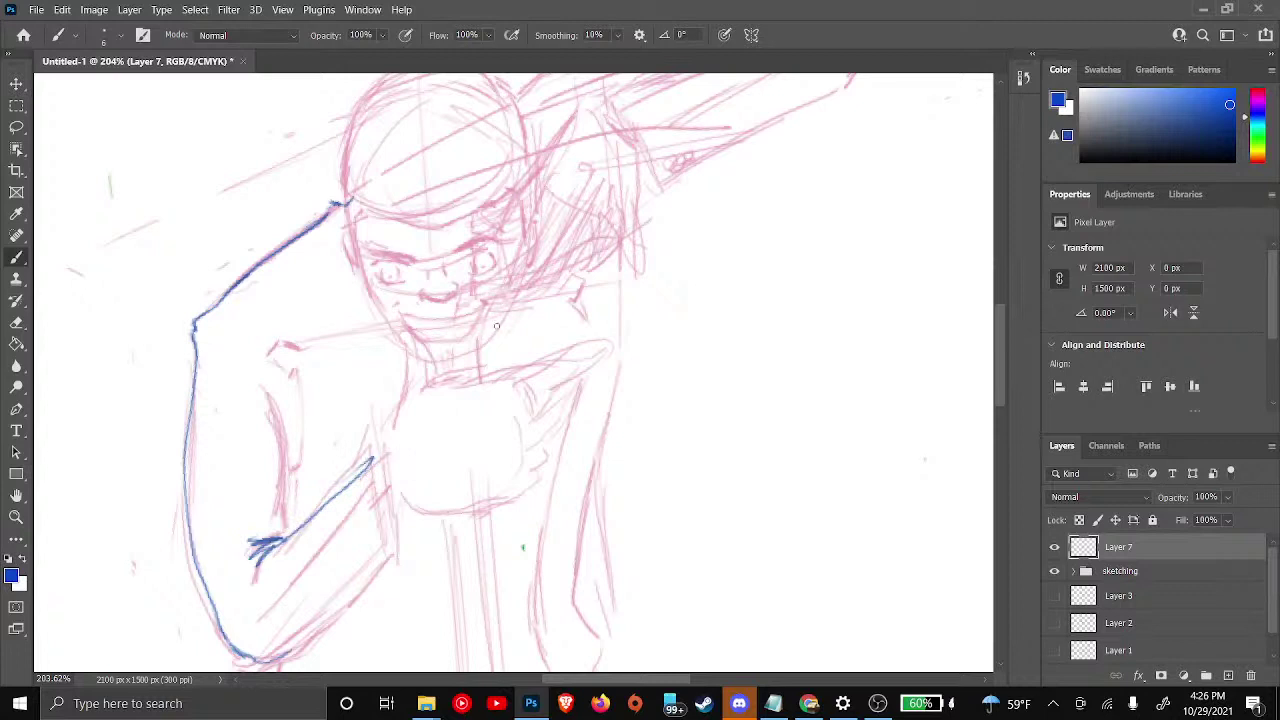
{"action": "key", "text": "ctrl+z"}
{"action": "left_click_drag", "start_coordinate": [281, 544], "coordinate": [369, 445]}
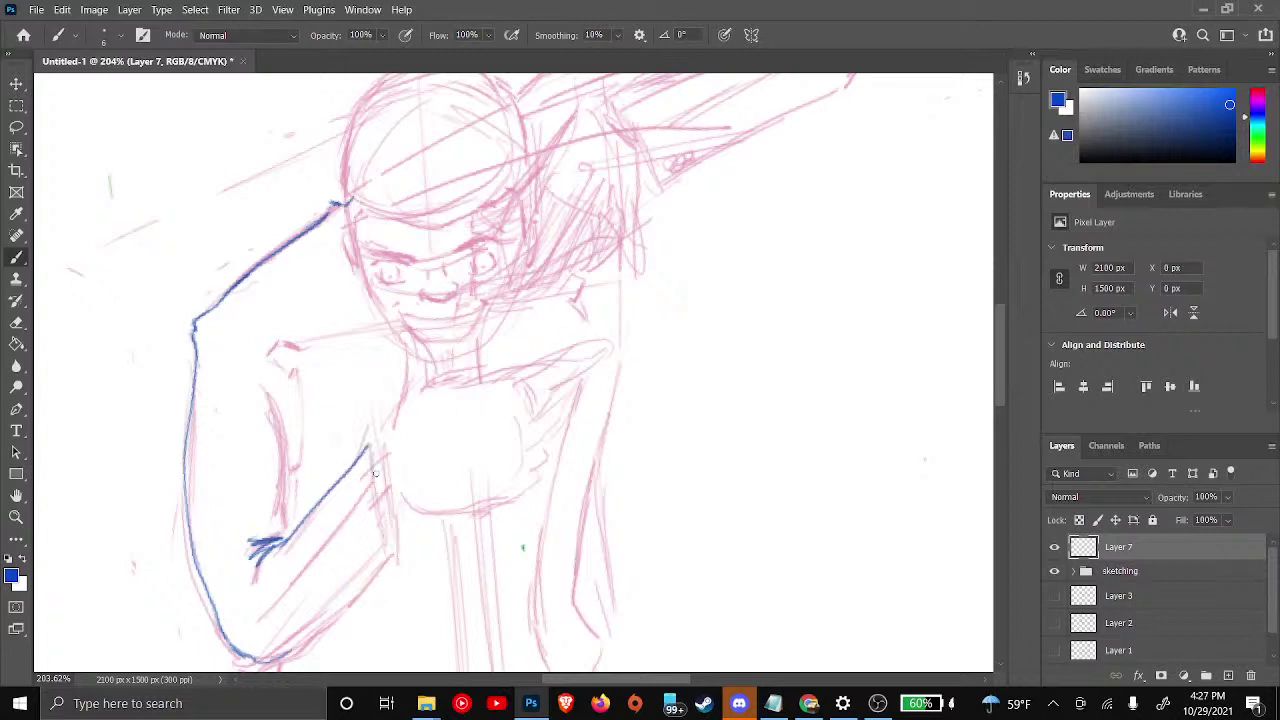
{"action": "left_click_drag", "start_coordinate": [370, 449], "coordinate": [377, 503]}
{"action": "left_click_drag", "start_coordinate": [370, 450], "coordinate": [393, 424]}
Outline the inner edge of the bent arm's upper part from the armpit down to the elbow crease
{"action": "mouse_move", "coordinate": [270, 376]}
{"action": "left_mouse_down"}
{"action": "mouse_move", "coordinate": [293, 415]}
{"action": "mouse_move", "coordinate": [289, 459]}
{"action": "left_mouse_up"}
{"action": "mouse_move", "coordinate": [286, 532]}
{"action": "left_mouse_down"}
{"action": "mouse_move", "coordinate": [301, 411]}
{"action": "mouse_move", "coordinate": [286, 522]}
{"action": "left_mouse_up"}
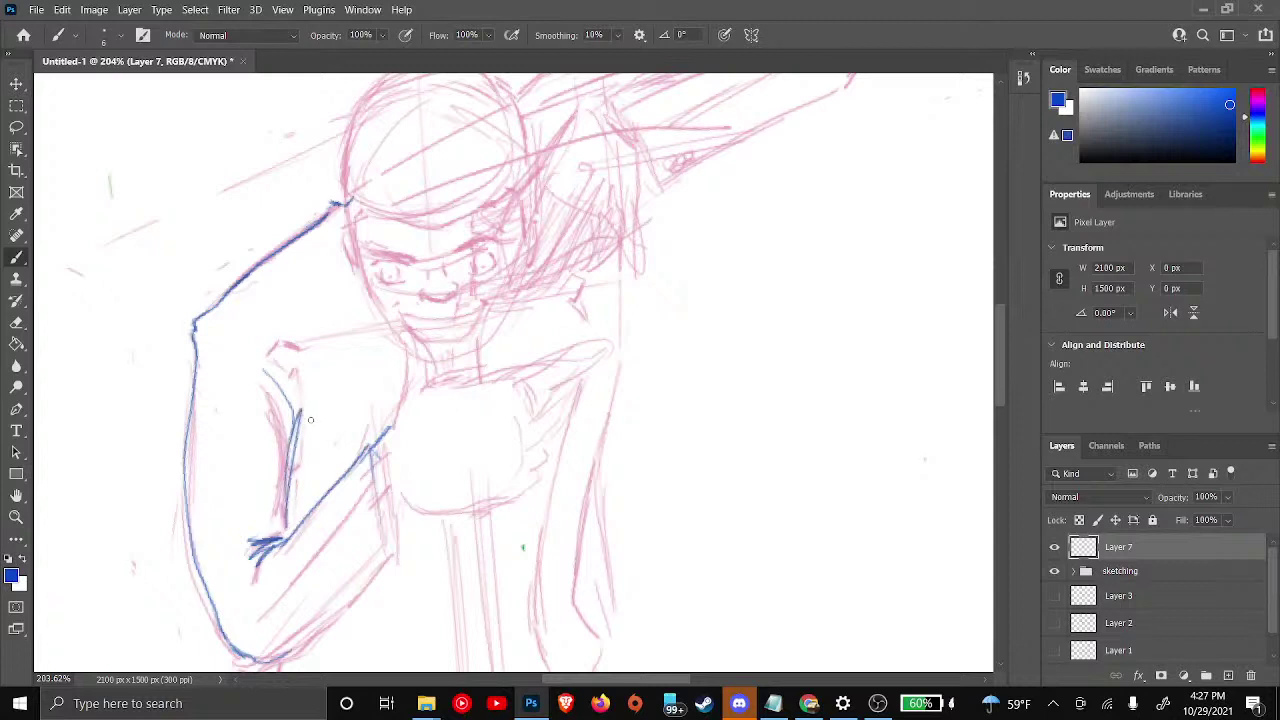
{"action": "key", "text": "ctrl+z"}
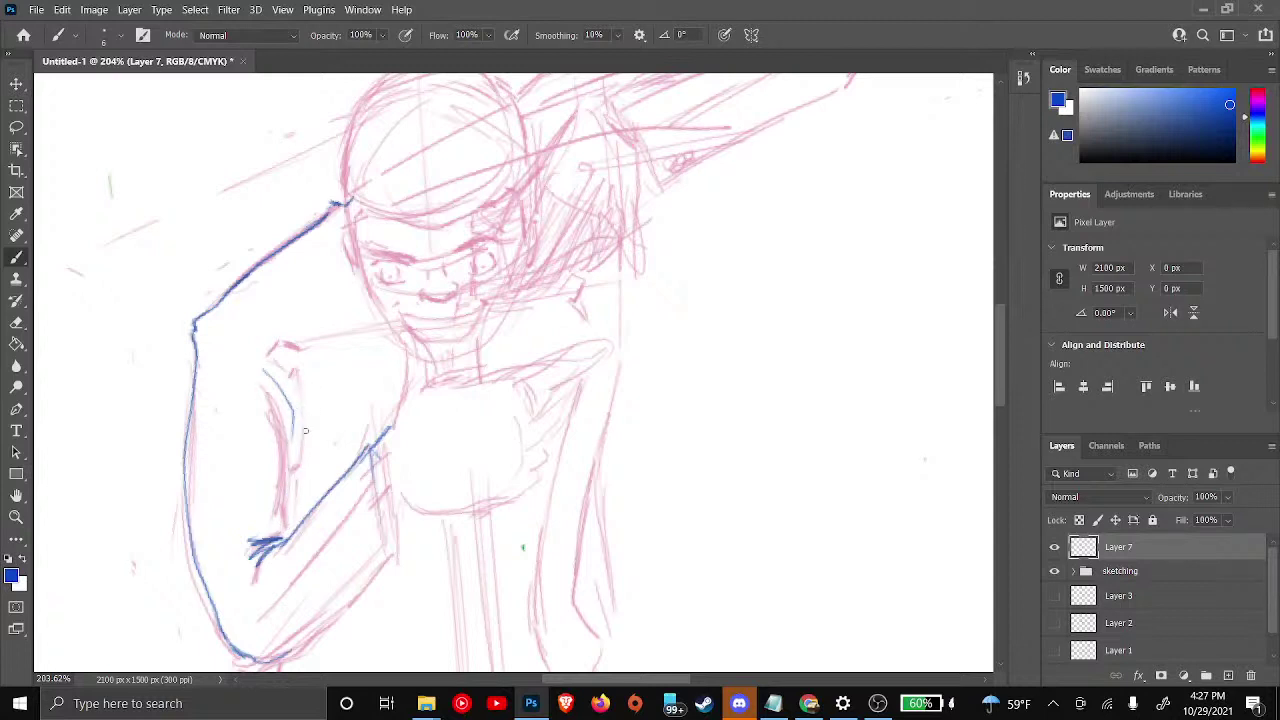
{"action": "mouse_move", "coordinate": [285, 528]}
{"action": "left_mouse_down"}
{"action": "mouse_move", "coordinate": [296, 410]}
{"action": "mouse_move", "coordinate": [285, 528]}
{"action": "left_mouse_up"}
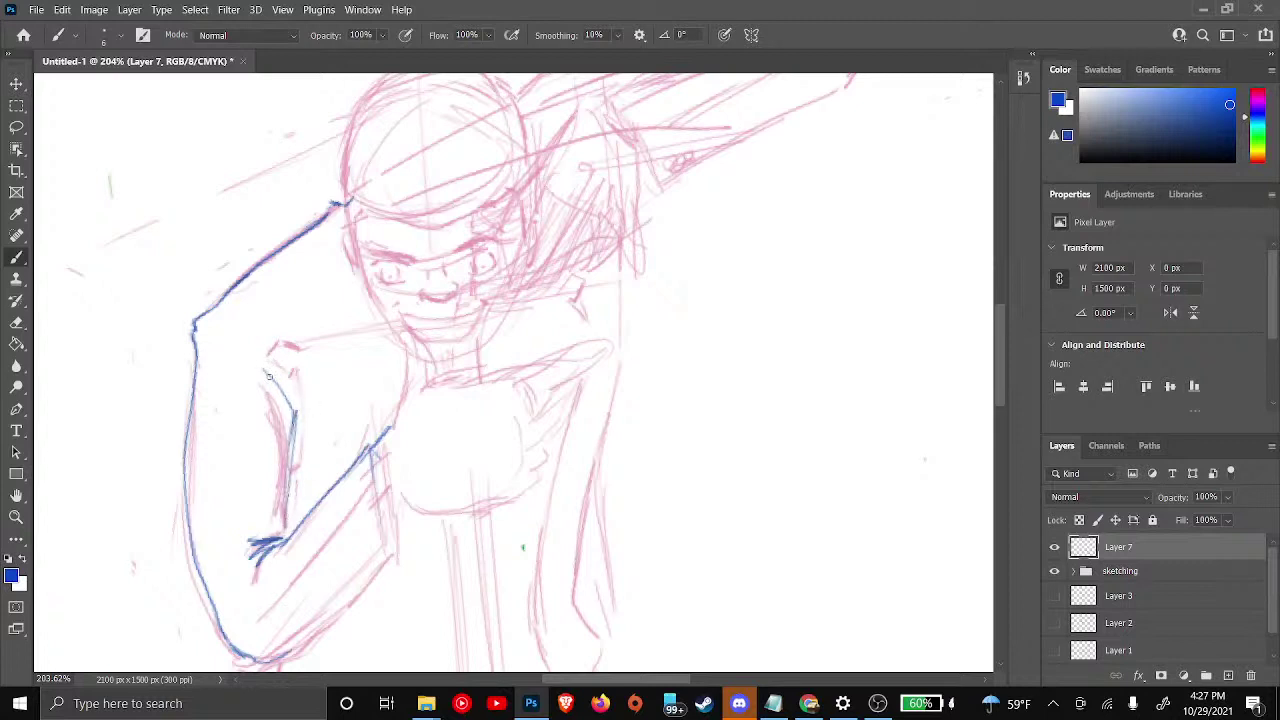
{"action": "left_click_drag", "start_coordinate": [271, 376], "coordinate": [294, 414]}
Complete the cuff lines at the wrist and draw the forearm's underside from the cuff back to the elbow
{"action": "mouse_move", "coordinate": [398, 544]}
{"action": "left_mouse_down"}
{"action": "mouse_move", "coordinate": [390, 491]}
{"action": "mouse_move", "coordinate": [391, 557]}
{"action": "left_mouse_up"}
{"action": "mouse_move", "coordinate": [380, 476]}
{"action": "left_mouse_down"}
{"action": "mouse_move", "coordinate": [387, 549]}
{"action": "mouse_move", "coordinate": [380, 484]}
{"action": "left_mouse_up"}
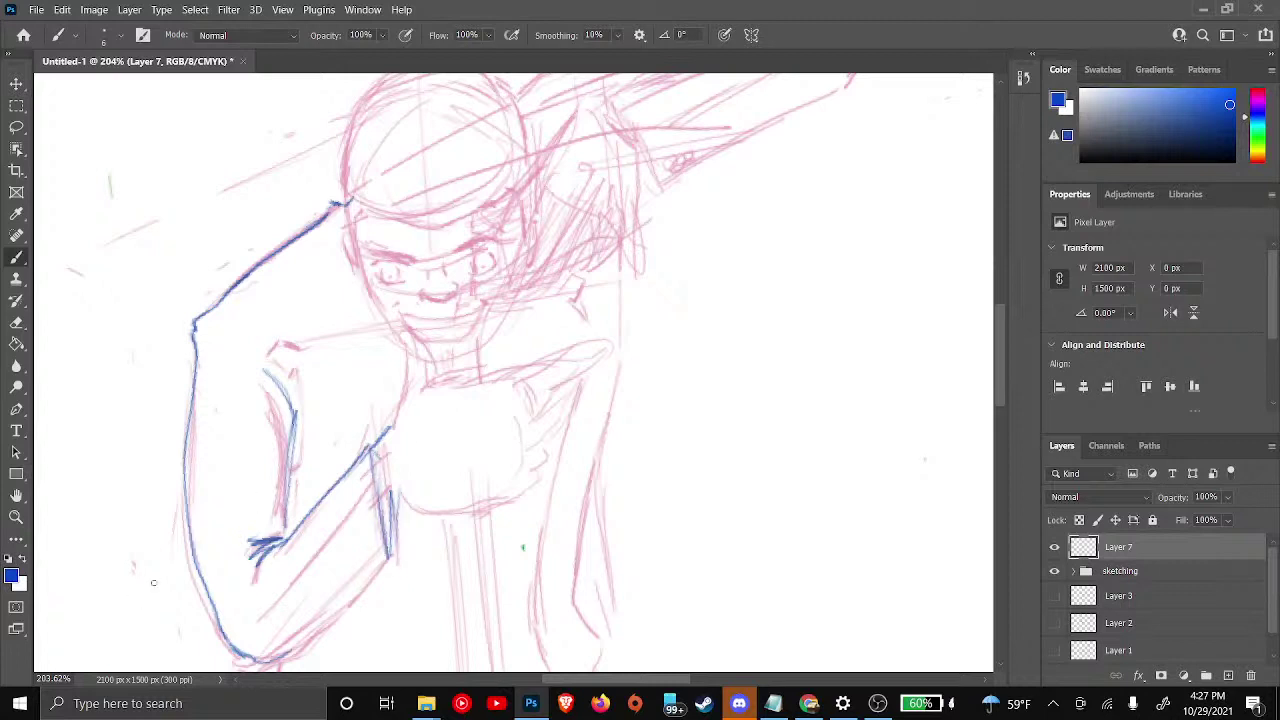
{"action": "left_click_drag", "start_coordinate": [258, 660], "coordinate": [392, 582]}
{"action": "key", "text": "ctrl+z"}
{"action": "mouse_move", "coordinate": [392, 554]}
{"action": "left_mouse_down"}
{"action": "mouse_move", "coordinate": [281, 664]}
{"action": "mouse_move", "coordinate": [388, 557]}
{"action": "left_mouse_up"}
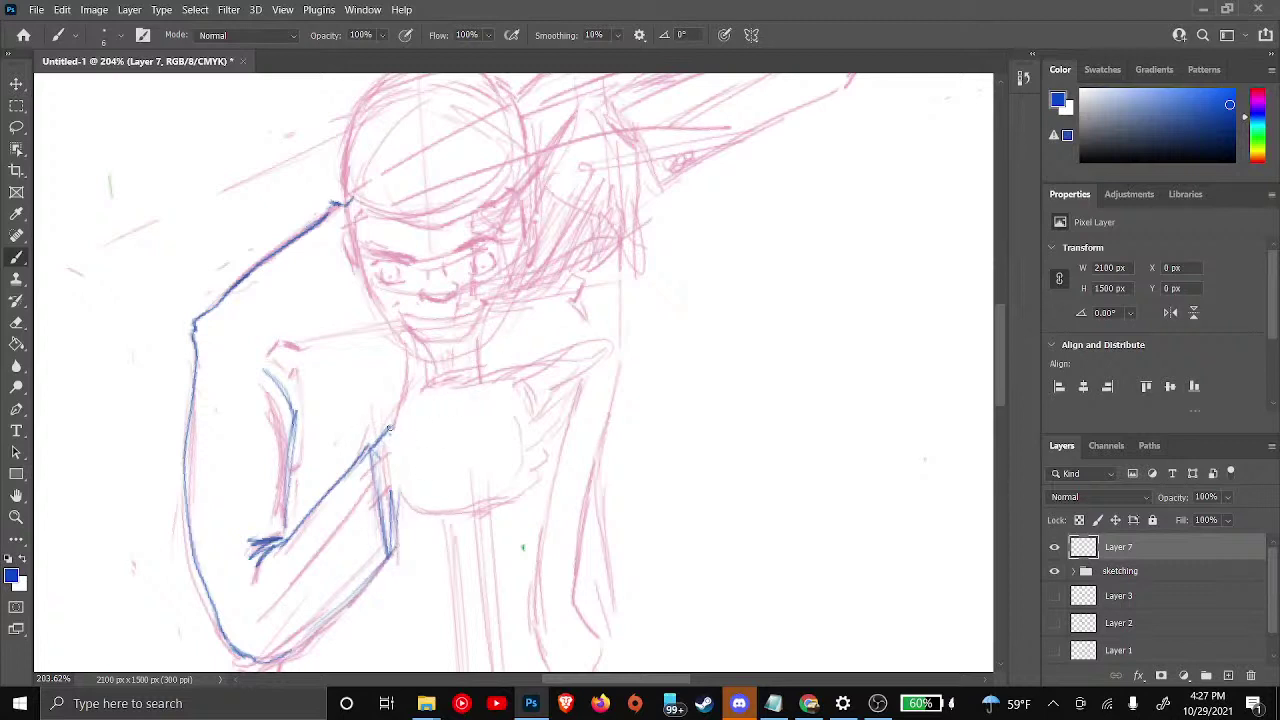
Outline the hand under the chin with its raised thumb, the long extended index finger and the folded fingers
{"action": "mouse_move", "coordinate": [389, 428]}
{"action": "left_mouse_down"}
{"action": "mouse_move", "coordinate": [404, 331]}
{"action": "mouse_move", "coordinate": [428, 368]}
{"action": "mouse_move", "coordinate": [422, 386]}
{"action": "mouse_move", "coordinate": [482, 387]}
{"action": "mouse_move", "coordinate": [465, 387]}
{"action": "mouse_move", "coordinate": [525, 367]}
{"action": "left_mouse_up"}
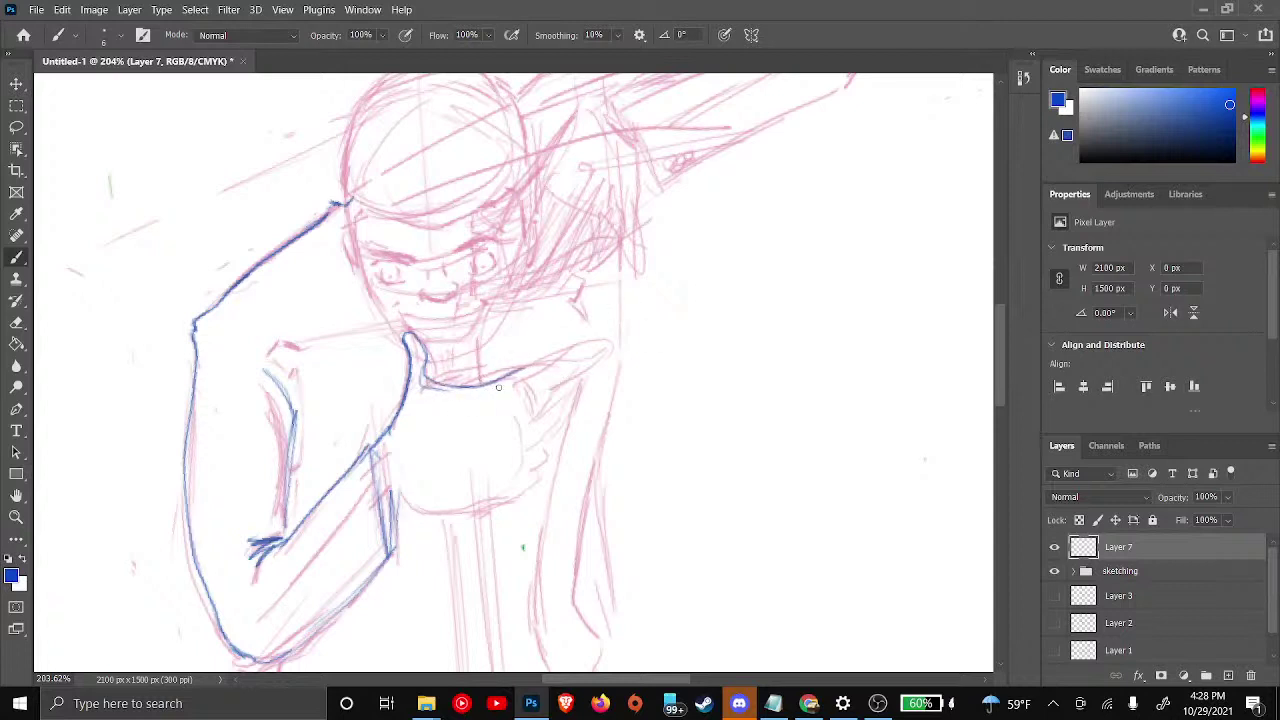
{"action": "mouse_move", "coordinate": [492, 384]}
{"action": "left_mouse_down"}
{"action": "mouse_move", "coordinate": [596, 355]}
{"action": "mouse_move", "coordinate": [511, 400]}
{"action": "mouse_move", "coordinate": [552, 394]}
{"action": "mouse_move", "coordinate": [512, 421]}
{"action": "left_mouse_up"}
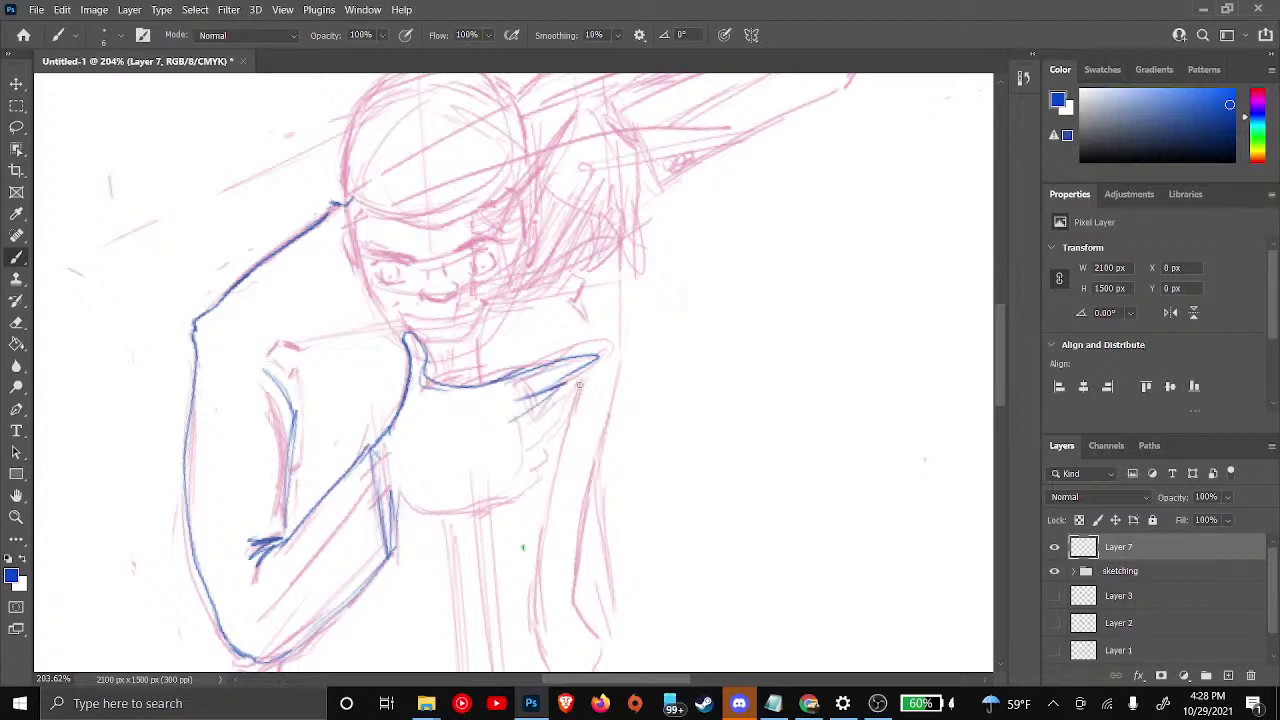
{"action": "mouse_move", "coordinate": [565, 392]}
{"action": "left_mouse_down"}
{"action": "mouse_move", "coordinate": [516, 449]}
{"action": "mouse_move", "coordinate": [545, 436]}
{"action": "mouse_move", "coordinate": [531, 460]}
{"action": "mouse_move", "coordinate": [547, 437]}
{"action": "mouse_move", "coordinate": [519, 476]}
{"action": "left_mouse_up"}
Draw the lower edge of the hand from the wrist to the little finger and clean up where it meets the fingertips
{"action": "mouse_move", "coordinate": [399, 491]}
{"action": "left_mouse_down"}
{"action": "mouse_move", "coordinate": [405, 514]}
{"action": "mouse_move", "coordinate": [494, 515]}
{"action": "left_mouse_up"}
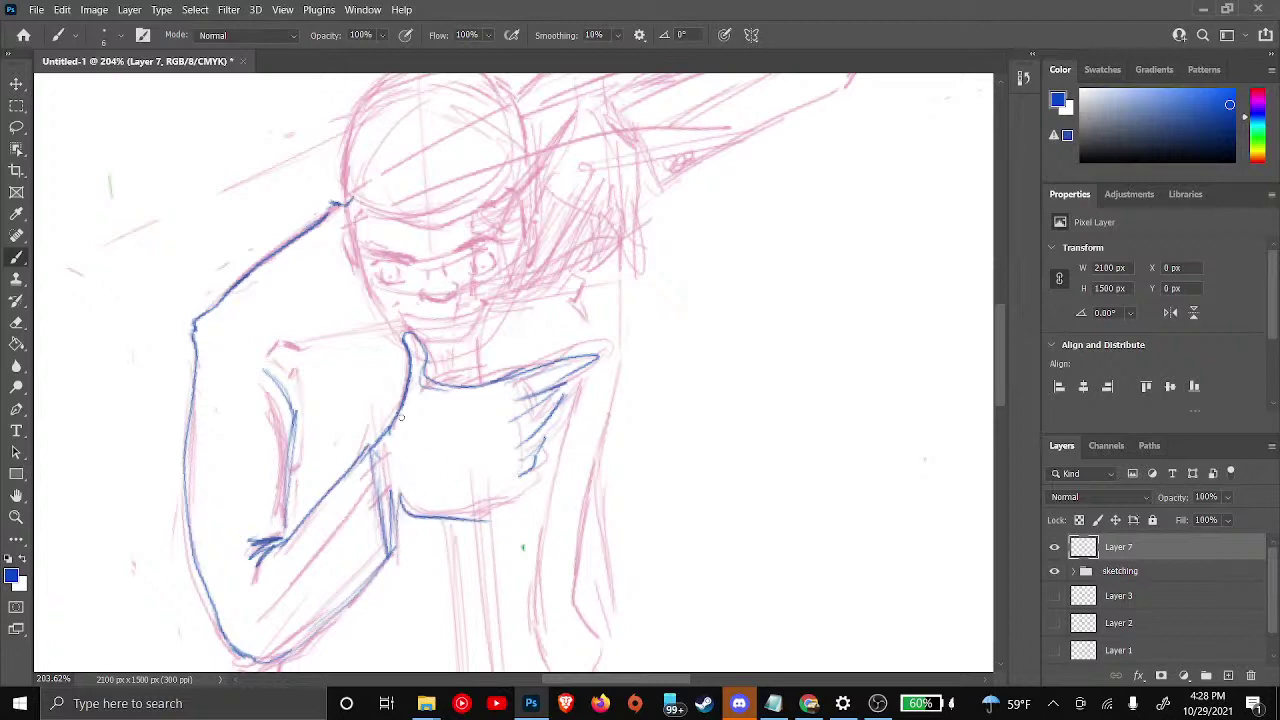
{"action": "key", "text": "ctrl+z"}
{"action": "left_click_drag", "start_coordinate": [412, 490], "coordinate": [535, 468]}
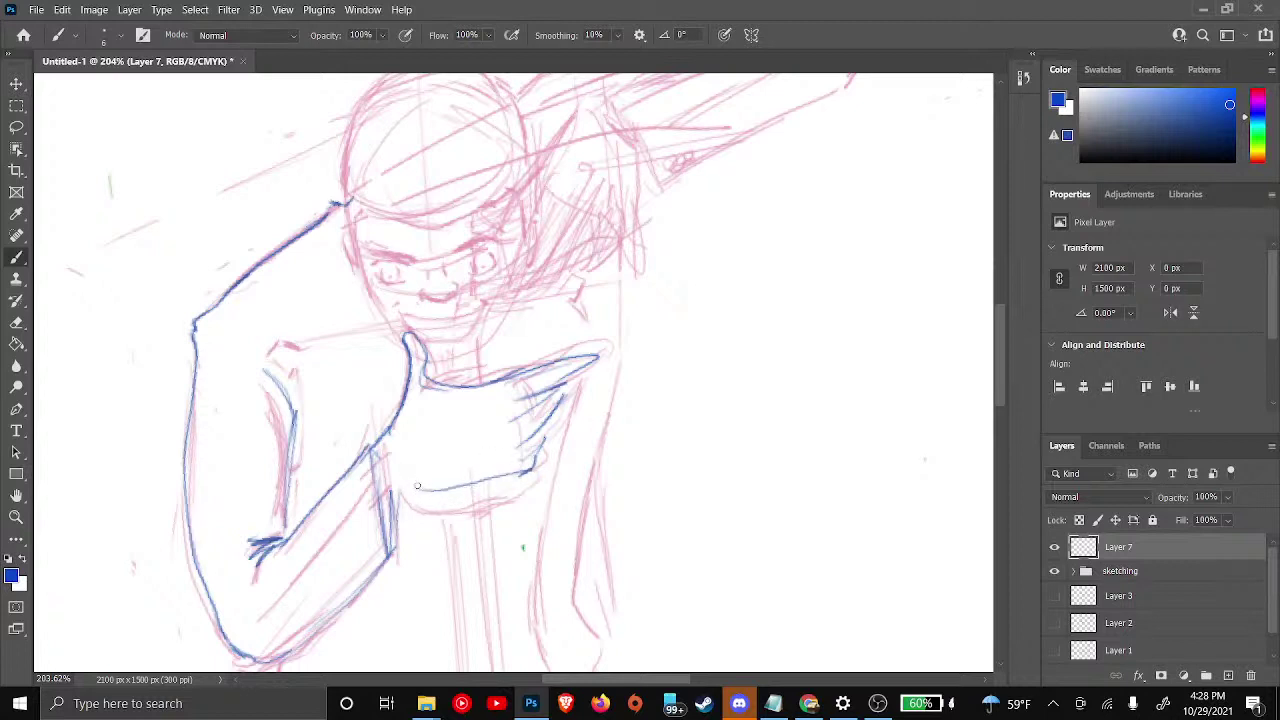
{"action": "left_click_drag", "start_coordinate": [383, 500], "coordinate": [430, 489]}
{"action": "left_click_drag", "start_coordinate": [524, 472], "coordinate": [492, 480]}
{"action": "left_click_drag", "start_coordinate": [347, 476], "coordinate": [392, 423]}
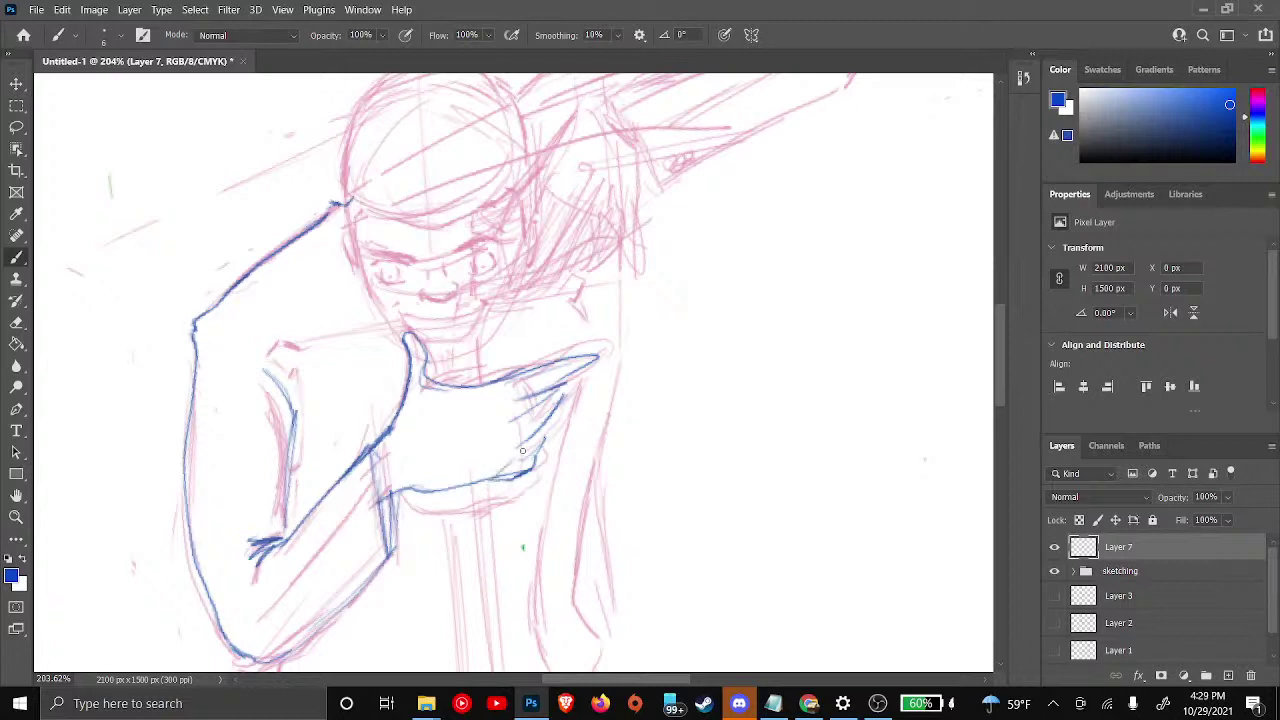
{"action": "mouse_move", "coordinate": [495, 479]}
{"action": "left_mouse_down"}
{"action": "mouse_move", "coordinate": [540, 442]}
{"action": "mouse_move", "coordinate": [521, 459]}
{"action": "left_mouse_up"}
{"action": "key", "text": "e"}
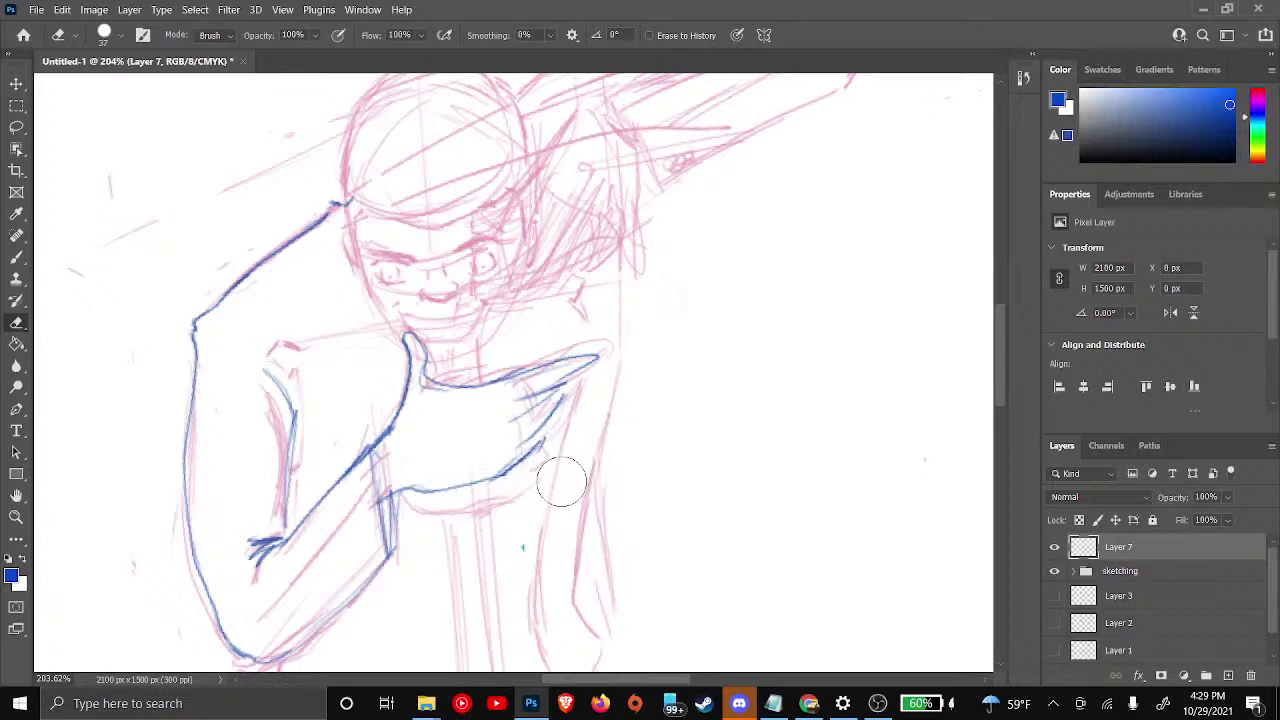
{"action": "key", "text": "b"}
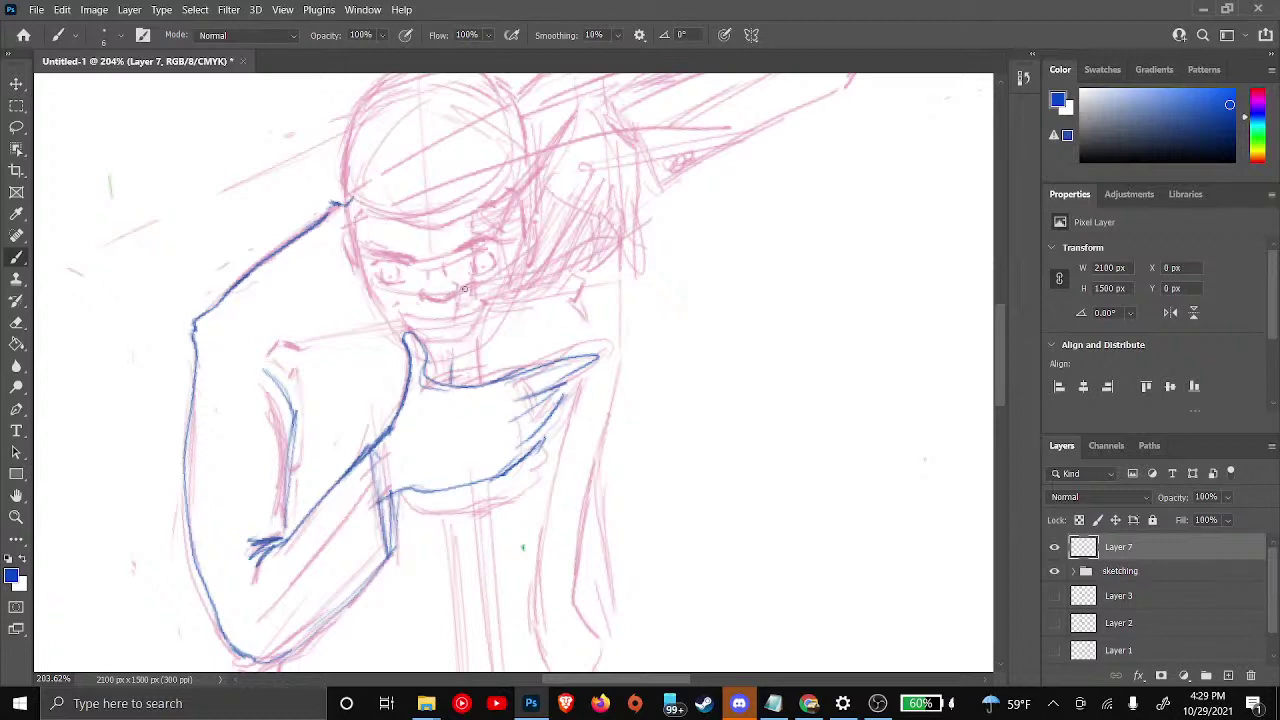
Draw the two sides of the neck, the angular shoulder notch above the armpit, and the torso edge beside the inner arm
{"action": "left_click_drag", "start_coordinate": [454, 308], "coordinate": [450, 372]}
{"action": "left_click_drag", "start_coordinate": [476, 308], "coordinate": [481, 380]}
{"action": "mouse_move", "coordinate": [268, 357]}
{"action": "left_mouse_down"}
{"action": "mouse_move", "coordinate": [280, 344]}
{"action": "mouse_move", "coordinate": [291, 373]}
{"action": "left_mouse_up"}
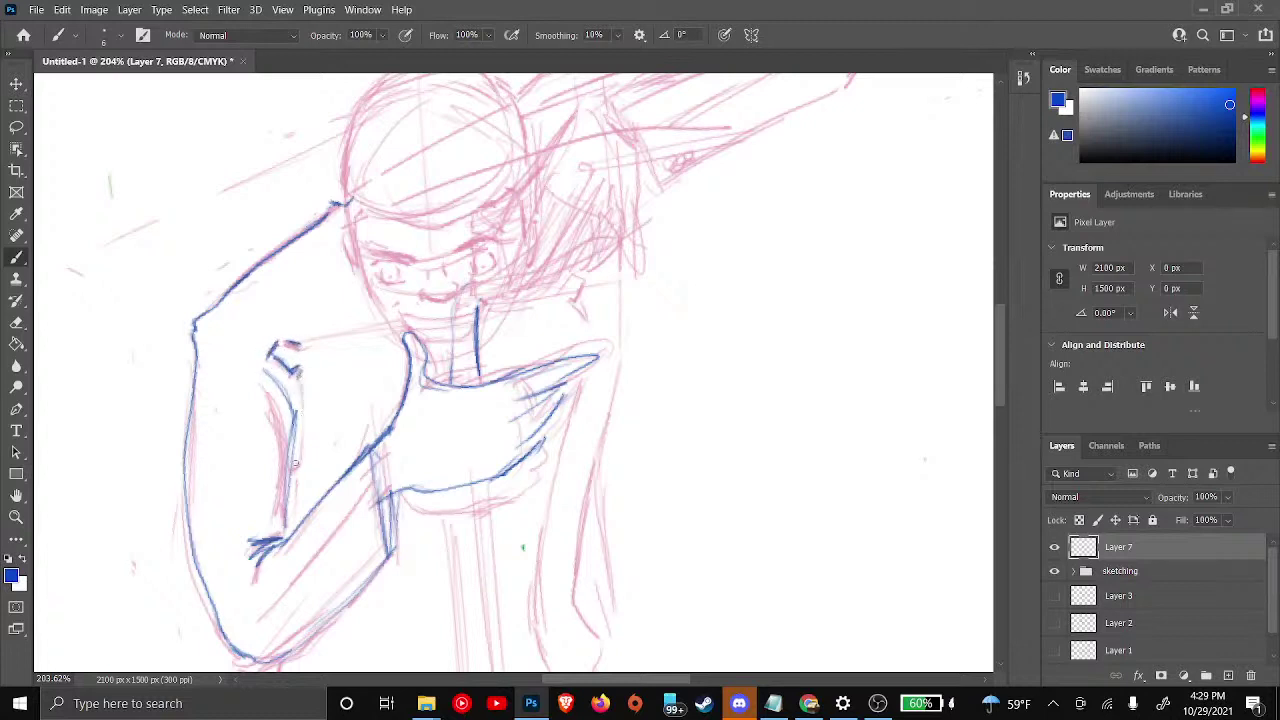
{"action": "mouse_move", "coordinate": [295, 466]}
{"action": "left_mouse_down"}
{"action": "mouse_move", "coordinate": [311, 425]}
{"action": "mouse_move", "coordinate": [298, 373]}
{"action": "left_mouse_up"}
{"action": "left_click_drag", "start_coordinate": [289, 509], "coordinate": [294, 532]}
Draw the shoulder line from the notch to the chin and the matching notch marks on the opposite shoulder
{"action": "left_click_drag", "start_coordinate": [290, 344], "coordinate": [382, 336]}
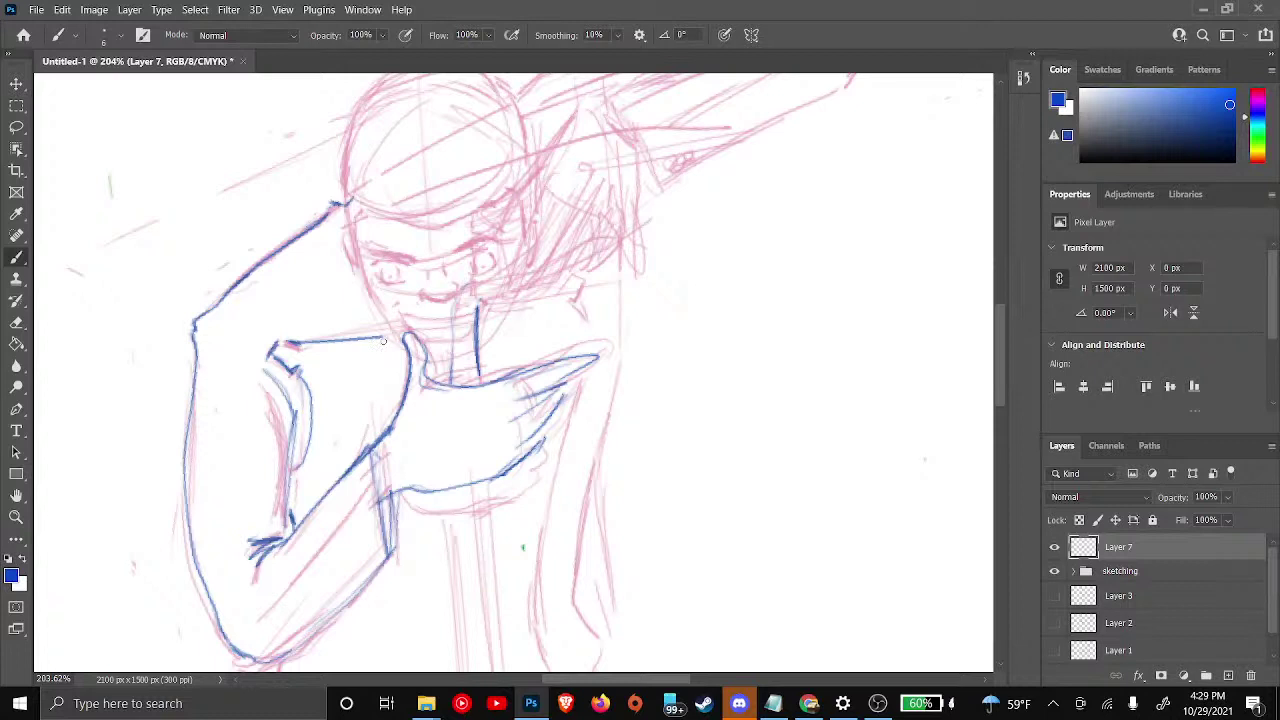
{"action": "key", "text": "ctrl+z"}
{"action": "left_click_drag", "start_coordinate": [287, 343], "coordinate": [390, 337]}
{"action": "key", "text": "ctrl+z"}
{"action": "left_click_drag", "start_coordinate": [296, 346], "coordinate": [402, 323]}
{"action": "mouse_move", "coordinate": [573, 274]}
{"action": "left_mouse_down"}
{"action": "mouse_move", "coordinate": [566, 312]}
{"action": "mouse_move", "coordinate": [588, 278]}
{"action": "mouse_move", "coordinate": [569, 300]}
{"action": "mouse_move", "coordinate": [585, 318]}
{"action": "mouse_move", "coordinate": [586, 372]}
{"action": "left_mouse_up"}
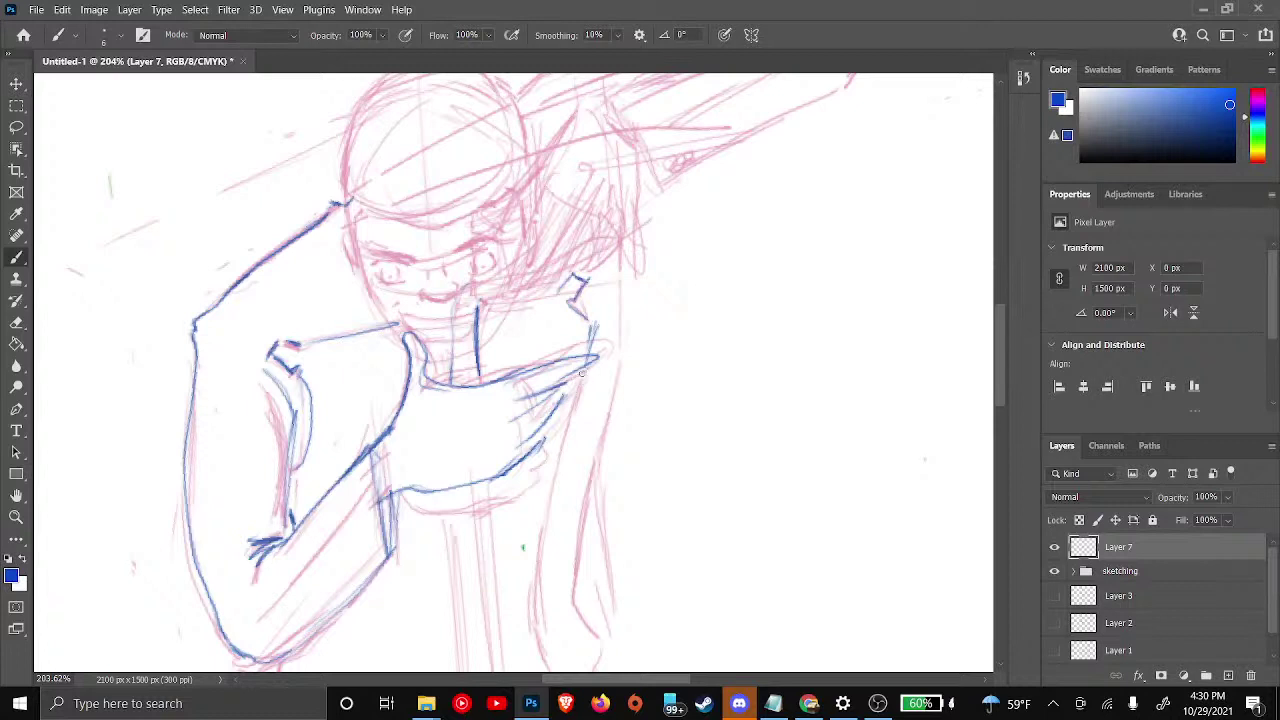
{"action": "left_click_drag", "start_coordinate": [581, 374], "coordinate": [571, 454]}
{"action": "key", "text": "ctrl+z"}
{"action": "left_click_drag", "start_coordinate": [558, 472], "coordinate": [567, 391]}
{"action": "key", "text": "ctrl+z"}
{"action": "mouse_move", "coordinate": [580, 391]}
{"action": "left_mouse_down"}
{"action": "mouse_move", "coordinate": [537, 571]}
{"action": "mouse_move", "coordinate": [546, 627]}
{"action": "left_mouse_up"}
{"action": "mouse_move", "coordinate": [534, 583]}
{"action": "left_mouse_down"}
{"action": "mouse_move", "coordinate": [544, 628]}
{"action": "mouse_move", "coordinate": [536, 524]}
{"action": "left_mouse_up"}
{"action": "mouse_move", "coordinate": [580, 376]}
{"action": "left_mouse_down"}
{"action": "mouse_move", "coordinate": [539, 579]}
{"action": "mouse_move", "coordinate": [560, 454]}
{"action": "left_mouse_up"}
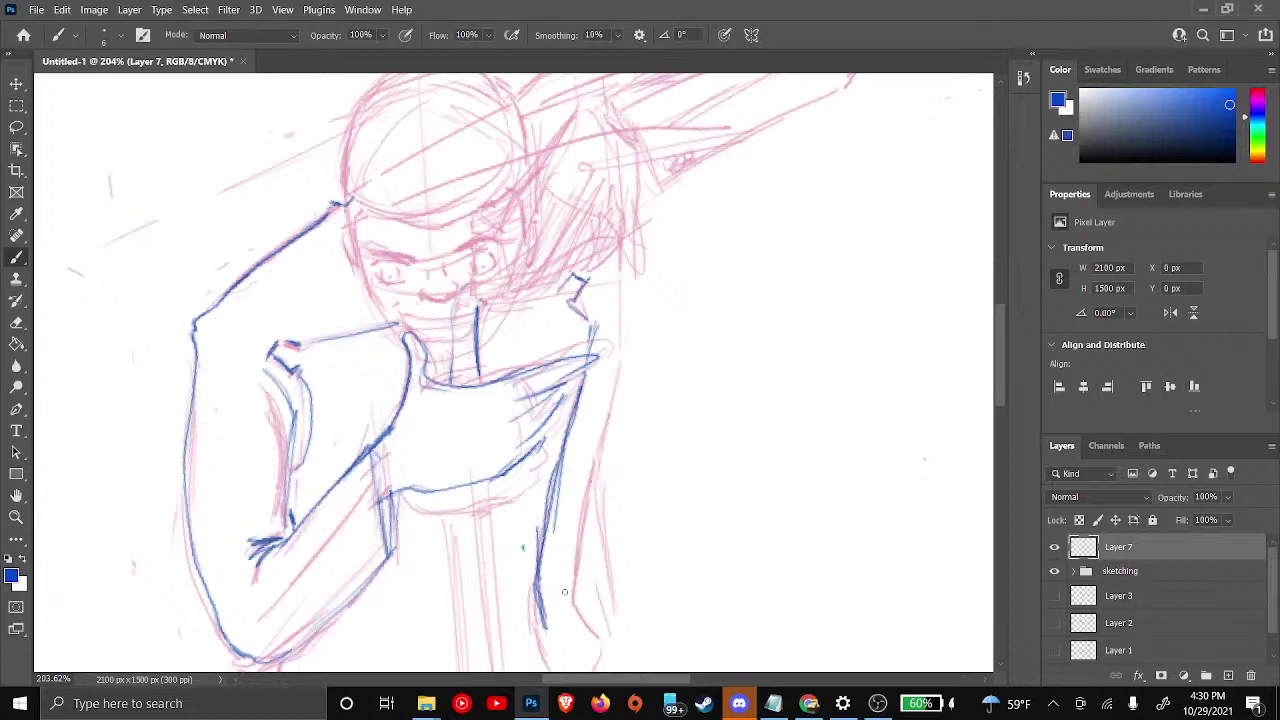
{"action": "mouse_move", "coordinate": [550, 665]}
{"action": "left_mouse_down"}
{"action": "mouse_move", "coordinate": [533, 630]}
{"action": "mouse_move", "coordinate": [536, 550]}
{"action": "mouse_move", "coordinate": [540, 610]}
{"action": "left_mouse_up"}
{"action": "scroll", "coordinate": [577, 555], "scroll_direction": "down", "scroll_amount": 2}
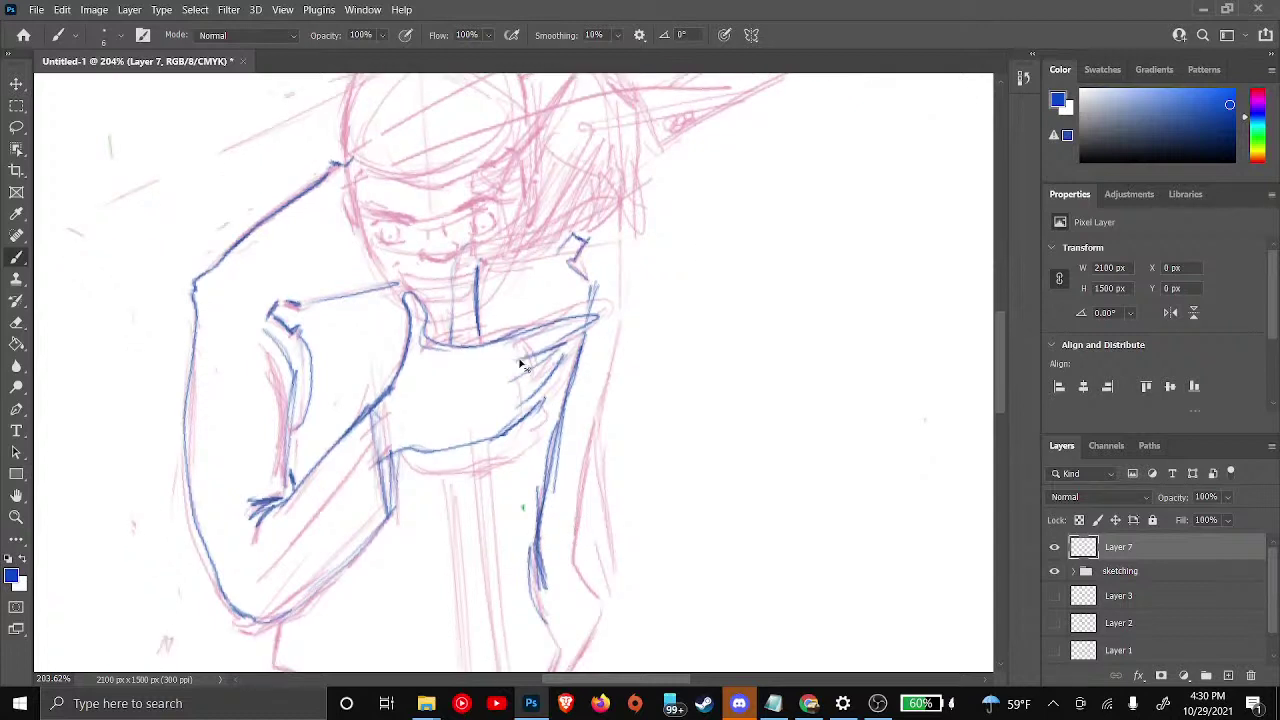
{"action": "key", "text": "ctrl+z"}
{"action": "key", "text": "ctrl+z"}
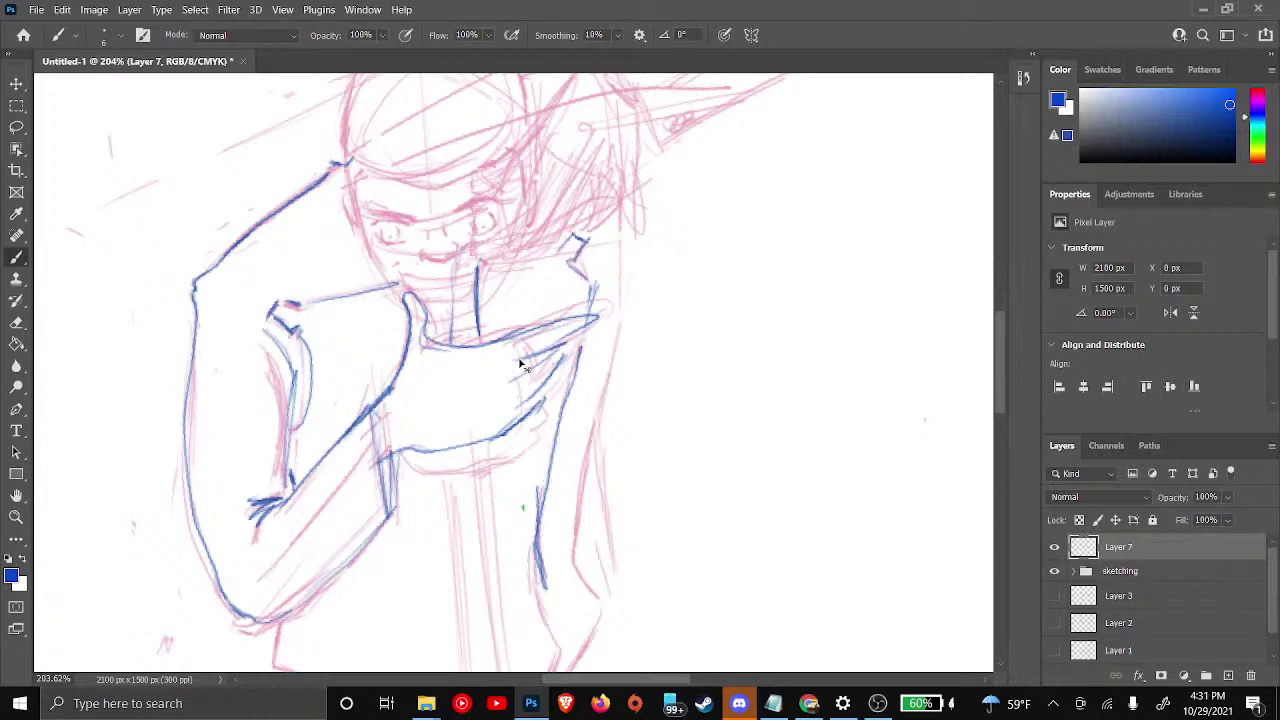
{"action": "key", "text": "ctrl+z"}
{"action": "key", "text": "ctrl+z"}
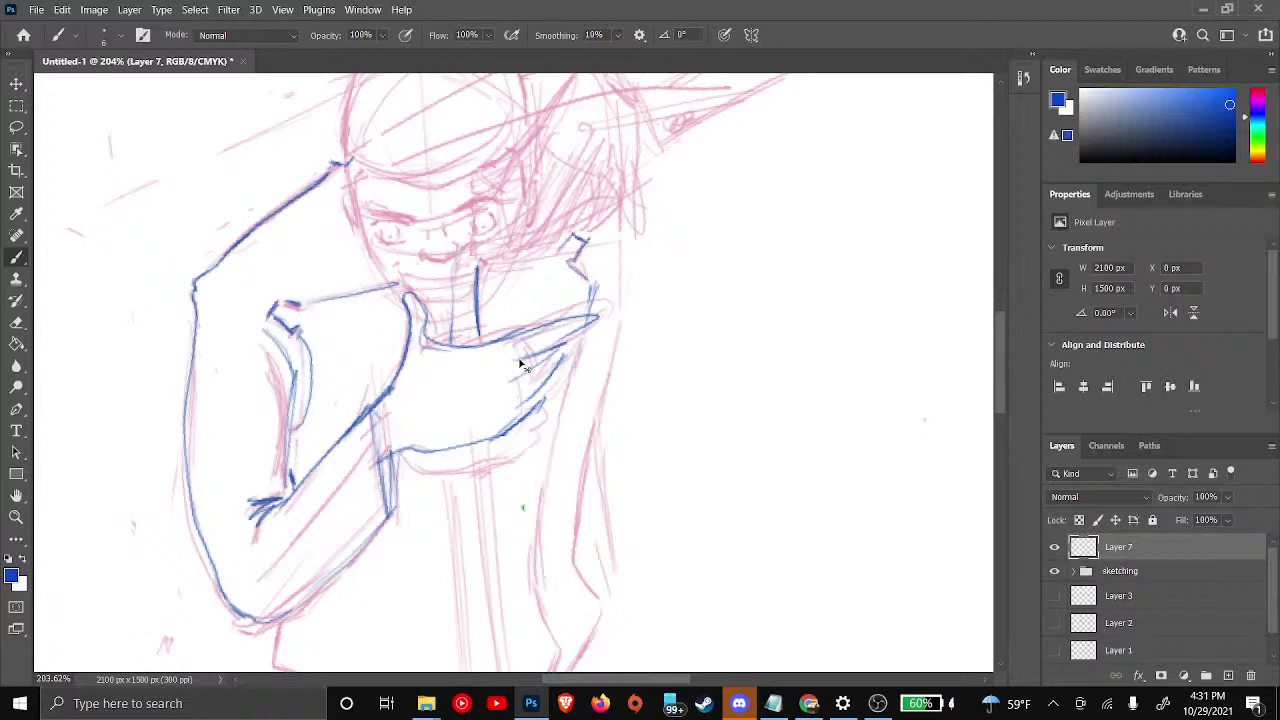
Switch to YouTube in Chrome, set the Mighty Vibes Vol 6 video to loop, and return to the Photoshop drawing
{"action": "key", "text": "alt+Tab"}
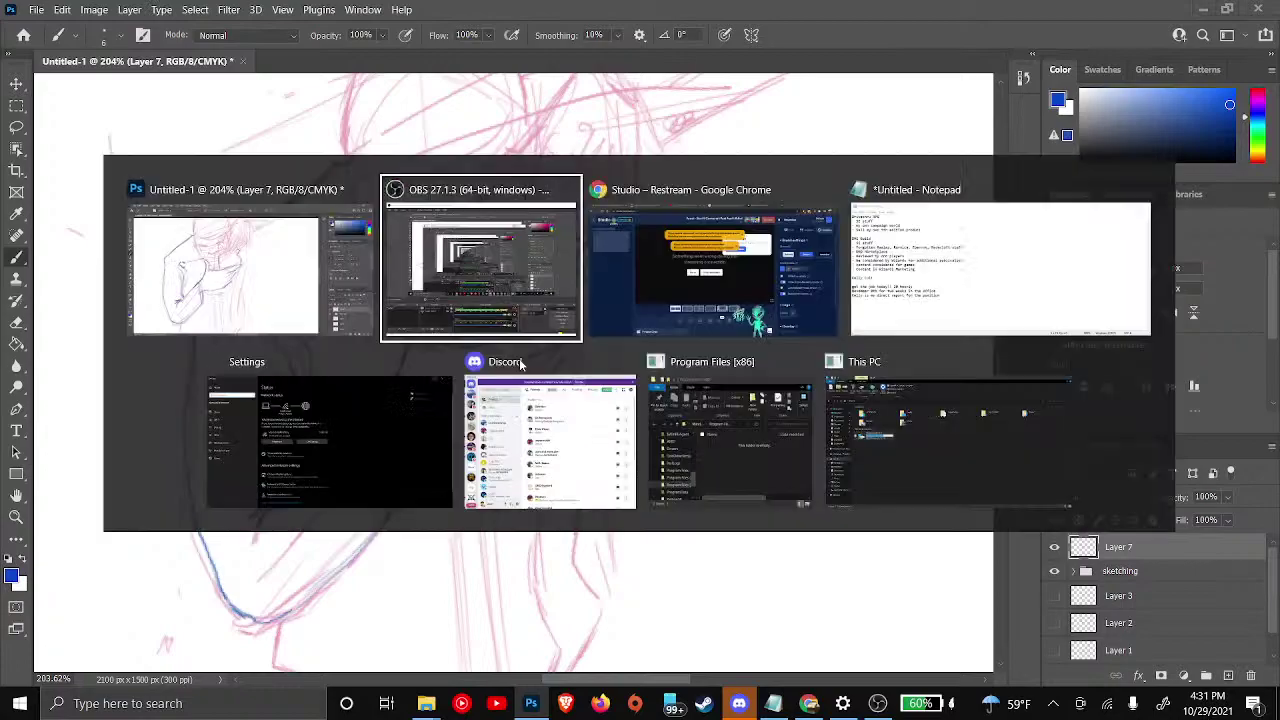
{"action": "key", "text": "alt+Tab"}
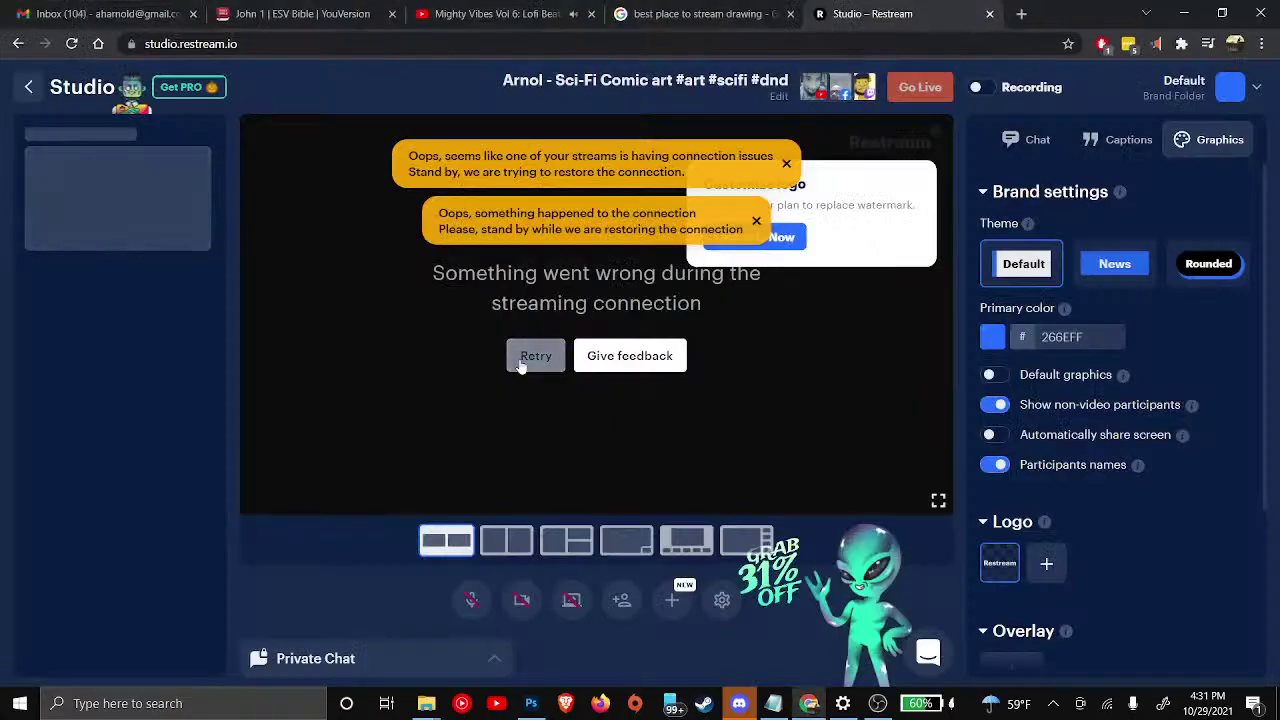
{"action": "key", "text": "ctrl+Tab"}
{"action": "key", "text": "ctrl+Tab"}
{"action": "key", "text": "ctrl+Tab"}
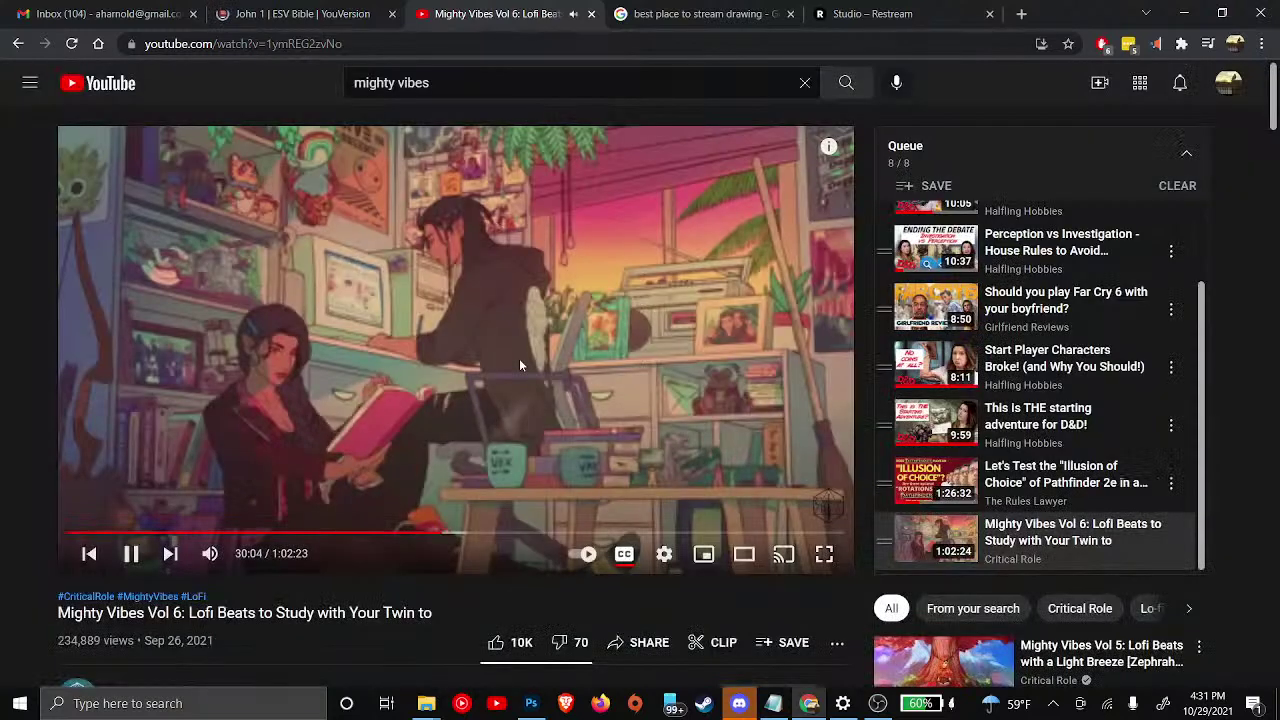
{"action": "right_click", "coordinate": [520, 361]}
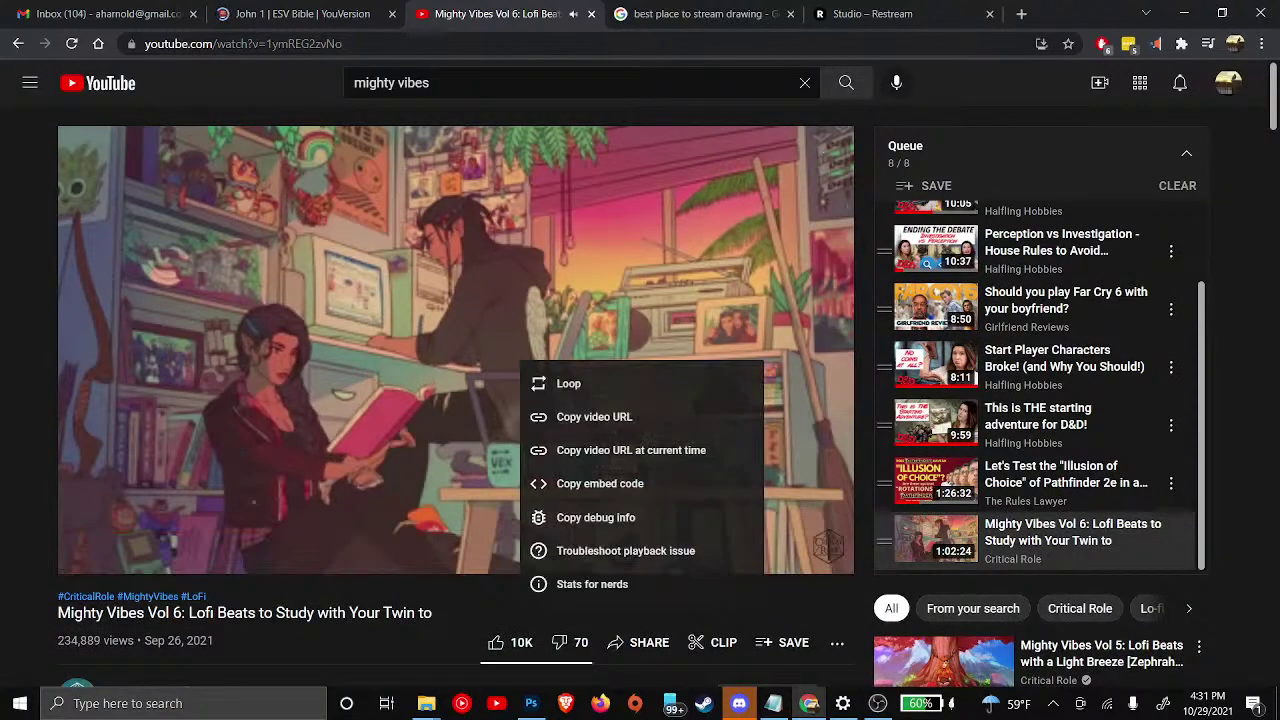
{"action": "left_click", "coordinate": [557, 385]}
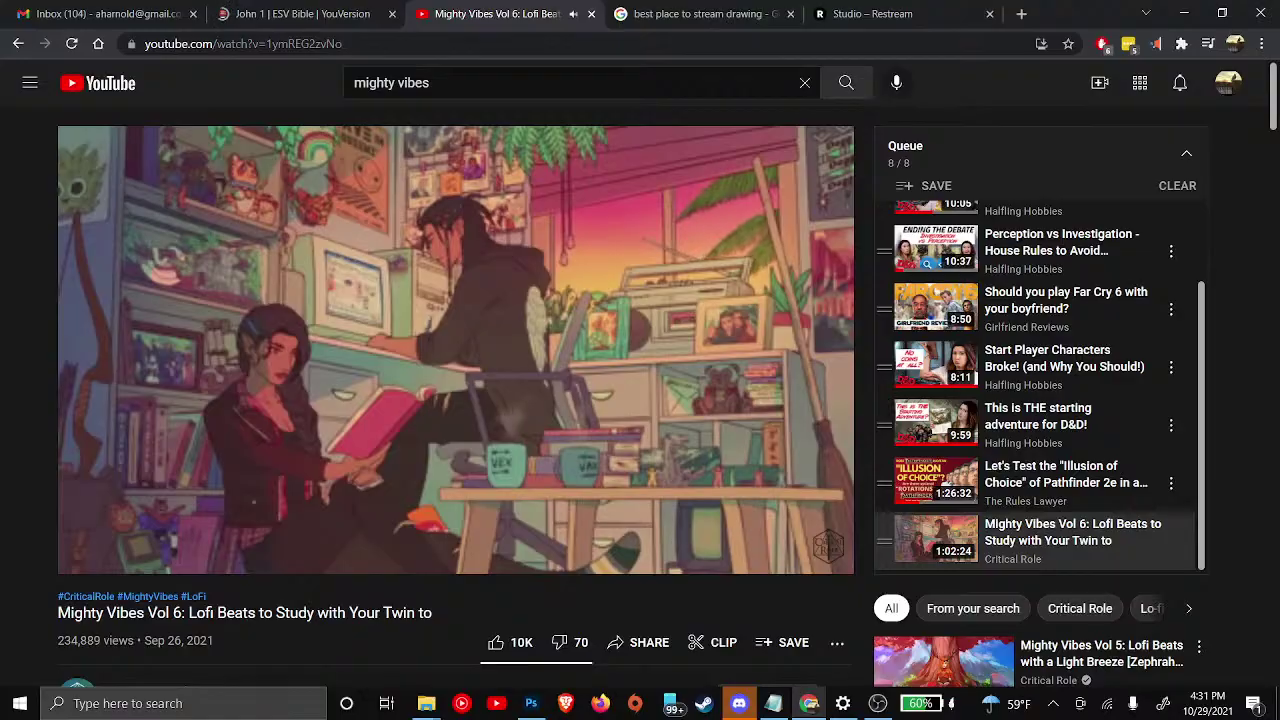
{"action": "key", "text": "alt+Tab"}
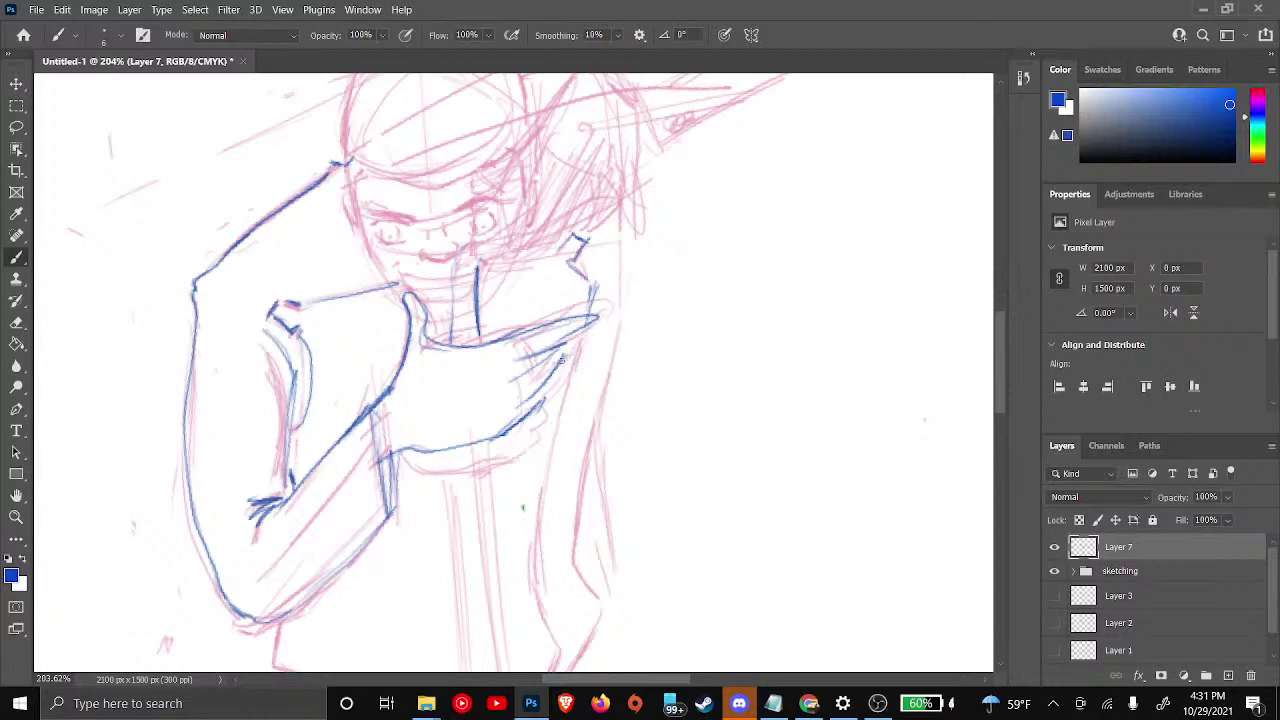
Outline the torso in blue with one long side line from the index finger to the hip, and draw its curved lower hem
{"action": "mouse_move", "coordinate": [582, 340]}
{"action": "left_mouse_down"}
{"action": "mouse_move", "coordinate": [536, 582]}
{"action": "mouse_move", "coordinate": [567, 652]}
{"action": "left_mouse_up"}
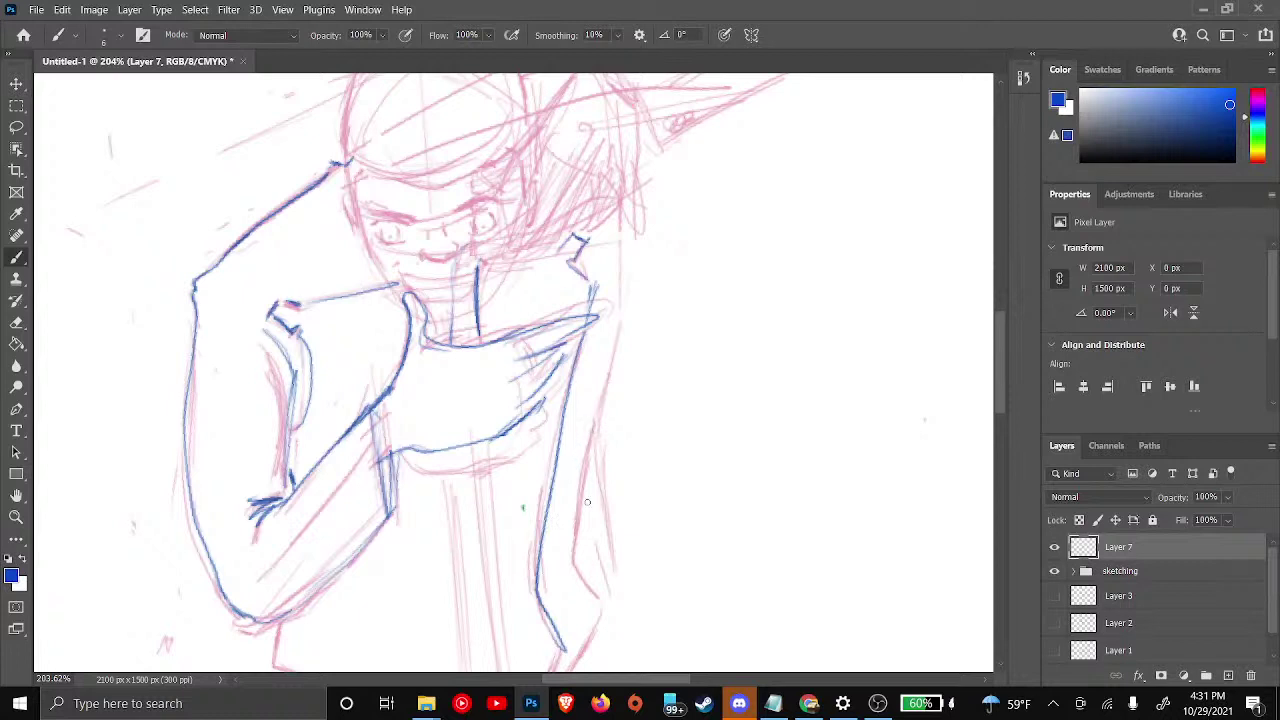
{"action": "scroll", "coordinate": [587, 503], "scroll_direction": "down", "scroll_amount": 3}
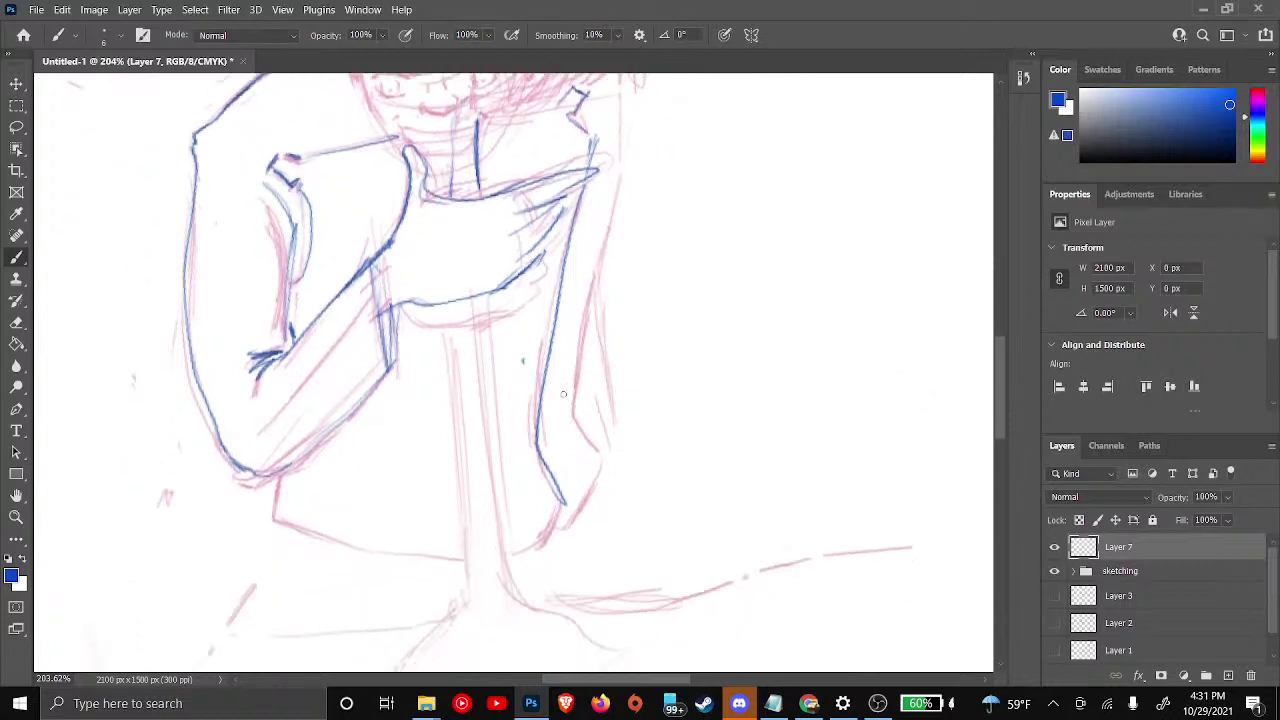
{"action": "left_click_drag", "start_coordinate": [508, 558], "coordinate": [562, 495]}
{"action": "key", "text": "ctrl+z"}
{"action": "mouse_move", "coordinate": [510, 556]}
{"action": "left_mouse_down"}
{"action": "mouse_move", "coordinate": [546, 536]}
{"action": "mouse_move", "coordinate": [563, 497]}
{"action": "left_mouse_up"}
{"action": "left_click_drag", "start_coordinate": [278, 468], "coordinate": [272, 520]}
{"action": "left_click_drag", "start_coordinate": [266, 518], "coordinate": [473, 570]}
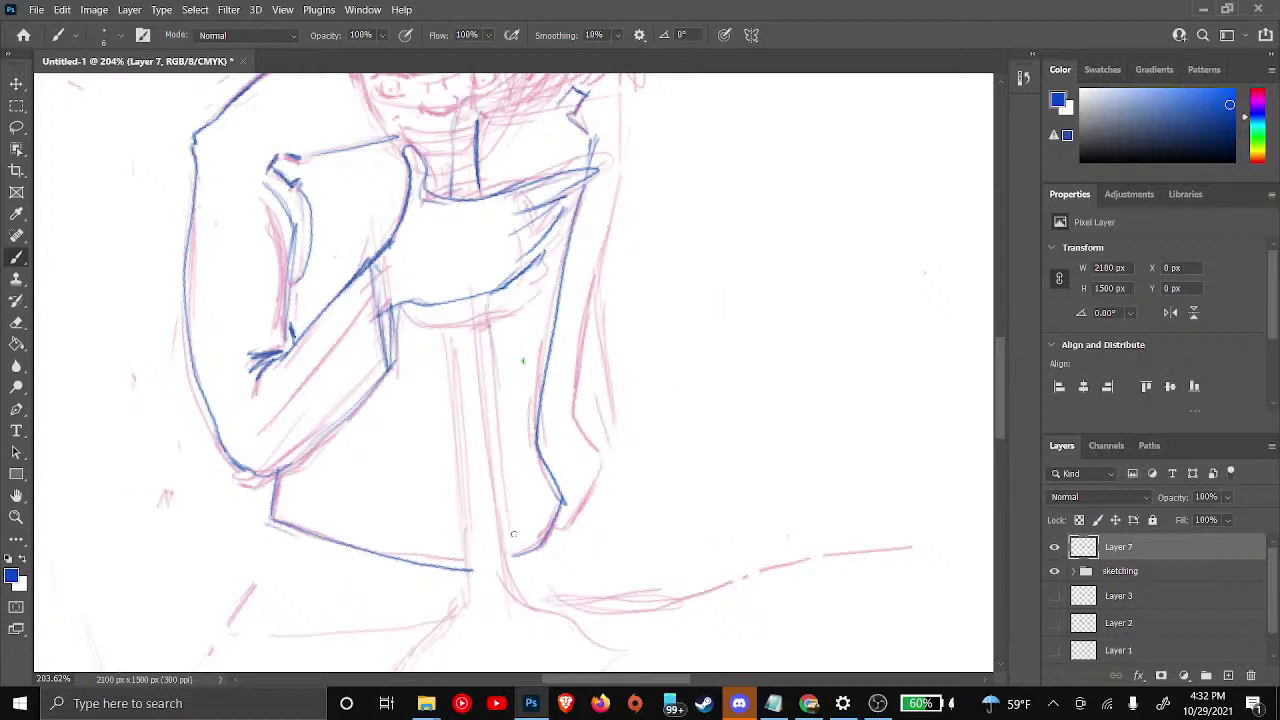
Draw both sides of the narrow central column in blue, from beneath the hand past the torso hem into its flared base
{"action": "left_click_drag", "start_coordinate": [509, 578], "coordinate": [464, 346]}
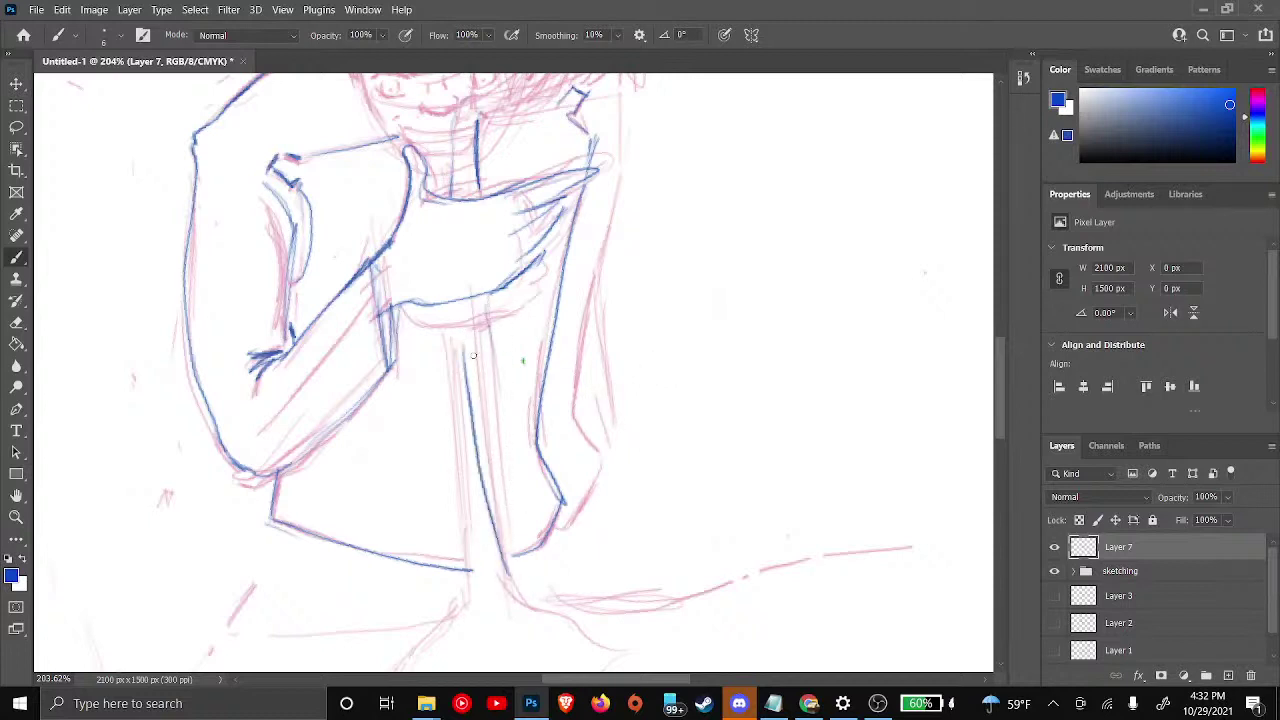
{"action": "key", "text": "ctrl+z"}
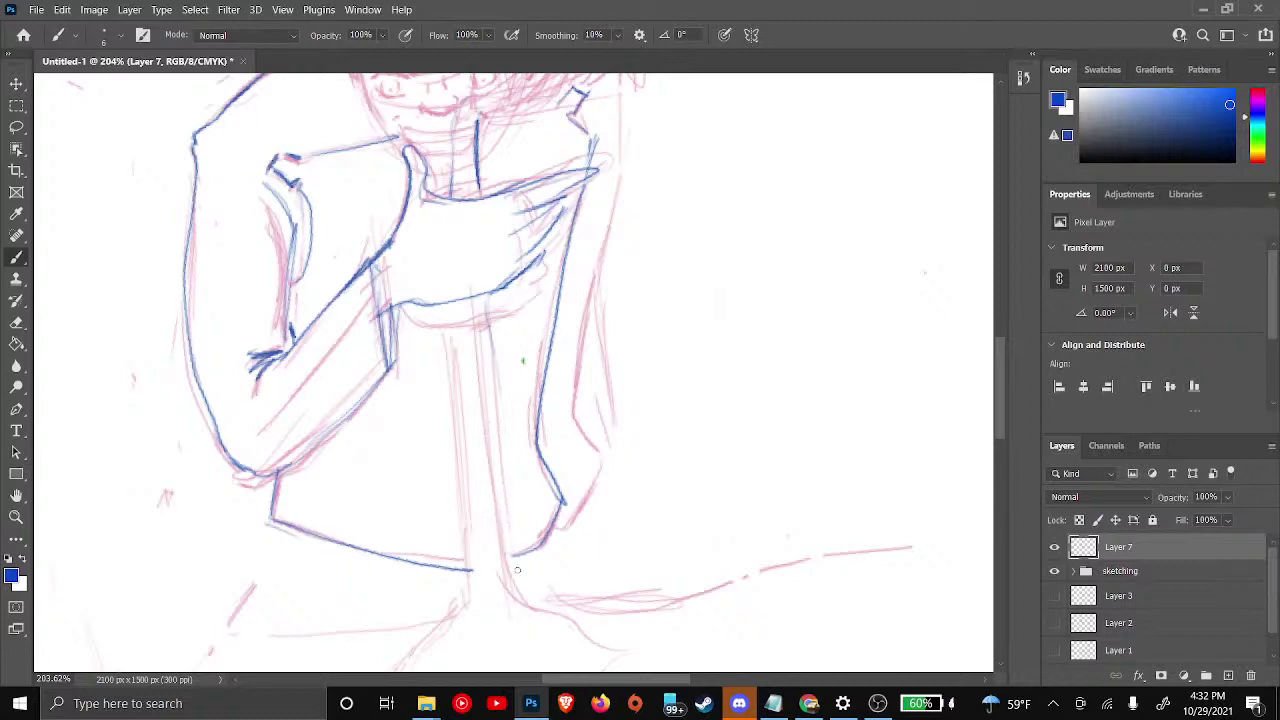
{"action": "mouse_move", "coordinate": [515, 551]}
{"action": "left_mouse_down"}
{"action": "mouse_move", "coordinate": [481, 298]}
{"action": "mouse_move", "coordinate": [484, 318]}
{"action": "left_mouse_up"}
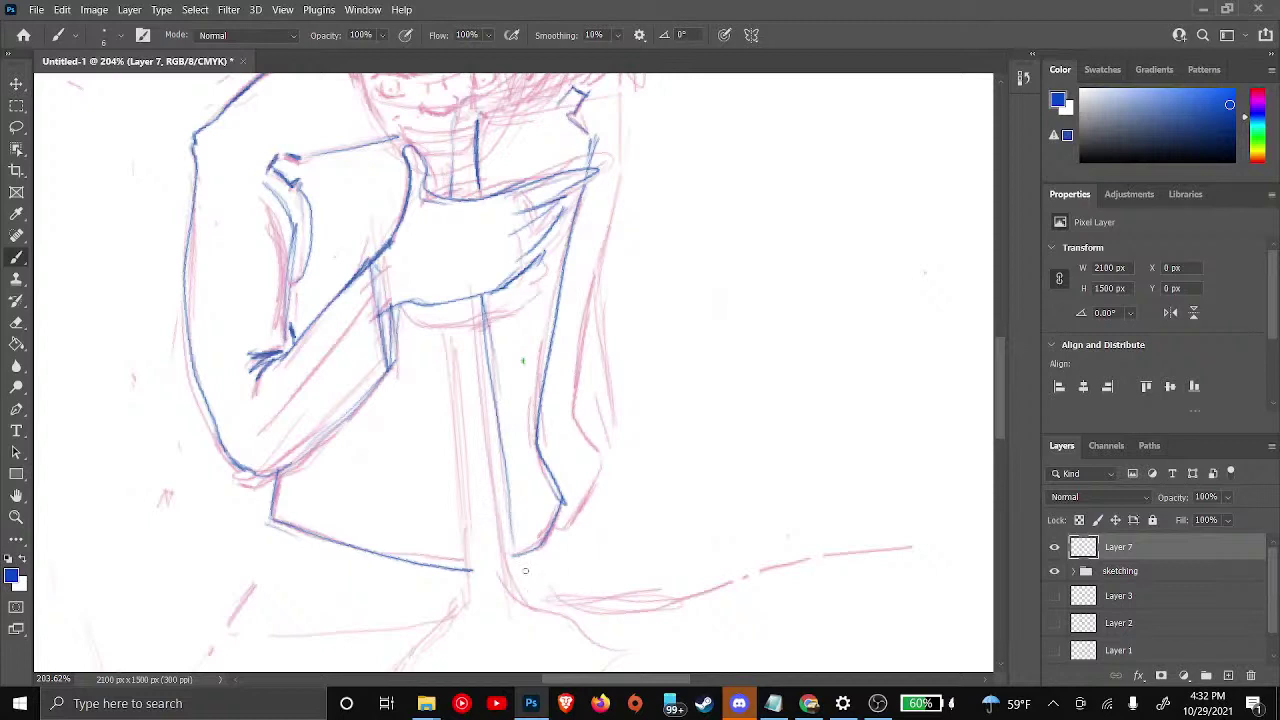
{"action": "mouse_move", "coordinate": [511, 521]}
{"action": "left_mouse_down"}
{"action": "mouse_move", "coordinate": [548, 610]}
{"action": "mouse_move", "coordinate": [650, 656]}
{"action": "left_mouse_up"}
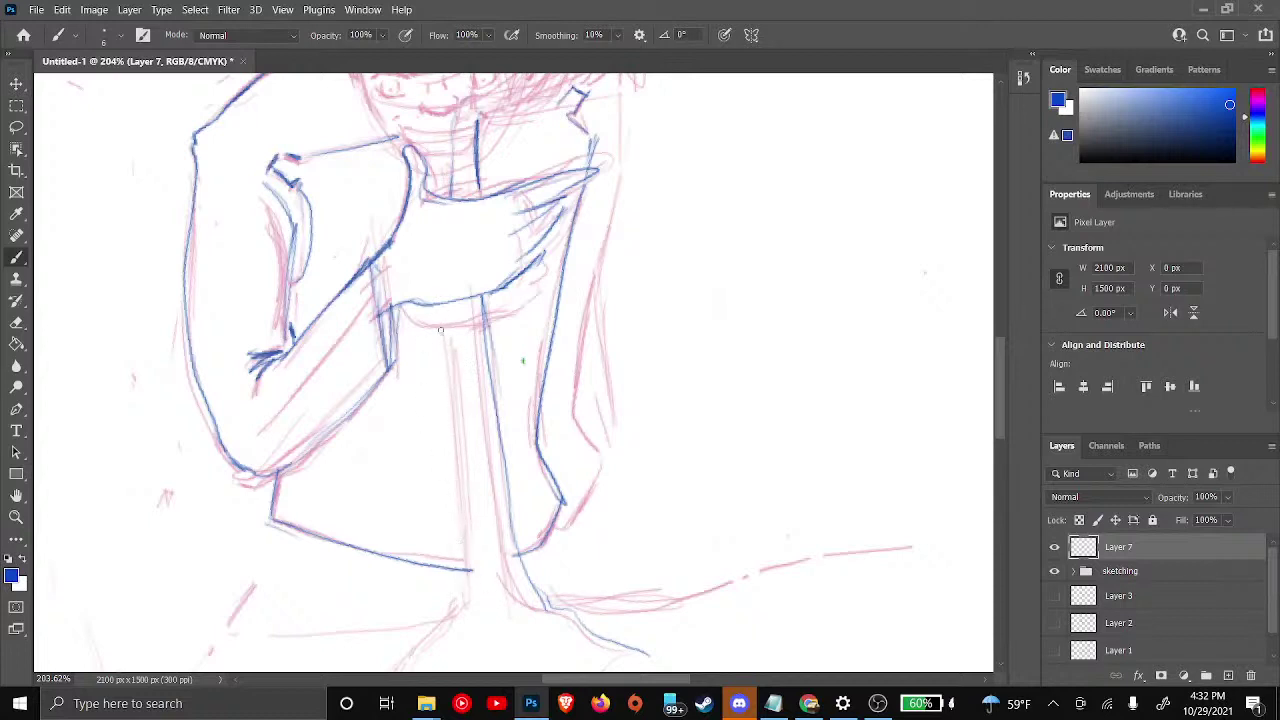
{"action": "mouse_move", "coordinate": [446, 304]}
{"action": "left_mouse_down"}
{"action": "mouse_move", "coordinate": [482, 600]}
{"action": "mouse_move", "coordinate": [461, 603]}
{"action": "mouse_move", "coordinate": [433, 642]}
{"action": "mouse_move", "coordinate": [447, 647]}
{"action": "mouse_move", "coordinate": [418, 664]}
{"action": "mouse_move", "coordinate": [429, 643]}
{"action": "mouse_move", "coordinate": [396, 670]}
{"action": "left_mouse_up"}
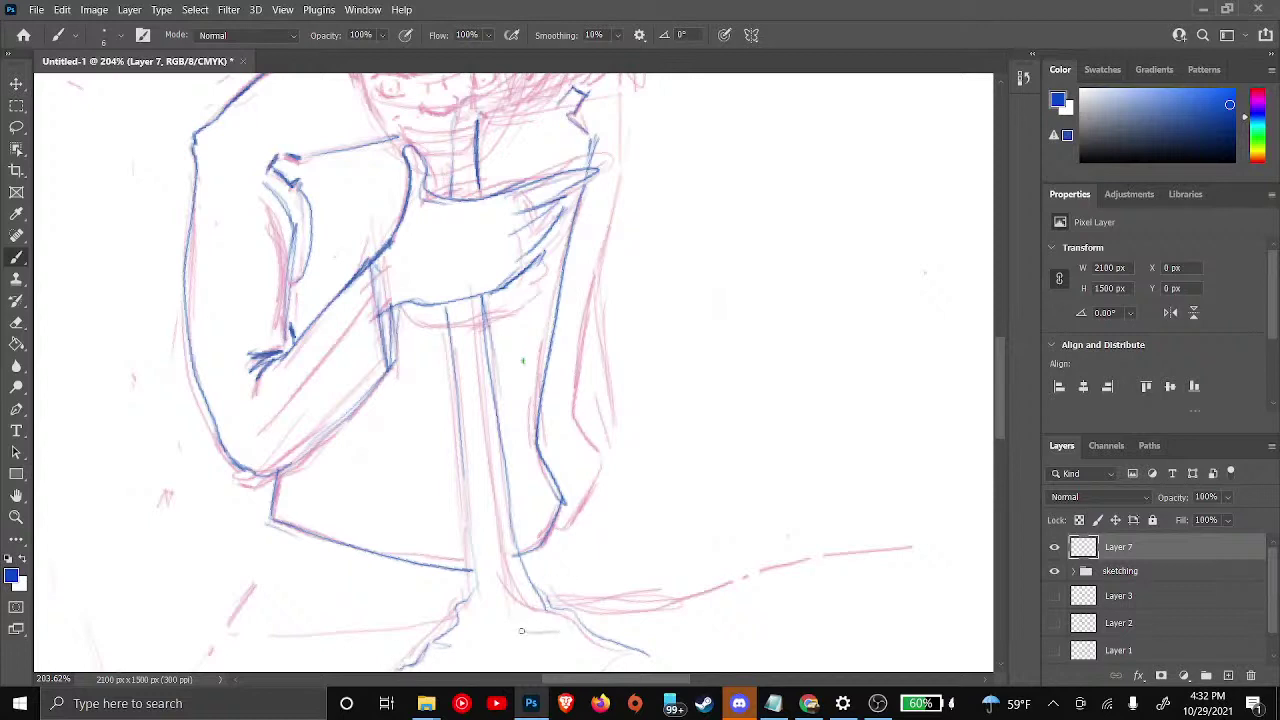
Add short fold marks inside the column's flared base and close it with a wavy bottom edge
{"action": "mouse_move", "coordinate": [560, 632]}
{"action": "left_mouse_down"}
{"action": "mouse_move", "coordinate": [509, 612]}
{"action": "mouse_move", "coordinate": [507, 593]}
{"action": "mouse_move", "coordinate": [546, 609]}
{"action": "mouse_move", "coordinate": [517, 609]}
{"action": "mouse_move", "coordinate": [529, 602]}
{"action": "mouse_move", "coordinate": [507, 590]}
{"action": "mouse_move", "coordinate": [473, 608]}
{"action": "mouse_move", "coordinate": [499, 594]}
{"action": "mouse_move", "coordinate": [474, 637]}
{"action": "left_mouse_up"}
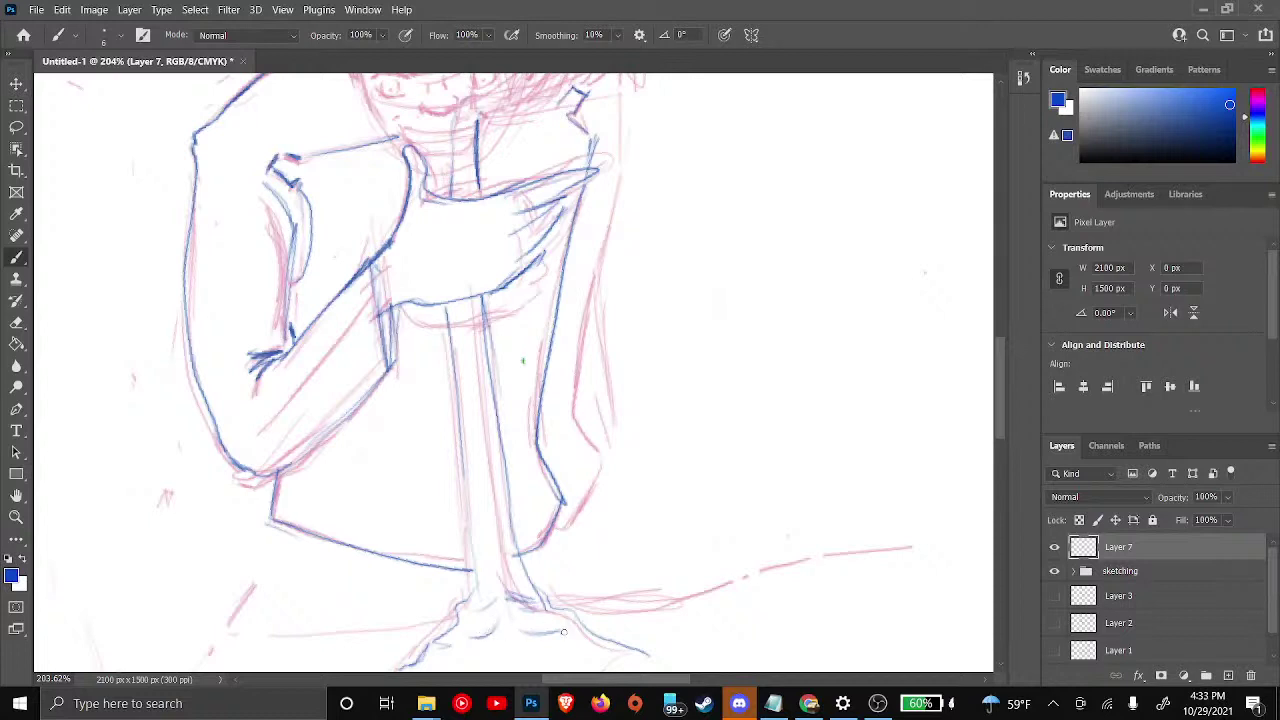
{"action": "left_click_drag", "start_coordinate": [557, 656], "coordinate": [597, 656]}
{"action": "scroll", "coordinate": [598, 537], "scroll_direction": "down", "scroll_amount": 3}
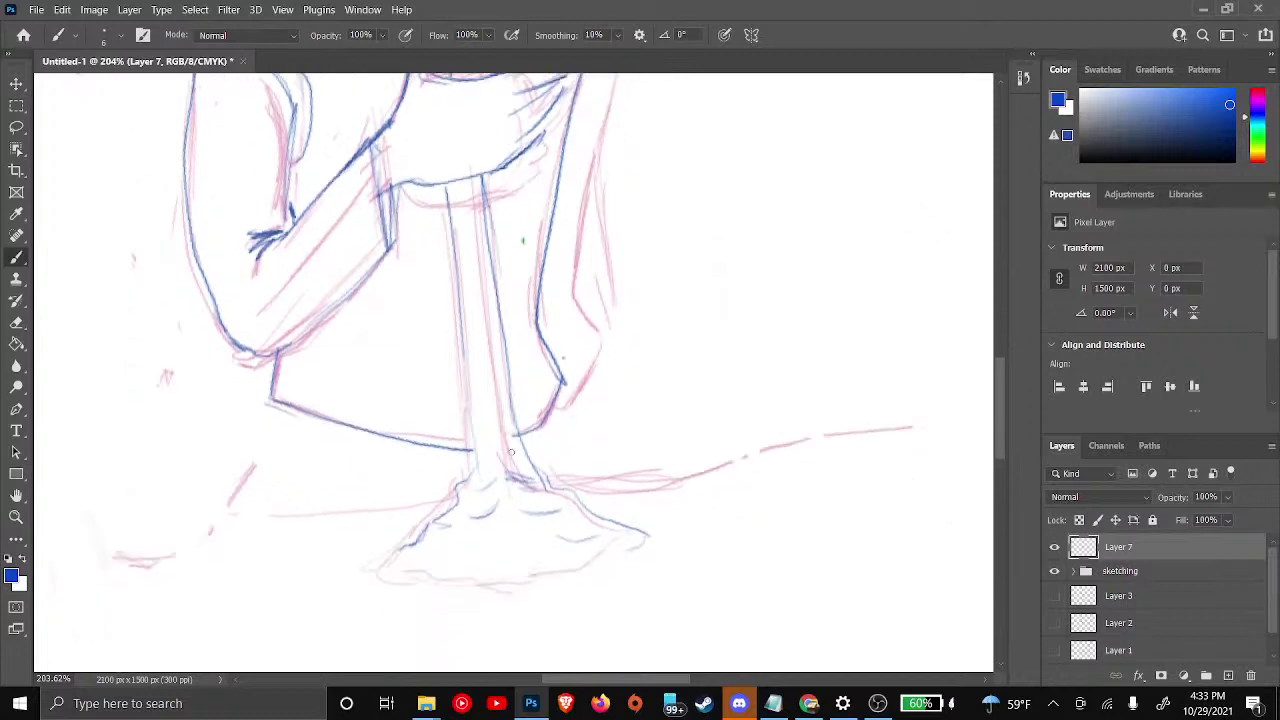
{"action": "mouse_move", "coordinate": [399, 547]}
{"action": "left_mouse_down"}
{"action": "mouse_move", "coordinate": [369, 584]}
{"action": "mouse_move", "coordinate": [554, 566]}
{"action": "mouse_move", "coordinate": [550, 581]}
{"action": "mouse_move", "coordinate": [523, 579]}
{"action": "mouse_move", "coordinate": [638, 543]}
{"action": "left_mouse_up"}
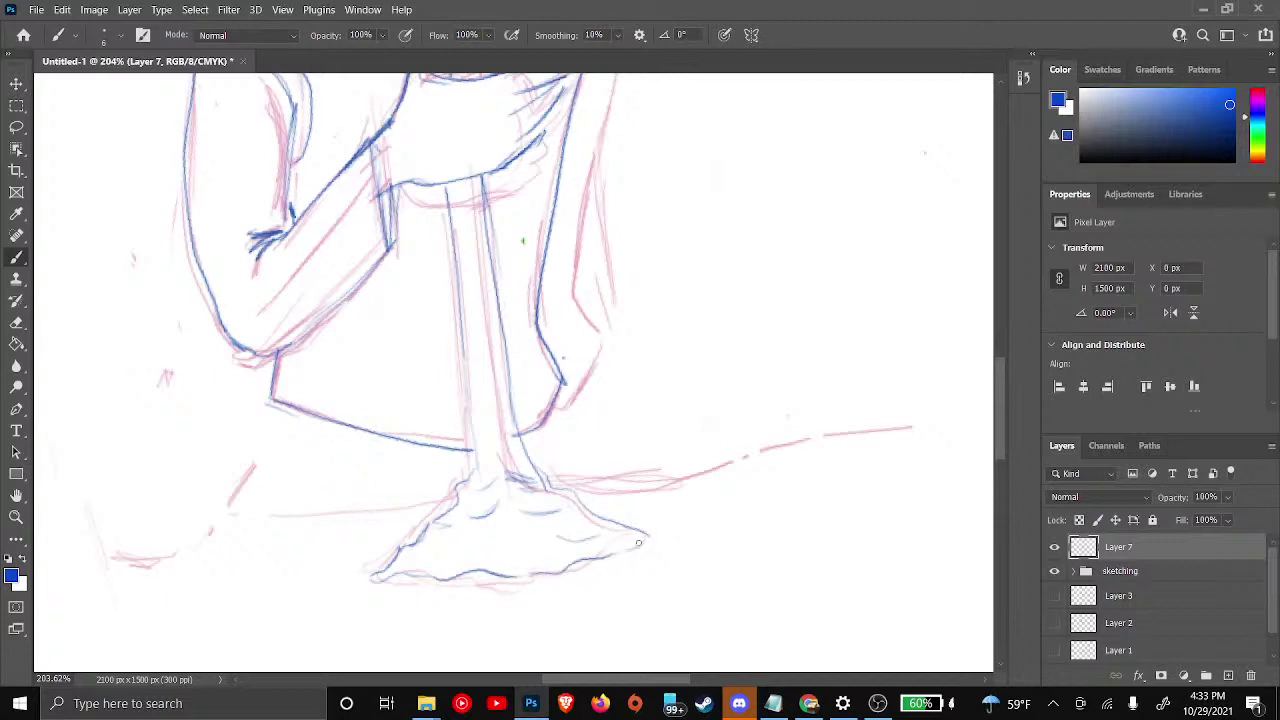
Draw the figure's outer line beside the pointing fingers, from below the hair inward along the torso and back out near the hip
{"action": "scroll", "coordinate": [554, 440], "scroll_direction": "up", "scroll_amount": 5}
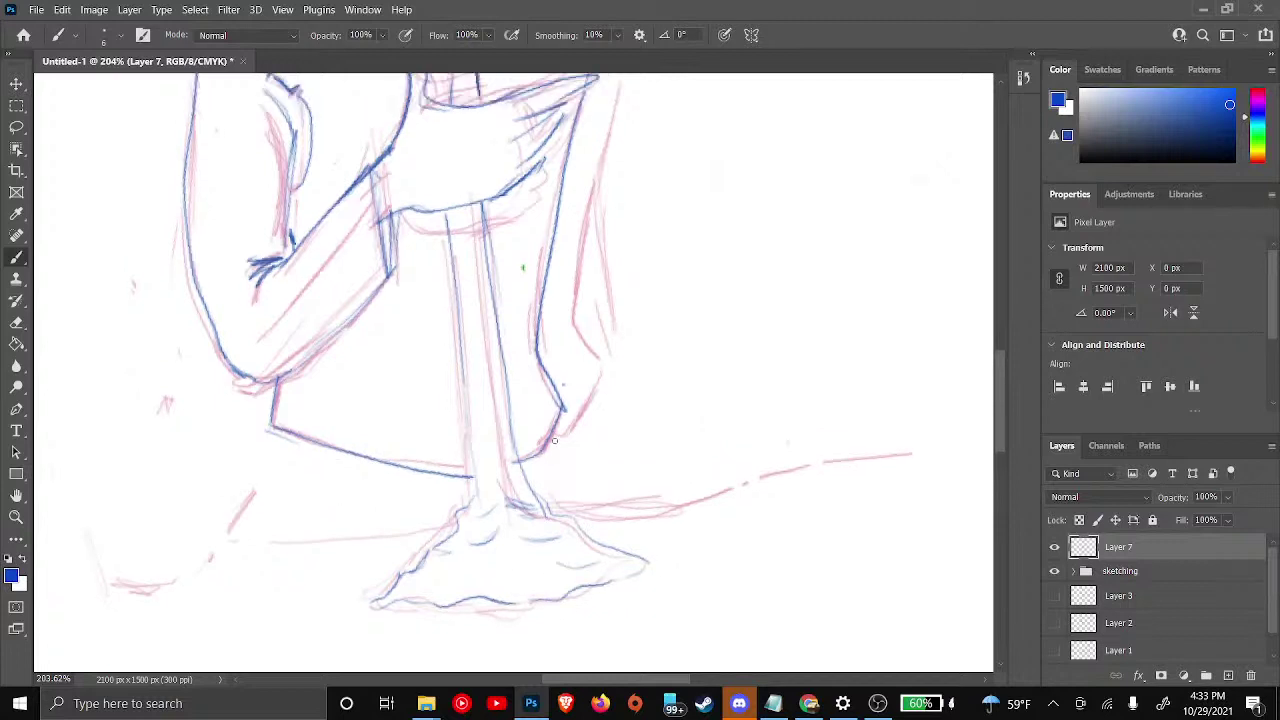
{"action": "scroll", "coordinate": [531, 406], "scroll_direction": "up", "scroll_amount": 1}
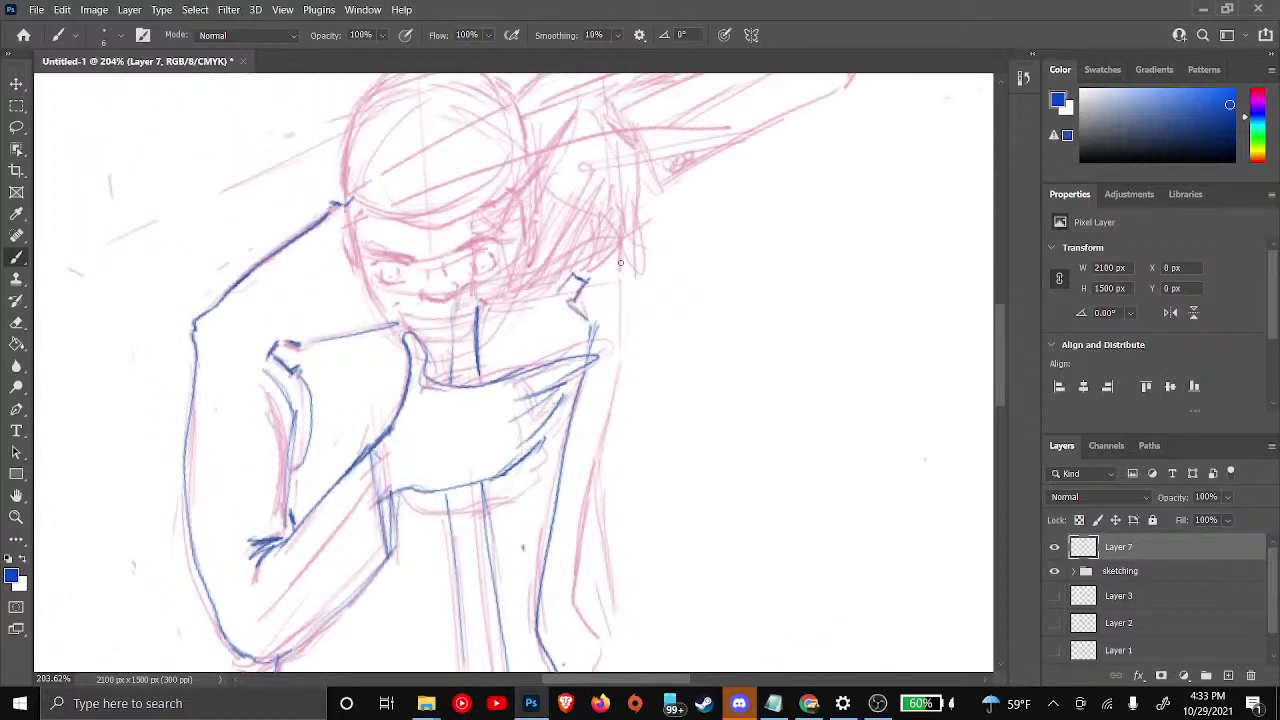
{"action": "left_click_drag", "start_coordinate": [620, 356], "coordinate": [585, 472]}
{"action": "mouse_move", "coordinate": [609, 410]}
{"action": "left_mouse_down"}
{"action": "mouse_move", "coordinate": [572, 550]}
{"action": "mouse_move", "coordinate": [580, 600]}
{"action": "mouse_move", "coordinate": [620, 647]}
{"action": "left_mouse_up"}
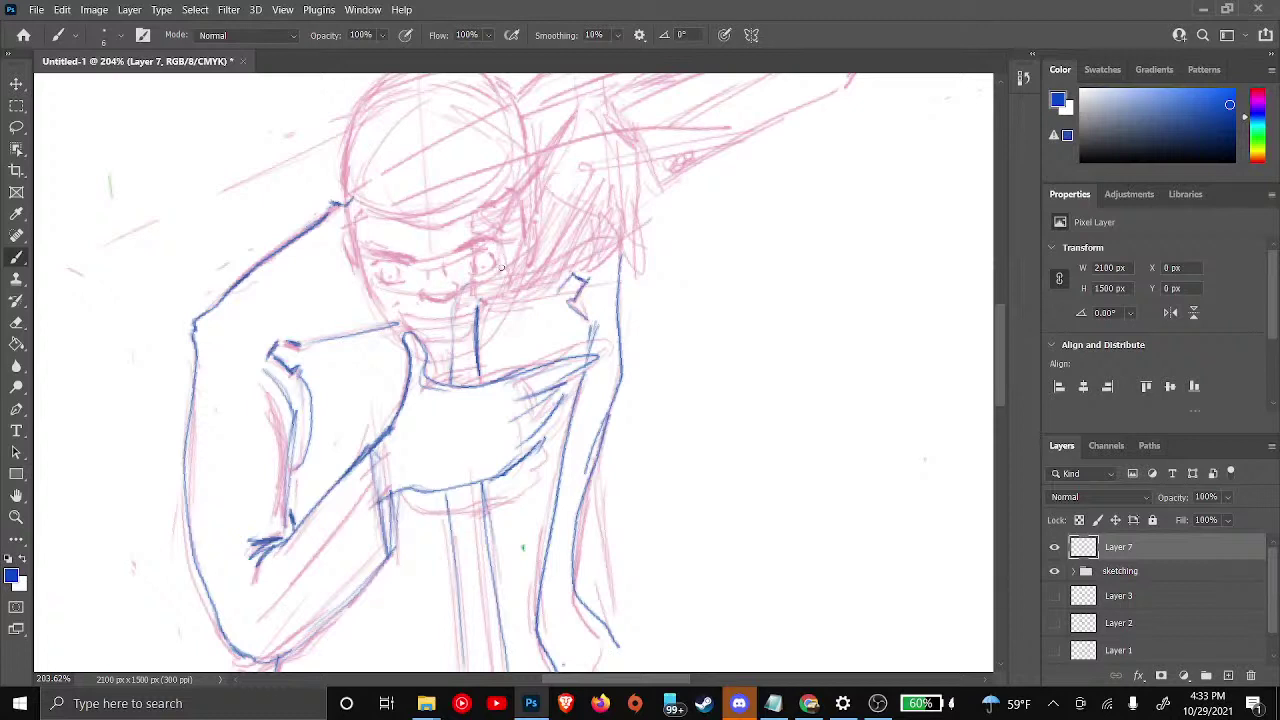
Handwrite "I think" in the blank area beside the figure, and undo the word "think"
{"action": "scroll", "coordinate": [508, 267], "scroll_direction": "up", "scroll_amount": 3}
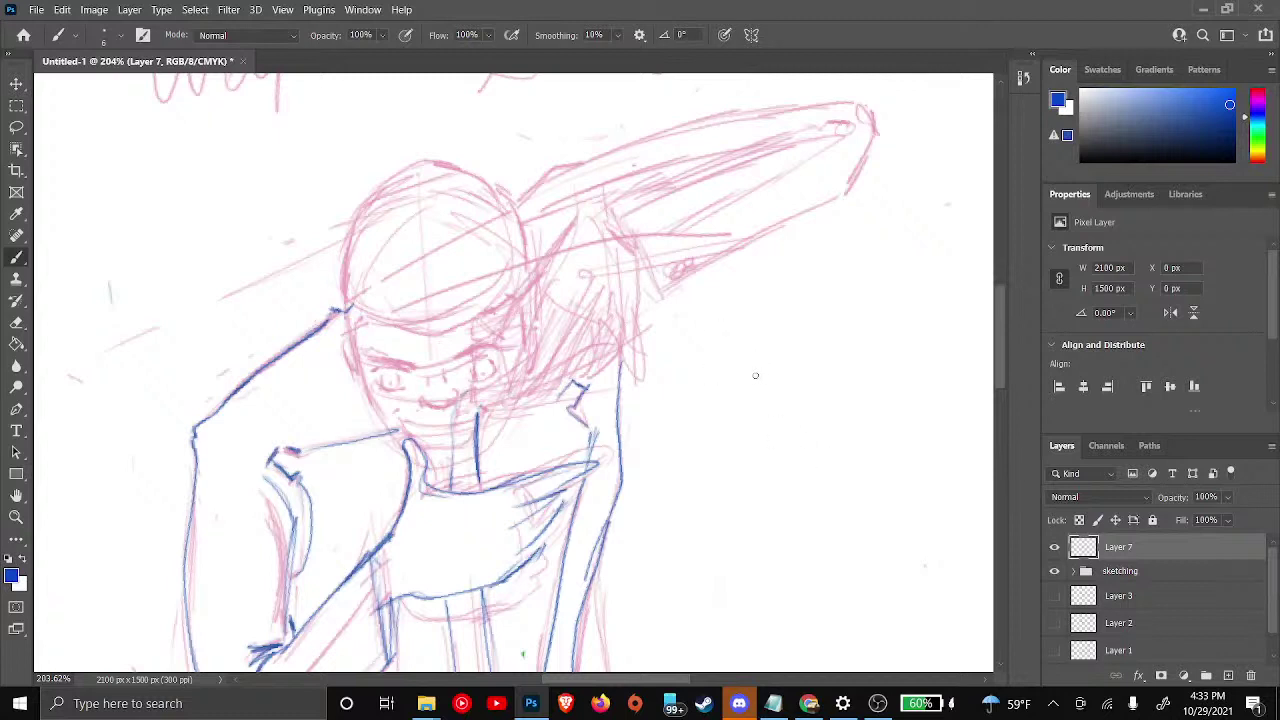
{"action": "left_click_drag", "start_coordinate": [768, 410], "coordinate": [785, 448]}
{"action": "left_click_drag", "start_coordinate": [804, 376], "coordinate": [810, 448]}
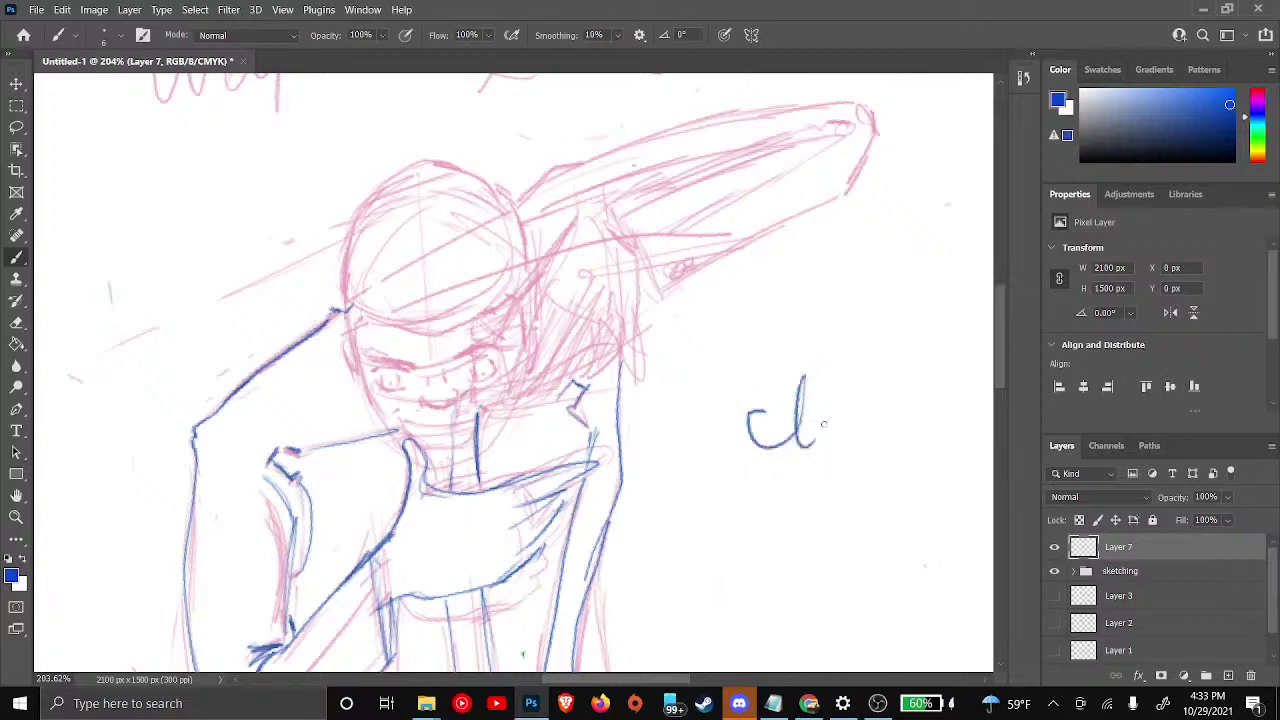
{"action": "mouse_move", "coordinate": [870, 376]}
{"action": "left_mouse_down"}
{"action": "mouse_move", "coordinate": [856, 430]}
{"action": "mouse_move", "coordinate": [880, 392]}
{"action": "mouse_move", "coordinate": [898, 450]}
{"action": "left_mouse_up"}
{"action": "mouse_move", "coordinate": [925, 364]}
{"action": "left_mouse_down"}
{"action": "mouse_move", "coordinate": [905, 456]}
{"action": "mouse_move", "coordinate": [931, 449]}
{"action": "left_mouse_up"}
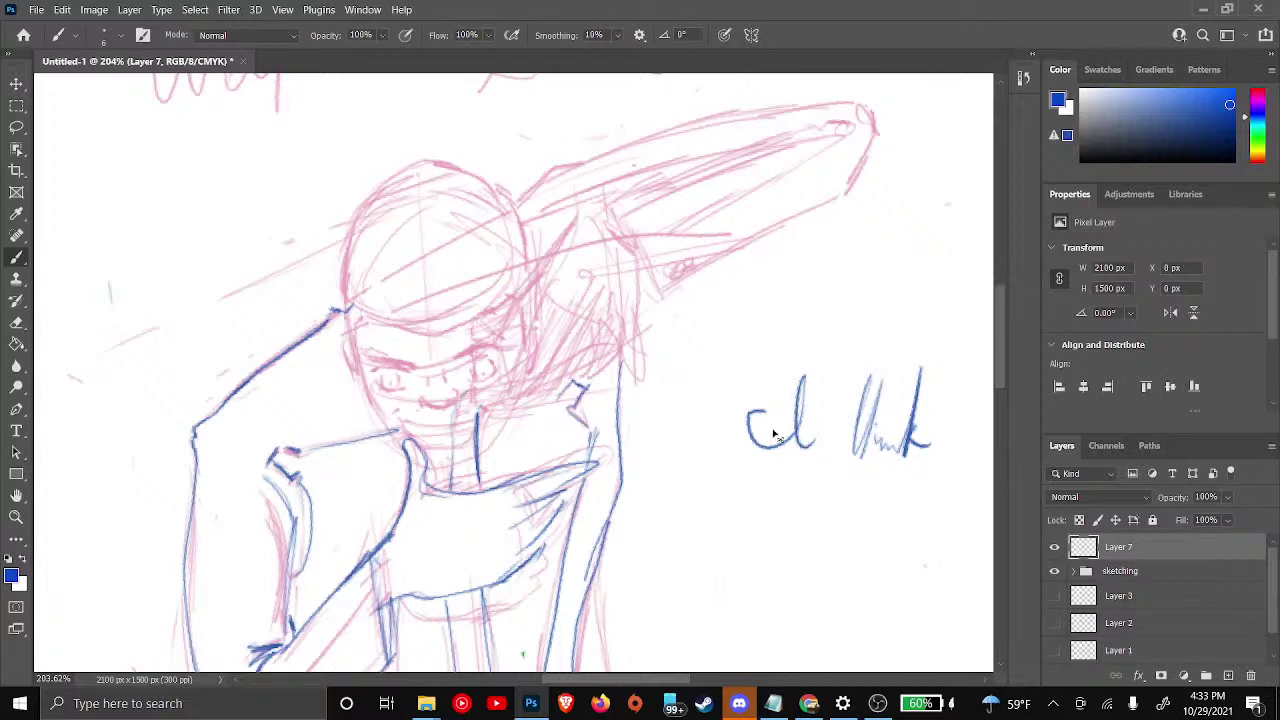
{"action": "key", "text": "ctrl+z"}
{"action": "key", "text": "ctrl+z"}
{"action": "key", "text": "ctrl+z"}
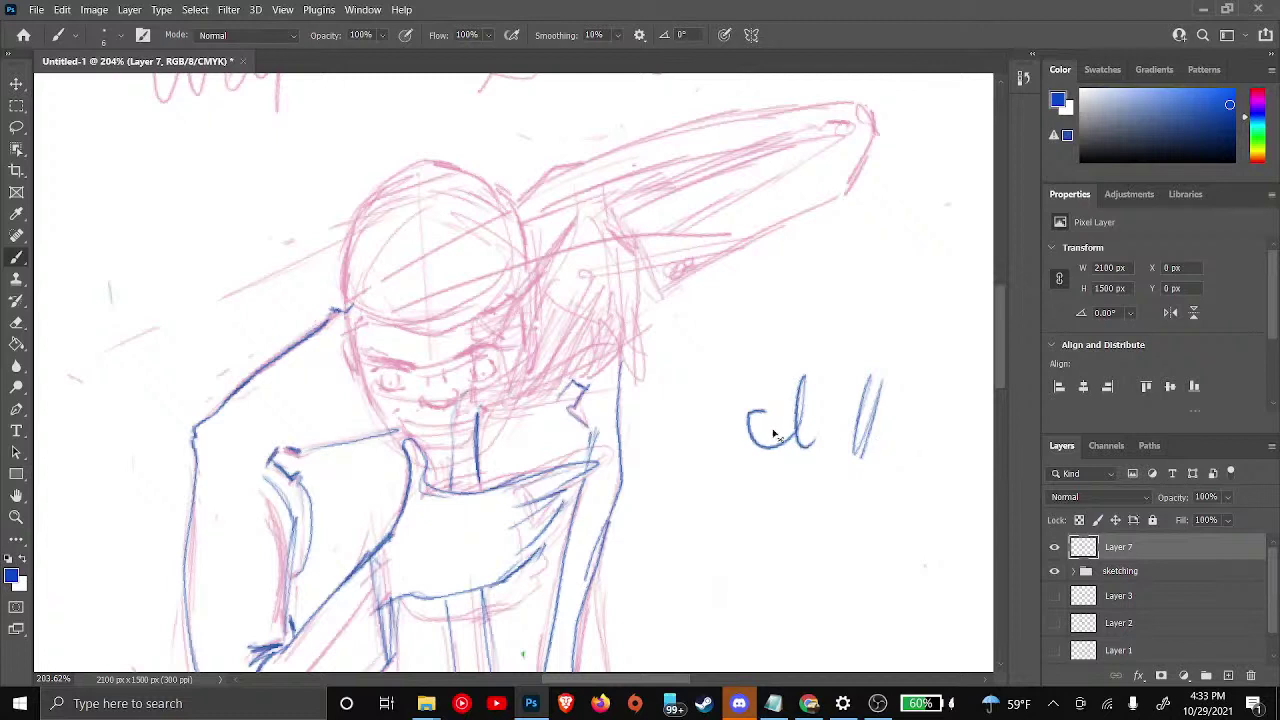
{"action": "key", "text": "ctrl+z"}
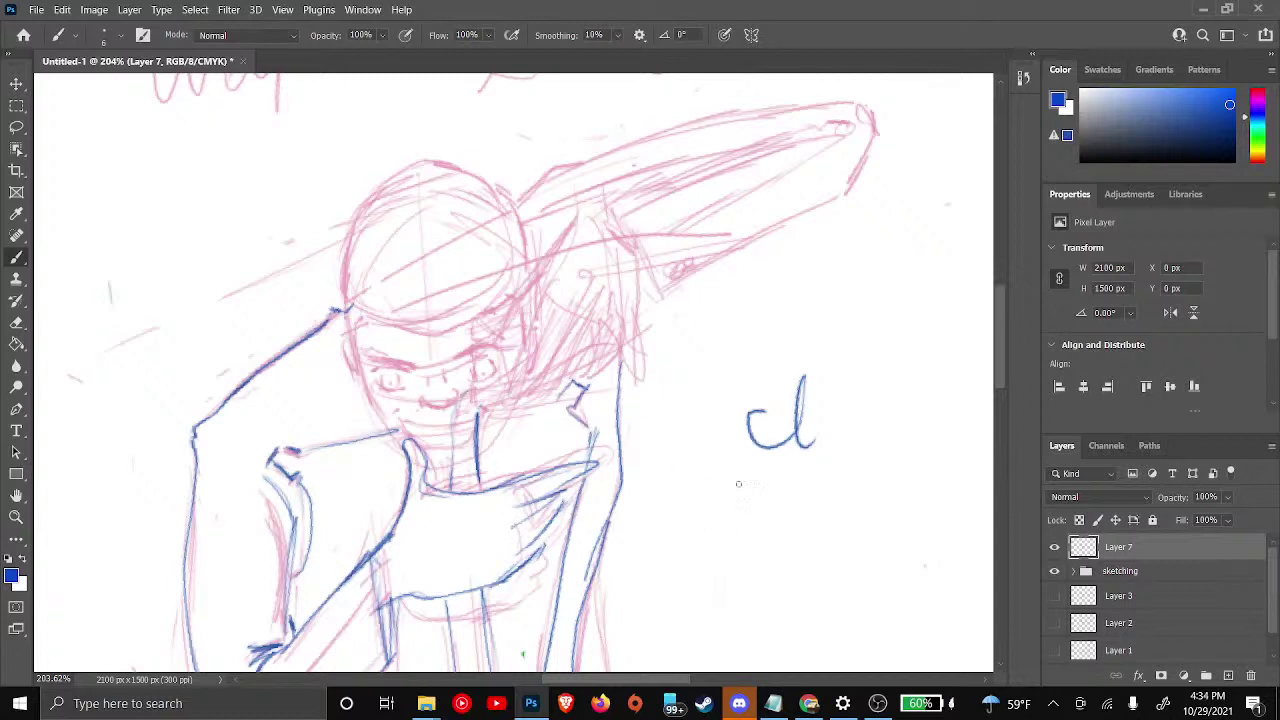
Handwrite "think I'm not tracing right" over three lines below the "I" beside the figure
{"action": "left_click_drag", "start_coordinate": [750, 474], "coordinate": [708, 562]}
{"action": "mouse_move", "coordinate": [744, 500]}
{"action": "left_mouse_down"}
{"action": "mouse_move", "coordinate": [747, 541]}
{"action": "mouse_move", "coordinate": [768, 508]}
{"action": "left_mouse_up"}
{"action": "mouse_move", "coordinate": [778, 468]}
{"action": "left_mouse_down"}
{"action": "mouse_move", "coordinate": [760, 546]}
{"action": "mouse_move", "coordinate": [780, 538]}
{"action": "left_mouse_up"}
{"action": "mouse_move", "coordinate": [702, 529]}
{"action": "left_mouse_down"}
{"action": "mouse_move", "coordinate": [736, 516]}
{"action": "mouse_move", "coordinate": [810, 535]}
{"action": "mouse_move", "coordinate": [838, 470]}
{"action": "mouse_move", "coordinate": [874, 508]}
{"action": "mouse_move", "coordinate": [844, 489]}
{"action": "mouse_move", "coordinate": [852, 505]}
{"action": "mouse_move", "coordinate": [888, 500]}
{"action": "left_mouse_up"}
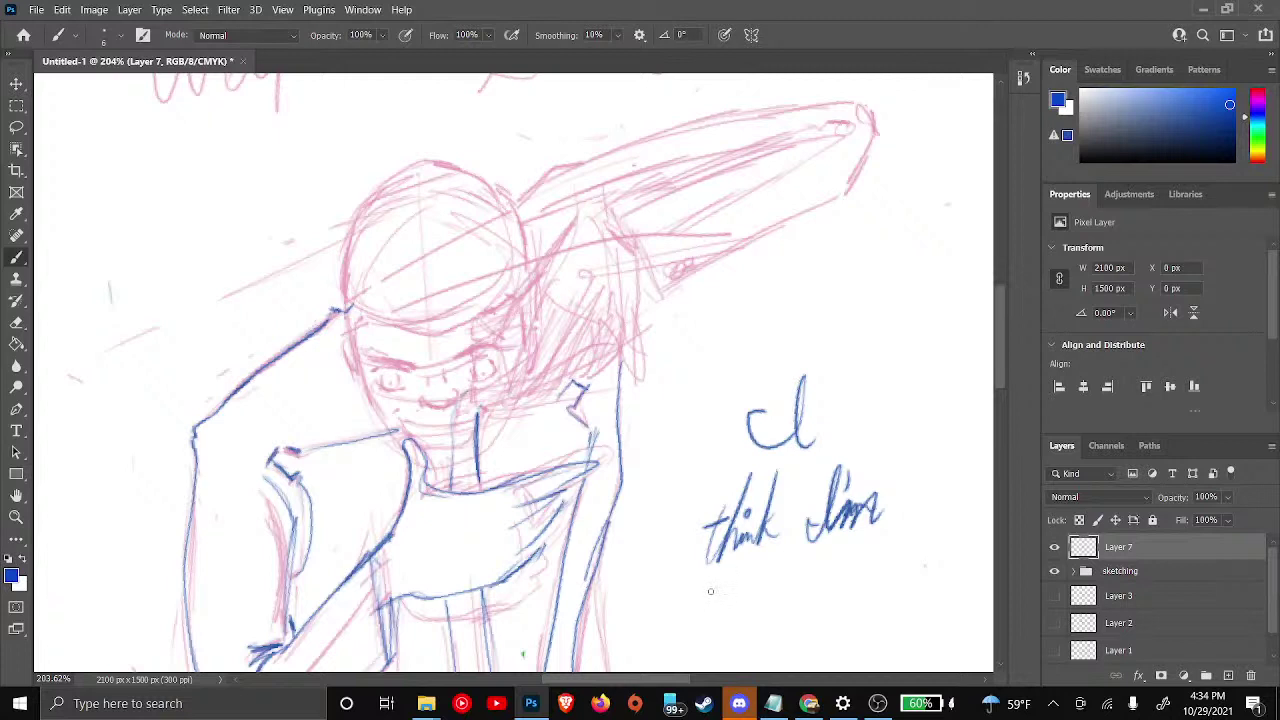
{"action": "mouse_move", "coordinate": [701, 592]}
{"action": "left_mouse_down"}
{"action": "mouse_move", "coordinate": [728, 571]}
{"action": "mouse_move", "coordinate": [727, 601]}
{"action": "mouse_move", "coordinate": [741, 599]}
{"action": "mouse_move", "coordinate": [758, 554]}
{"action": "mouse_move", "coordinate": [752, 594]}
{"action": "left_mouse_up"}
{"action": "mouse_move", "coordinate": [740, 580]}
{"action": "left_mouse_down"}
{"action": "mouse_move", "coordinate": [776, 568]}
{"action": "mouse_move", "coordinate": [783, 598]}
{"action": "mouse_move", "coordinate": [800, 582]}
{"action": "mouse_move", "coordinate": [834, 590]}
{"action": "mouse_move", "coordinate": [882, 572]}
{"action": "mouse_move", "coordinate": [884, 620]}
{"action": "mouse_move", "coordinate": [906, 568]}
{"action": "left_mouse_up"}
{"action": "left_click_drag", "start_coordinate": [776, 580], "coordinate": [822, 564]}
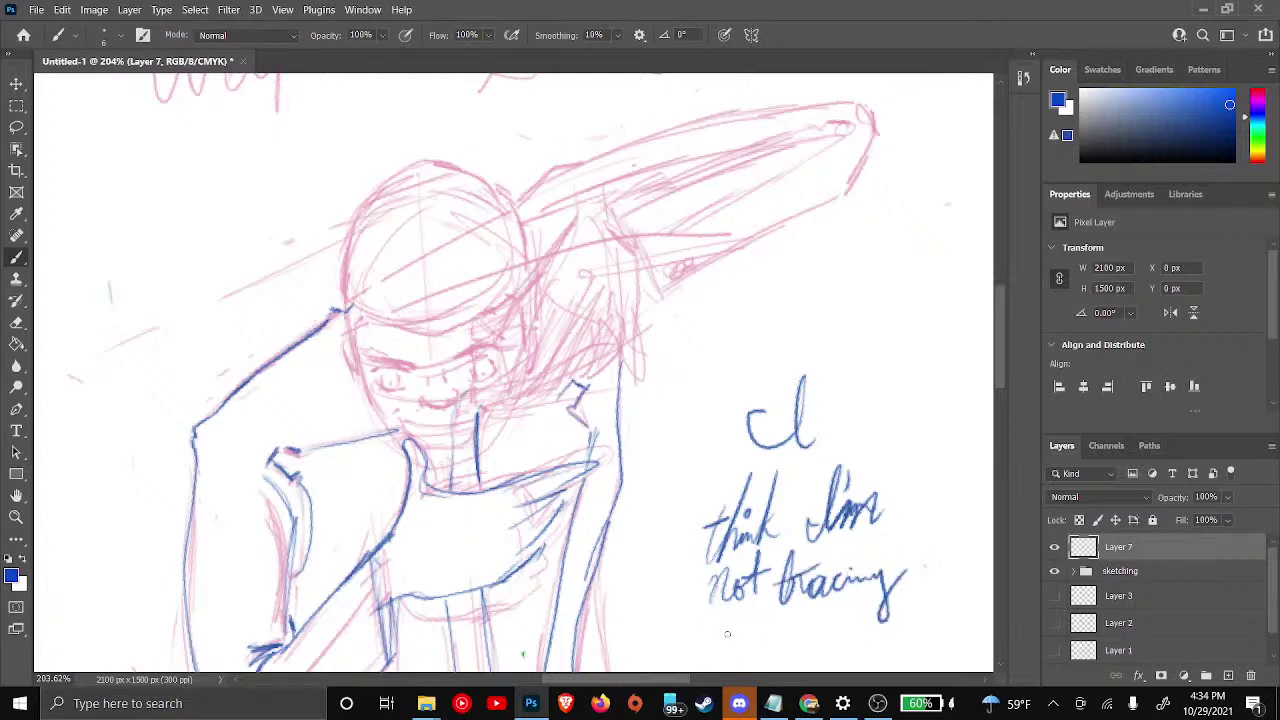
{"action": "mouse_move", "coordinate": [718, 650]}
{"action": "left_mouse_down"}
{"action": "mouse_move", "coordinate": [741, 623]}
{"action": "mouse_move", "coordinate": [767, 637]}
{"action": "mouse_move", "coordinate": [777, 624]}
{"action": "mouse_move", "coordinate": [792, 663]}
{"action": "mouse_move", "coordinate": [796, 618]}
{"action": "mouse_move", "coordinate": [807, 641]}
{"action": "mouse_move", "coordinate": [832, 622]}
{"action": "left_mouse_up"}
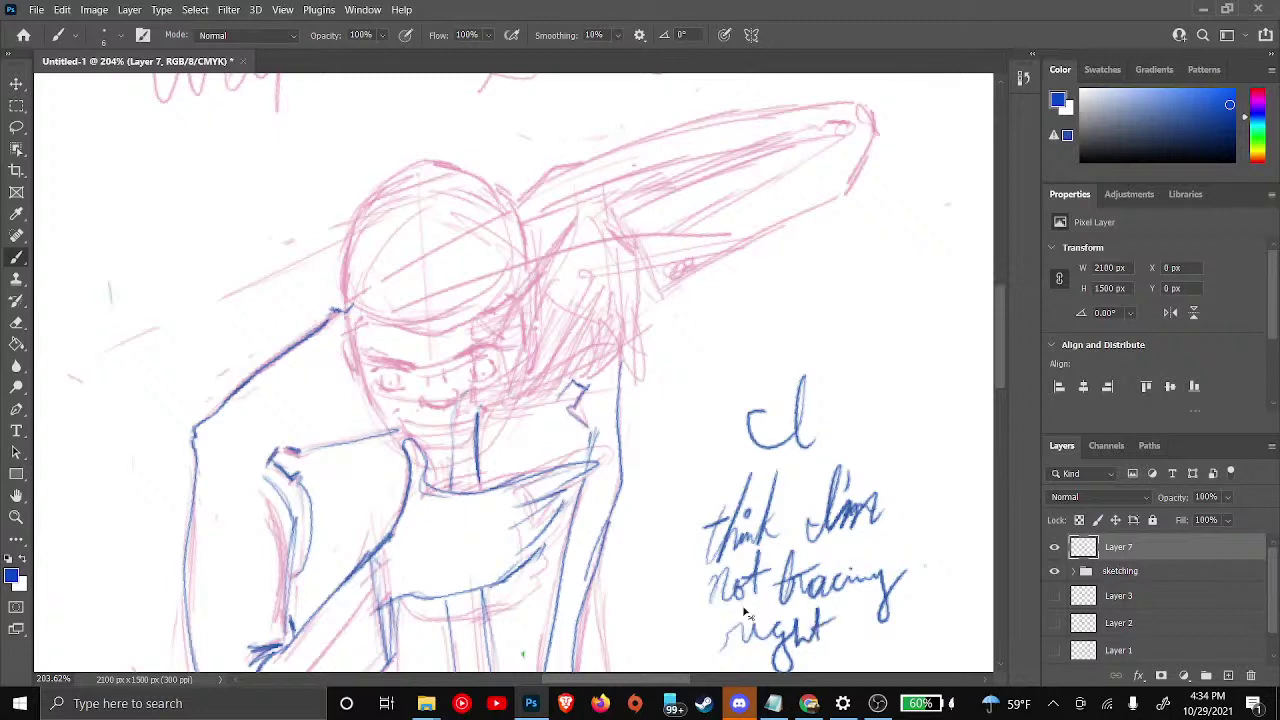
Undo the whole handwritten note beside the figure
{"action": "key", "text": "ctrl+z"}
{"action": "key", "text": "ctrl+z"}
{"action": "key", "text": "ctrl+z"}
{"action": "key", "text": "ctrl+z"}
{"action": "key", "text": "ctrl+z"}
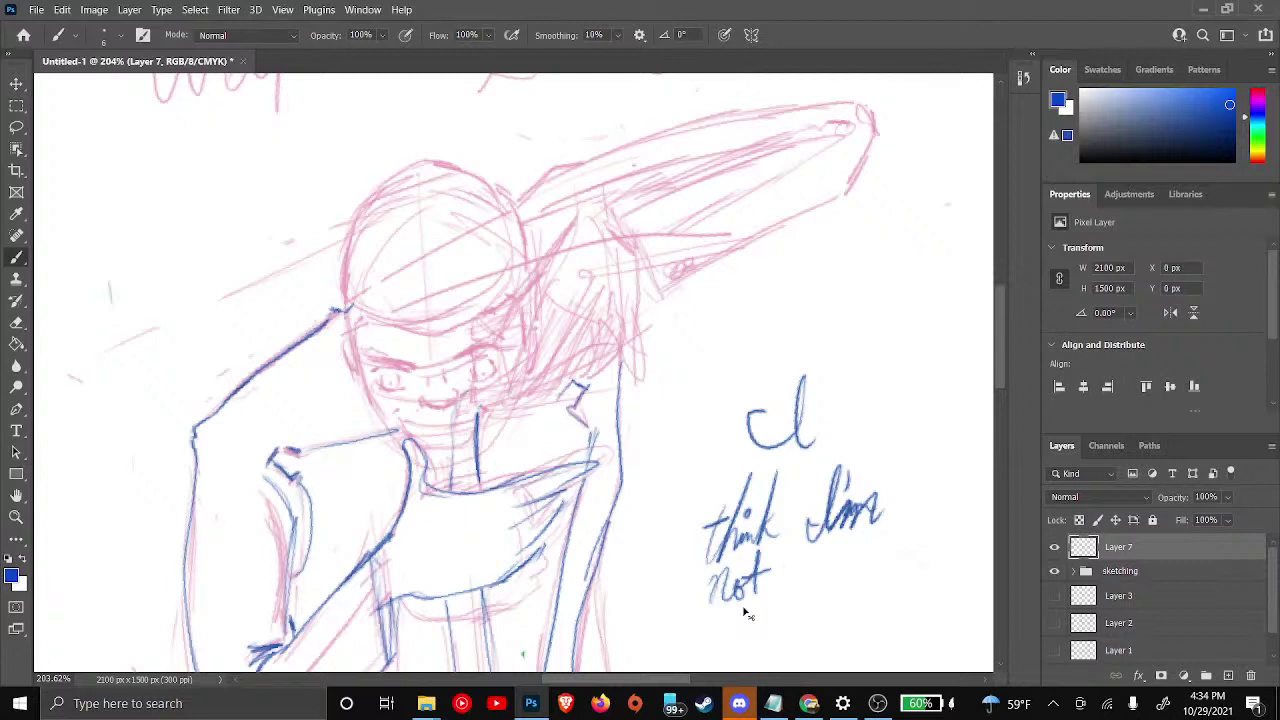
{"action": "key", "text": "ctrl+z"}
{"action": "key", "text": "ctrl+z"}
{"action": "key", "text": "ctrl+z"}
{"action": "key", "text": "ctrl+z"}
{"action": "key", "text": "ctrl+z"}
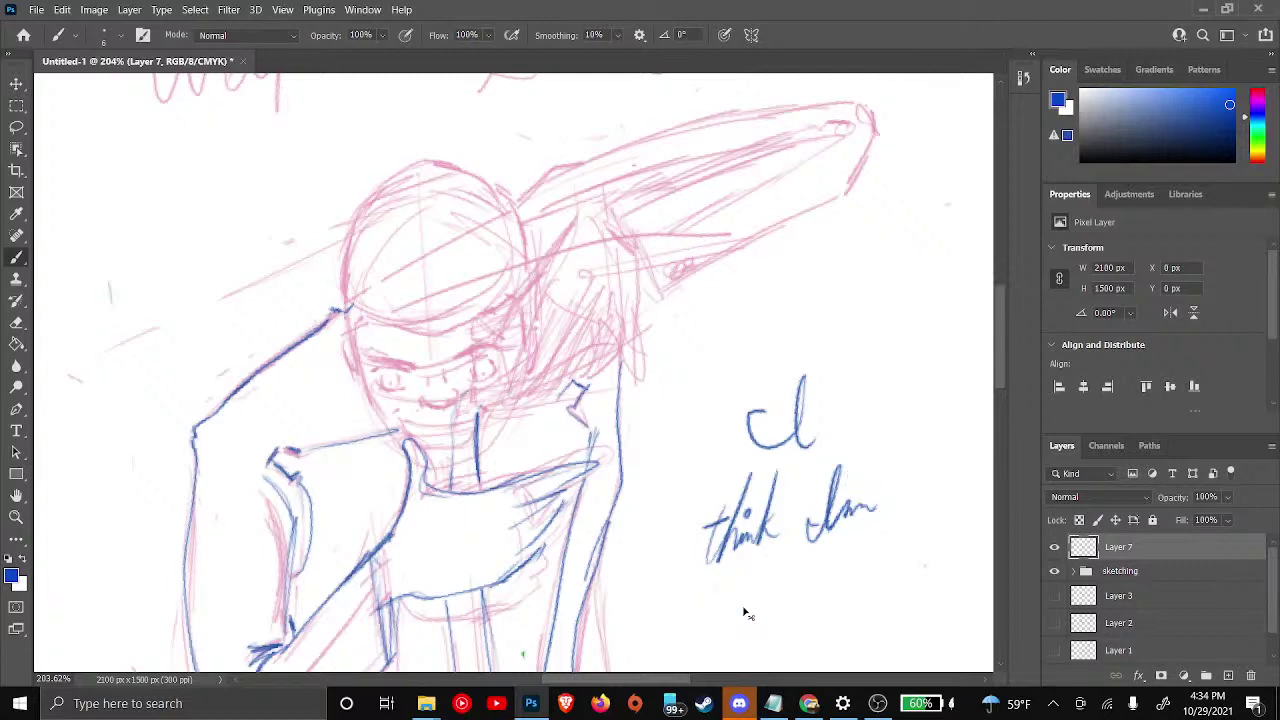
{"action": "key", "text": "ctrl+z"}
{"action": "key", "text": "ctrl+z"}
{"action": "key", "text": "ctrl+z"}
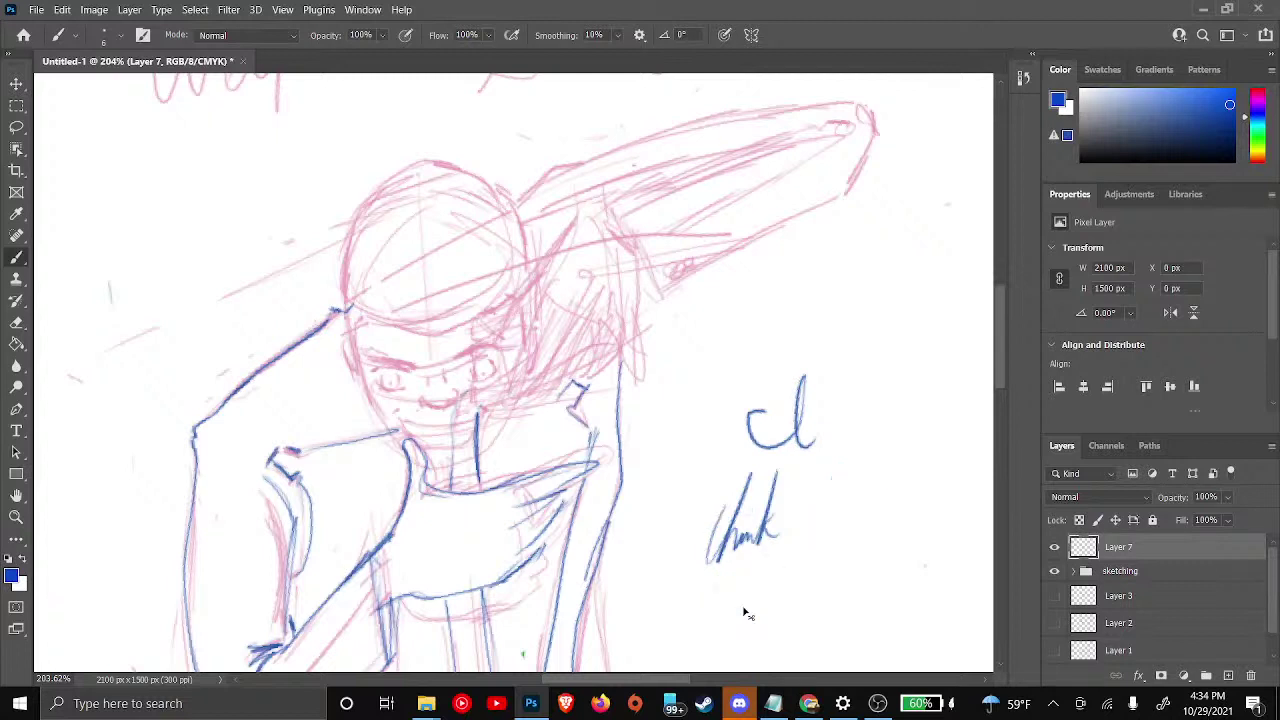
{"action": "key", "text": "ctrl+z"}
{"action": "key", "text": "ctrl+z"}
{"action": "key", "text": "ctrl+z"}
{"action": "key", "text": "ctrl+z"}
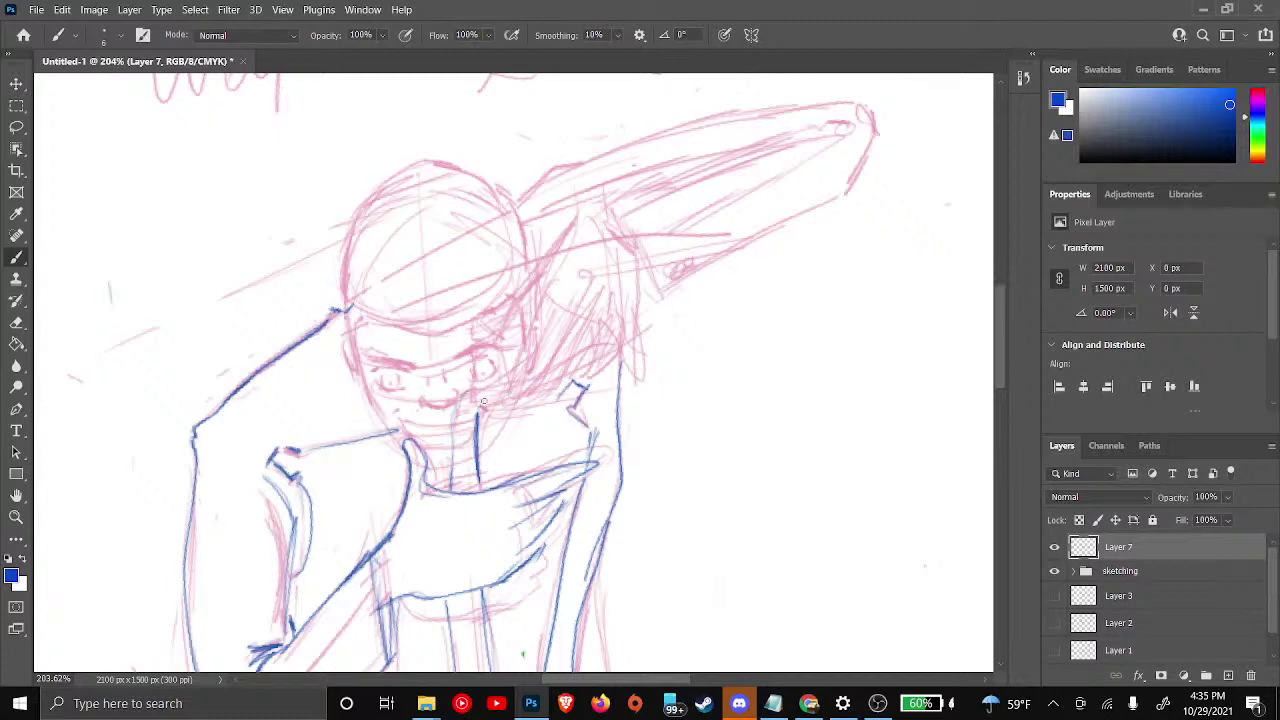
Draw a short shoulder mark at the top of the neck's side line, and try extending it towards the shoulder notch
{"action": "left_click_drag", "start_coordinate": [505, 408], "coordinate": [477, 411]}
{"action": "left_click_drag", "start_coordinate": [459, 344], "coordinate": [470, 405]}
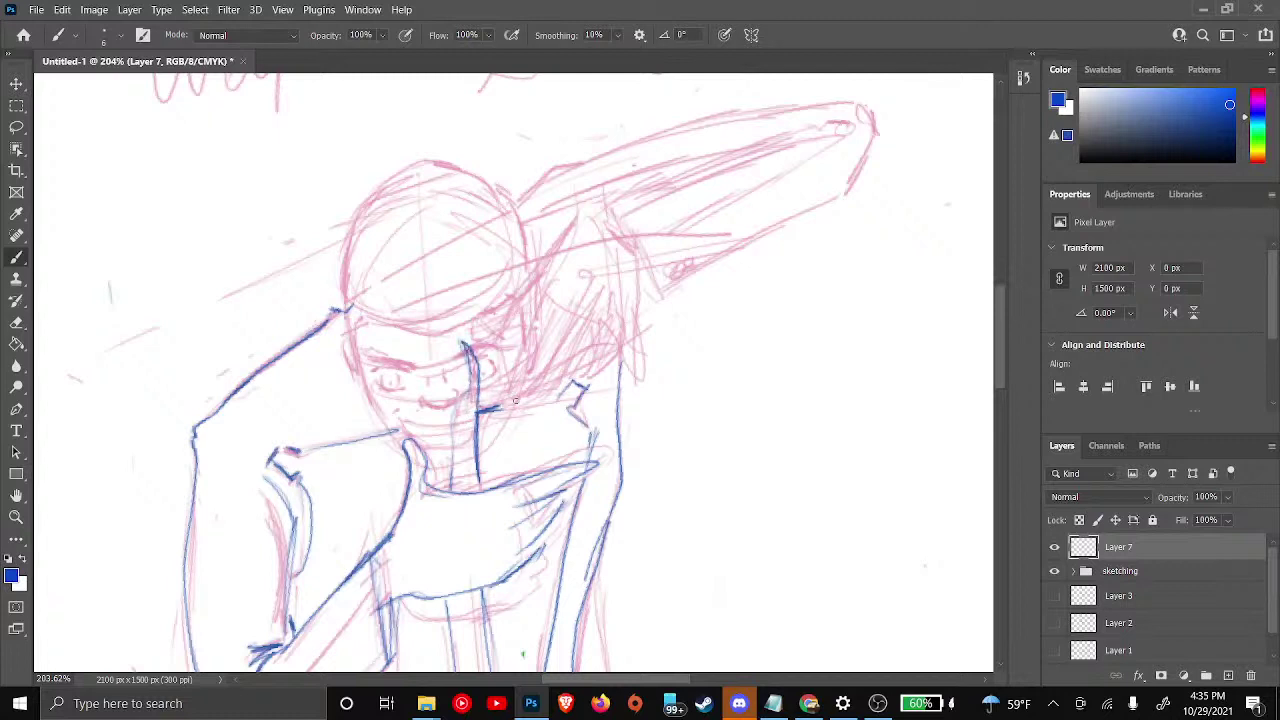
{"action": "key", "text": "ctrl+z"}
{"action": "key", "text": "ctrl+z"}
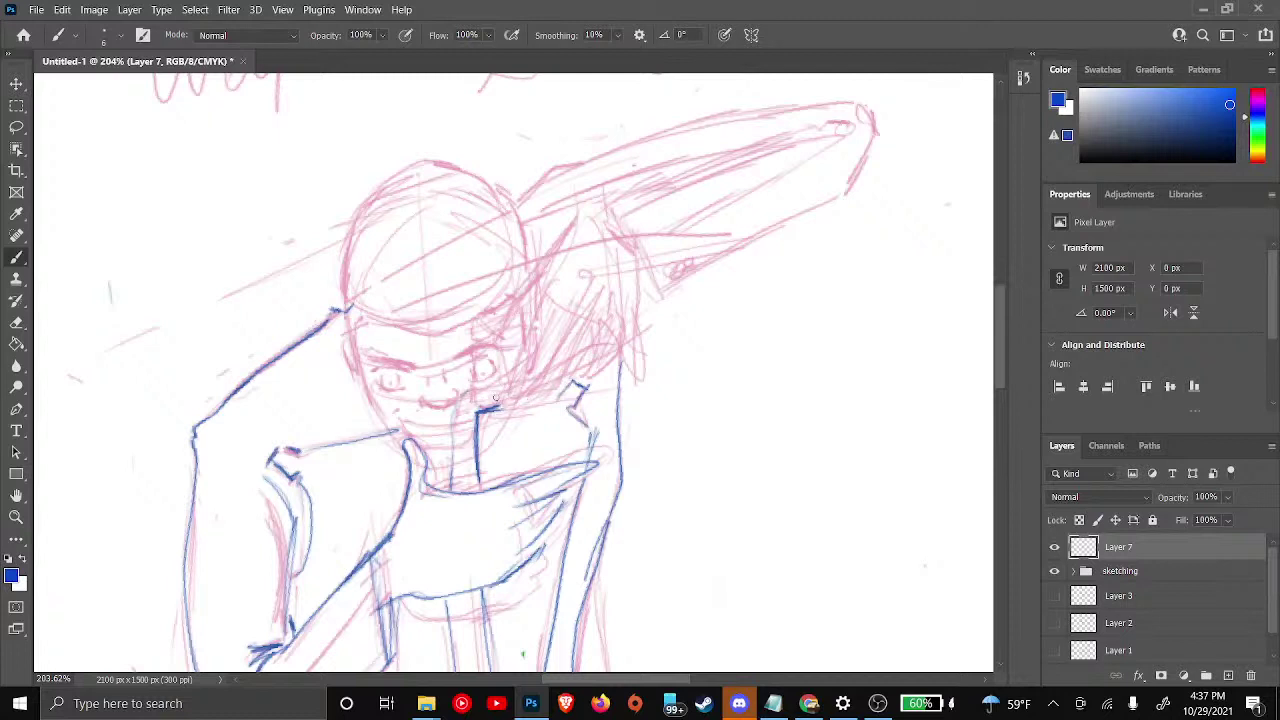
{"action": "left_click_drag", "start_coordinate": [503, 398], "coordinate": [478, 410]}
{"action": "mouse_move", "coordinate": [505, 398]}
{"action": "left_mouse_down"}
{"action": "mouse_move", "coordinate": [602, 352]}
{"action": "mouse_move", "coordinate": [574, 381]}
{"action": "left_mouse_up"}
{"action": "key", "text": "ctrl+z"}
{"action": "key", "text": "ctrl+z"}
Create a new layer above Layer 7 and name it "face"
{"action": "left_click", "coordinate": [1228, 677]}
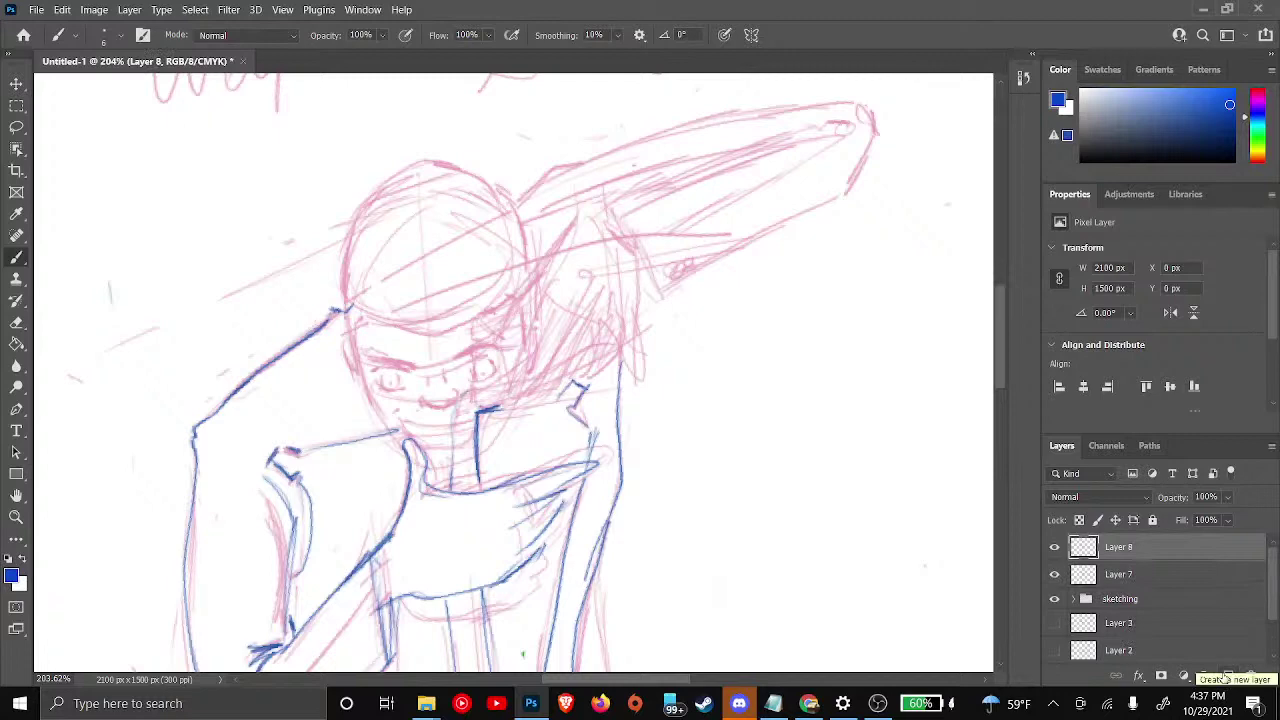
{"action": "right_click", "coordinate": [1131, 551]}
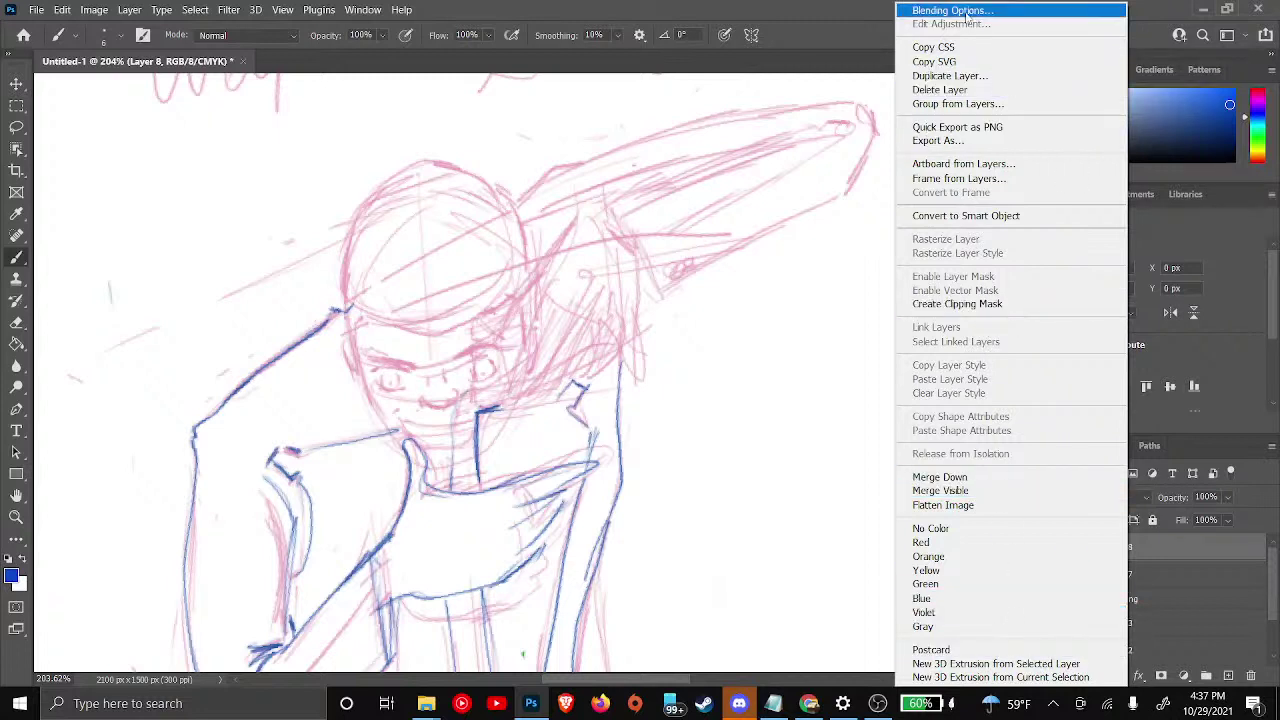
{"action": "left_click", "coordinate": [1179, 548]}
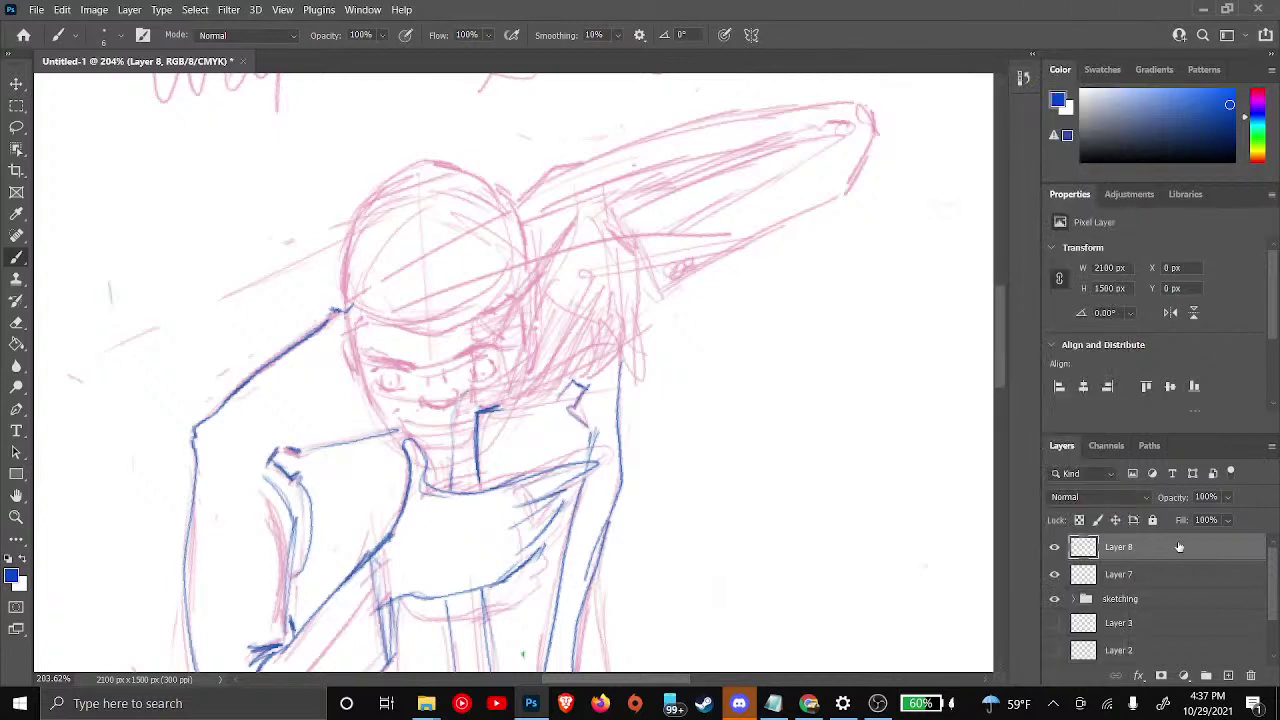
{"action": "double_click", "coordinate": [1120, 547]}
{"action": "type", "text": "face"}
{"action": "key", "text": "Return"}
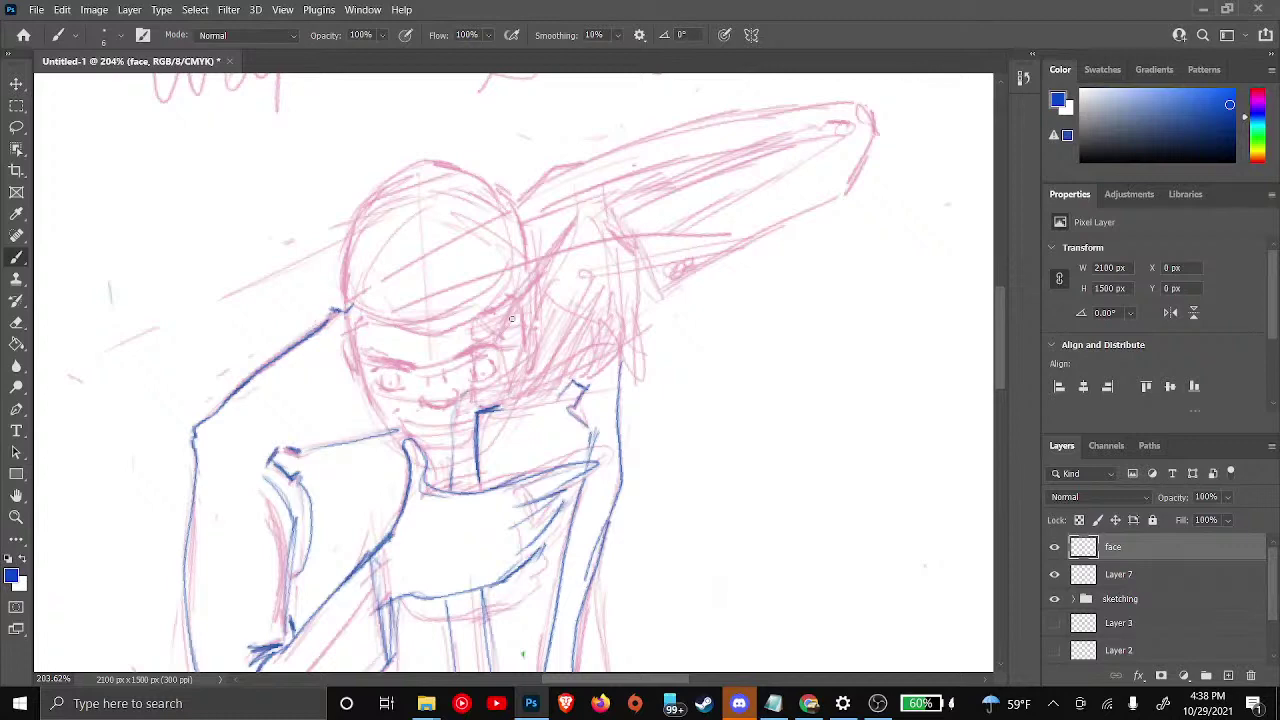
Draw the nose in blue over the rough face, with two bridge marks, the nostrils and a curved underside
{"action": "scroll", "coordinate": [511, 318], "scroll_direction": "up", "scroll_amount": 5}
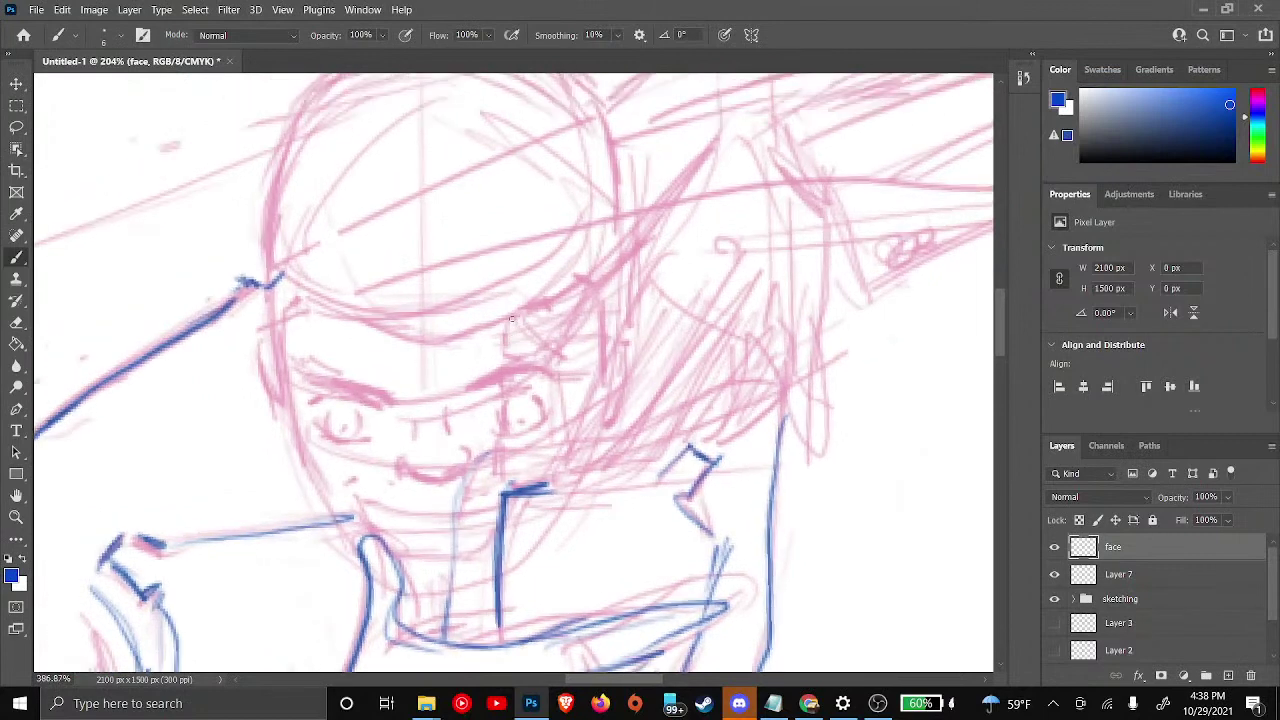
{"action": "scroll", "coordinate": [511, 318], "scroll_direction": "up", "scroll_amount": 2}
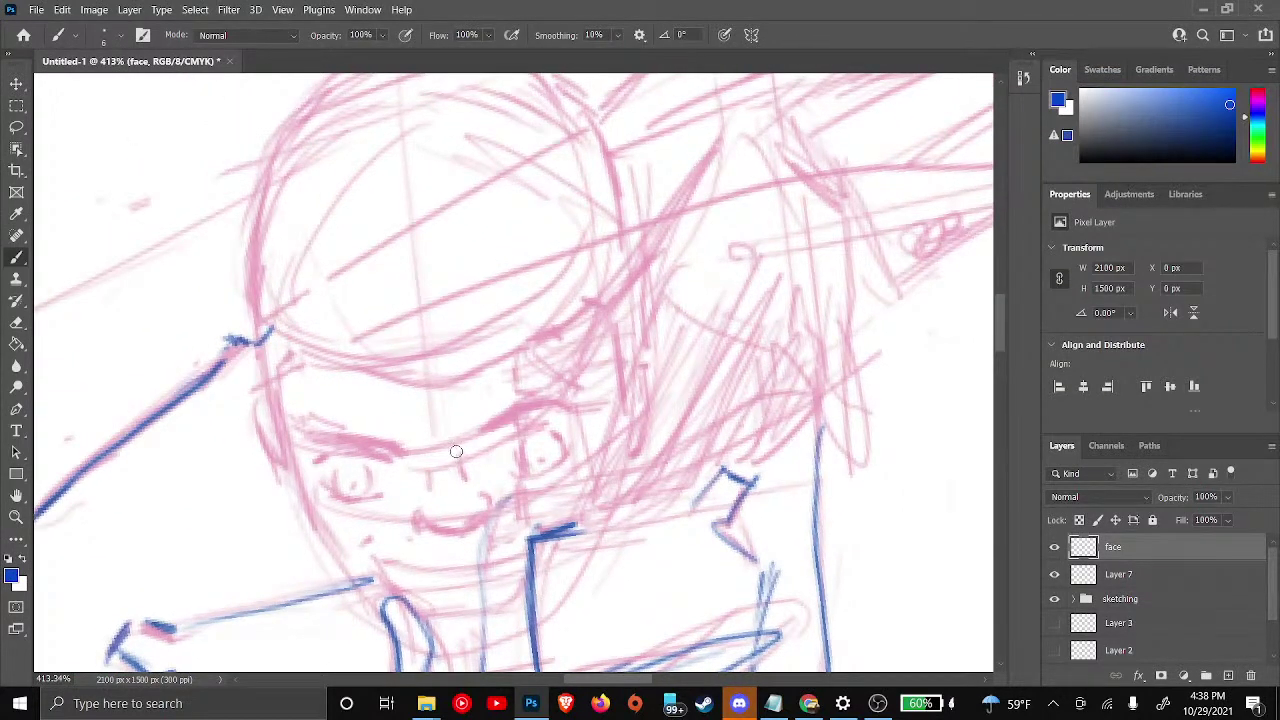
{"action": "mouse_move", "coordinate": [457, 456]}
{"action": "left_mouse_down"}
{"action": "mouse_move", "coordinate": [428, 473]}
{"action": "mouse_move", "coordinate": [420, 526]}
{"action": "mouse_move", "coordinate": [413, 515]}
{"action": "mouse_move", "coordinate": [454, 535]}
{"action": "mouse_move", "coordinate": [491, 512]}
{"action": "left_mouse_up"}
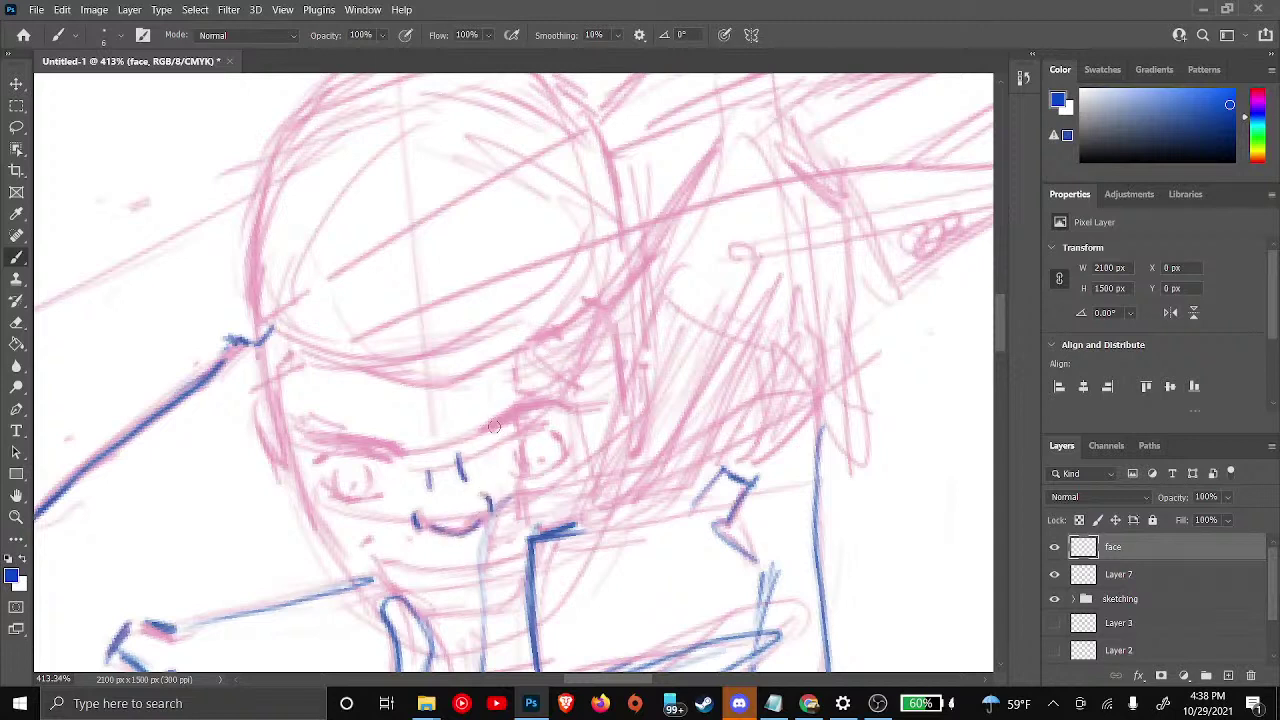
Outline both thick, angry eyebrows and draw the eye on the bent-arm side with its lid, iris and pupil
{"action": "mouse_move", "coordinate": [490, 428]}
{"action": "left_mouse_down"}
{"action": "mouse_move", "coordinate": [571, 361]}
{"action": "mouse_move", "coordinate": [571, 411]}
{"action": "mouse_move", "coordinate": [496, 432]}
{"action": "left_mouse_up"}
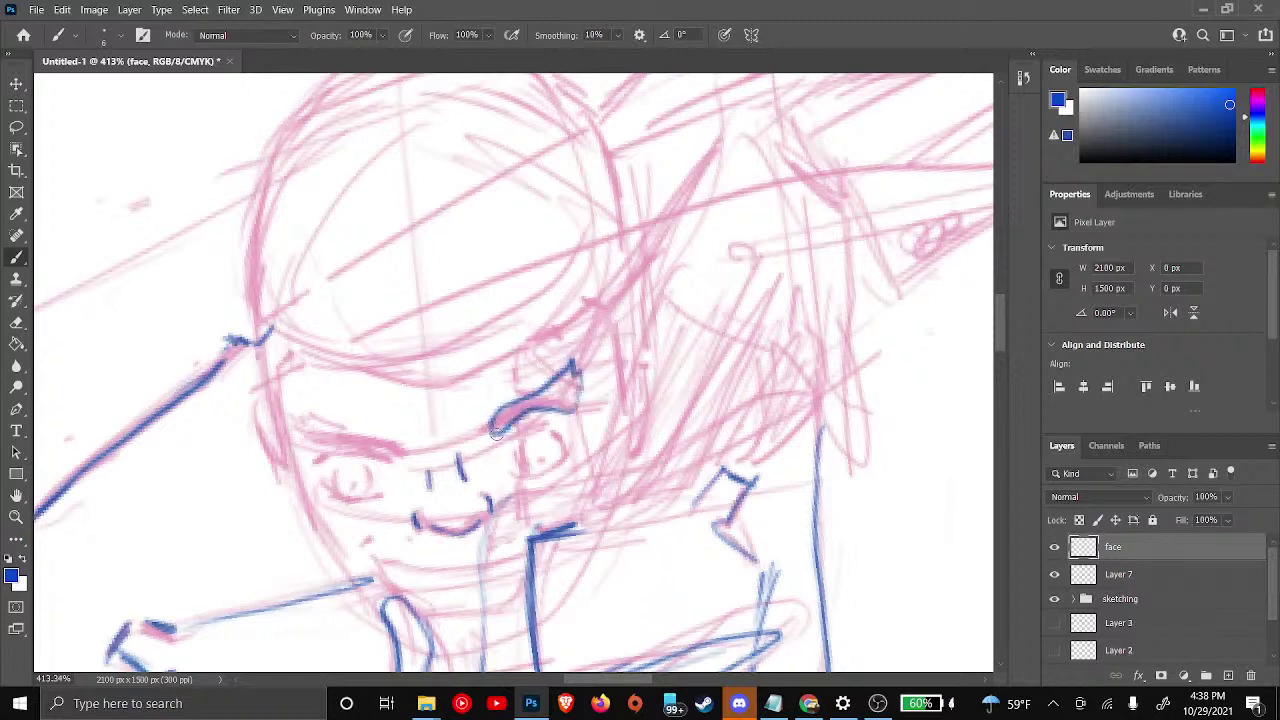
{"action": "mouse_move", "coordinate": [308, 441]}
{"action": "left_mouse_down"}
{"action": "mouse_move", "coordinate": [287, 406]}
{"action": "mouse_move", "coordinate": [303, 408]}
{"action": "mouse_move", "coordinate": [385, 430]}
{"action": "mouse_move", "coordinate": [403, 450]}
{"action": "mouse_move", "coordinate": [292, 433]}
{"action": "left_mouse_up"}
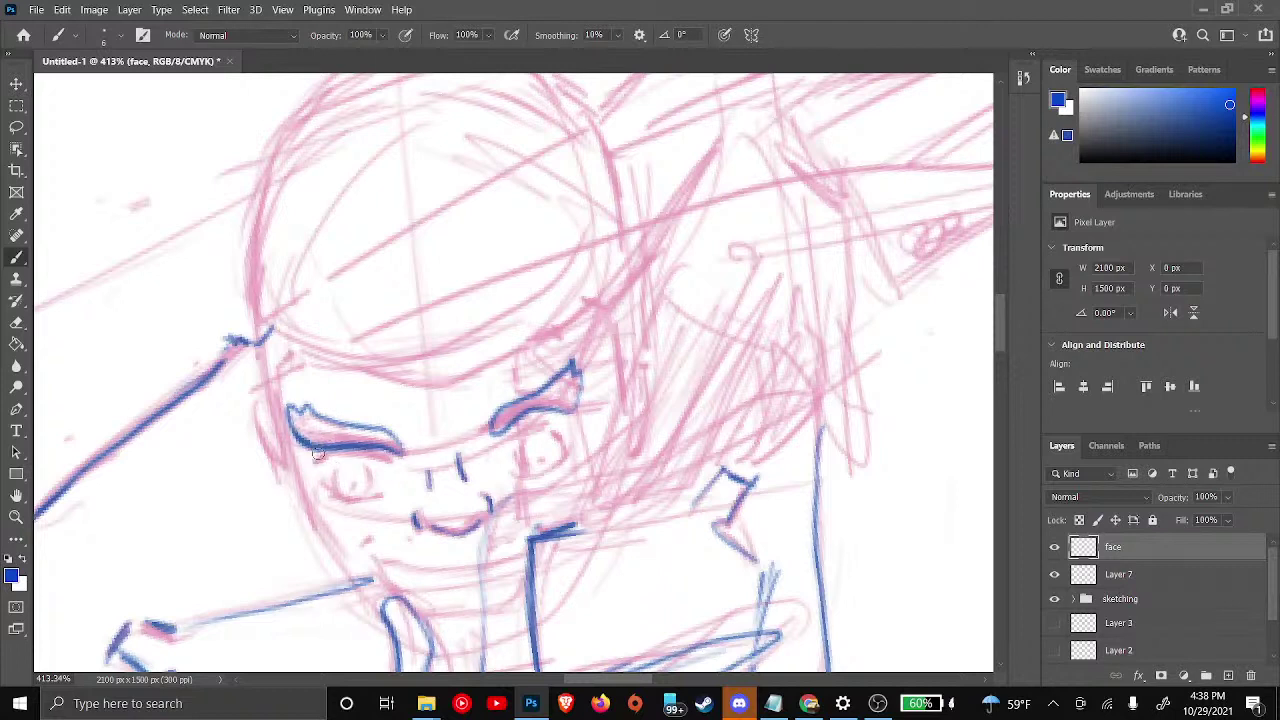
{"action": "left_click_drag", "start_coordinate": [318, 454], "coordinate": [314, 460]}
{"action": "mouse_move", "coordinate": [389, 453]}
{"action": "left_mouse_down"}
{"action": "mouse_move", "coordinate": [395, 463]}
{"action": "mouse_move", "coordinate": [336, 486]}
{"action": "mouse_move", "coordinate": [333, 465]}
{"action": "mouse_move", "coordinate": [336, 492]}
{"action": "mouse_move", "coordinate": [376, 483]}
{"action": "mouse_move", "coordinate": [370, 493]}
{"action": "mouse_move", "coordinate": [375, 477]}
{"action": "left_mouse_up"}
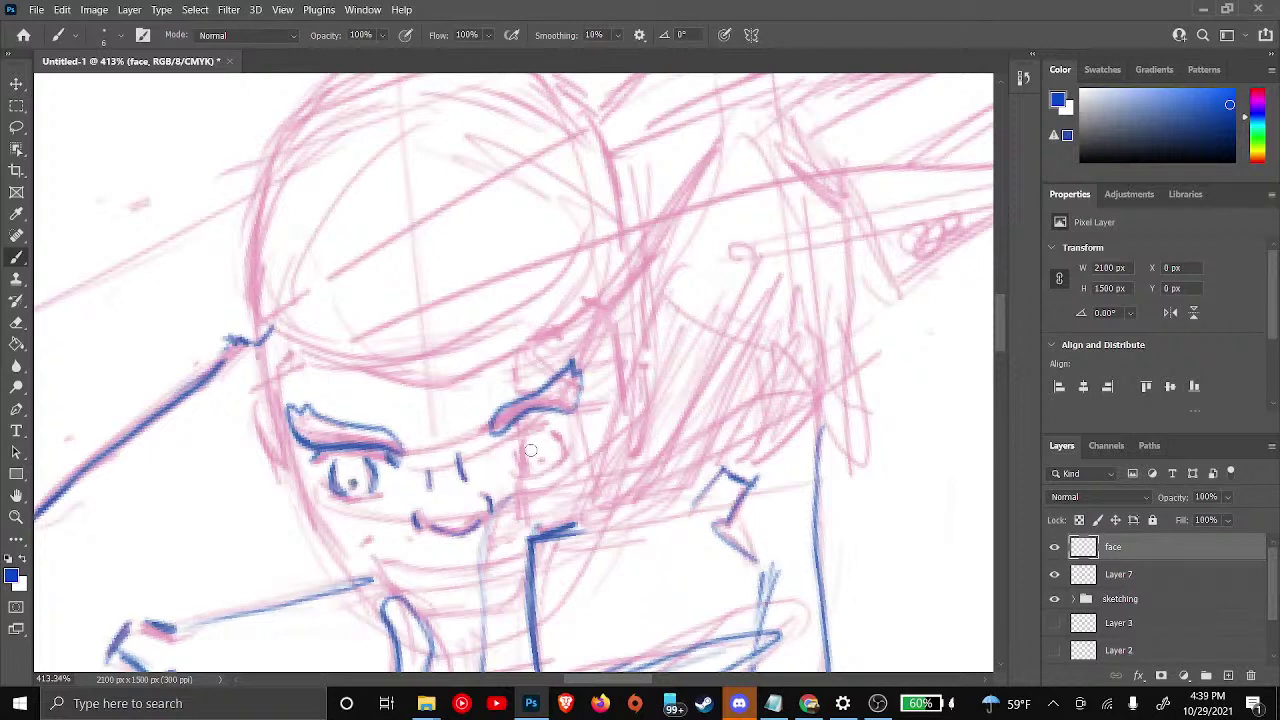
Draw the second eye with iris and pupil, finish the first eye's outer corner, and add crease marks beside the mouth and on the cheek
{"action": "left_click_drag", "start_coordinate": [516, 446], "coordinate": [530, 472]}
{"action": "mouse_move", "coordinate": [540, 452]}
{"action": "left_mouse_down"}
{"action": "mouse_move", "coordinate": [575, 444]}
{"action": "mouse_move", "coordinate": [517, 475]}
{"action": "left_mouse_up"}
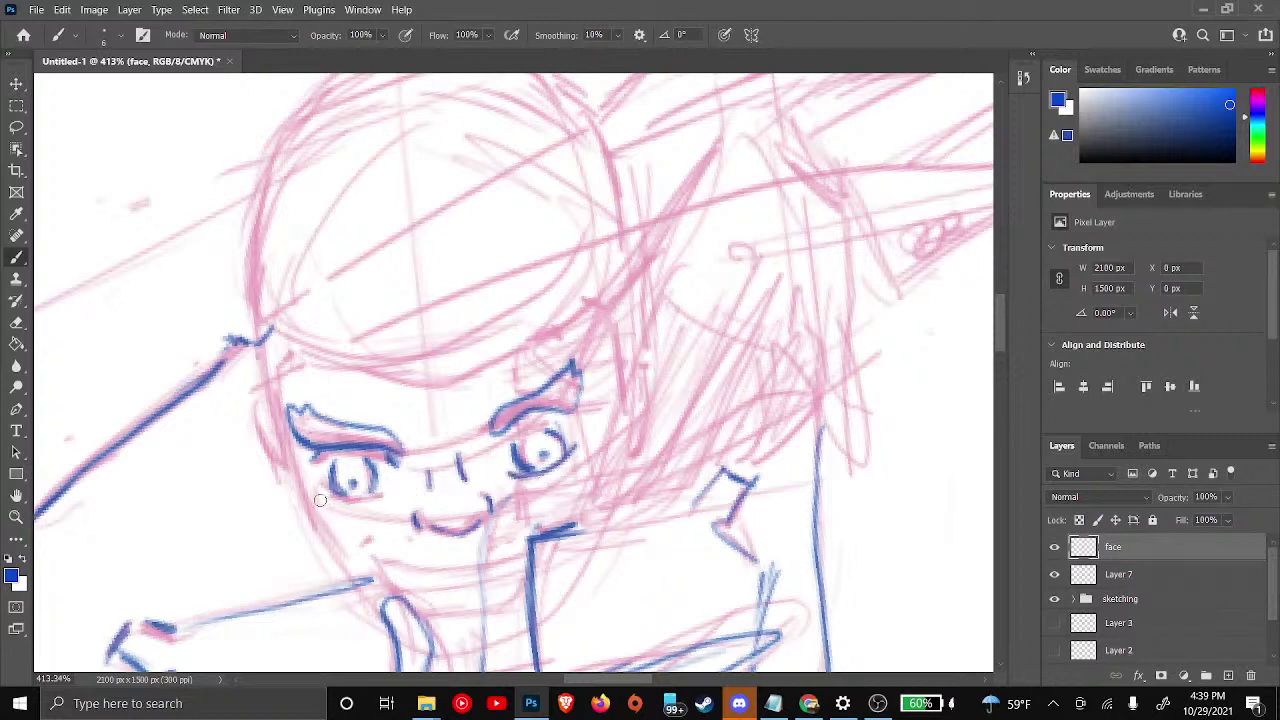
{"action": "mouse_move", "coordinate": [314, 482]}
{"action": "left_mouse_down"}
{"action": "mouse_move", "coordinate": [378, 495]}
{"action": "mouse_move", "coordinate": [314, 485]}
{"action": "left_mouse_up"}
{"action": "left_click_drag", "start_coordinate": [369, 540], "coordinate": [359, 548]}
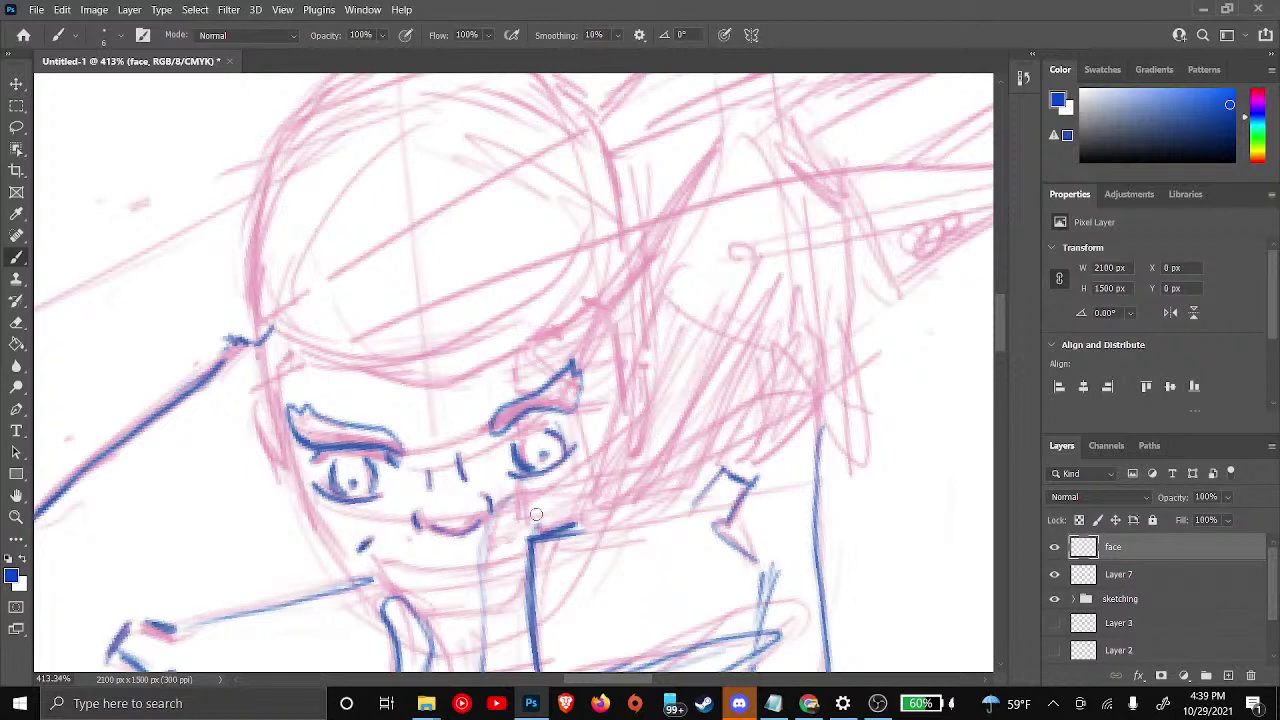
{"action": "left_click_drag", "start_coordinate": [549, 516], "coordinate": [564, 525]}
{"action": "mouse_move", "coordinate": [589, 496]}
{"action": "left_mouse_down"}
{"action": "mouse_move", "coordinate": [602, 454]}
{"action": "mouse_move", "coordinate": [589, 497]}
{"action": "mouse_move", "coordinate": [606, 459]}
{"action": "mouse_move", "coordinate": [594, 498]}
{"action": "left_mouse_up"}
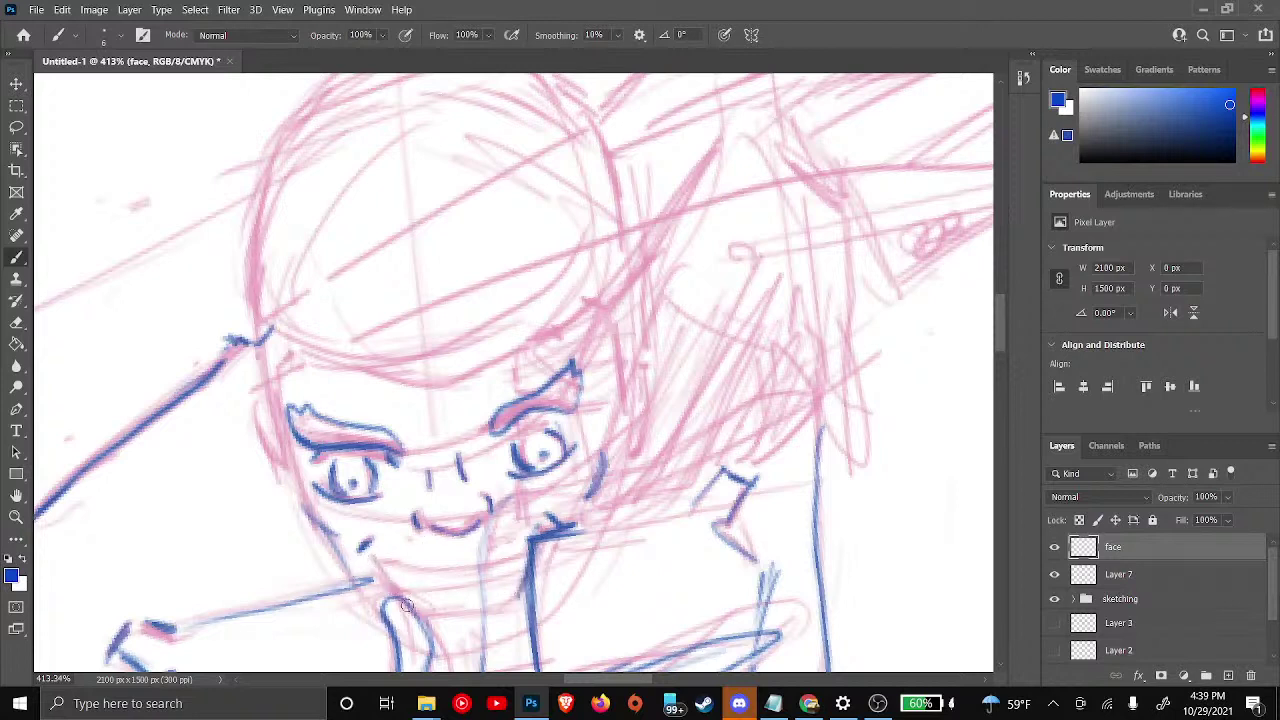
Draw the wide grinning mouth with its upper line, lower lip and short inner marks, and add the chin line
{"action": "left_click_drag", "start_coordinate": [424, 616], "coordinate": [520, 601]}
{"action": "mouse_move", "coordinate": [370, 557]}
{"action": "left_mouse_down"}
{"action": "mouse_move", "coordinate": [476, 571]}
{"action": "mouse_move", "coordinate": [507, 564]}
{"action": "mouse_move", "coordinate": [517, 536]}
{"action": "mouse_move", "coordinate": [477, 568]}
{"action": "mouse_move", "coordinate": [548, 532]}
{"action": "left_mouse_up"}
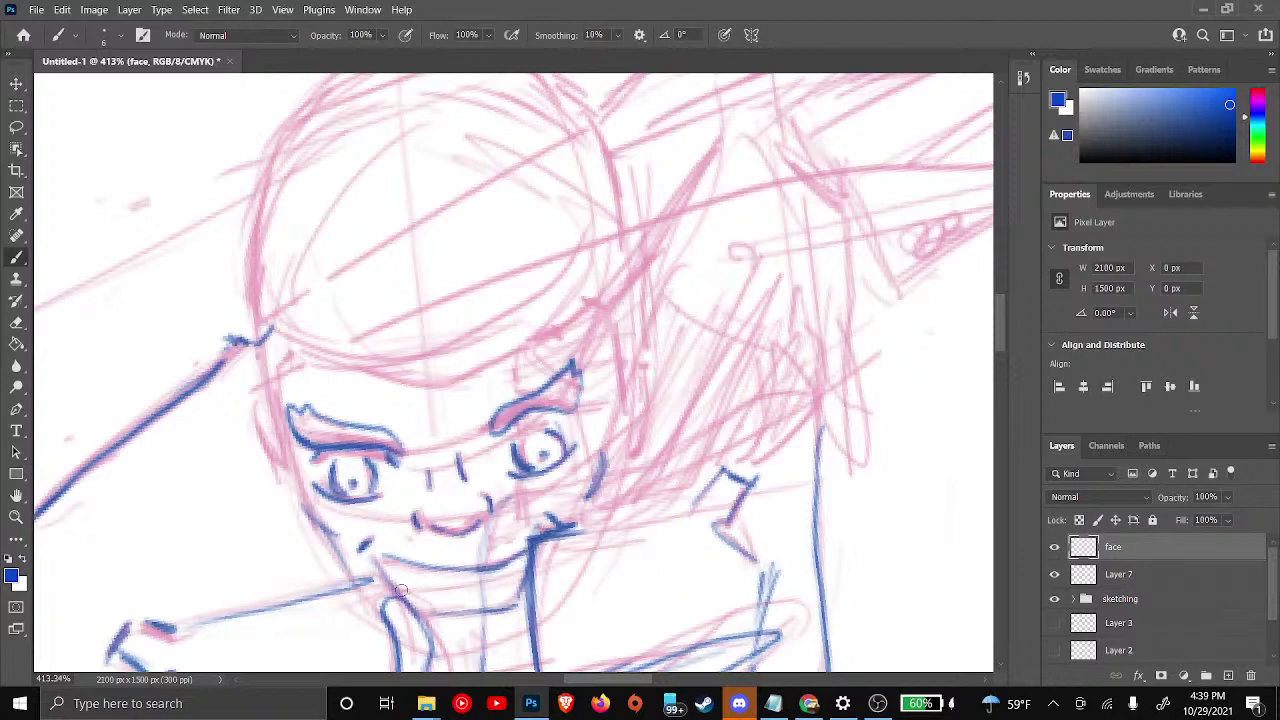
{"action": "left_click_drag", "start_coordinate": [436, 589], "coordinate": [395, 591]}
{"action": "mouse_move", "coordinate": [428, 658]}
{"action": "left_mouse_down"}
{"action": "mouse_move", "coordinate": [538, 648]}
{"action": "mouse_move", "coordinate": [542, 614]}
{"action": "left_mouse_up"}
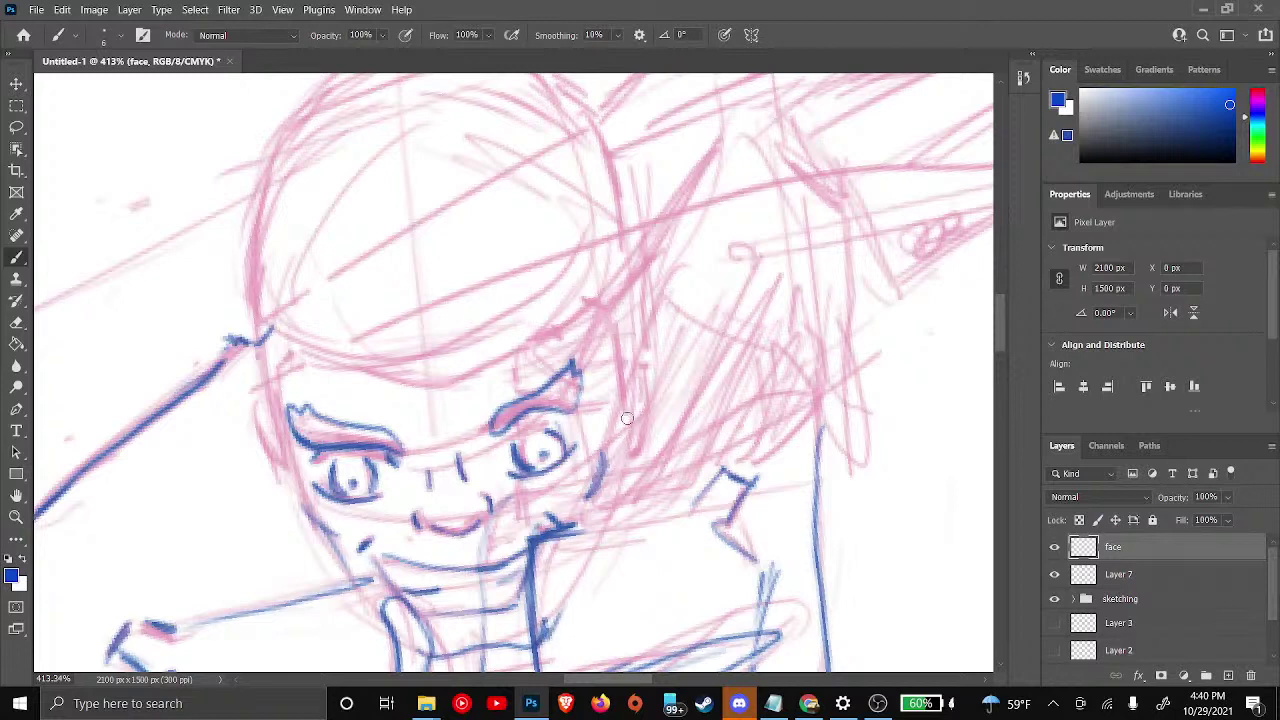
Draw both jaw lines from the cheeks to the chin, redoing the bent-arm side and extending it up to the eyebrow
{"action": "mouse_move", "coordinate": [621, 422]}
{"action": "left_mouse_down"}
{"action": "mouse_move", "coordinate": [606, 530]}
{"action": "mouse_move", "coordinate": [608, 510]}
{"action": "mouse_move", "coordinate": [583, 572]}
{"action": "left_mouse_up"}
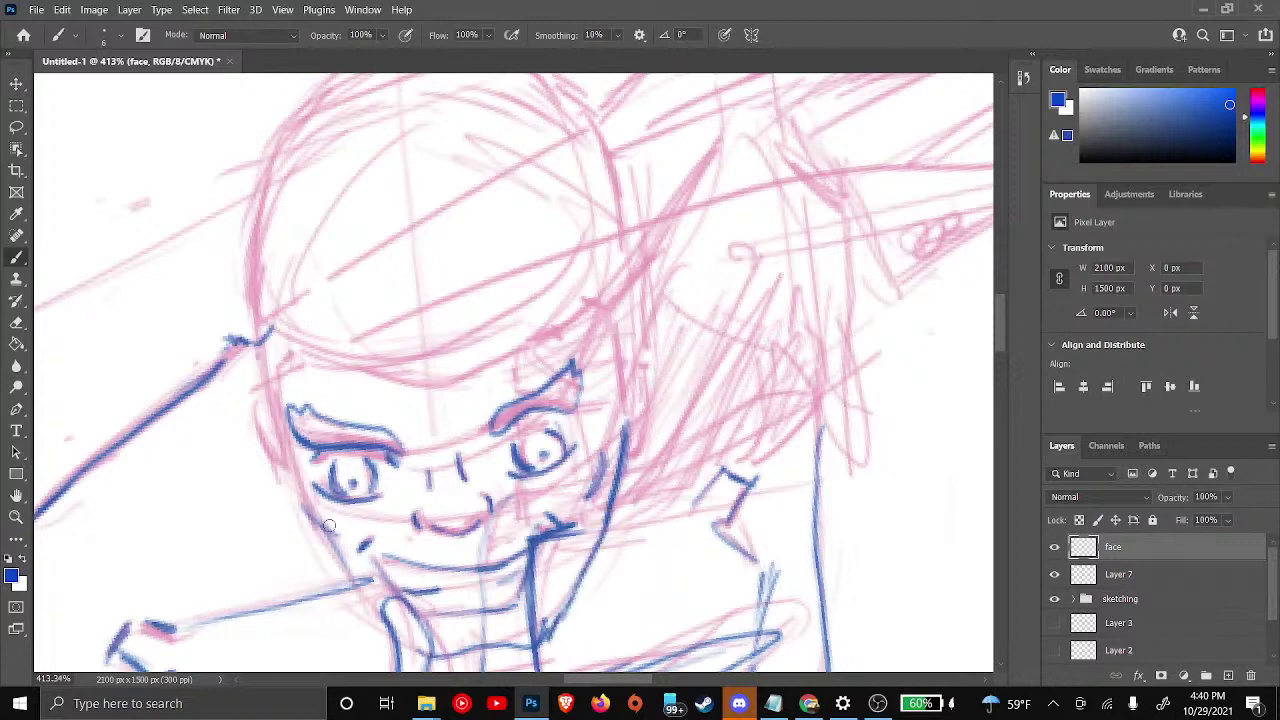
{"action": "mouse_move", "coordinate": [328, 525]}
{"action": "left_mouse_down"}
{"action": "mouse_move", "coordinate": [361, 603]}
{"action": "mouse_move", "coordinate": [418, 652]}
{"action": "left_mouse_up"}
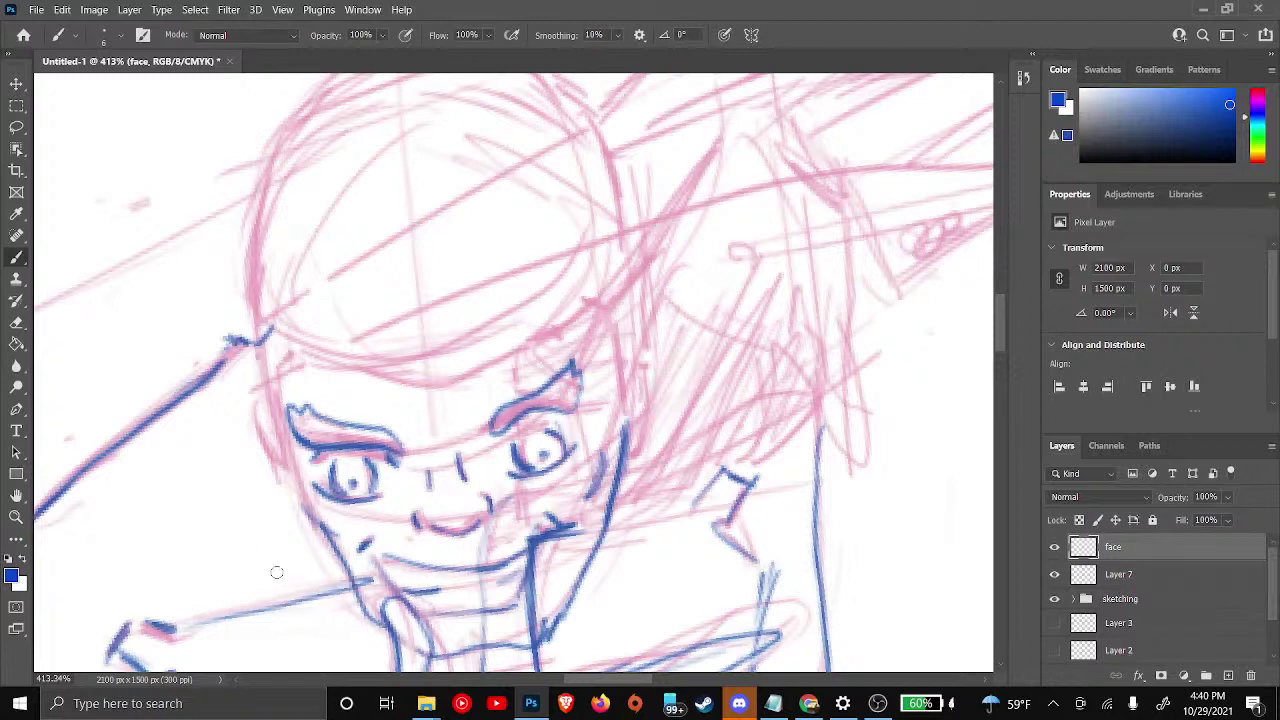
{"action": "key", "text": "ctrl+z"}
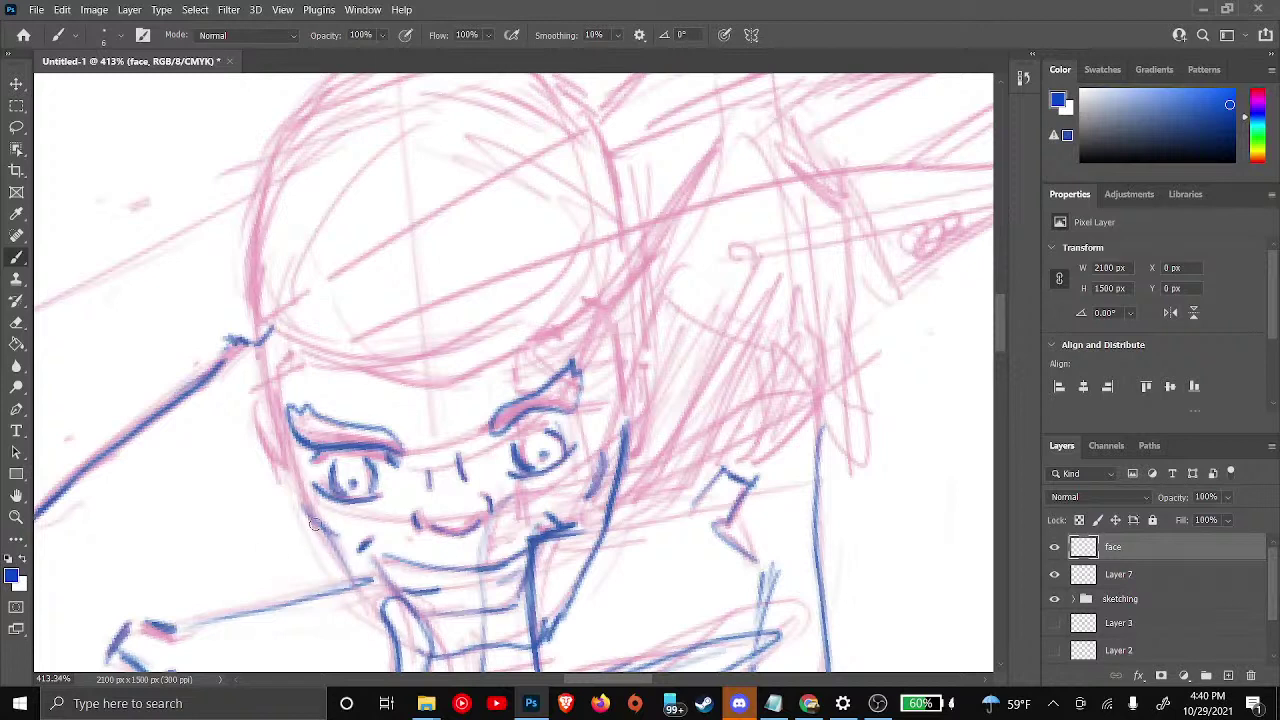
{"action": "left_click_drag", "start_coordinate": [314, 526], "coordinate": [365, 601]}
{"action": "left_click_drag", "start_coordinate": [324, 545], "coordinate": [425, 660]}
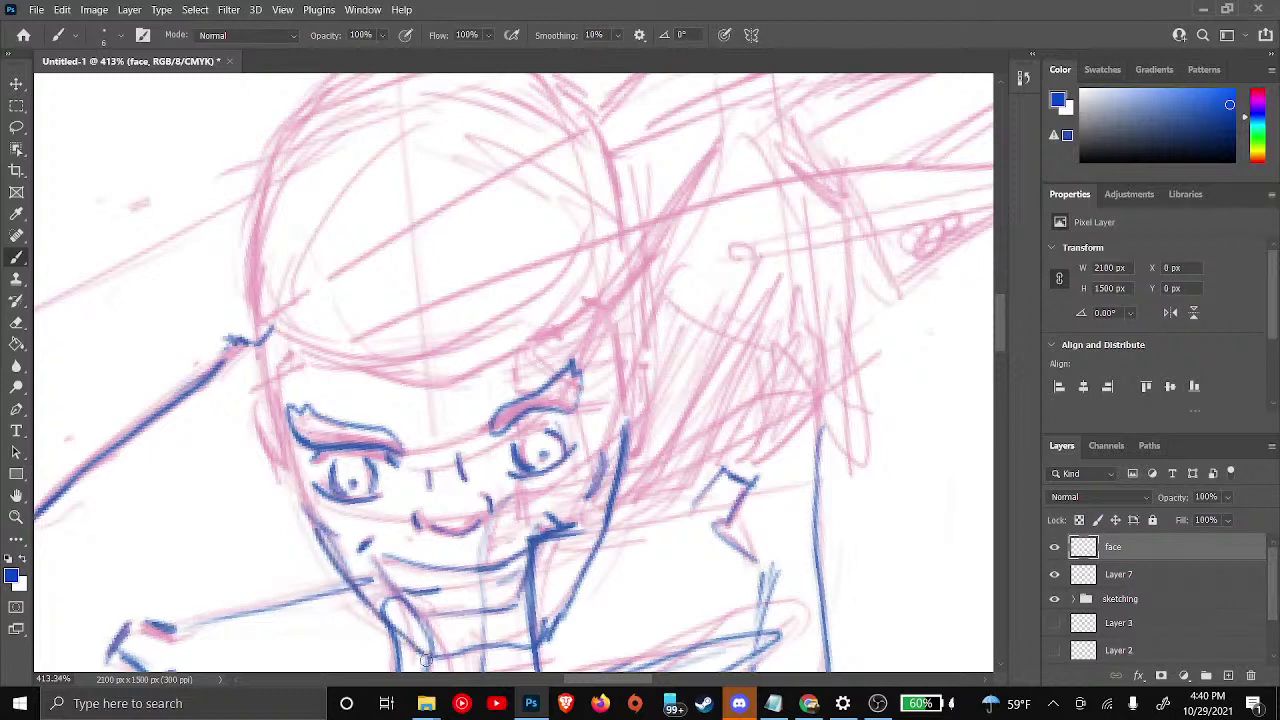
{"action": "left_click_drag", "start_coordinate": [313, 516], "coordinate": [290, 446]}
Outline both ears with their inner curves and draw the temple lines beside them
{"action": "mouse_move", "coordinate": [608, 437]}
{"action": "left_mouse_down"}
{"action": "mouse_move", "coordinate": [600, 488]}
{"action": "mouse_move", "coordinate": [643, 426]}
{"action": "mouse_move", "coordinate": [642, 357]}
{"action": "mouse_move", "coordinate": [628, 338]}
{"action": "mouse_move", "coordinate": [616, 352]}
{"action": "mouse_move", "coordinate": [633, 402]}
{"action": "mouse_move", "coordinate": [631, 368]}
{"action": "left_mouse_up"}
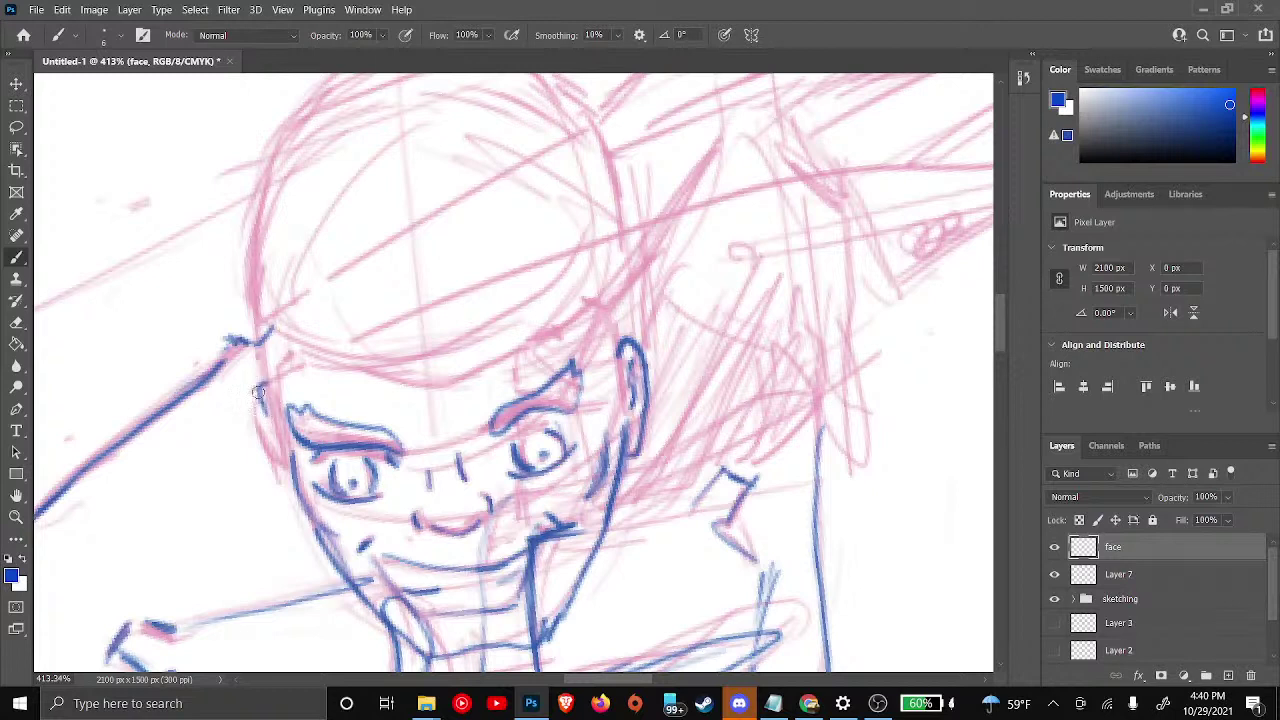
{"action": "left_click_drag", "start_coordinate": [258, 392], "coordinate": [288, 478]}
{"action": "mouse_move", "coordinate": [288, 466]}
{"action": "left_mouse_down"}
{"action": "mouse_move", "coordinate": [272, 394]}
{"action": "mouse_move", "coordinate": [278, 352]}
{"action": "mouse_move", "coordinate": [302, 346]}
{"action": "left_mouse_up"}
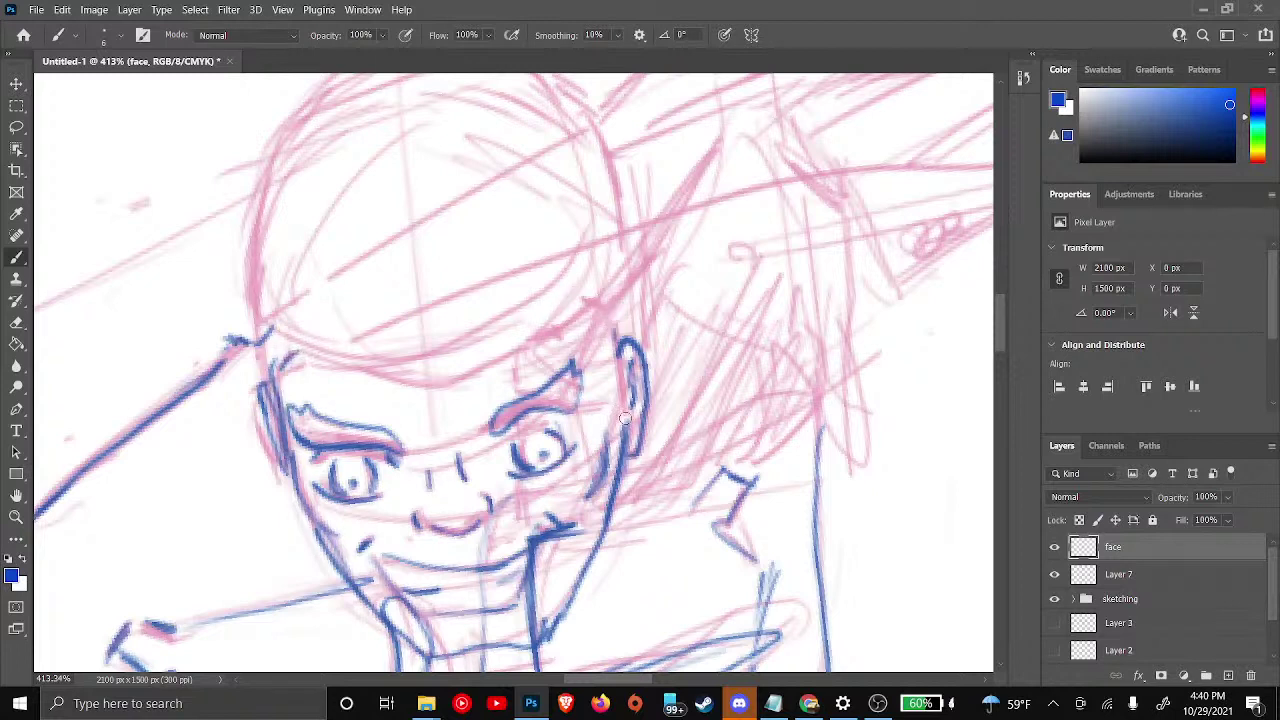
{"action": "left_click_drag", "start_coordinate": [618, 362], "coordinate": [623, 406]}
{"action": "left_click_drag", "start_coordinate": [607, 325], "coordinate": [619, 404]}
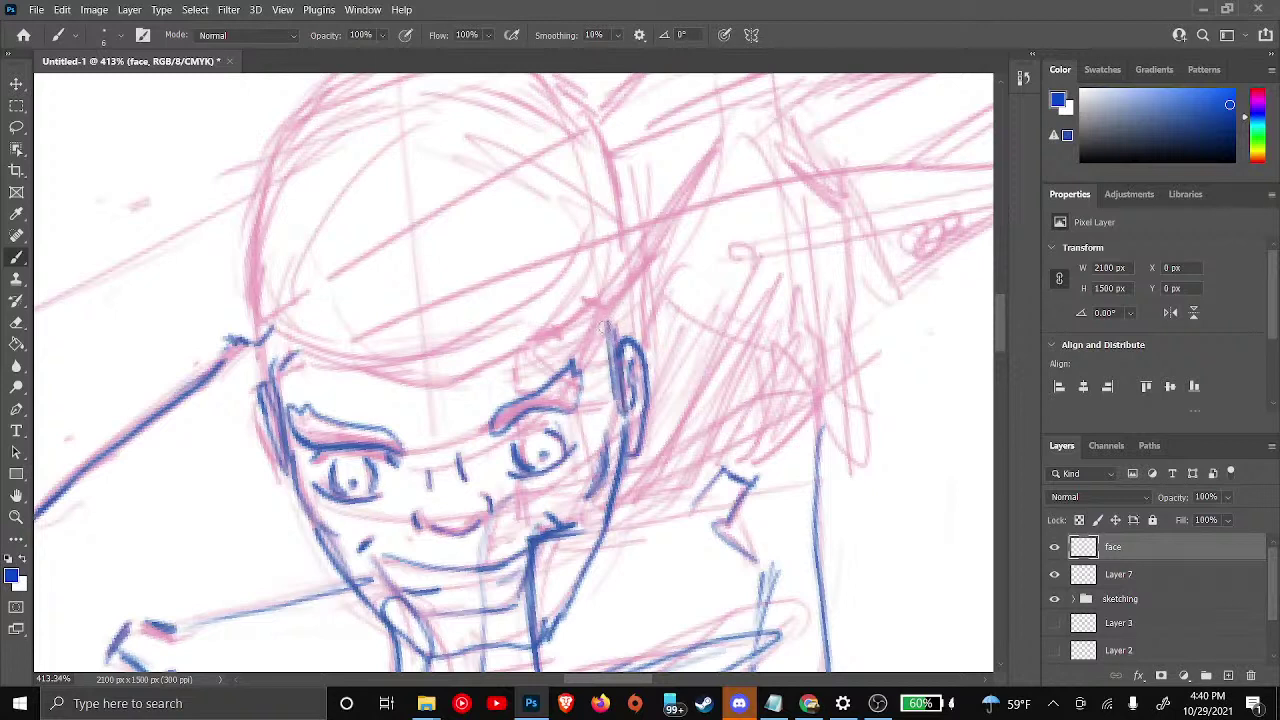
Draw the hairline across the forehead from temple to temple, dipping in the middle above the eyebrows
{"action": "mouse_move", "coordinate": [604, 325]}
{"action": "left_mouse_down"}
{"action": "mouse_move", "coordinate": [602, 306]}
{"action": "mouse_move", "coordinate": [578, 300]}
{"action": "left_mouse_up"}
{"action": "mouse_move", "coordinate": [277, 360]}
{"action": "left_mouse_down"}
{"action": "mouse_move", "coordinate": [305, 348]}
{"action": "mouse_move", "coordinate": [358, 368]}
{"action": "left_mouse_up"}
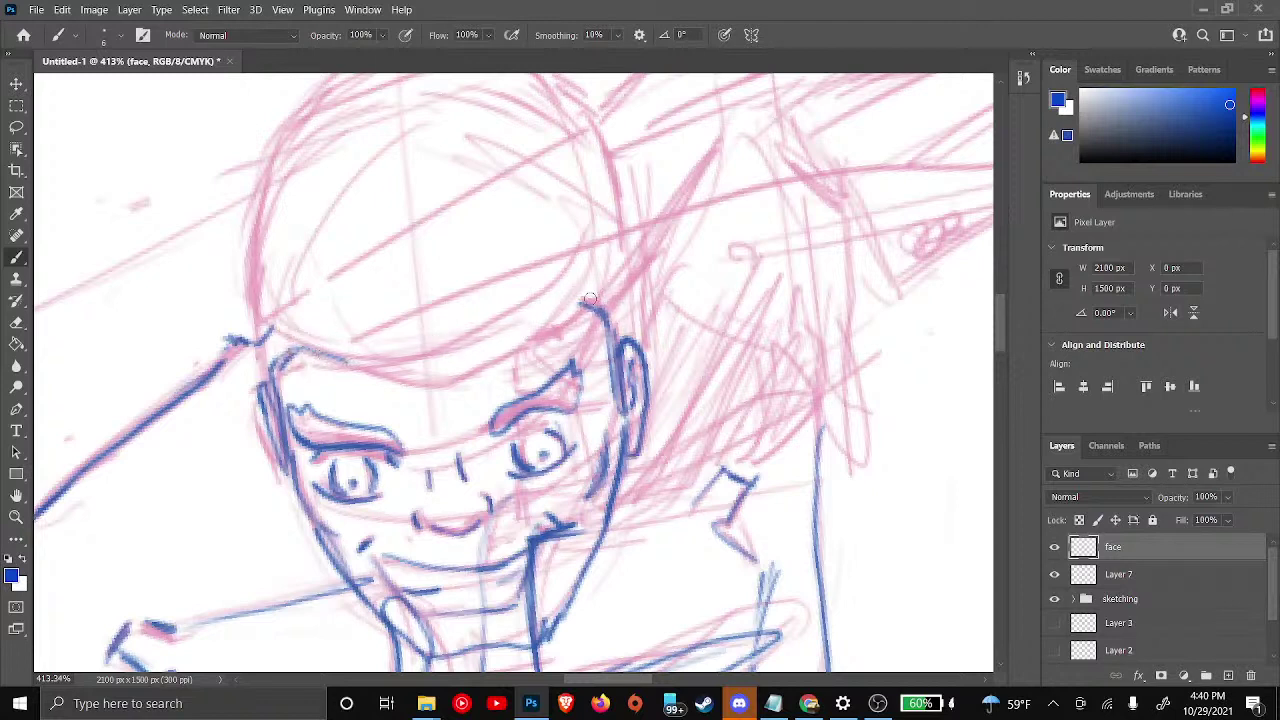
{"action": "mouse_move", "coordinate": [592, 300]}
{"action": "left_mouse_down"}
{"action": "mouse_move", "coordinate": [446, 385]}
{"action": "mouse_move", "coordinate": [332, 366]}
{"action": "left_mouse_up"}
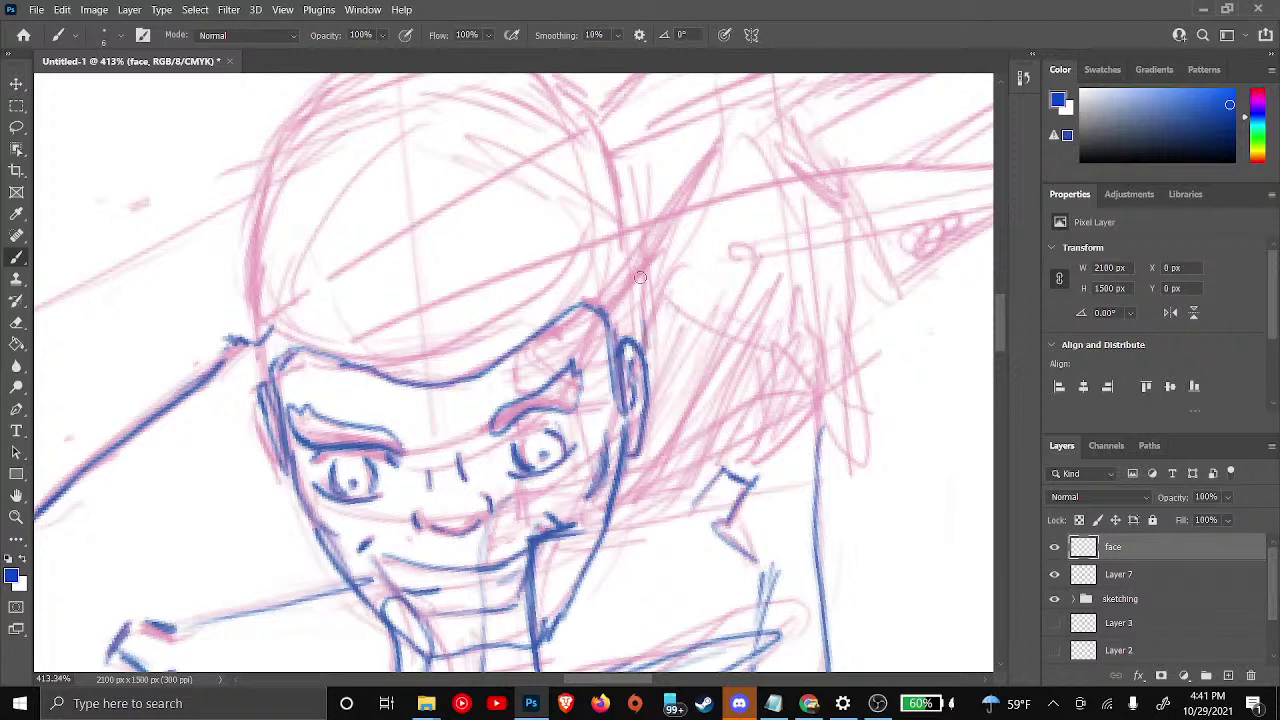
Draw the sides of the head upward from both ears along the rough sketch
{"action": "left_click_drag", "start_coordinate": [646, 360], "coordinate": [640, 282]}
{"action": "left_click_drag", "start_coordinate": [606, 126], "coordinate": [646, 356]}
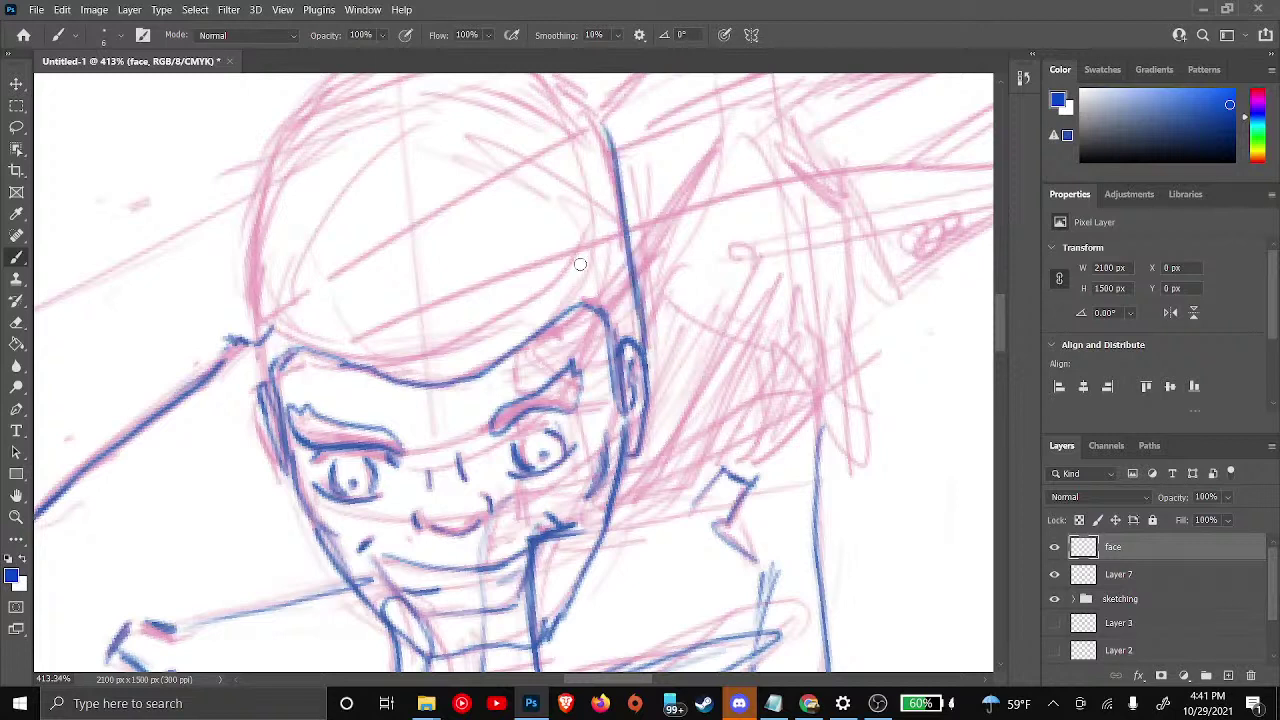
{"action": "left_click_drag", "start_coordinate": [268, 393], "coordinate": [256, 290]}
{"action": "left_click_drag", "start_coordinate": [268, 370], "coordinate": [250, 285]}
{"action": "left_click_drag", "start_coordinate": [254, 342], "coordinate": [248, 225]}
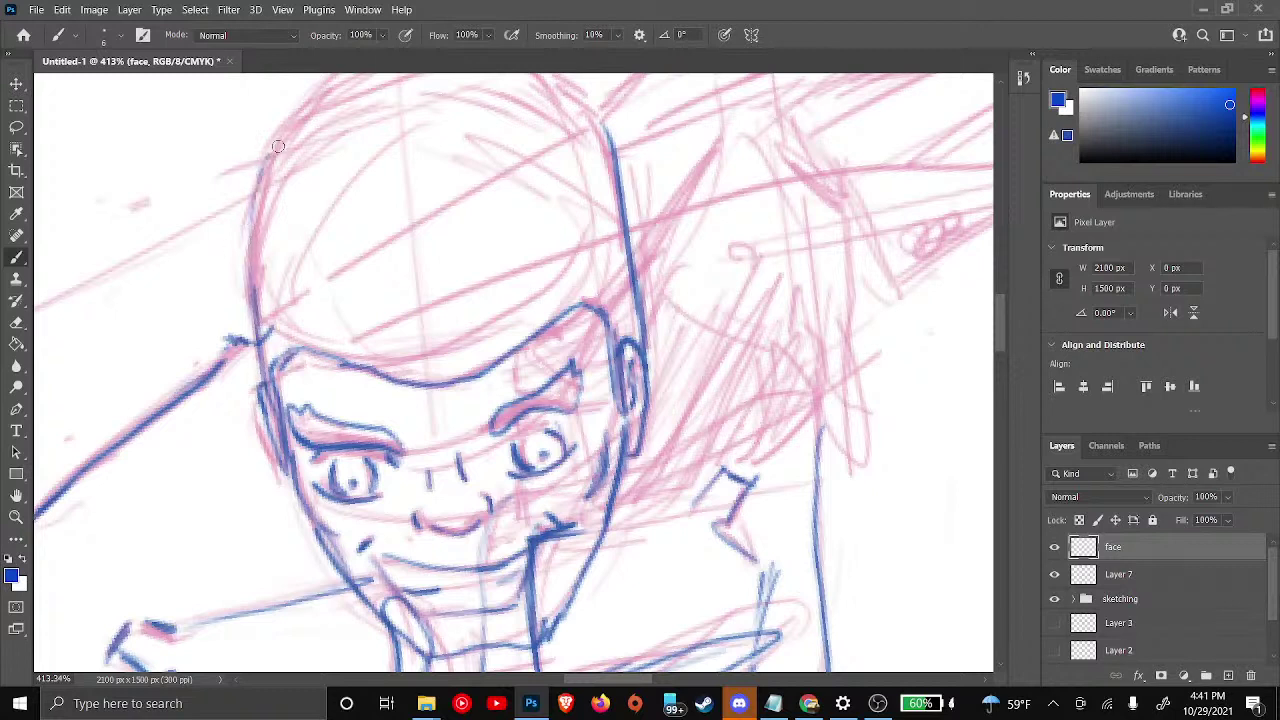
{"action": "mouse_move", "coordinate": [278, 147]}
{"action": "left_mouse_down"}
{"action": "mouse_move", "coordinate": [253, 239]}
{"action": "mouse_move", "coordinate": [257, 300]}
{"action": "left_mouse_up"}
{"action": "left_click_drag", "start_coordinate": [263, 193], "coordinate": [281, 147]}
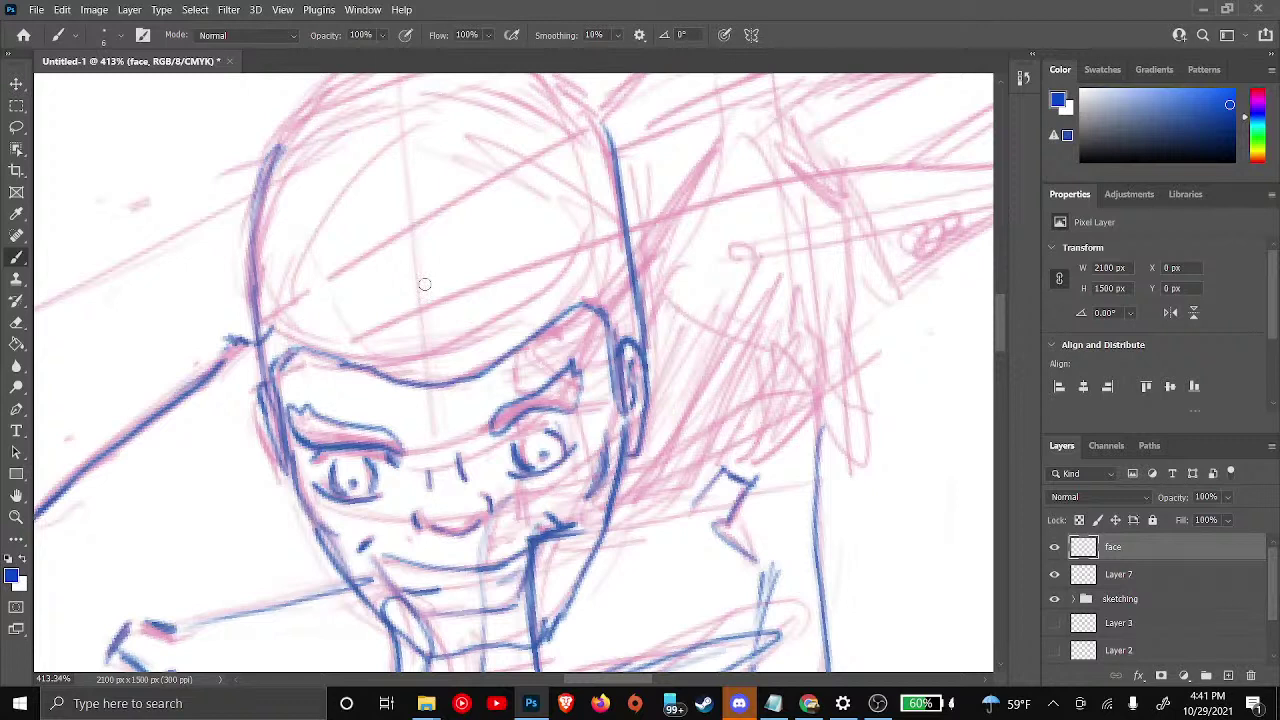
Draw the rounded crown over the rough sketch to join both sides of the head, reinforcing its outline
{"action": "scroll", "coordinate": [424, 284], "scroll_direction": "up", "scroll_amount": 3}
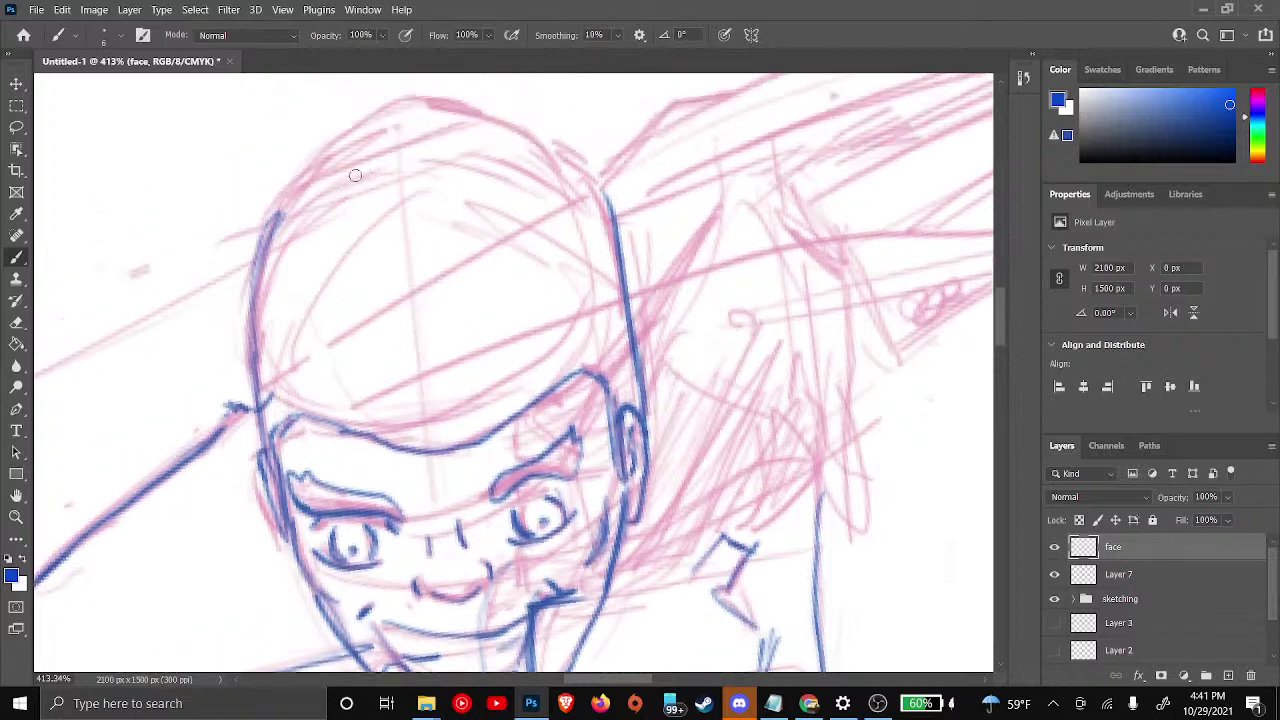
{"action": "mouse_move", "coordinate": [272, 232]}
{"action": "left_mouse_down"}
{"action": "mouse_move", "coordinate": [334, 138]}
{"action": "mouse_move", "coordinate": [394, 92]}
{"action": "mouse_move", "coordinate": [324, 156]}
{"action": "mouse_move", "coordinate": [448, 100]}
{"action": "mouse_move", "coordinate": [506, 120]}
{"action": "mouse_move", "coordinate": [571, 161]}
{"action": "mouse_move", "coordinate": [625, 265]}
{"action": "left_mouse_up"}
{"action": "mouse_move", "coordinate": [389, 104]}
{"action": "left_mouse_down"}
{"action": "mouse_move", "coordinate": [440, 96]}
{"action": "mouse_move", "coordinate": [400, 98]}
{"action": "mouse_move", "coordinate": [345, 135]}
{"action": "mouse_move", "coordinate": [294, 185]}
{"action": "mouse_move", "coordinate": [273, 250]}
{"action": "mouse_move", "coordinate": [270, 228]}
{"action": "left_mouse_up"}
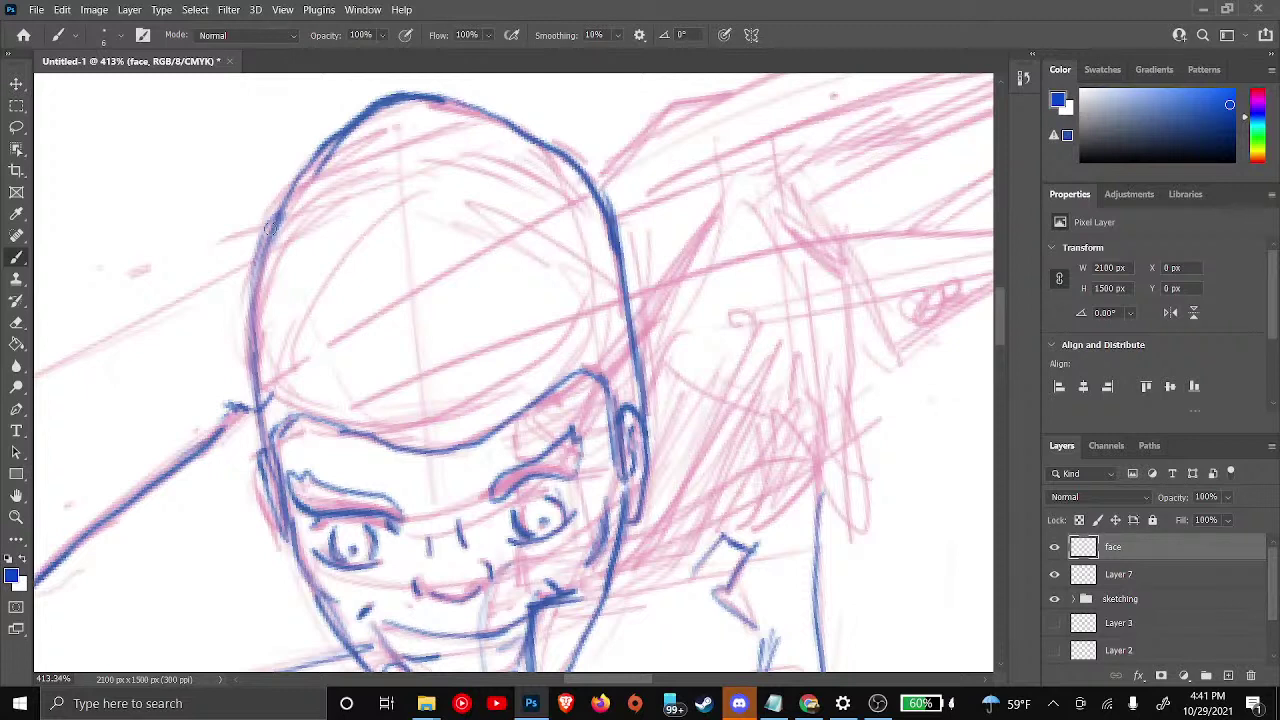
Hide the sketching group and Layer 7 so that only the face lines are displayed
{"action": "scroll", "coordinate": [582, 497], "scroll_direction": "down", "scroll_amount": 3}
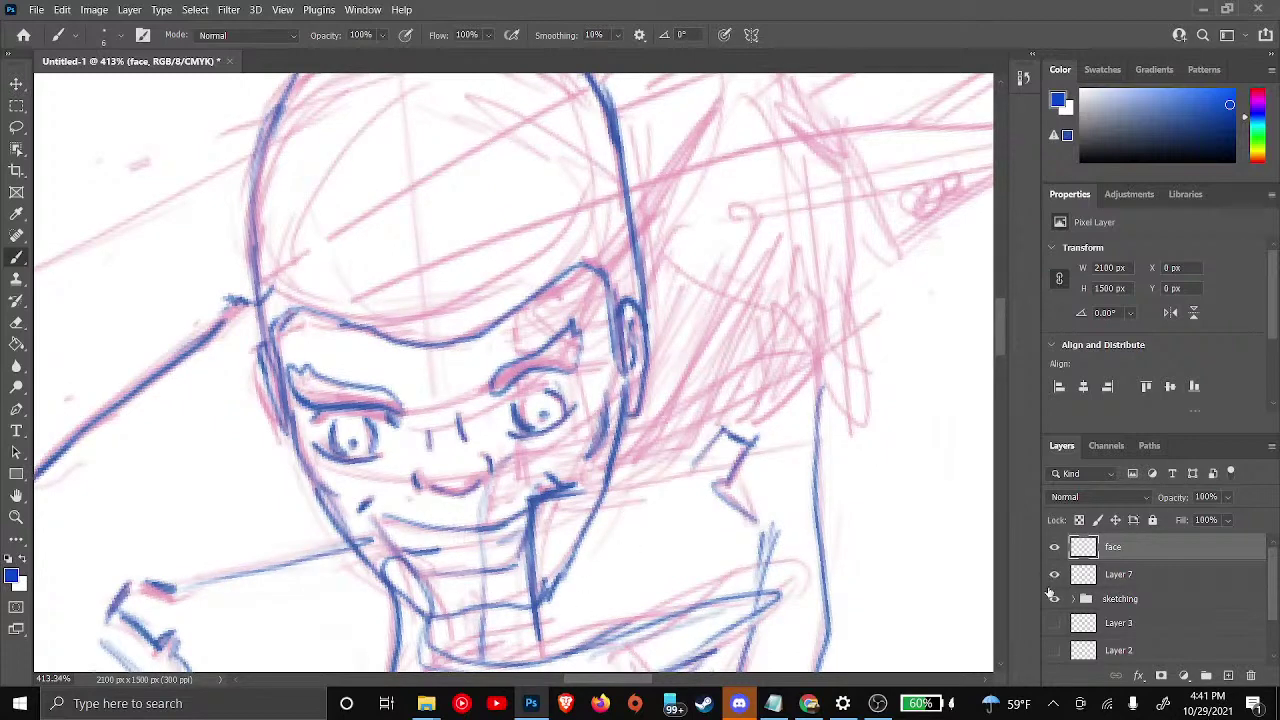
{"action": "left_click", "coordinate": [1055, 599]}
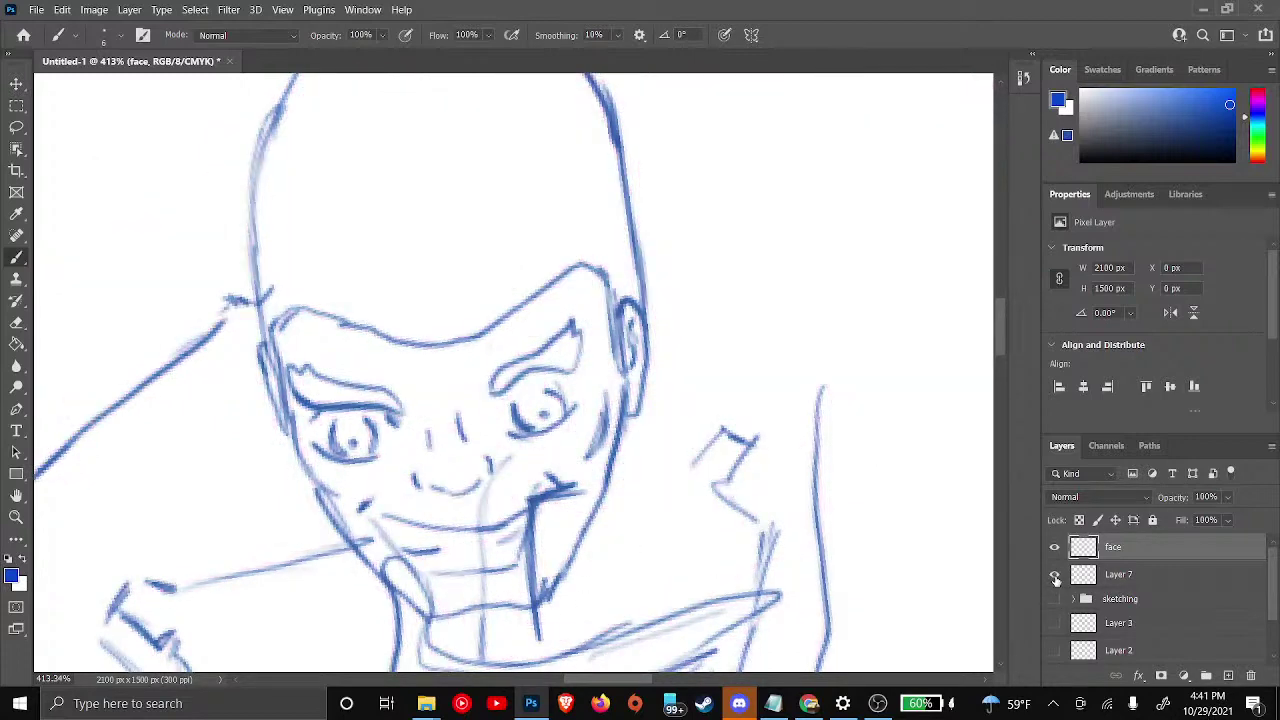
{"action": "left_click", "coordinate": [1056, 578]}
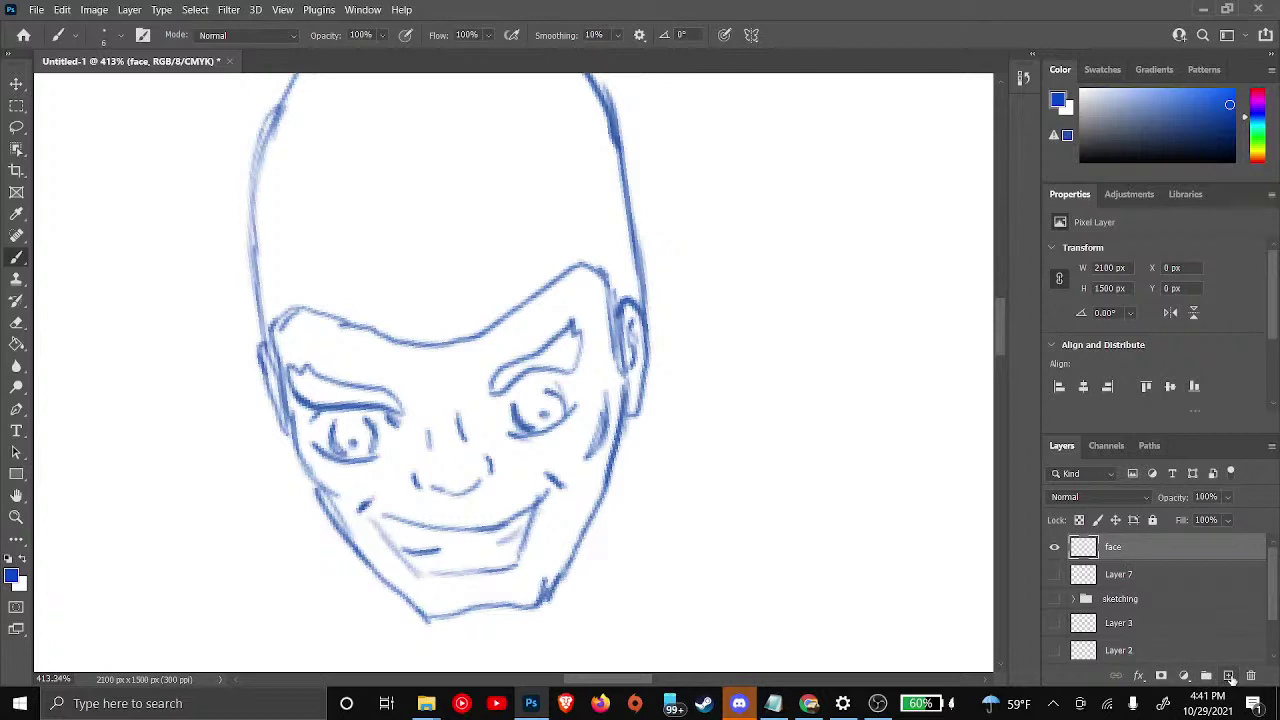
Create a layer named "face color" above the face layer and set the foreground colour to a bright orange
{"action": "left_click", "coordinate": [1228, 677]}
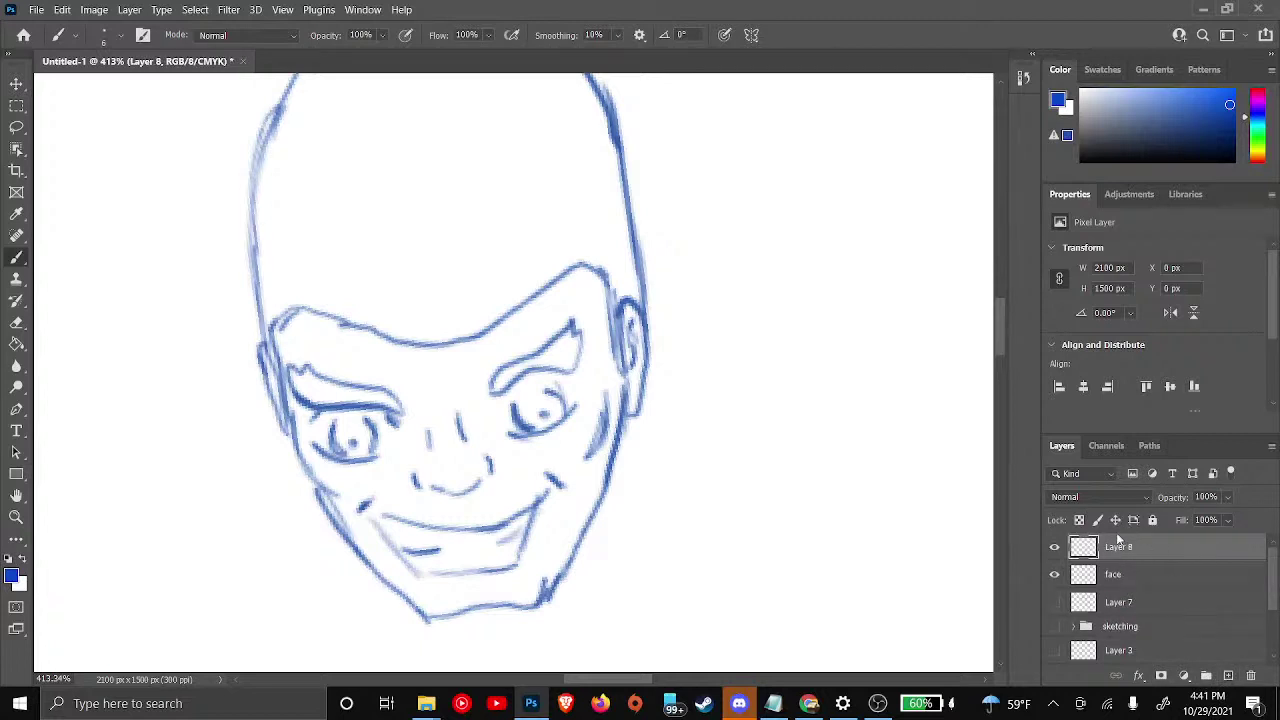
{"action": "double_click", "coordinate": [1118, 548]}
{"action": "type", "text": "face color"}
{"action": "key", "text": "Return"}
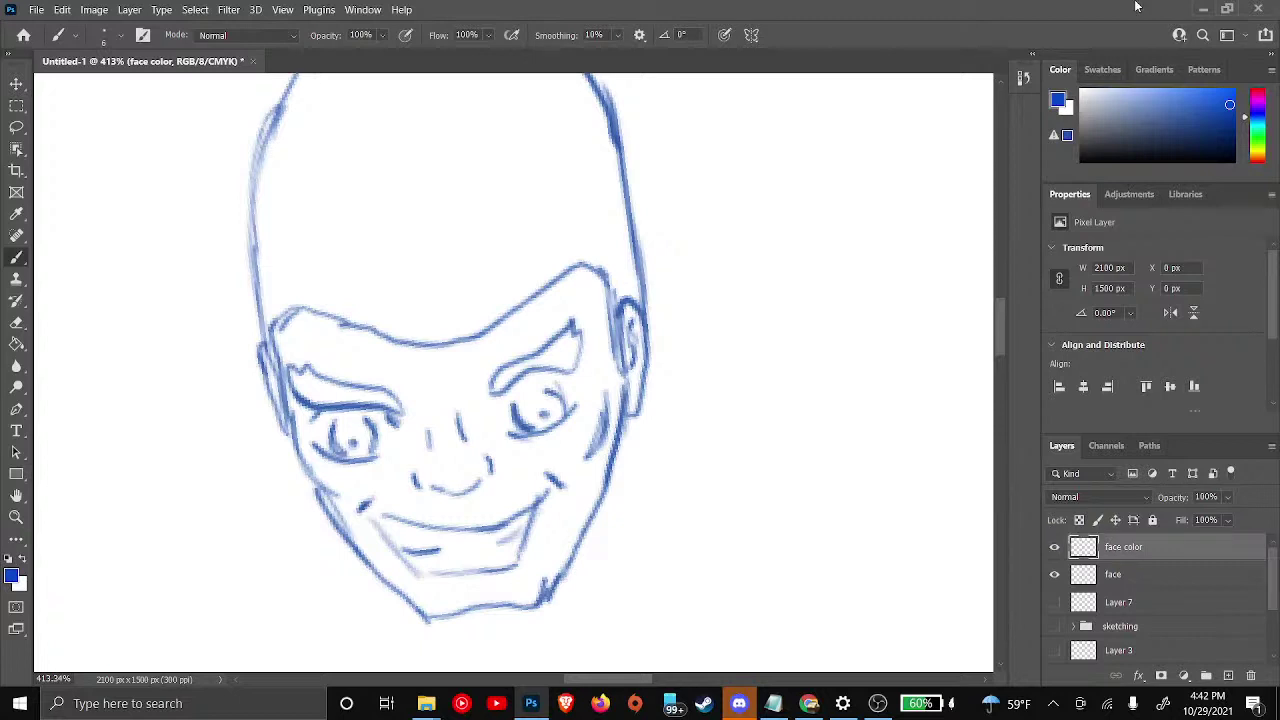
{"action": "left_click", "coordinate": [1259, 156]}
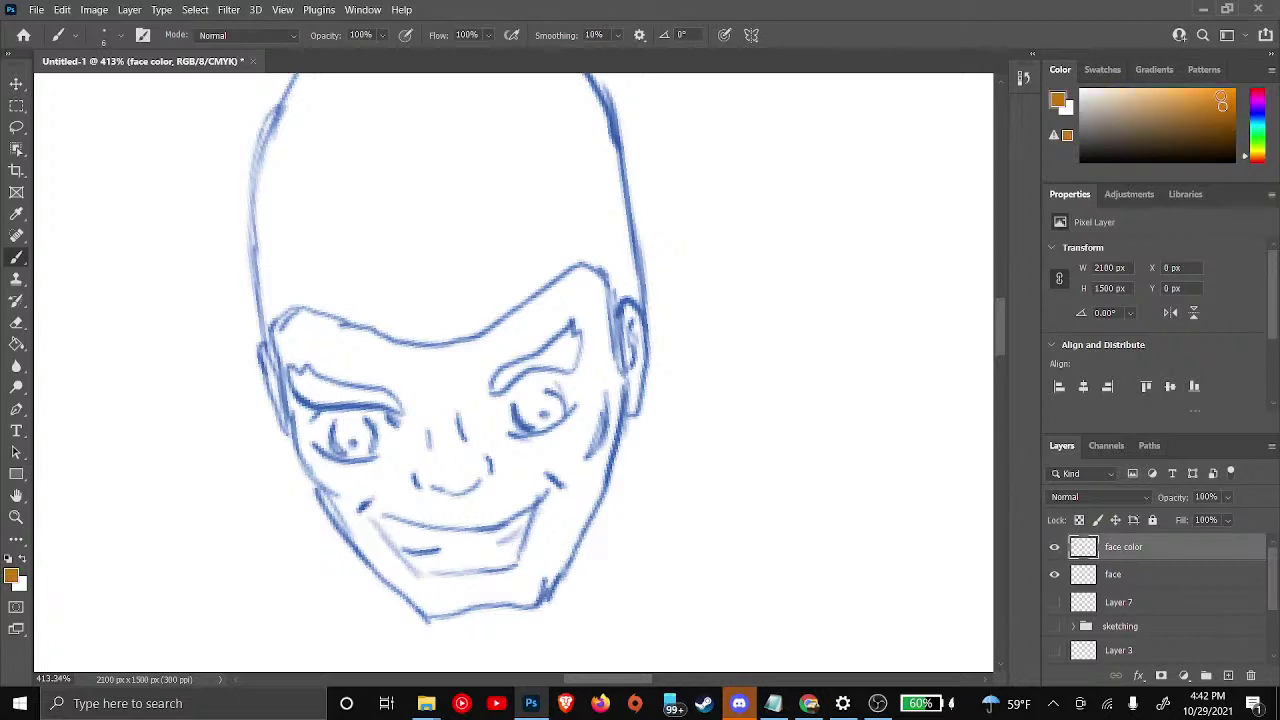
{"action": "left_click", "coordinate": [1220, 95]}
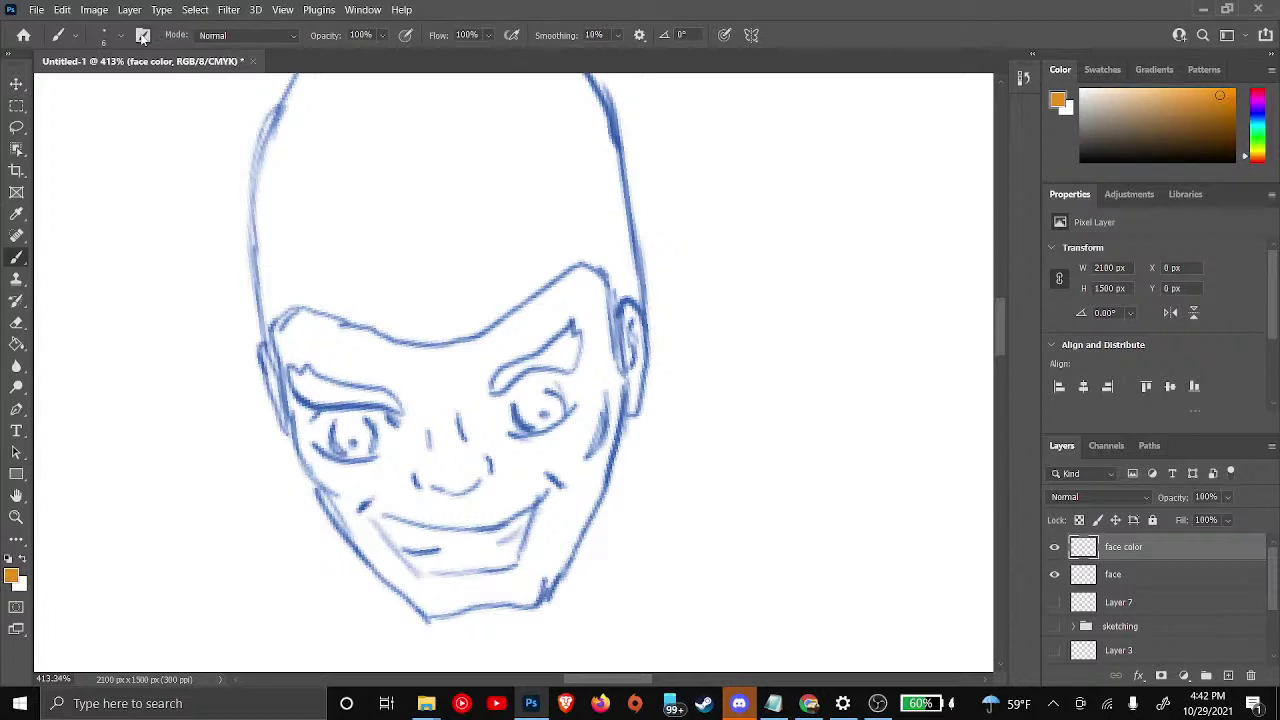
Try the rough 60 px brush tip with an orange patch over the forehead and hairline, and undo the patch
{"action": "left_click", "coordinate": [73, 37]}
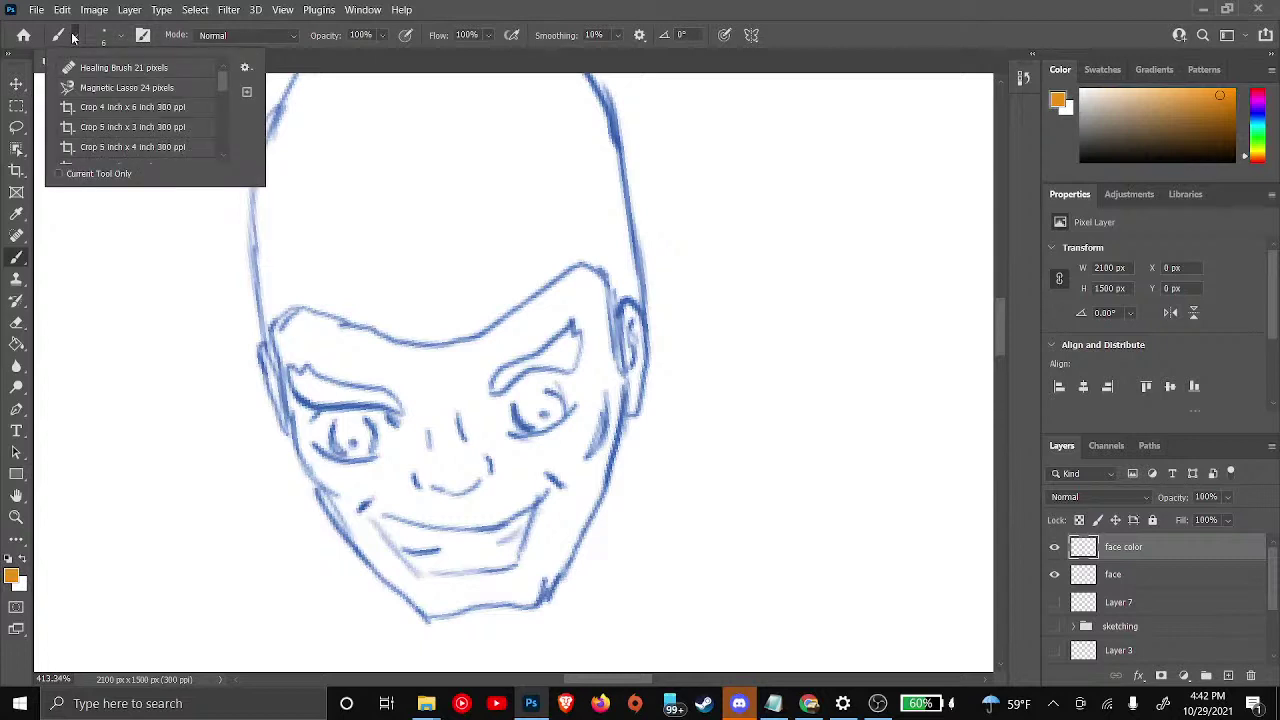
{"action": "left_click", "coordinate": [58, 36]}
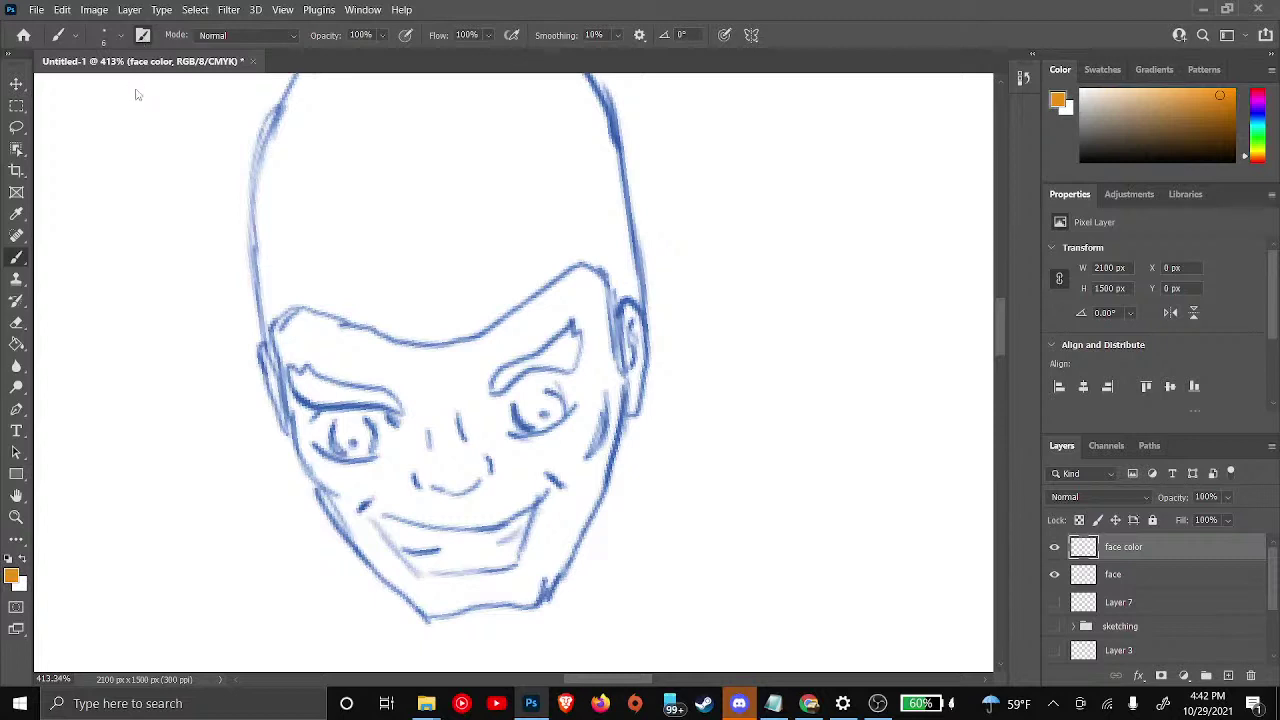
{"action": "key", "text": "F5"}
{"action": "left_click", "coordinate": [119, 40]}
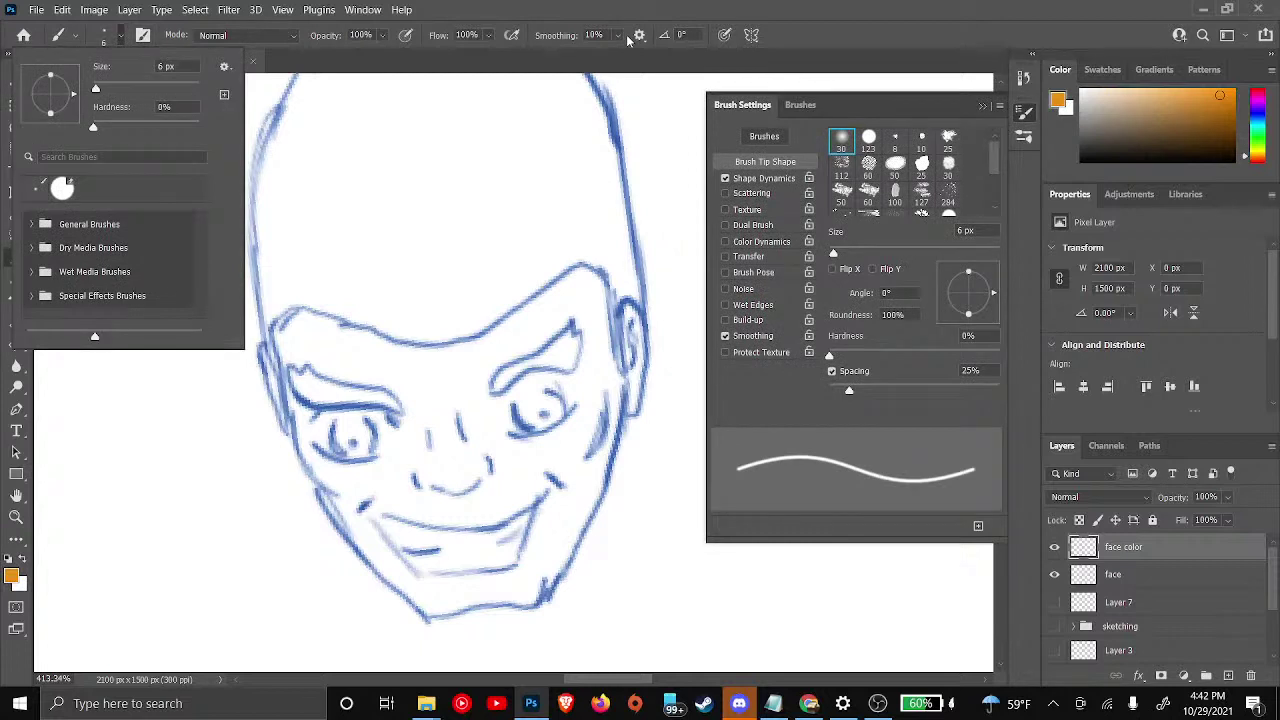
{"action": "left_click", "coordinate": [868, 190]}
{"action": "left_click", "coordinate": [868, 190]}
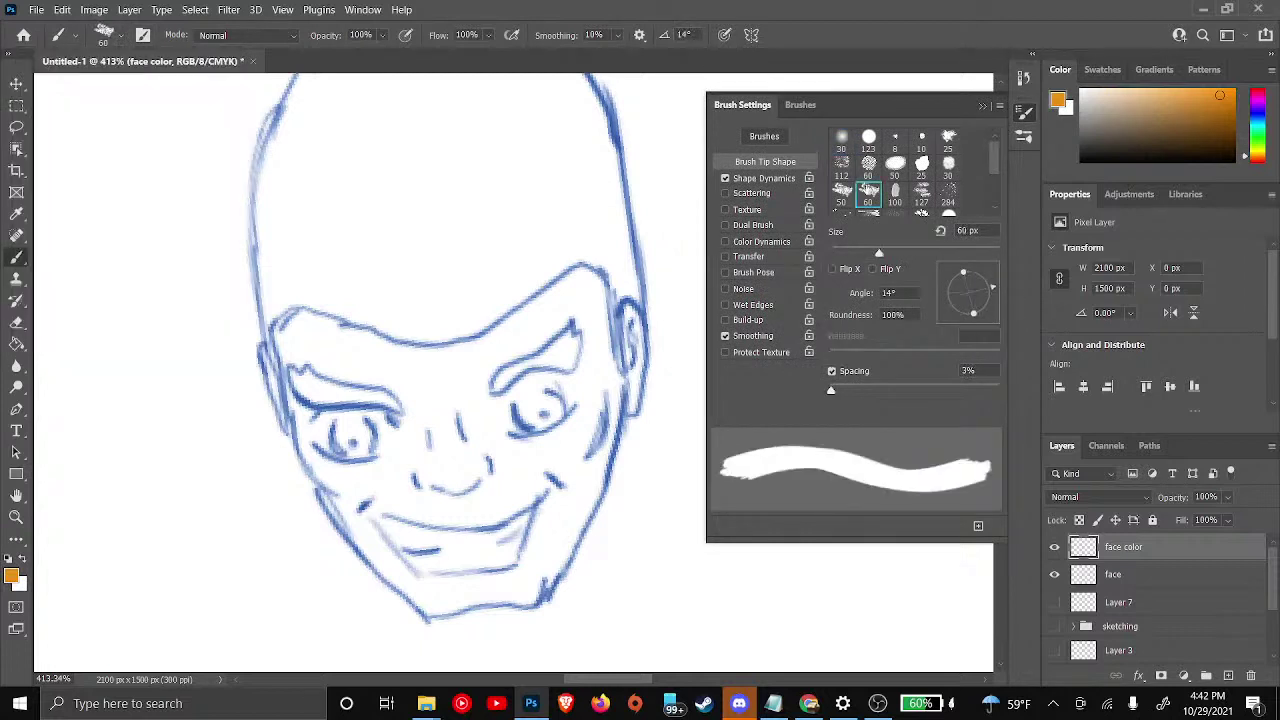
{"action": "mouse_move", "coordinate": [586, 255]}
{"action": "left_mouse_down"}
{"action": "mouse_move", "coordinate": [543, 300]}
{"action": "mouse_move", "coordinate": [529, 286]}
{"action": "mouse_move", "coordinate": [510, 295]}
{"action": "left_mouse_up"}
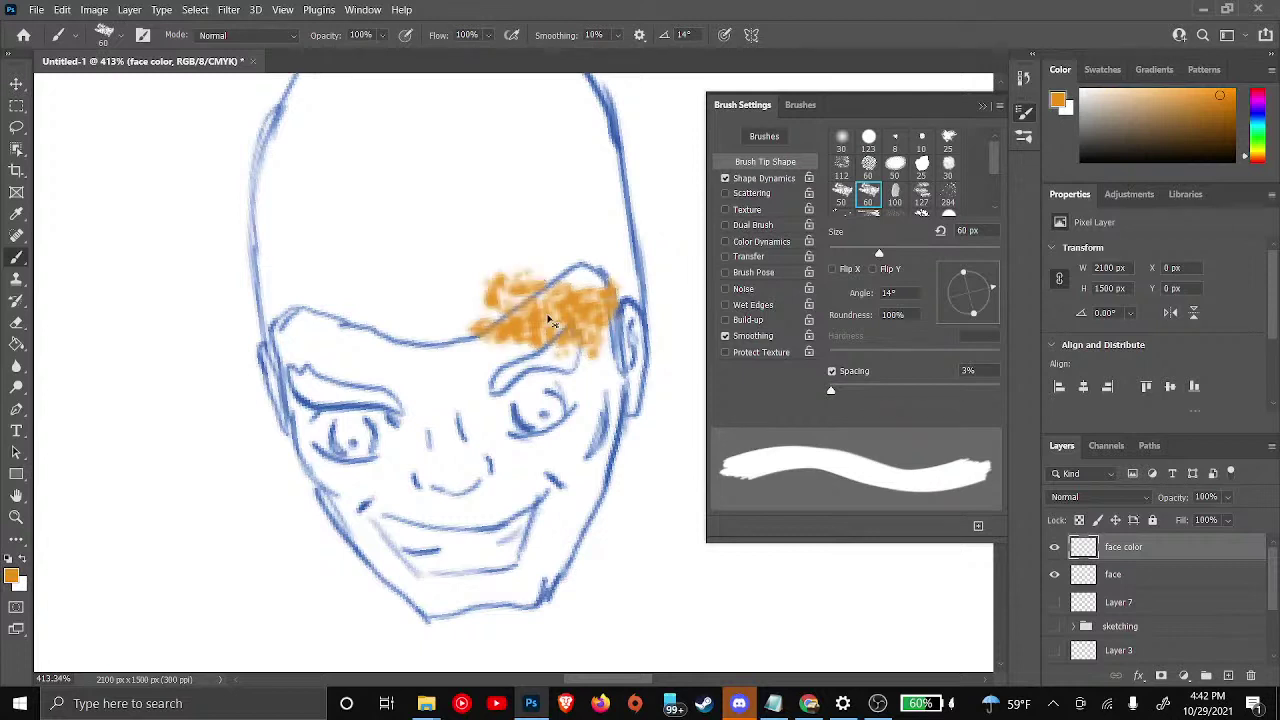
{"action": "key", "text": "ctrl+z"}
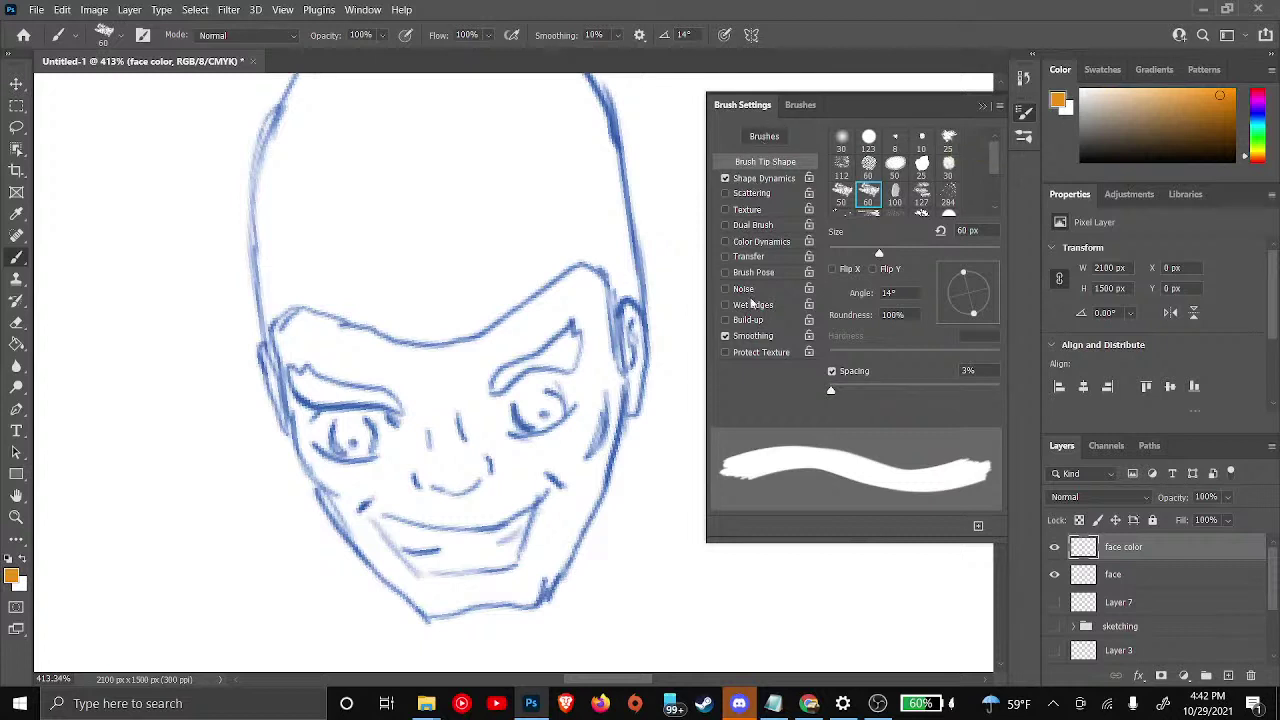
Preview several brush tips, including the 283, 120, 80, 16, 105 and 60 px ones, to compare their stroke shapes
{"action": "scroll", "coordinate": [752, 318], "scroll_direction": "down", "scroll_amount": 1}
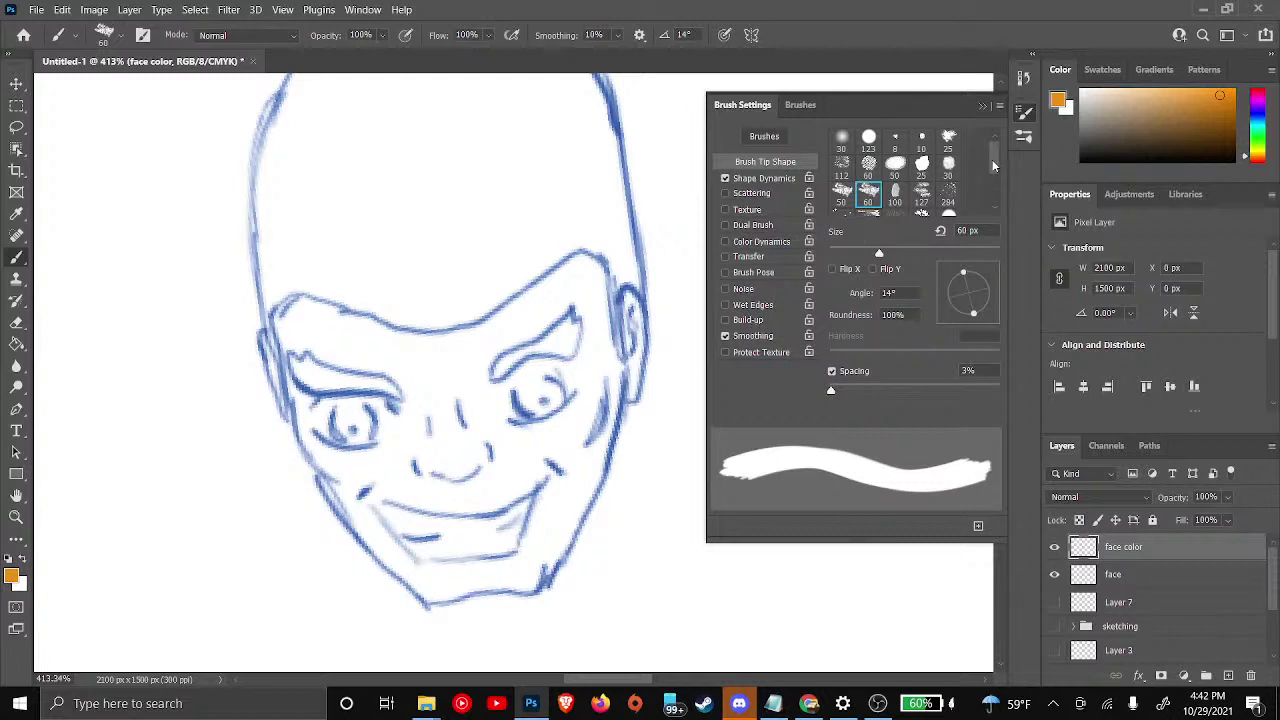
{"action": "left_click_drag", "start_coordinate": [994, 165], "coordinate": [992, 209]}
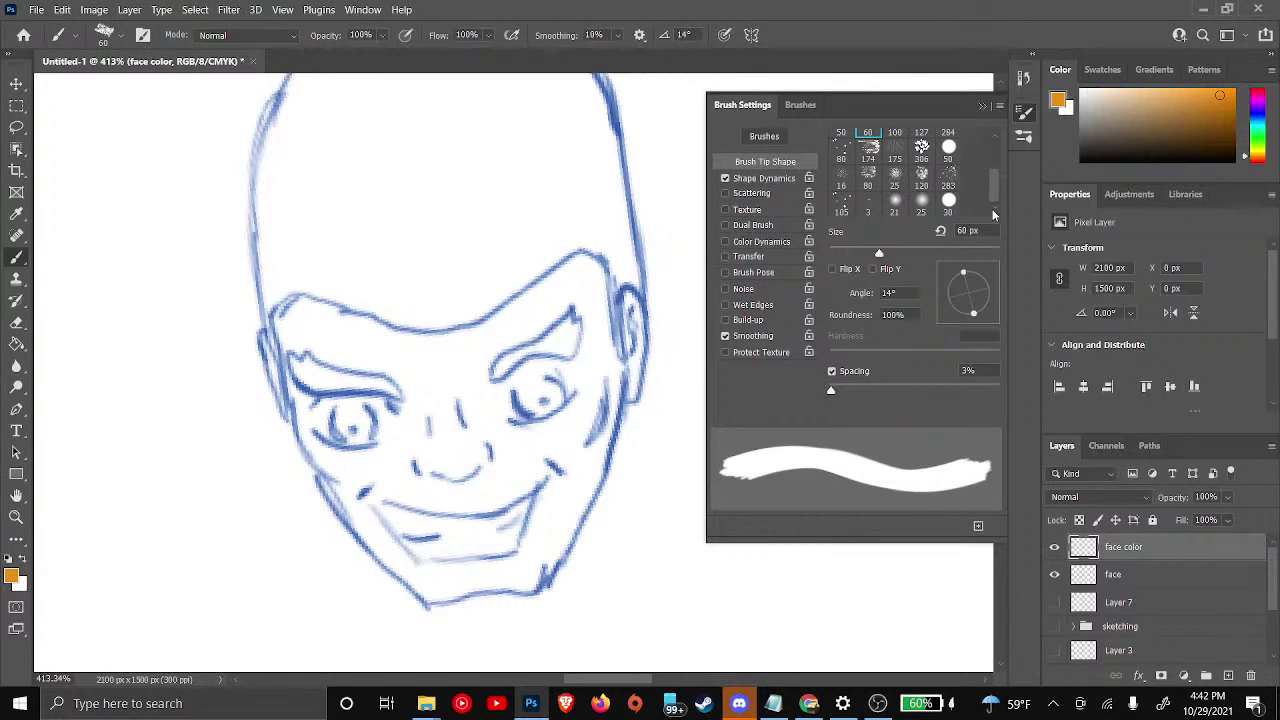
{"action": "left_click", "coordinate": [948, 178]}
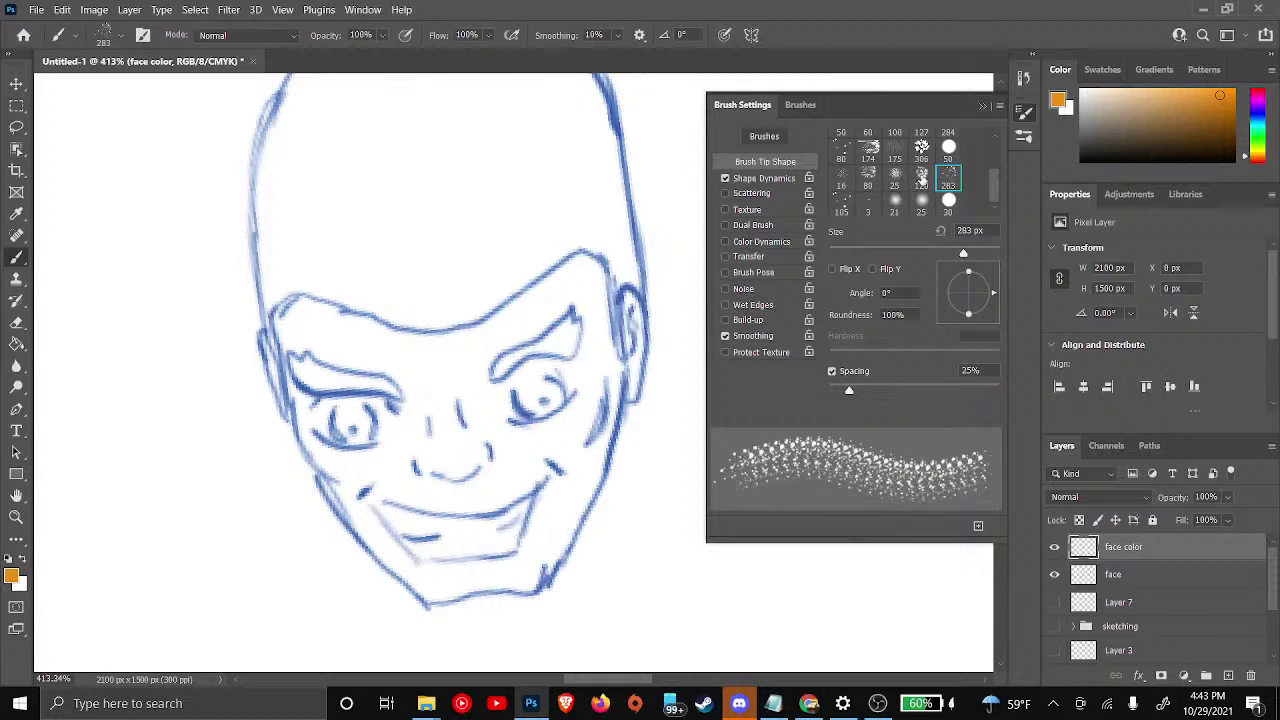
{"action": "left_click", "coordinate": [922, 178]}
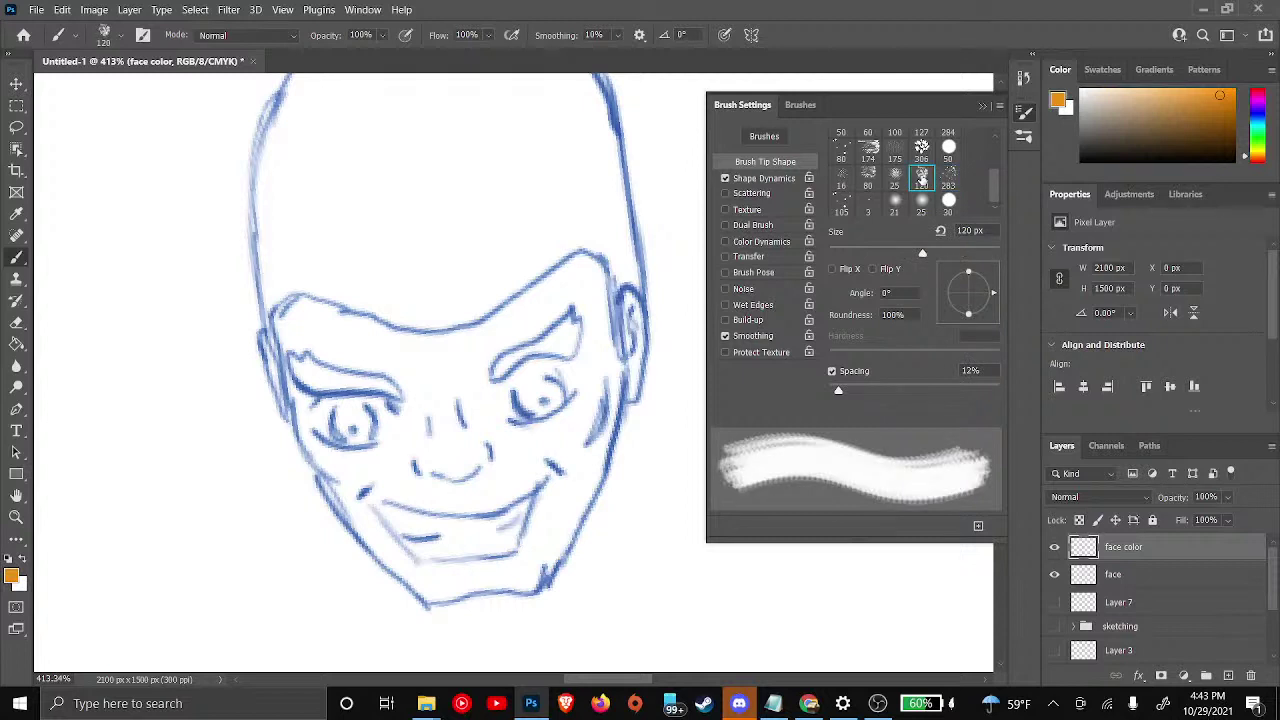
{"action": "left_click", "coordinate": [867, 180]}
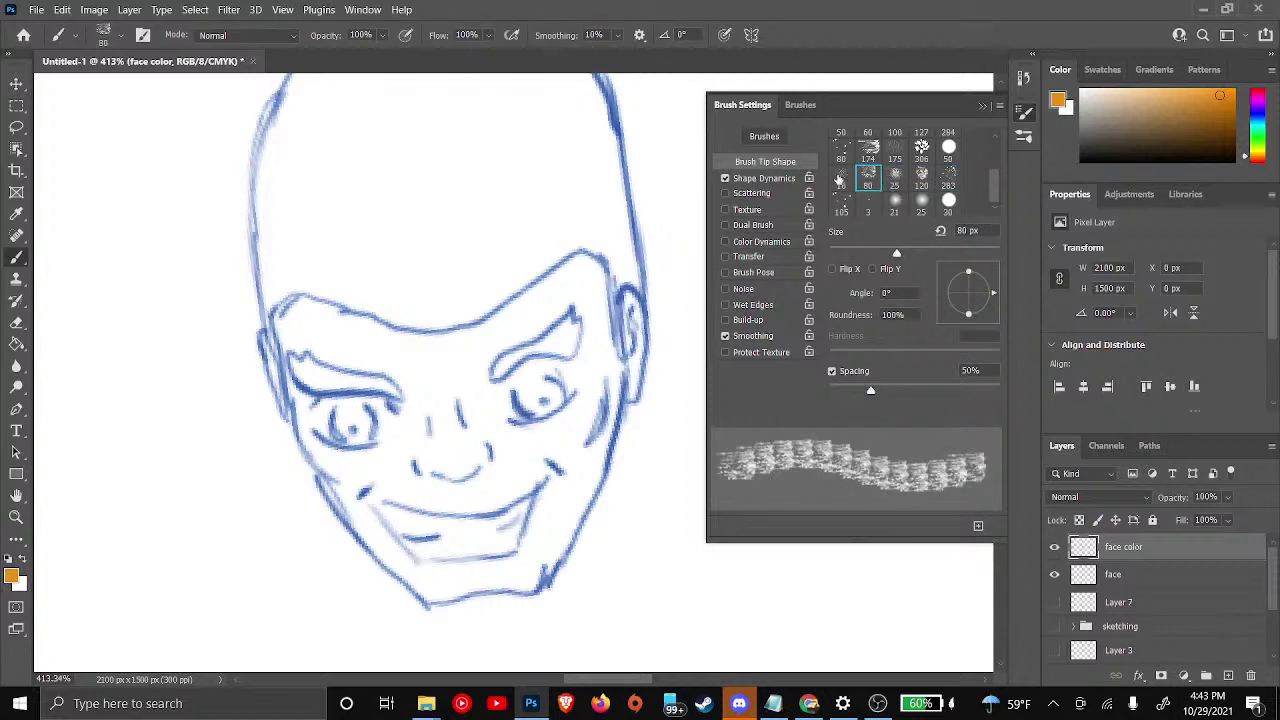
{"action": "left_click", "coordinate": [840, 180]}
{"action": "left_click", "coordinate": [918, 205]}
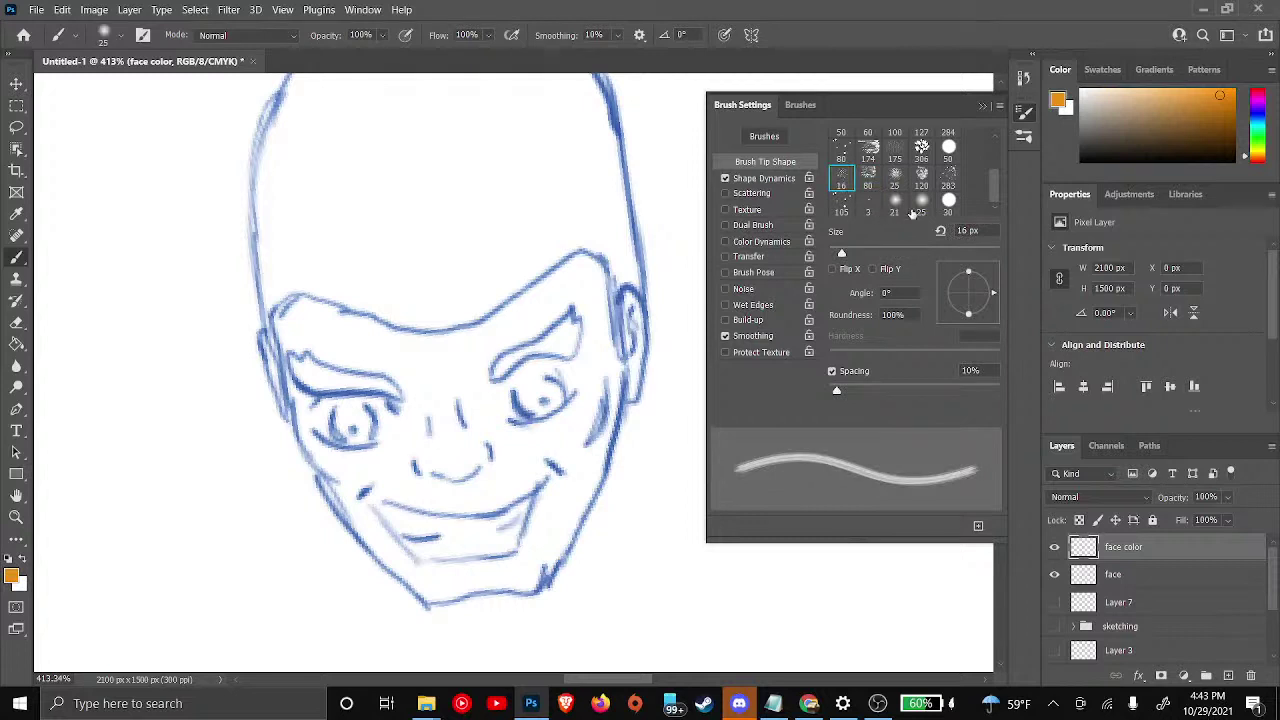
{"action": "left_click", "coordinate": [843, 204]}
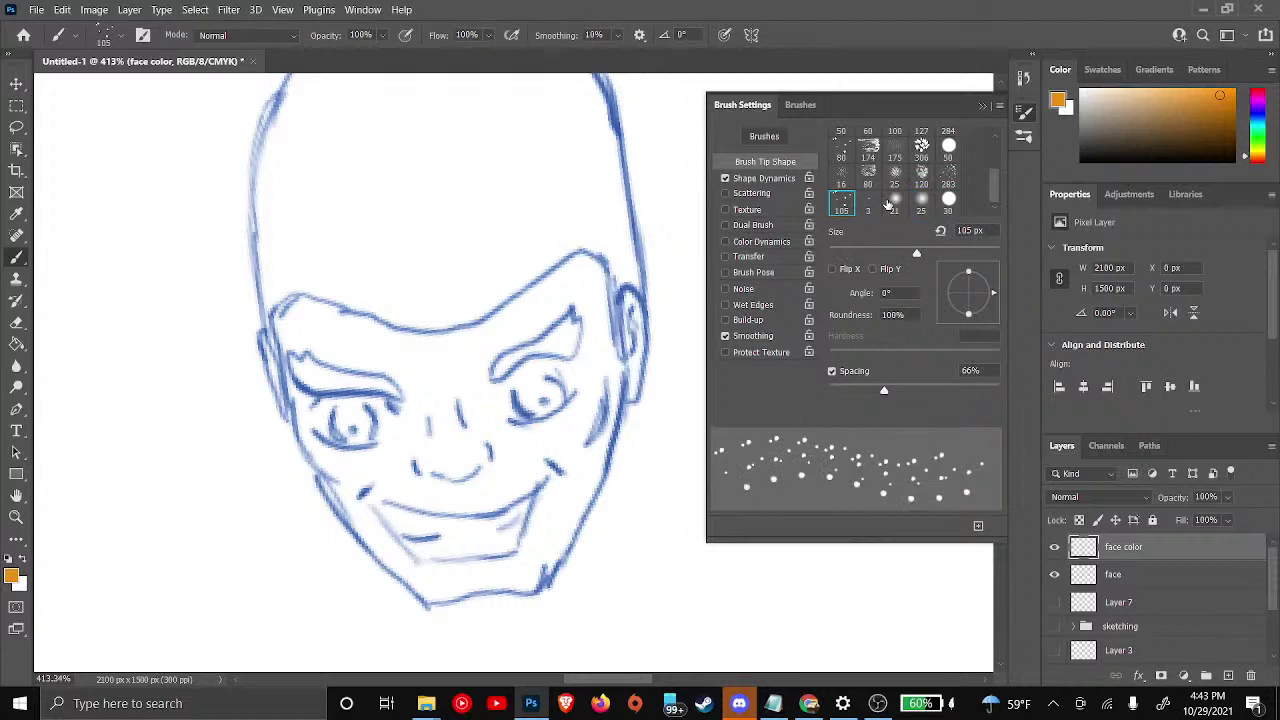
{"action": "left_click", "coordinate": [869, 140]}
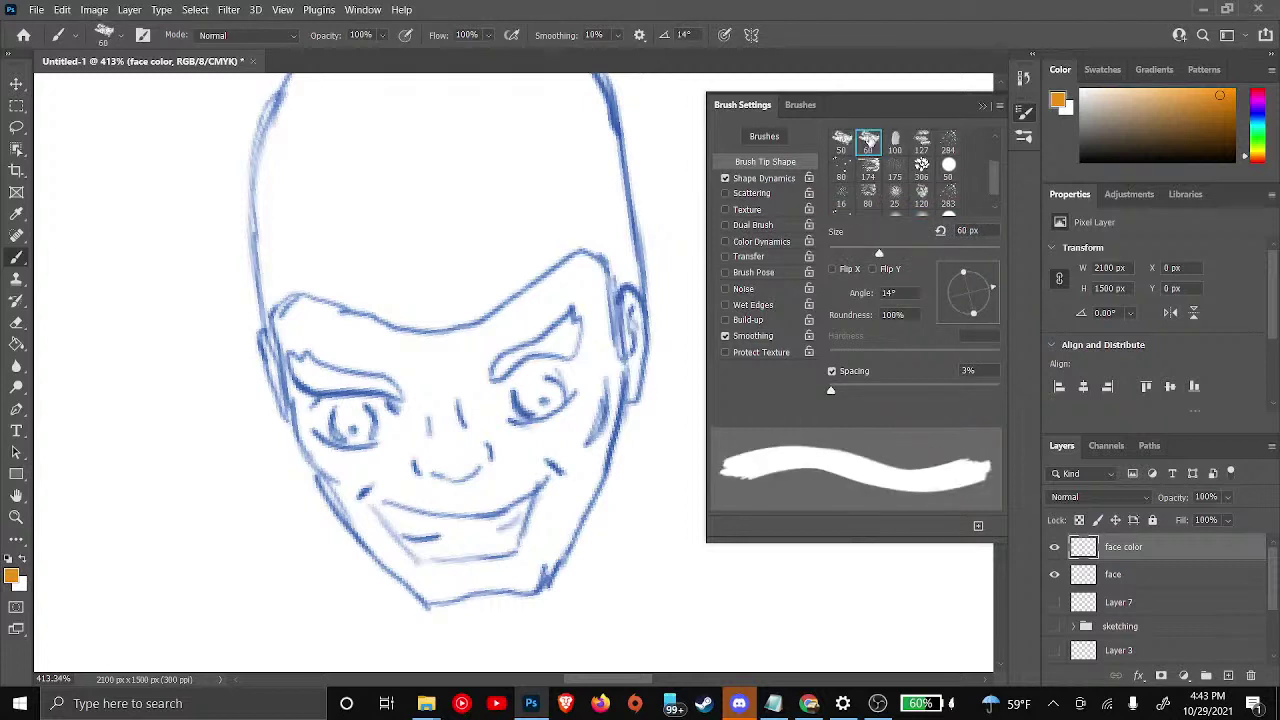
Choose the 174 px bristle brush tip and reduce its size to 26 px
{"action": "left_click", "coordinate": [870, 166]}
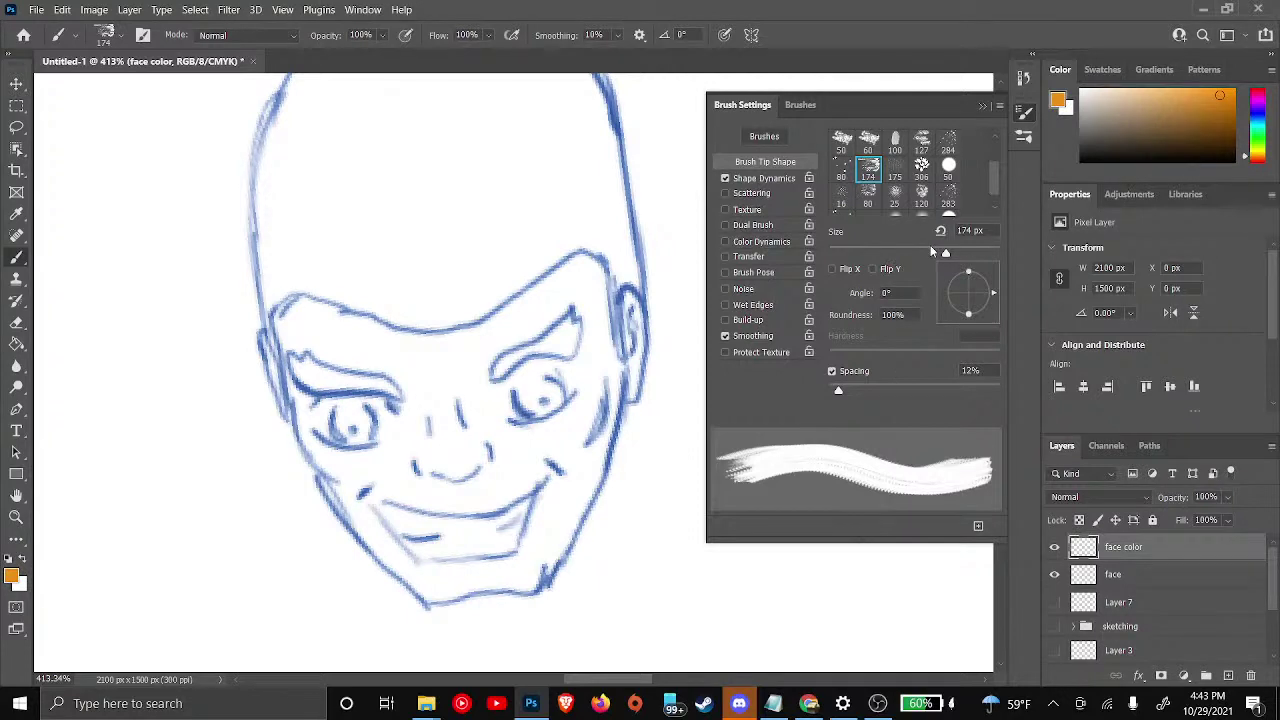
{"action": "left_click", "coordinate": [842, 251]}
{"action": "left_click_drag", "start_coordinate": [843, 252], "coordinate": [850, 251]}
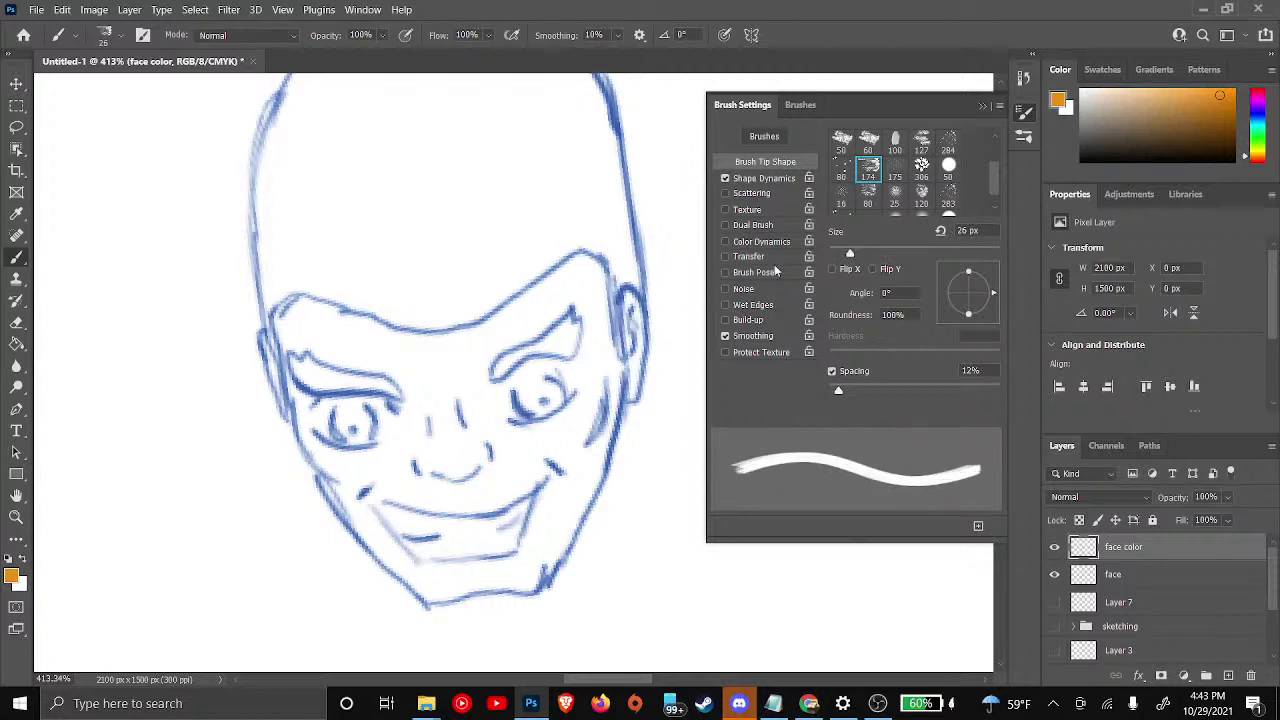
{"action": "left_click", "coordinate": [981, 106]}
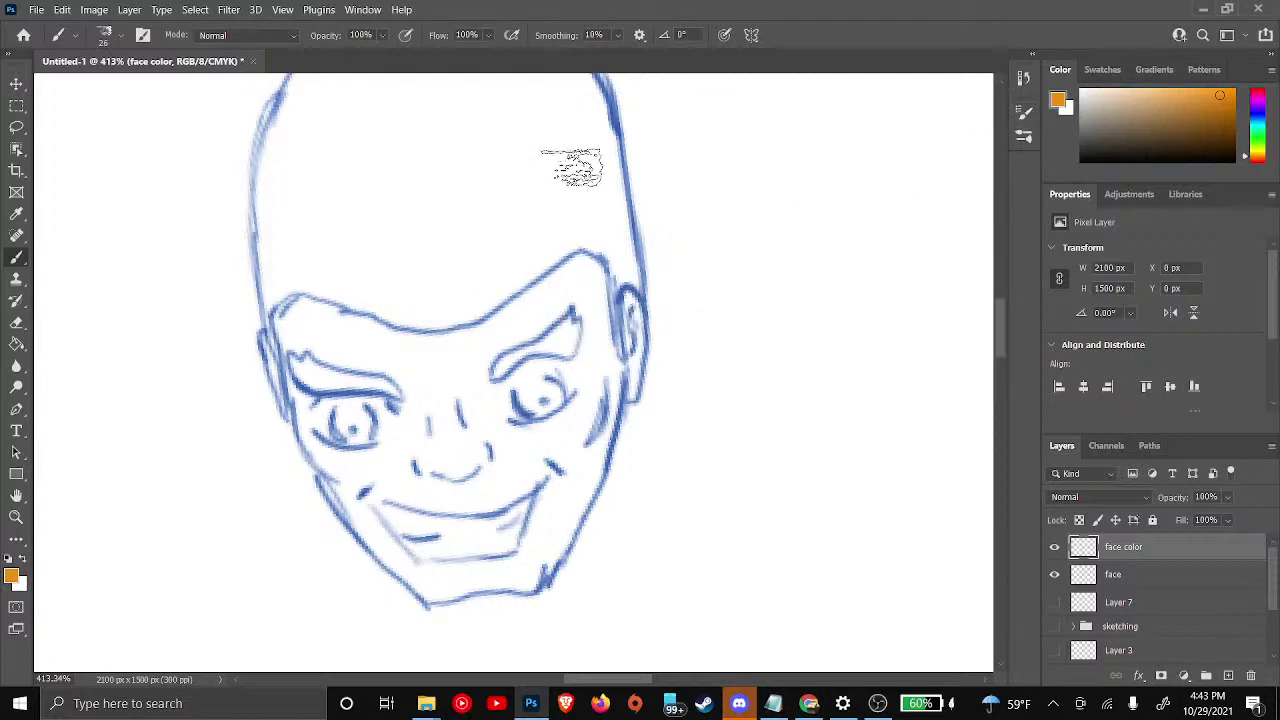
Try orange strokes around the right-hand eyebrow at 26 px and then 44 px, and undo them
{"action": "left_click_drag", "start_coordinate": [510, 320], "coordinate": [540, 298]}
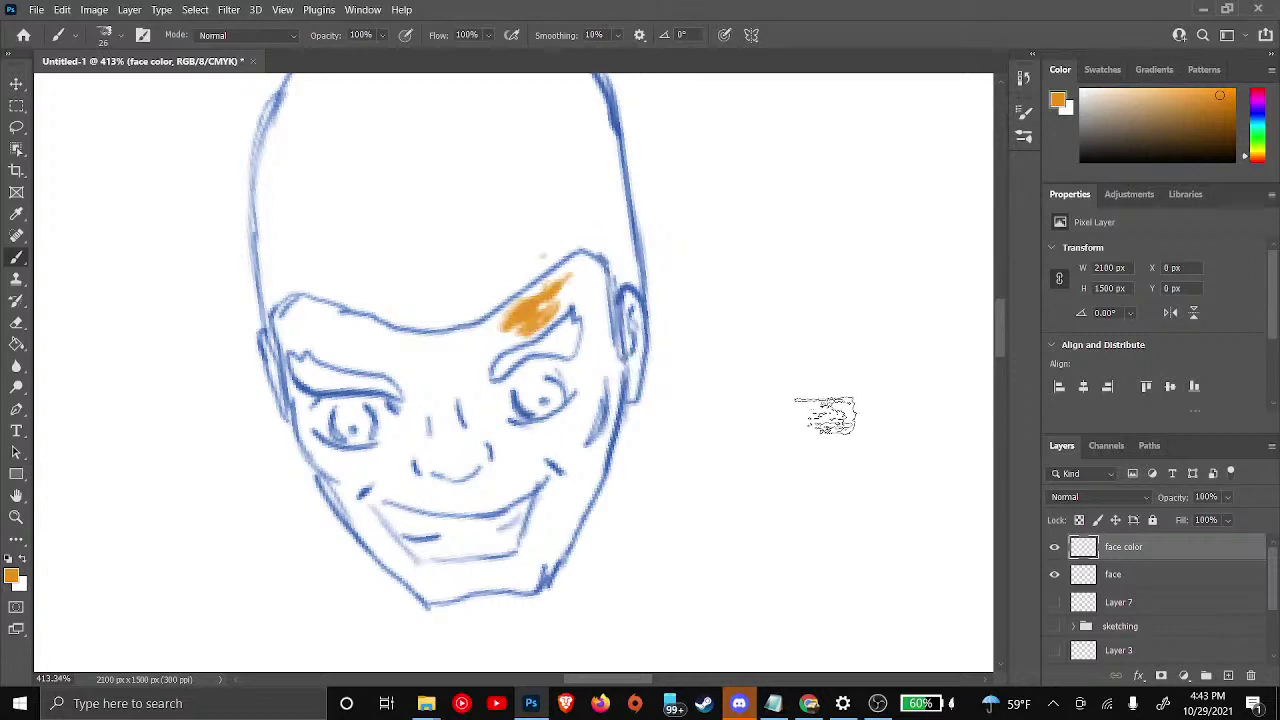
{"action": "right_click", "coordinate": [640, 370]}
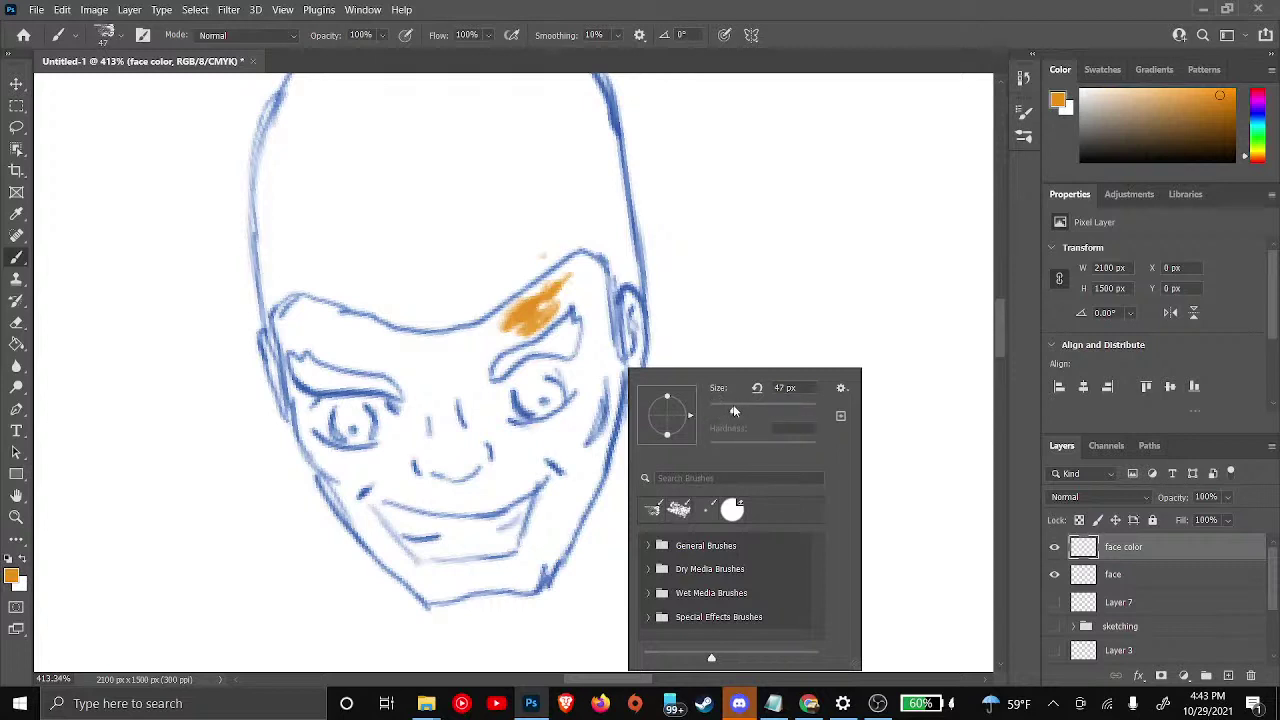
{"action": "left_click", "coordinate": [568, 300]}
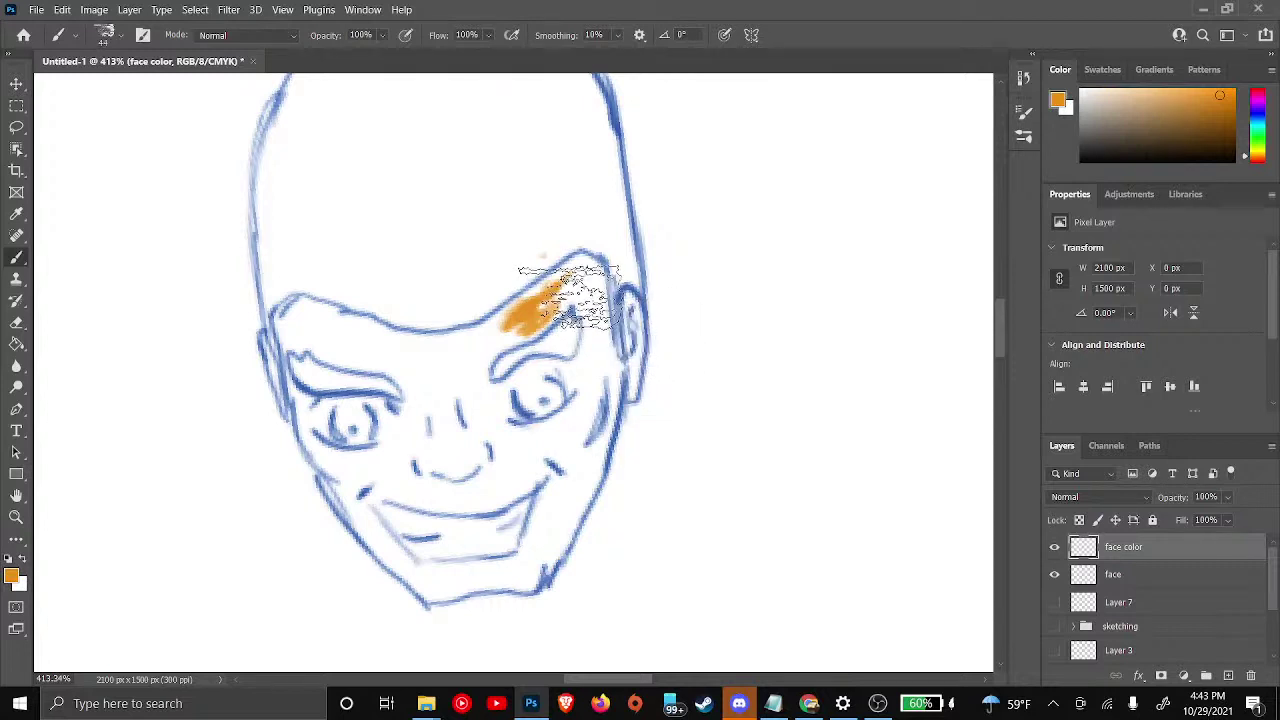
{"action": "left_click_drag", "start_coordinate": [568, 298], "coordinate": [597, 372]}
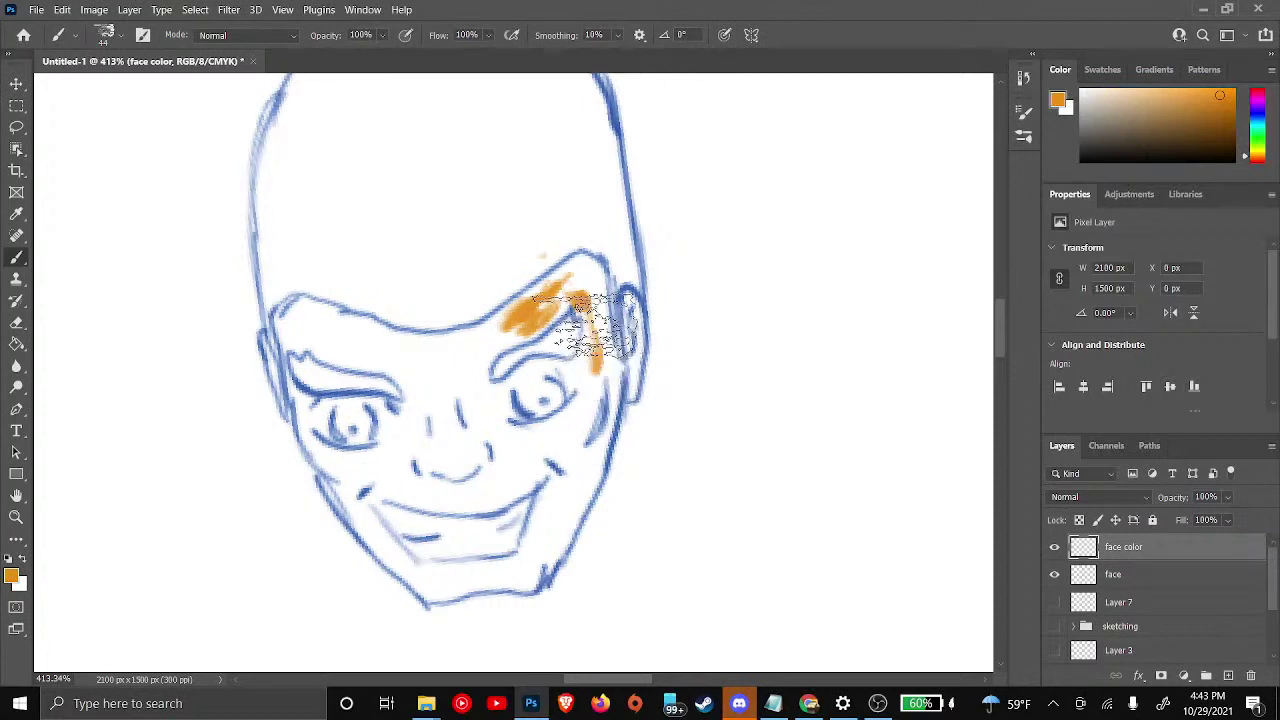
{"action": "mouse_move", "coordinate": [587, 324]}
{"action": "left_mouse_down"}
{"action": "mouse_move", "coordinate": [543, 329]}
{"action": "mouse_move", "coordinate": [563, 292]}
{"action": "mouse_move", "coordinate": [488, 359]}
{"action": "mouse_move", "coordinate": [513, 322]}
{"action": "mouse_move", "coordinate": [480, 372]}
{"action": "left_mouse_up"}
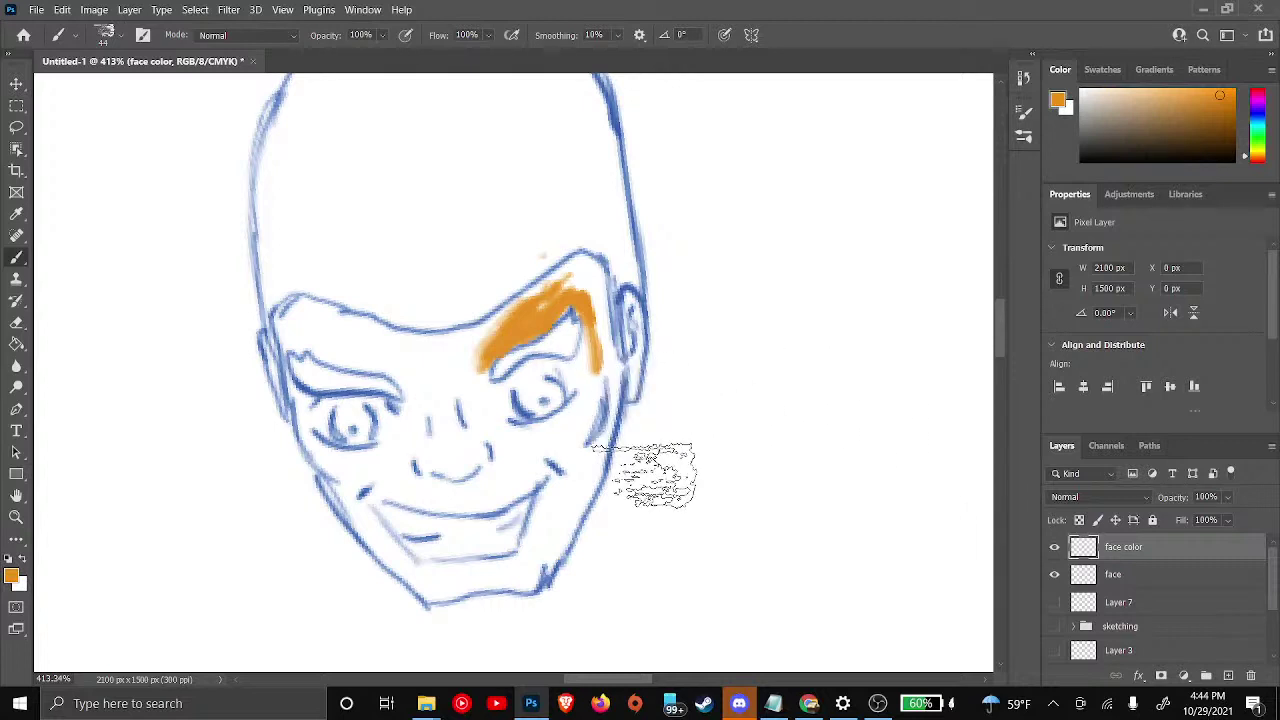
{"action": "key", "text": "ctrl+z"}
{"action": "key", "text": "ctrl+z"}
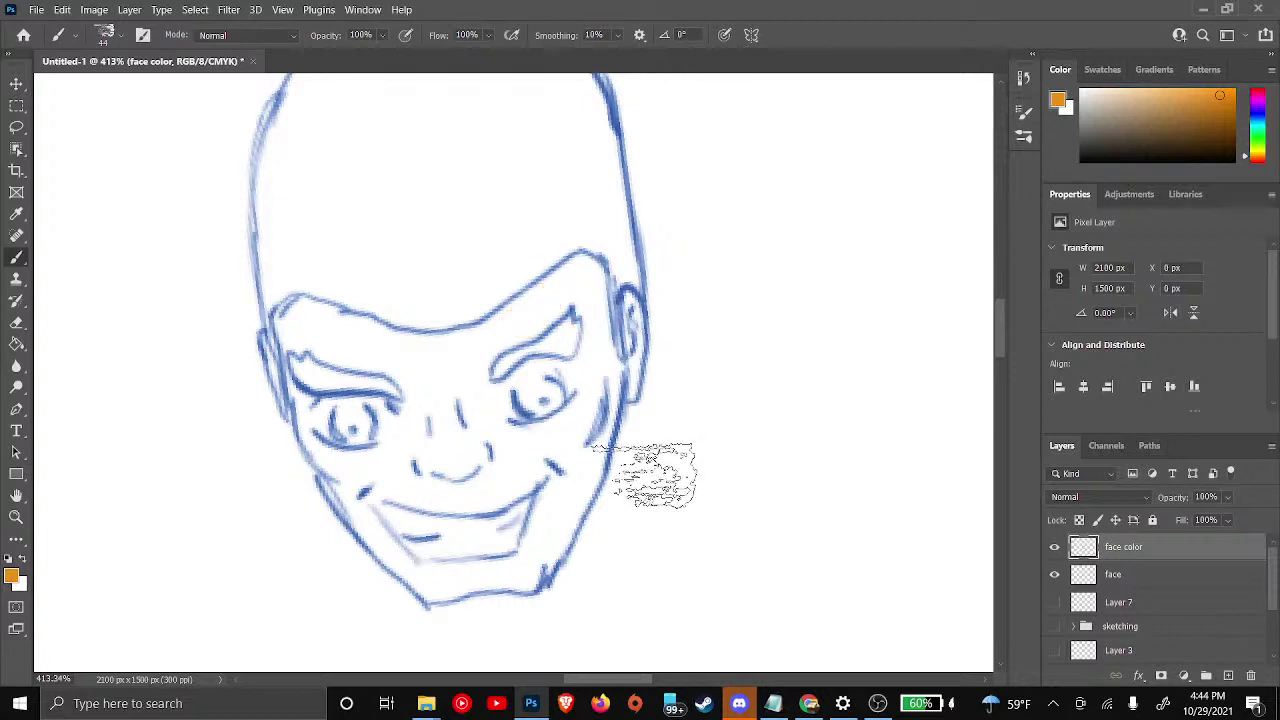
Paint small orange dabs and strokes above the right-hand eyebrow, reducing the brush to 19 px and then 13 px
{"action": "scroll", "coordinate": [653, 475], "scroll_direction": "up", "scroll_amount": 6}
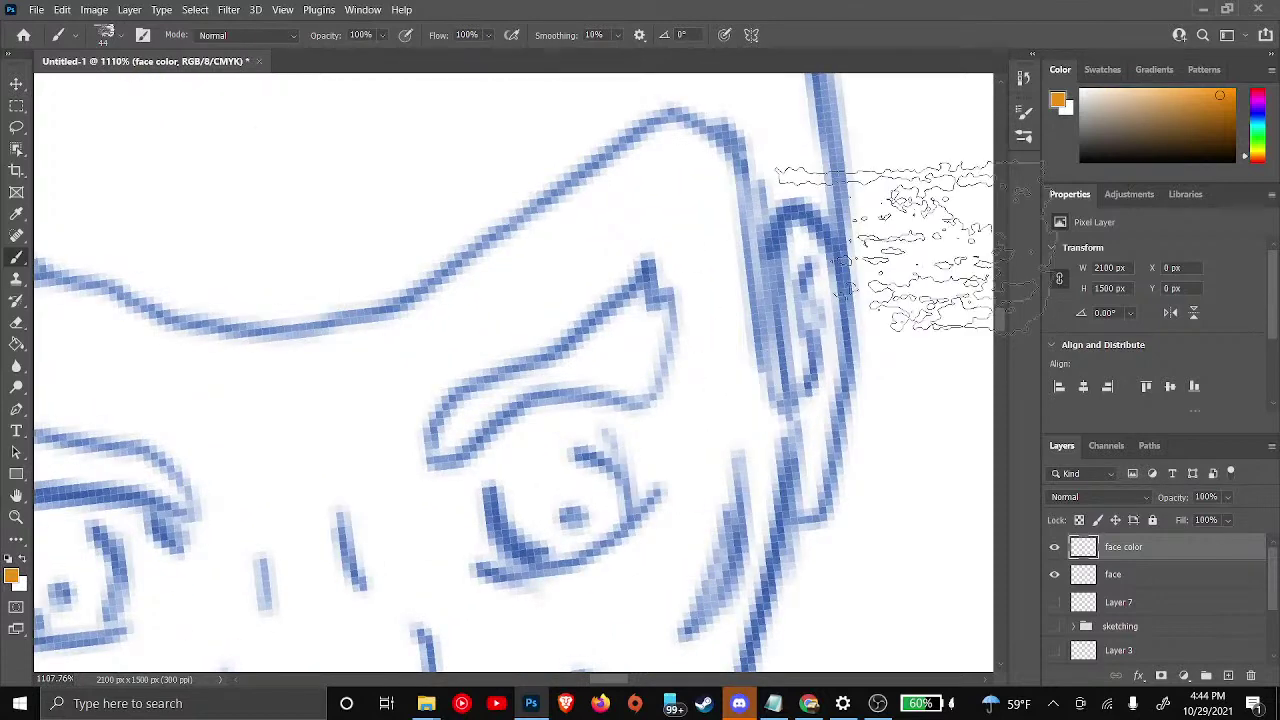
{"action": "left_click", "coordinate": [1024, 117]}
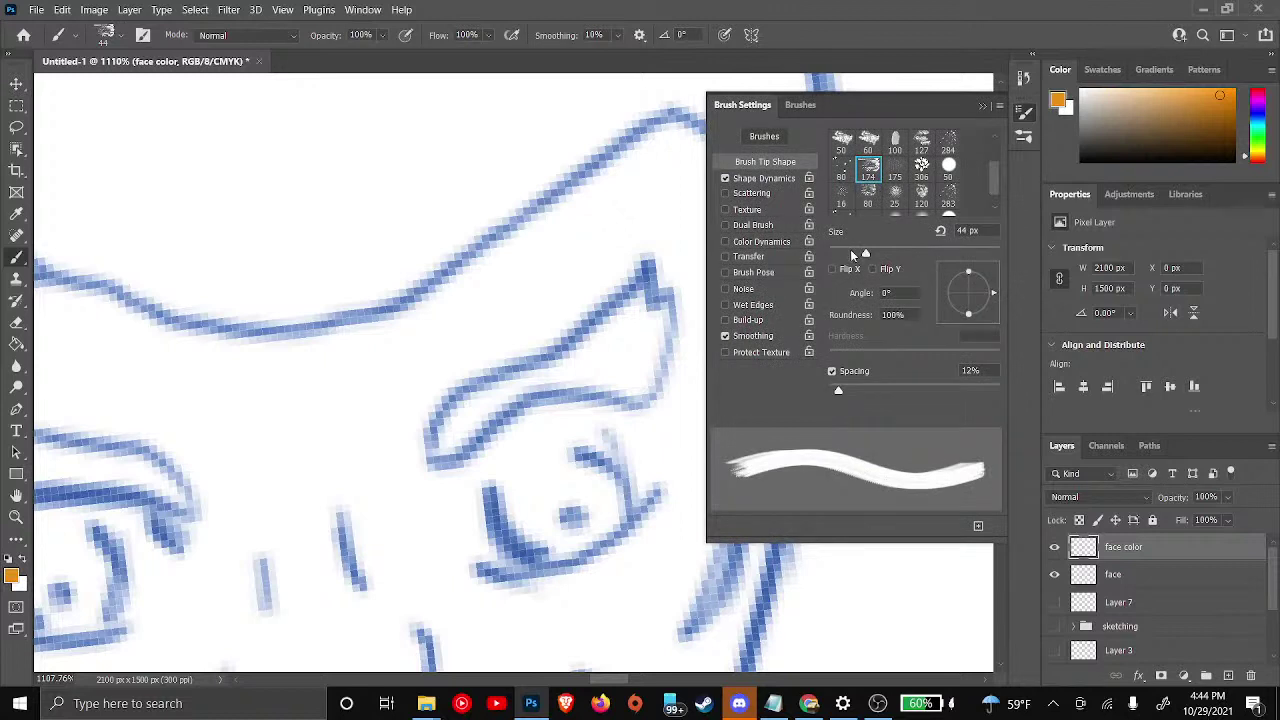
{"action": "left_click_drag", "start_coordinate": [858, 251], "coordinate": [844, 254]}
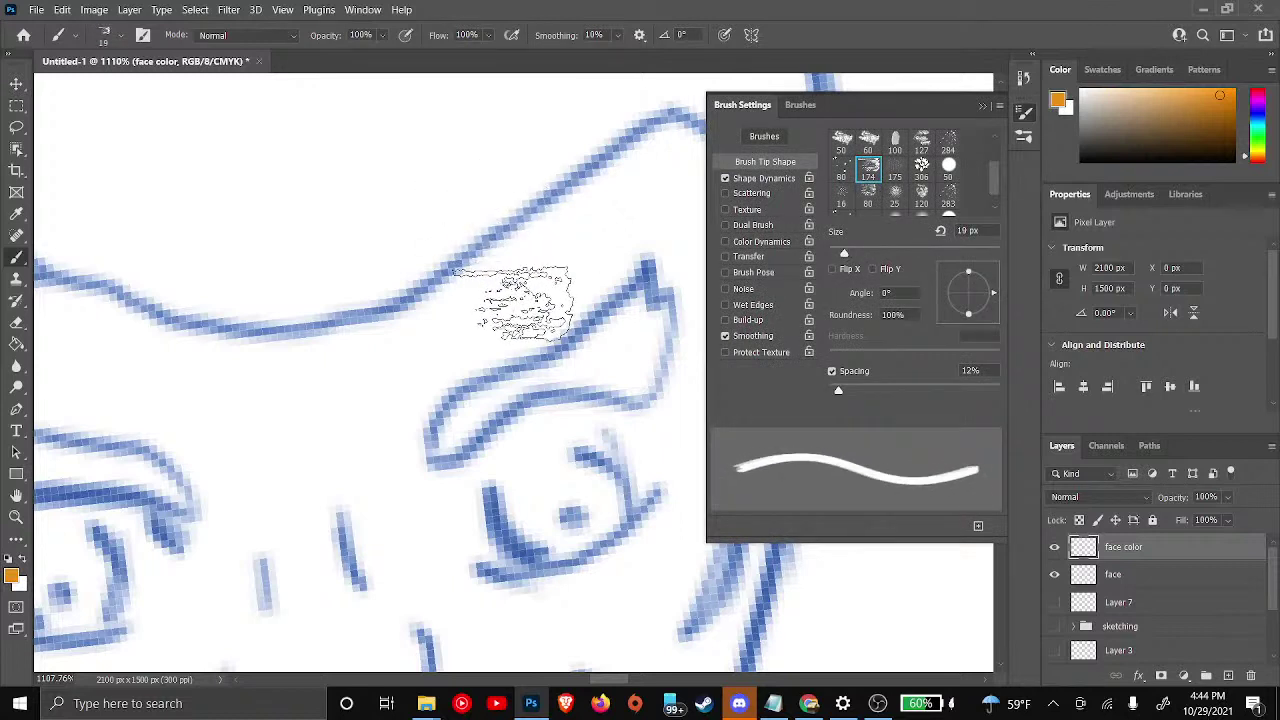
{"action": "left_click", "coordinate": [513, 303]}
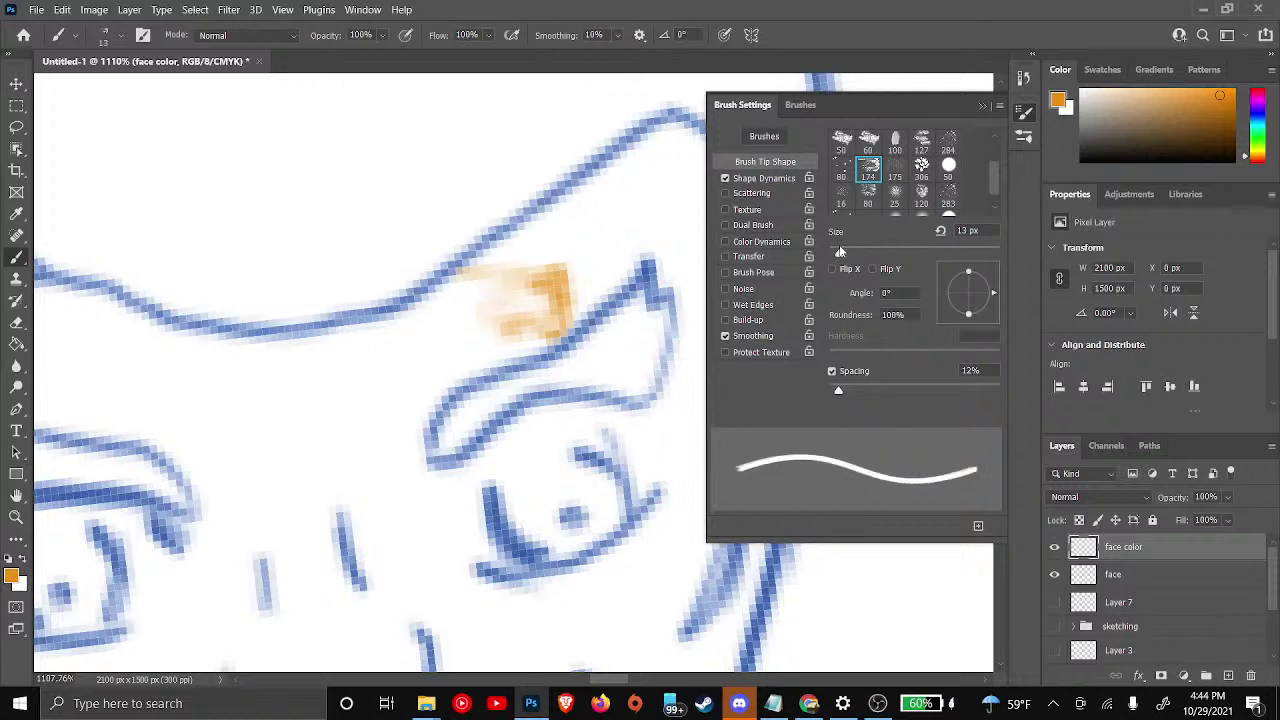
{"action": "left_click", "coordinate": [620, 217]}
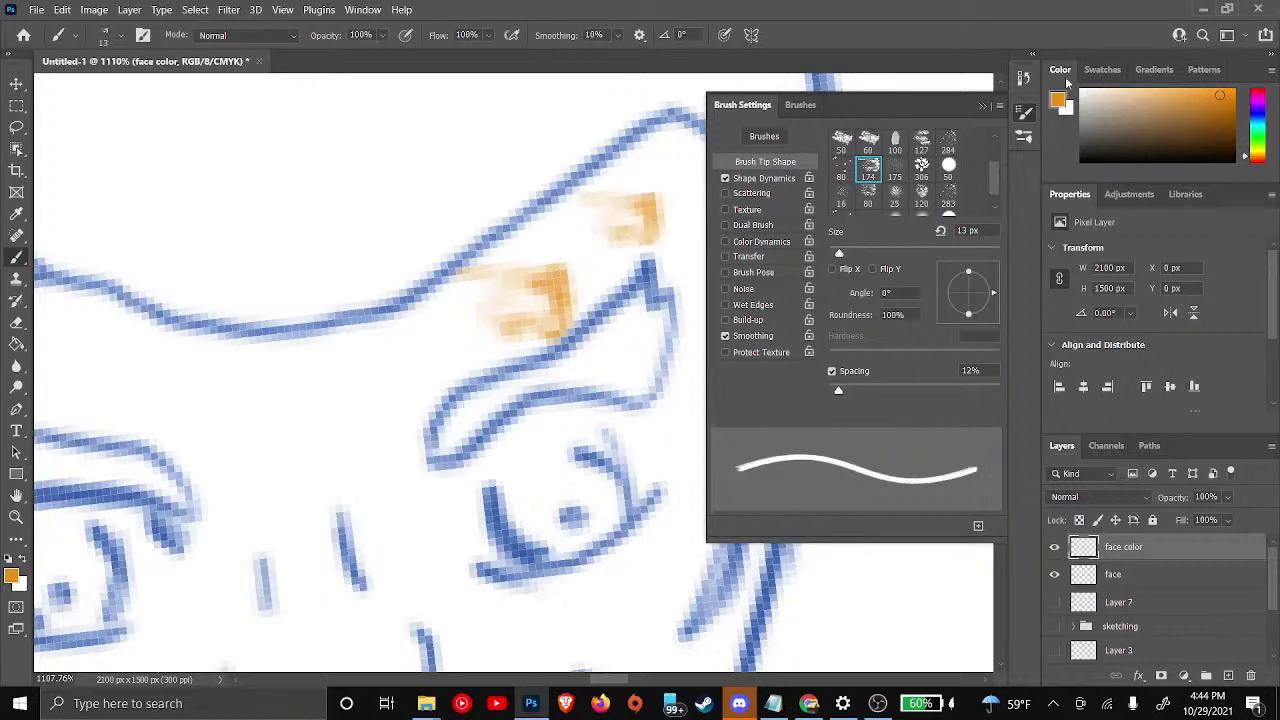
{"action": "left_click", "coordinate": [983, 107]}
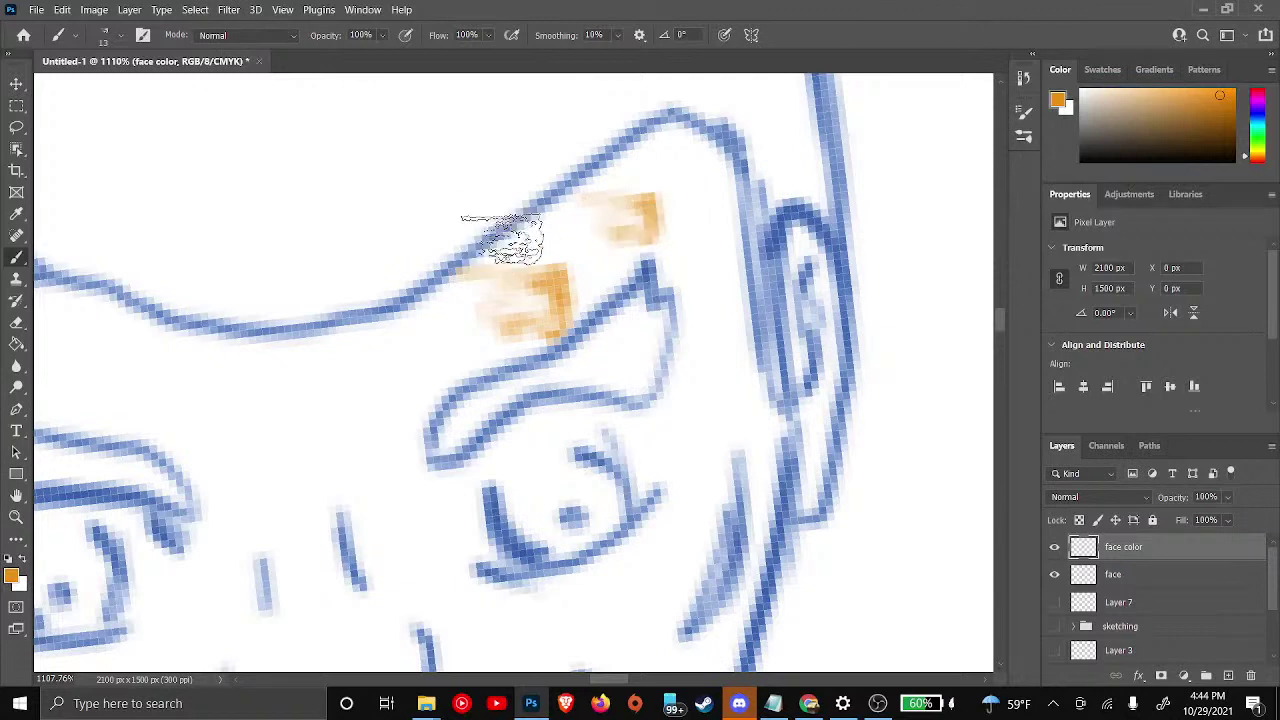
{"action": "mouse_move", "coordinate": [508, 234]}
{"action": "left_mouse_down"}
{"action": "mouse_move", "coordinate": [543, 265]}
{"action": "mouse_move", "coordinate": [553, 255]}
{"action": "mouse_move", "coordinate": [533, 275]}
{"action": "mouse_move", "coordinate": [563, 282]}
{"action": "mouse_move", "coordinate": [623, 258]}
{"action": "mouse_move", "coordinate": [678, 185]}
{"action": "mouse_move", "coordinate": [613, 222]}
{"action": "mouse_move", "coordinate": [545, 285]}
{"action": "left_mouse_up"}
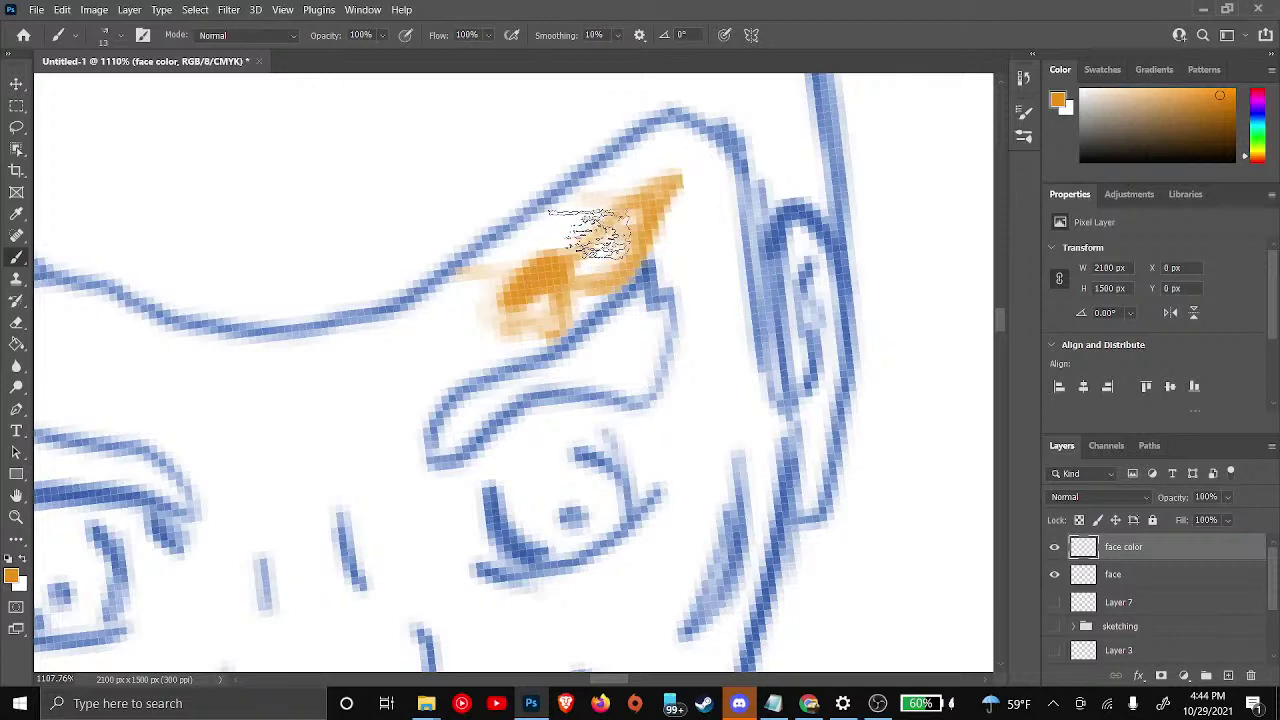
Enlarge the brush to 29 px and paint the forehead solid orange between the hairline and the right-hand eyebrow
{"action": "right_click", "coordinate": [555, 252]}
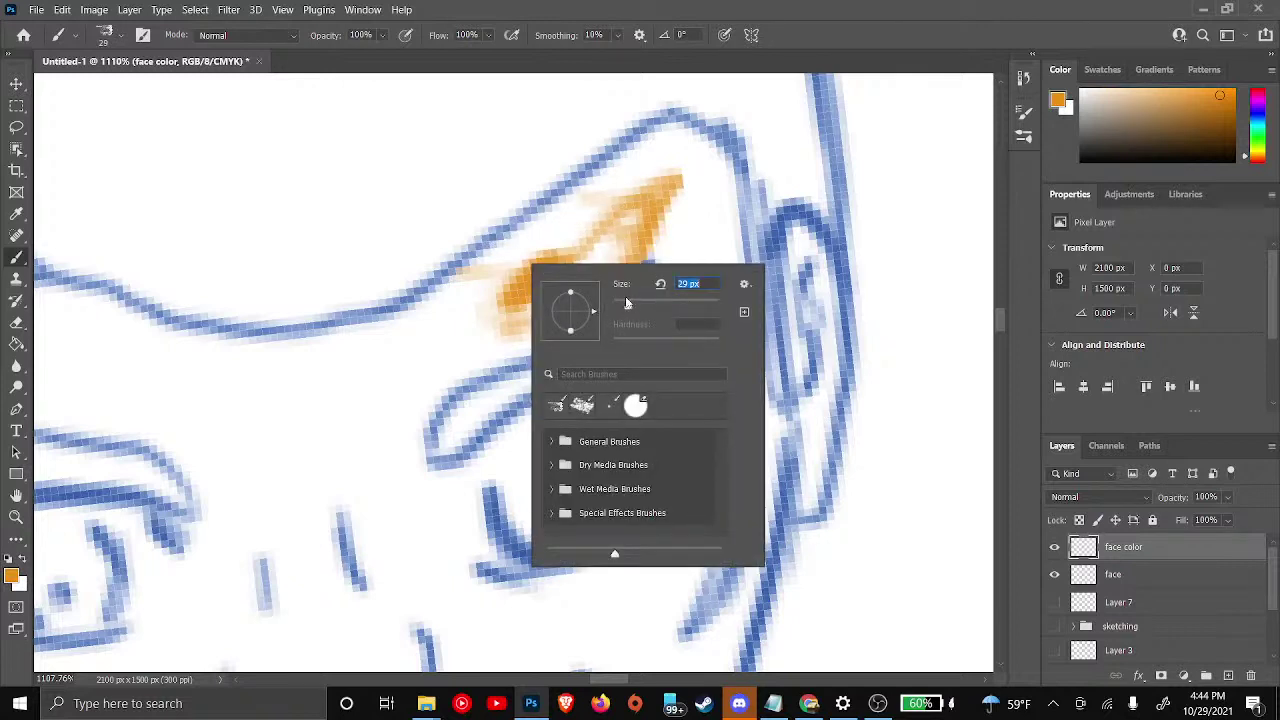
{"action": "left_click", "coordinate": [607, 231]}
{"action": "mouse_move", "coordinate": [607, 231]}
{"action": "left_mouse_down"}
{"action": "mouse_move", "coordinate": [564, 298]}
{"action": "mouse_move", "coordinate": [580, 302]}
{"action": "mouse_move", "coordinate": [486, 359]}
{"action": "mouse_move", "coordinate": [555, 290]}
{"action": "mouse_move", "coordinate": [525, 302]}
{"action": "mouse_move", "coordinate": [616, 240]}
{"action": "mouse_move", "coordinate": [571, 311]}
{"action": "mouse_move", "coordinate": [587, 298]}
{"action": "mouse_move", "coordinate": [453, 400]}
{"action": "mouse_move", "coordinate": [478, 345]}
{"action": "mouse_move", "coordinate": [418, 390]}
{"action": "mouse_move", "coordinate": [423, 360]}
{"action": "mouse_move", "coordinate": [473, 310]}
{"action": "mouse_move", "coordinate": [408, 345]}
{"action": "mouse_move", "coordinate": [553, 215]}
{"action": "mouse_move", "coordinate": [583, 200]}
{"action": "mouse_move", "coordinate": [583, 220]}
{"action": "mouse_move", "coordinate": [518, 295]}
{"action": "mouse_move", "coordinate": [608, 215]}
{"action": "mouse_move", "coordinate": [473, 325]}
{"action": "mouse_move", "coordinate": [618, 190]}
{"action": "mouse_move", "coordinate": [613, 255]}
{"action": "mouse_move", "coordinate": [633, 240]}
{"action": "mouse_move", "coordinate": [633, 205]}
{"action": "mouse_move", "coordinate": [546, 272]}
{"action": "mouse_move", "coordinate": [450, 312]}
{"action": "left_mouse_up"}
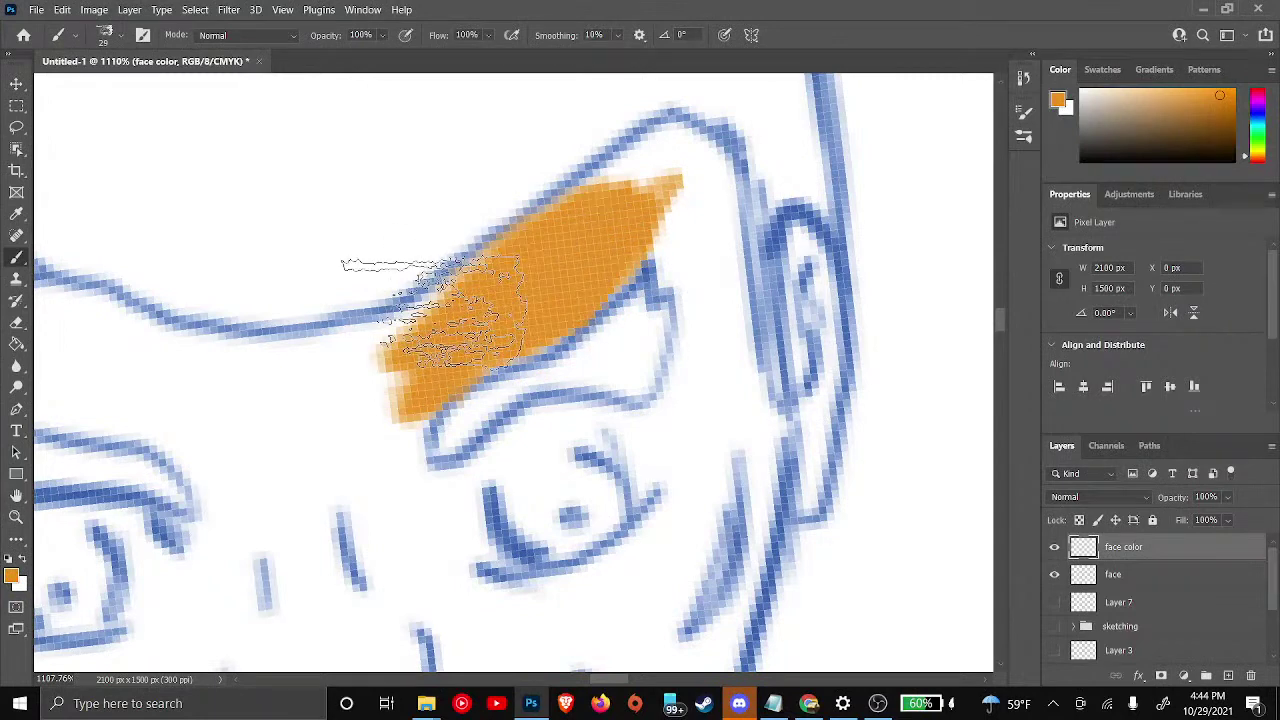
Try filling the rest of the face with orange using the Paint Bucket, and undo the fill
{"action": "left_click", "coordinate": [17, 345]}
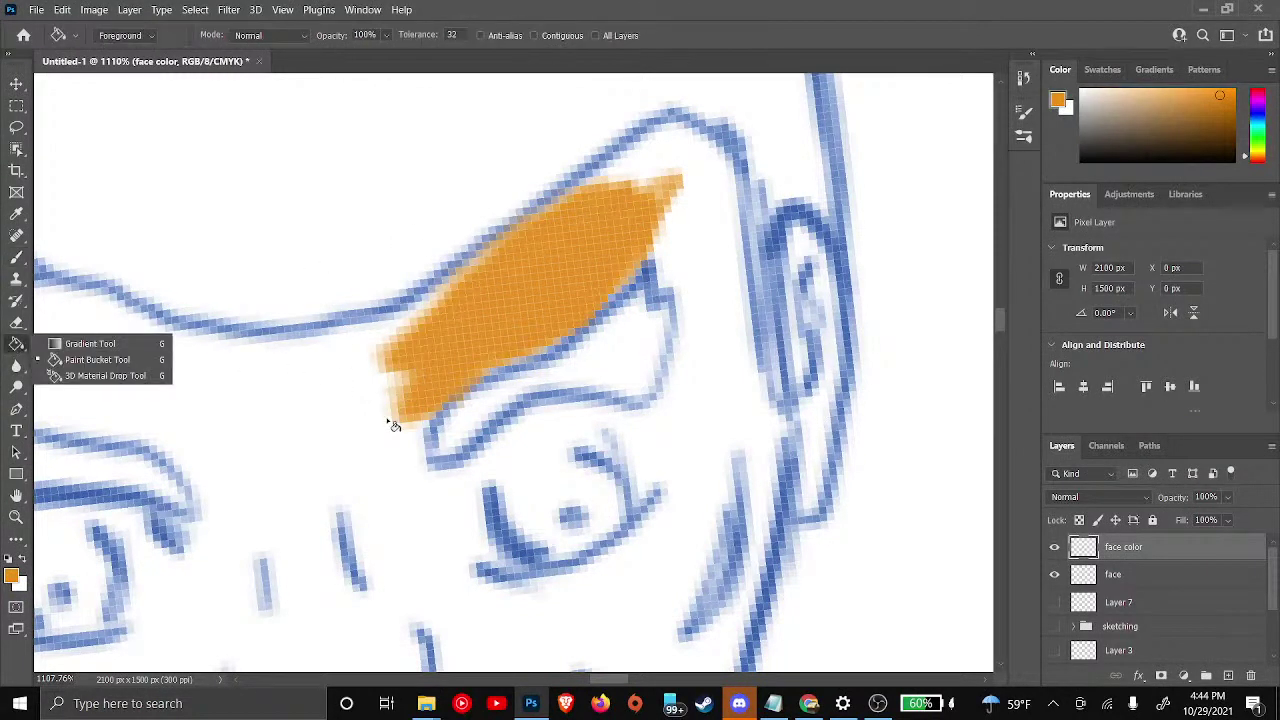
{"action": "scroll", "coordinate": [388, 423], "scroll_direction": "right", "scroll_amount": 3}
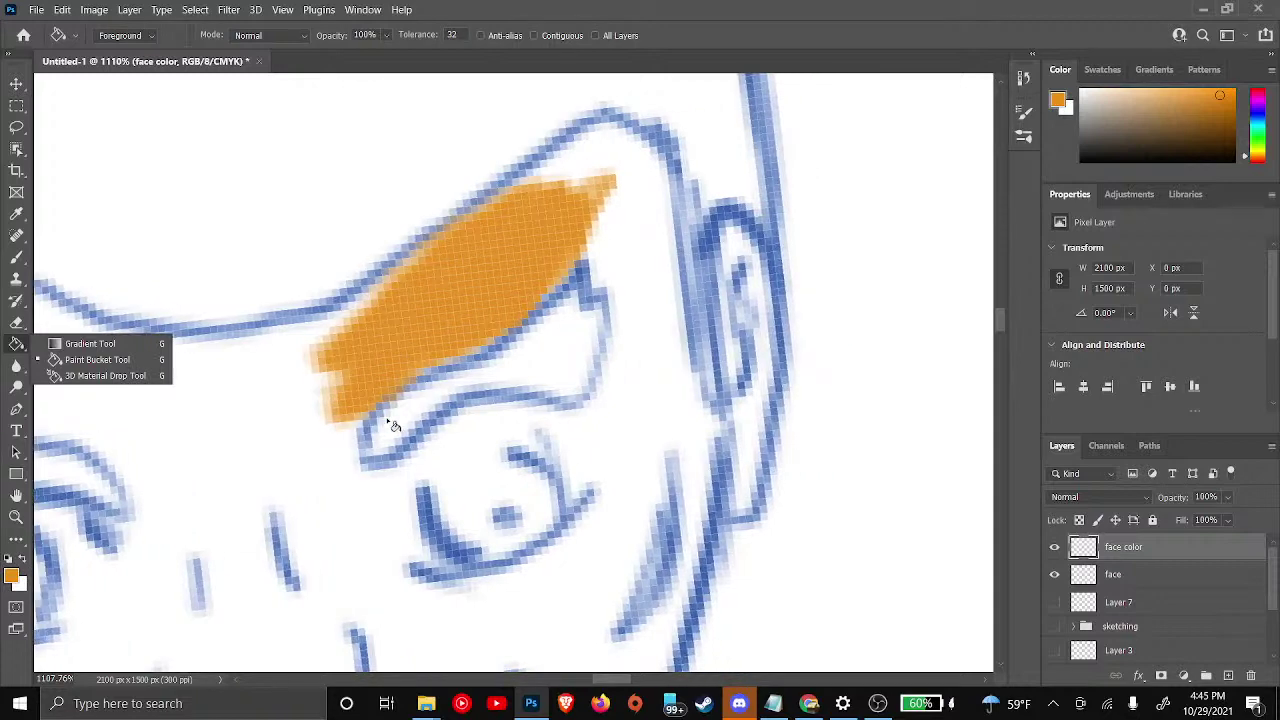
{"action": "left_click", "coordinate": [388, 423]}
{"action": "scroll", "coordinate": [391, 425], "scroll_direction": "down", "scroll_amount": 5}
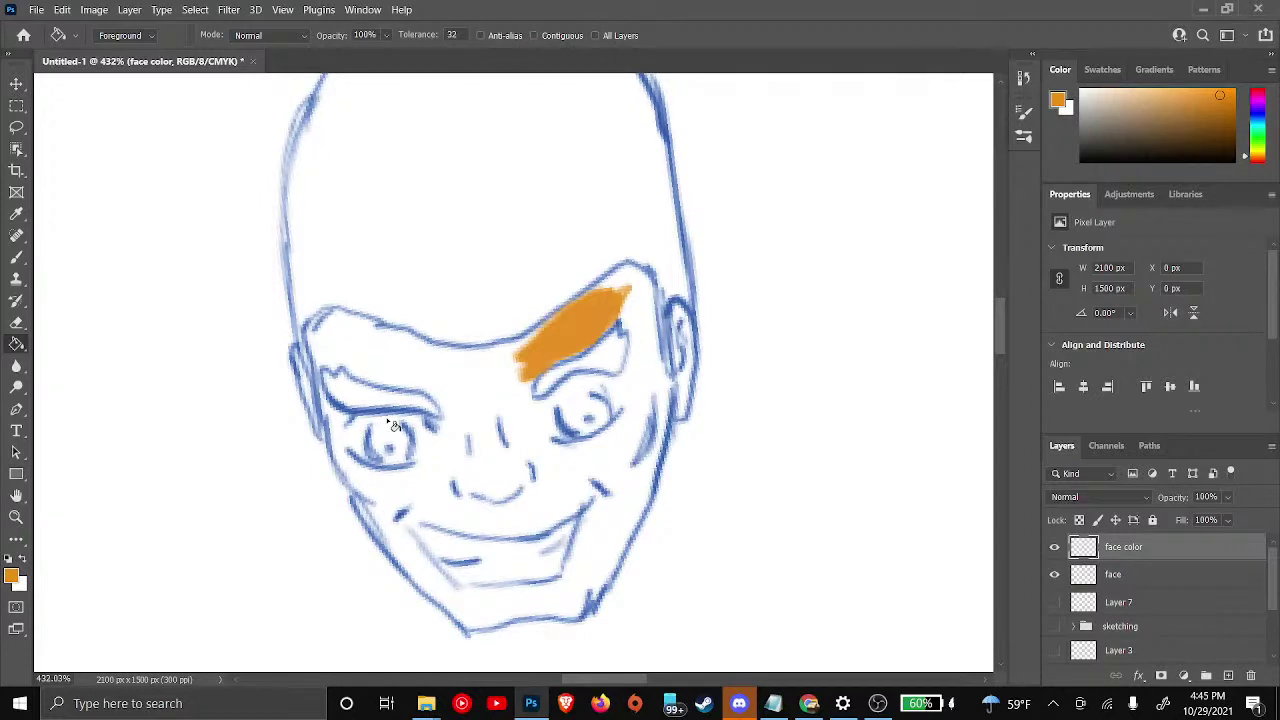
{"action": "left_click", "coordinate": [477, 385]}
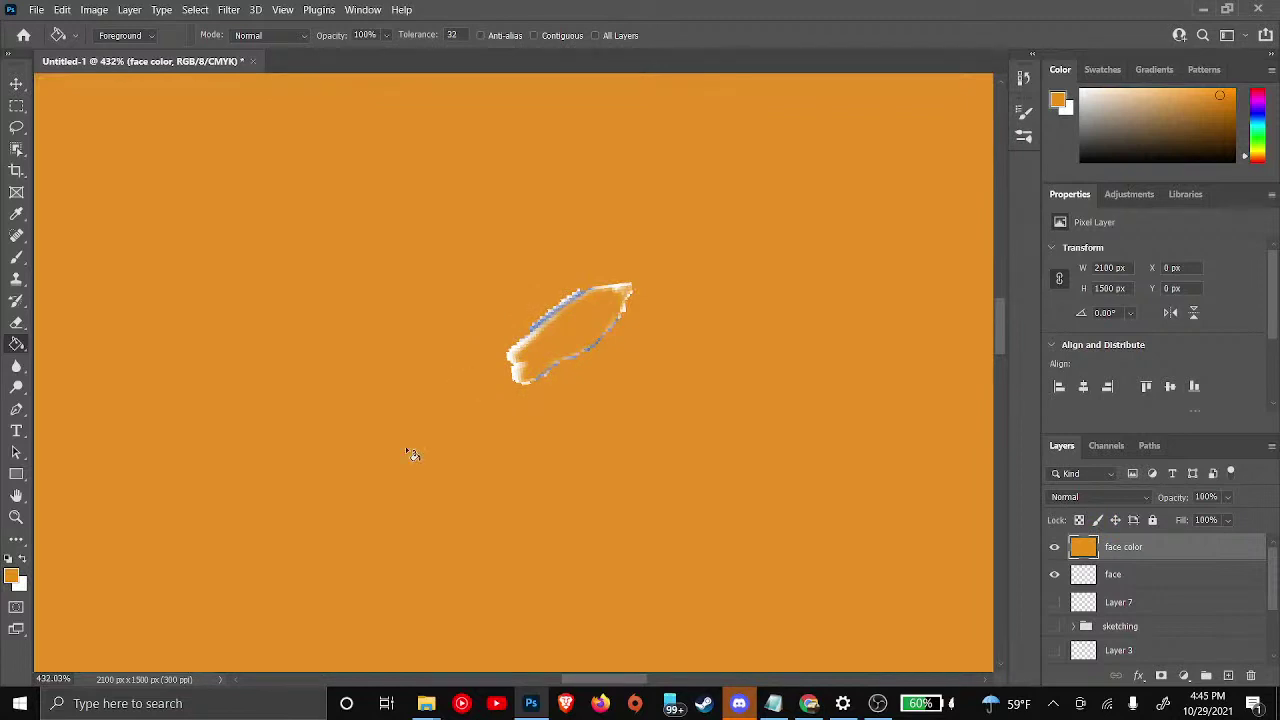
{"action": "key", "text": "s"}
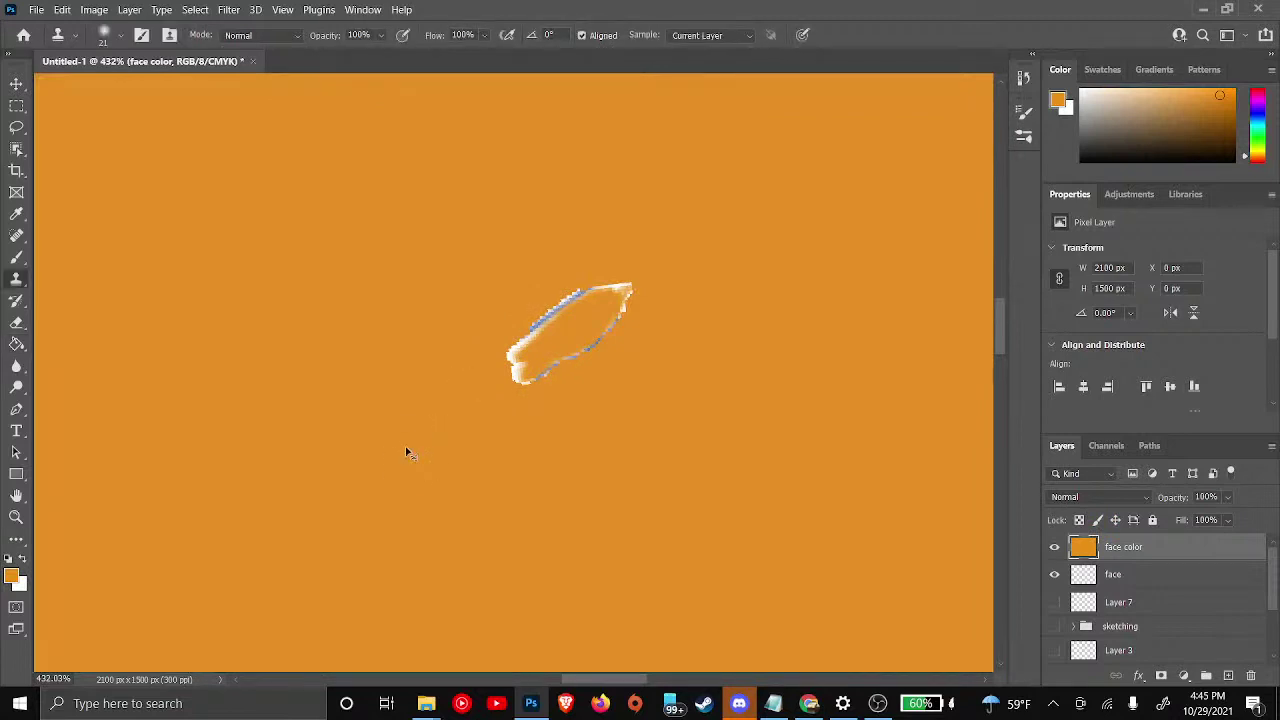
{"action": "key", "text": "ctrl+z"}
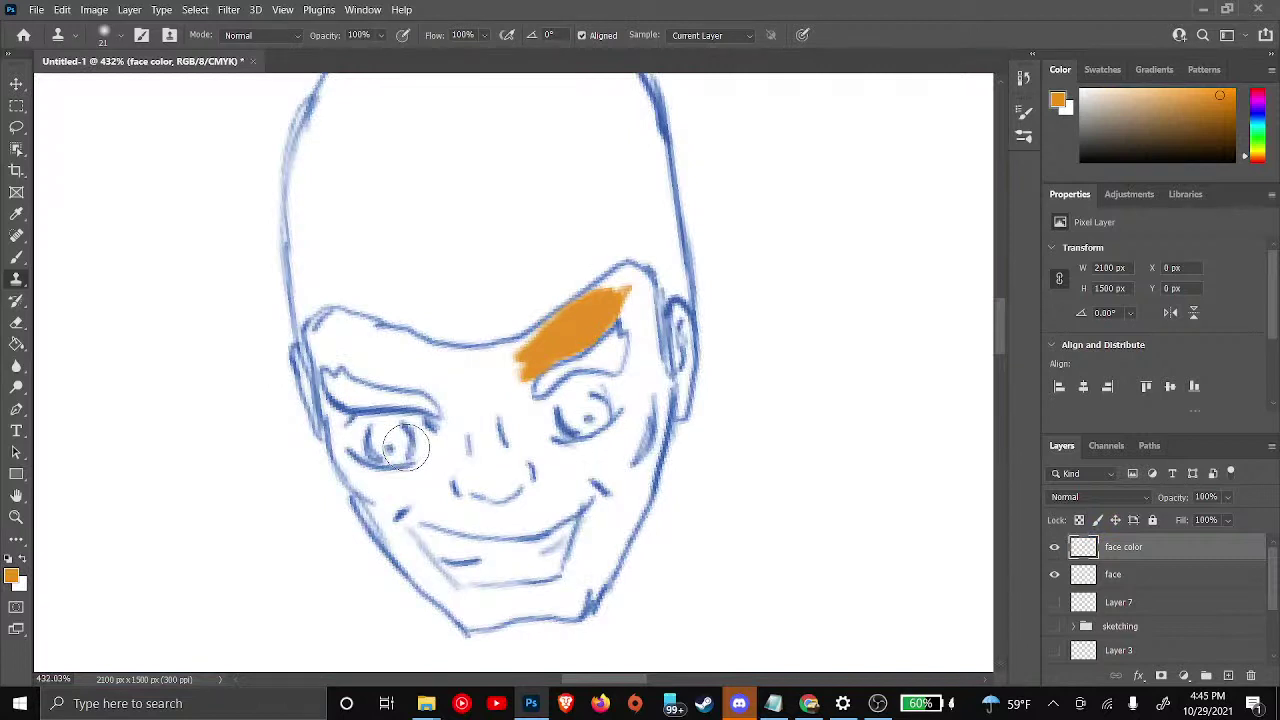
Turn on Anti-alias and Contiguous for the Paint Bucket, try the orange fill on the face again, and undo it
{"action": "left_click", "coordinate": [16, 344]}
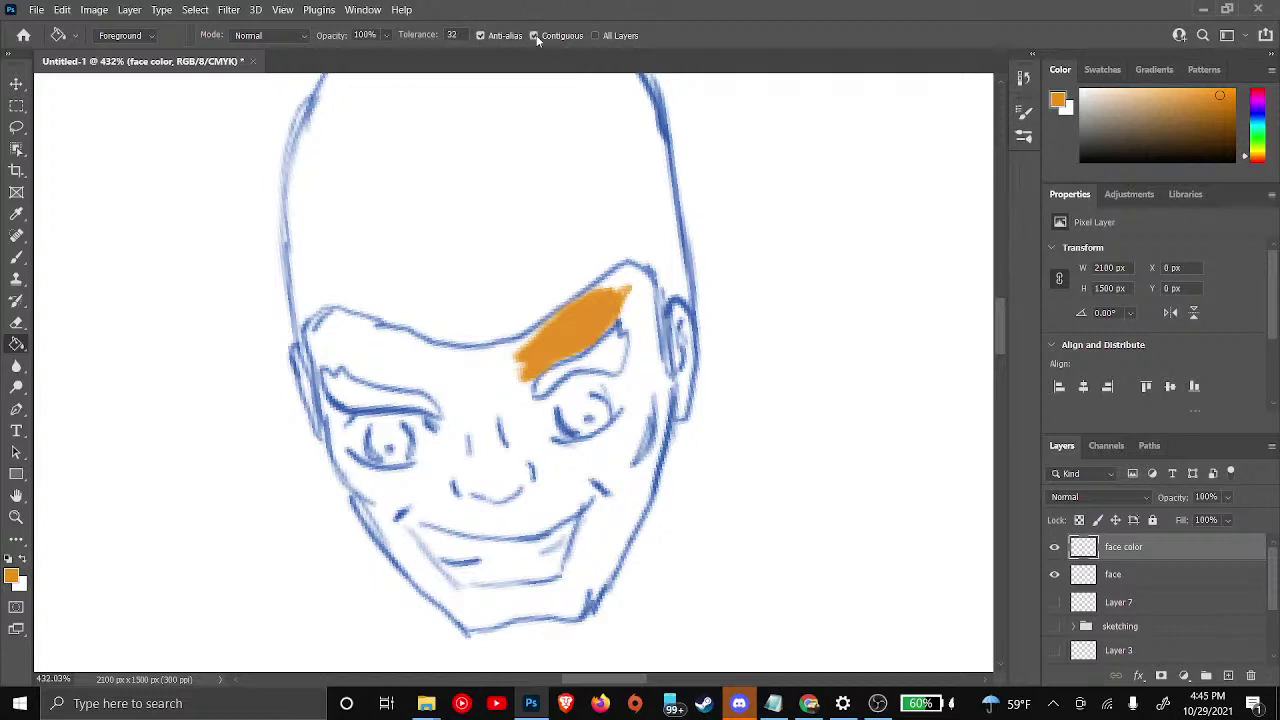
{"action": "left_click", "coordinate": [471, 400]}
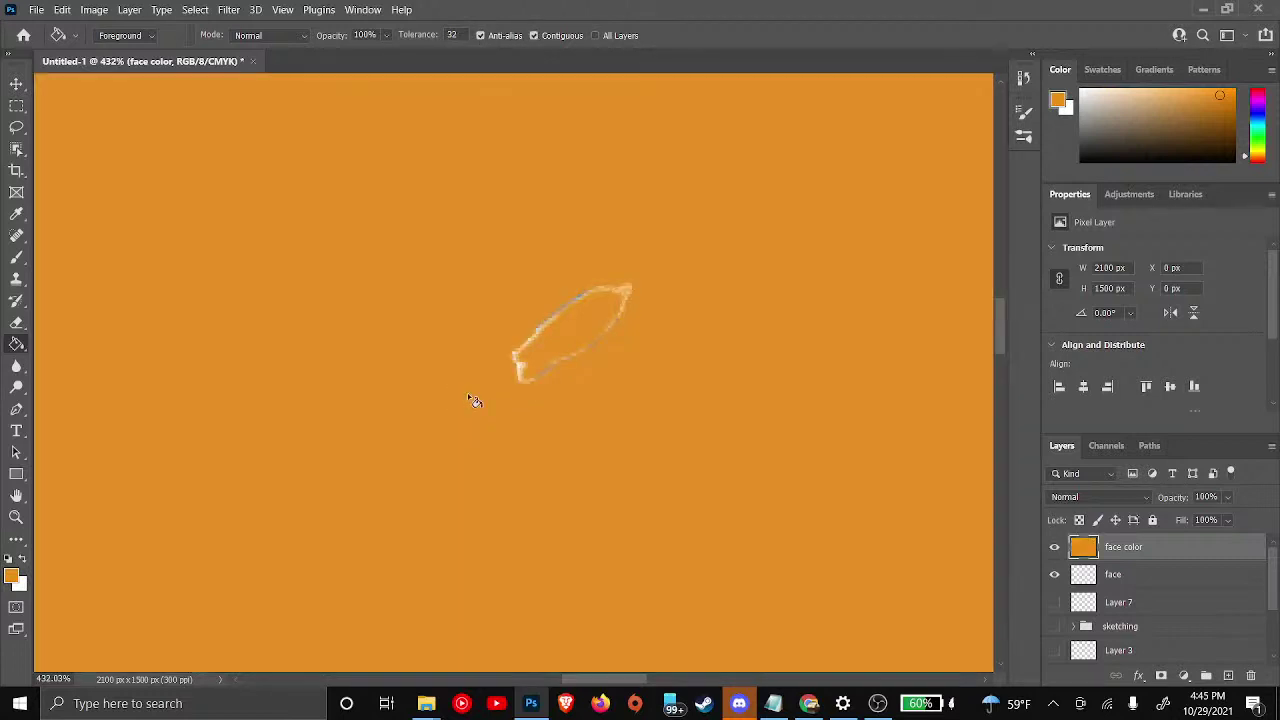
{"action": "key", "text": "ctrl+z"}
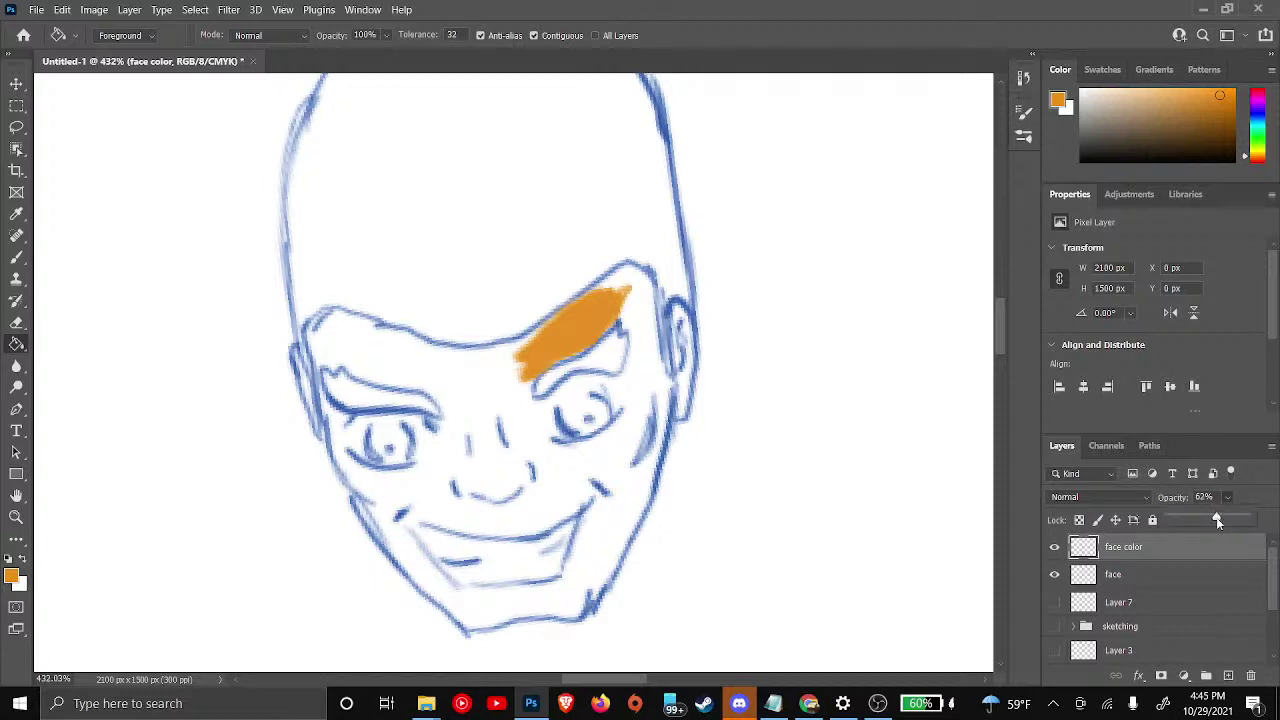
Set the face color layer's opacity to 62% and brush orange around the right-hand eye and the bridge of the nose at 29 px
{"action": "left_click", "coordinate": [530, 350]}
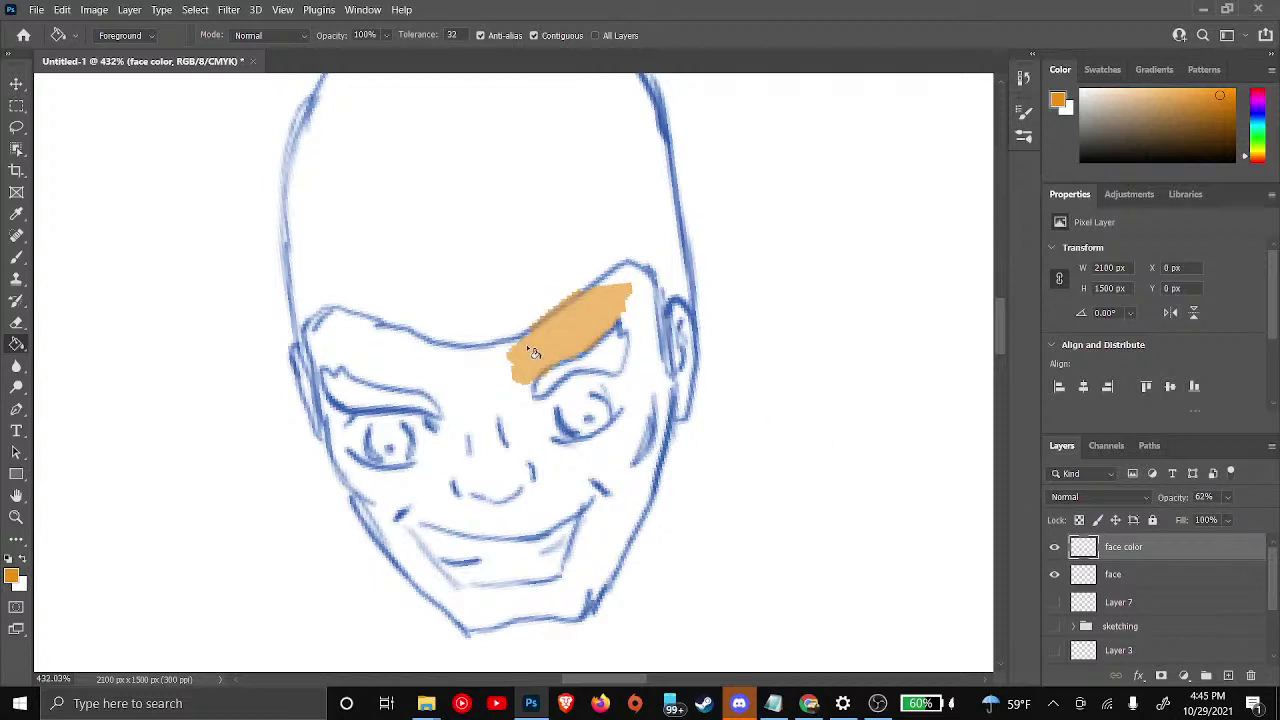
{"action": "key", "text": "b"}
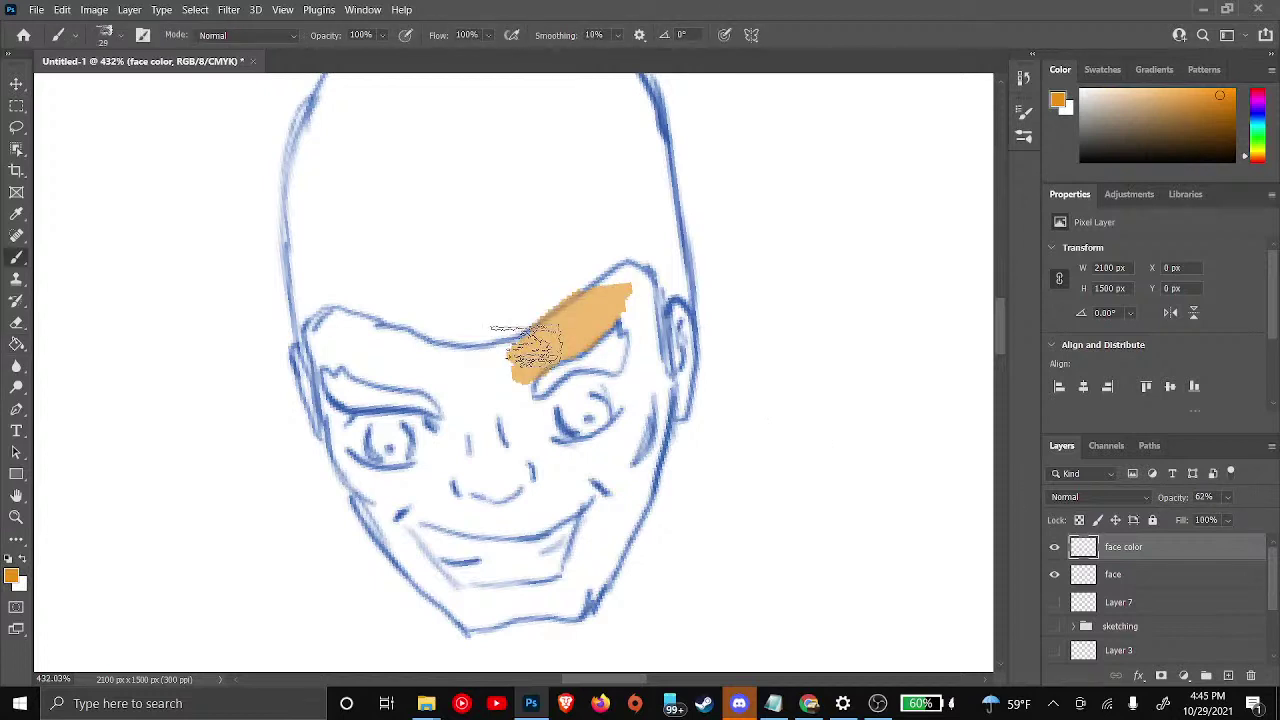
{"action": "mouse_move", "coordinate": [476, 384]}
{"action": "left_mouse_down"}
{"action": "mouse_move", "coordinate": [523, 444]}
{"action": "mouse_move", "coordinate": [518, 399]}
{"action": "mouse_move", "coordinate": [528, 434]}
{"action": "mouse_move", "coordinate": [538, 369]}
{"action": "mouse_move", "coordinate": [553, 379]}
{"action": "mouse_move", "coordinate": [568, 364]}
{"action": "mouse_move", "coordinate": [583, 409]}
{"action": "mouse_move", "coordinate": [578, 349]}
{"action": "mouse_move", "coordinate": [563, 364]}
{"action": "mouse_move", "coordinate": [593, 354]}
{"action": "mouse_move", "coordinate": [603, 309]}
{"action": "mouse_move", "coordinate": [618, 309]}
{"action": "mouse_move", "coordinate": [618, 427]}
{"action": "mouse_move", "coordinate": [615, 343]}
{"action": "left_mouse_up"}
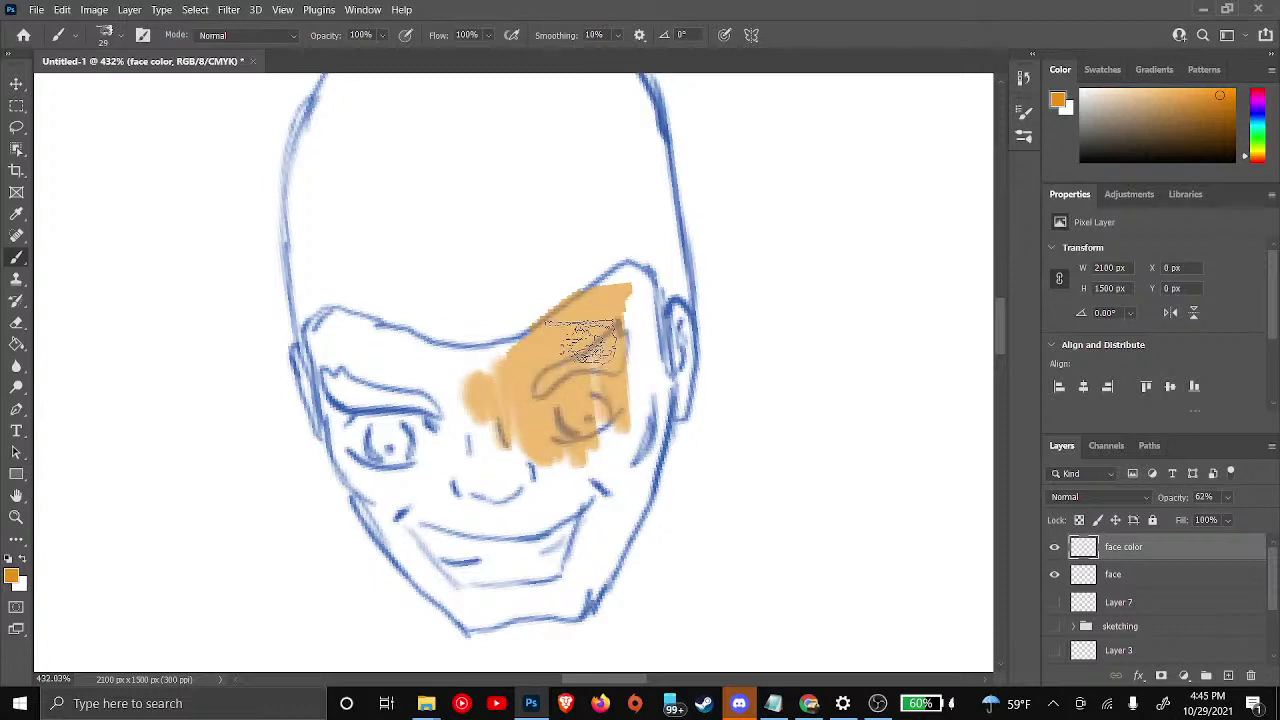
Enlarge the brush to 61 px and paint the rest of the face and the right-hand ear orange
{"action": "right_click", "coordinate": [588, 340]}
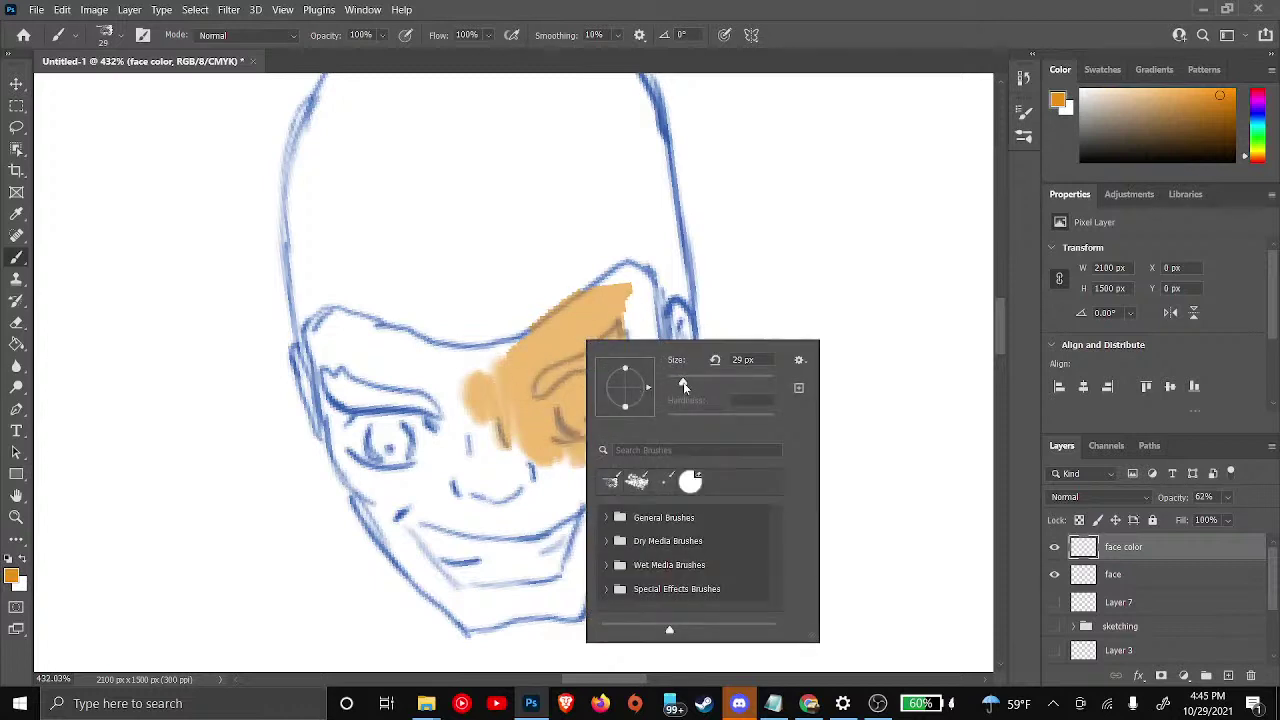
{"action": "left_click_drag", "start_coordinate": [683, 382], "coordinate": [702, 380]}
{"action": "mouse_move", "coordinate": [498, 532]}
{"action": "left_mouse_down"}
{"action": "mouse_move", "coordinate": [504, 438]}
{"action": "mouse_move", "coordinate": [524, 474]}
{"action": "mouse_move", "coordinate": [524, 462]}
{"action": "mouse_move", "coordinate": [501, 499]}
{"action": "mouse_move", "coordinate": [587, 476]}
{"action": "mouse_move", "coordinate": [518, 528]}
{"action": "mouse_move", "coordinate": [496, 523]}
{"action": "mouse_move", "coordinate": [598, 360]}
{"action": "mouse_move", "coordinate": [612, 422]}
{"action": "mouse_move", "coordinate": [630, 322]}
{"action": "mouse_move", "coordinate": [603, 332]}
{"action": "mouse_move", "coordinate": [631, 283]}
{"action": "mouse_move", "coordinate": [613, 278]}
{"action": "mouse_move", "coordinate": [512, 370]}
{"action": "mouse_move", "coordinate": [445, 373]}
{"action": "mouse_move", "coordinate": [470, 370]}
{"action": "mouse_move", "coordinate": [462, 363]}
{"action": "mouse_move", "coordinate": [485, 361]}
{"action": "mouse_move", "coordinate": [388, 394]}
{"action": "mouse_move", "coordinate": [413, 407]}
{"action": "mouse_move", "coordinate": [378, 362]}
{"action": "mouse_move", "coordinate": [429, 365]}
{"action": "mouse_move", "coordinate": [381, 354]}
{"action": "mouse_move", "coordinate": [381, 338]}
{"action": "mouse_move", "coordinate": [314, 338]}
{"action": "mouse_move", "coordinate": [338, 316]}
{"action": "mouse_move", "coordinate": [325, 410]}
{"action": "mouse_move", "coordinate": [380, 408]}
{"action": "mouse_move", "coordinate": [375, 418]}
{"action": "mouse_move", "coordinate": [410, 435]}
{"action": "mouse_move", "coordinate": [365, 360]}
{"action": "mouse_move", "coordinate": [460, 450]}
{"action": "mouse_move", "coordinate": [470, 440]}
{"action": "mouse_move", "coordinate": [560, 465]}
{"action": "mouse_move", "coordinate": [634, 343]}
{"action": "mouse_move", "coordinate": [691, 357]}
{"action": "mouse_move", "coordinate": [663, 314]}
{"action": "mouse_move", "coordinate": [700, 410]}
{"action": "mouse_move", "coordinate": [693, 419]}
{"action": "mouse_move", "coordinate": [690, 386]}
{"action": "mouse_move", "coordinate": [640, 418]}
{"action": "mouse_move", "coordinate": [645, 495]}
{"action": "mouse_move", "coordinate": [620, 555]}
{"action": "mouse_move", "coordinate": [605, 510]}
{"action": "mouse_move", "coordinate": [590, 540]}
{"action": "mouse_move", "coordinate": [614, 471]}
{"action": "mouse_move", "coordinate": [514, 529]}
{"action": "mouse_move", "coordinate": [500, 557]}
{"action": "mouse_move", "coordinate": [370, 485]}
{"action": "mouse_move", "coordinate": [350, 440]}
{"action": "mouse_move", "coordinate": [375, 465]}
{"action": "mouse_move", "coordinate": [436, 460]}
{"action": "mouse_move", "coordinate": [491, 543]}
{"action": "mouse_move", "coordinate": [429, 471]}
{"action": "mouse_move", "coordinate": [500, 549]}
{"action": "mouse_move", "coordinate": [480, 578]}
{"action": "mouse_move", "coordinate": [389, 540]}
{"action": "mouse_move", "coordinate": [343, 491]}
{"action": "mouse_move", "coordinate": [371, 406]}
{"action": "mouse_move", "coordinate": [549, 529]}
{"action": "mouse_move", "coordinate": [586, 594]}
{"action": "mouse_move", "coordinate": [572, 620]}
{"action": "mouse_move", "coordinate": [449, 614]}
{"action": "mouse_move", "coordinate": [543, 594]}
{"action": "mouse_move", "coordinate": [530, 575]}
{"action": "mouse_move", "coordinate": [571, 600]}
{"action": "mouse_move", "coordinate": [527, 598]}
{"action": "mouse_move", "coordinate": [430, 540]}
{"action": "mouse_move", "coordinate": [430, 490]}
{"action": "mouse_move", "coordinate": [395, 505]}
{"action": "mouse_move", "coordinate": [349, 500]}
{"action": "mouse_move", "coordinate": [337, 337]}
{"action": "mouse_move", "coordinate": [455, 368]}
{"action": "mouse_move", "coordinate": [505, 320]}
{"action": "mouse_move", "coordinate": [584, 298]}
{"action": "left_mouse_up"}
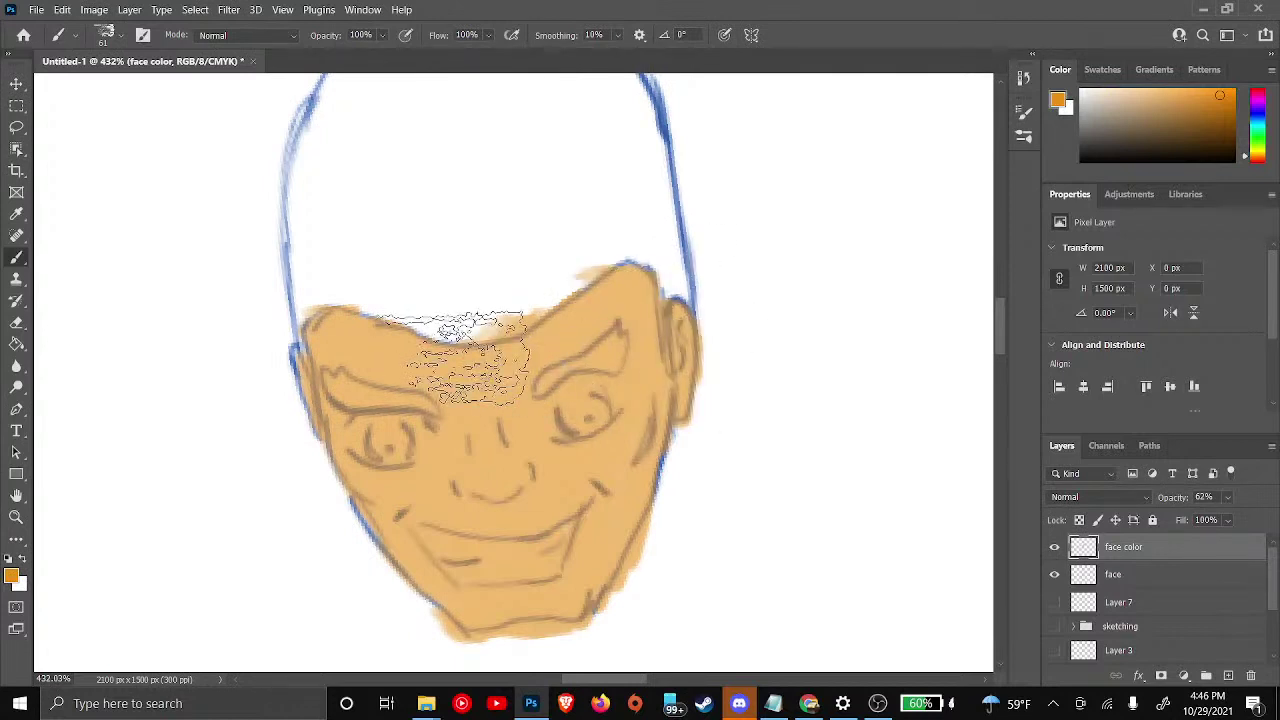
Restore the face color layer's opacity to 100% and move it below the face line layer
{"action": "left_click", "coordinate": [1230, 500]}
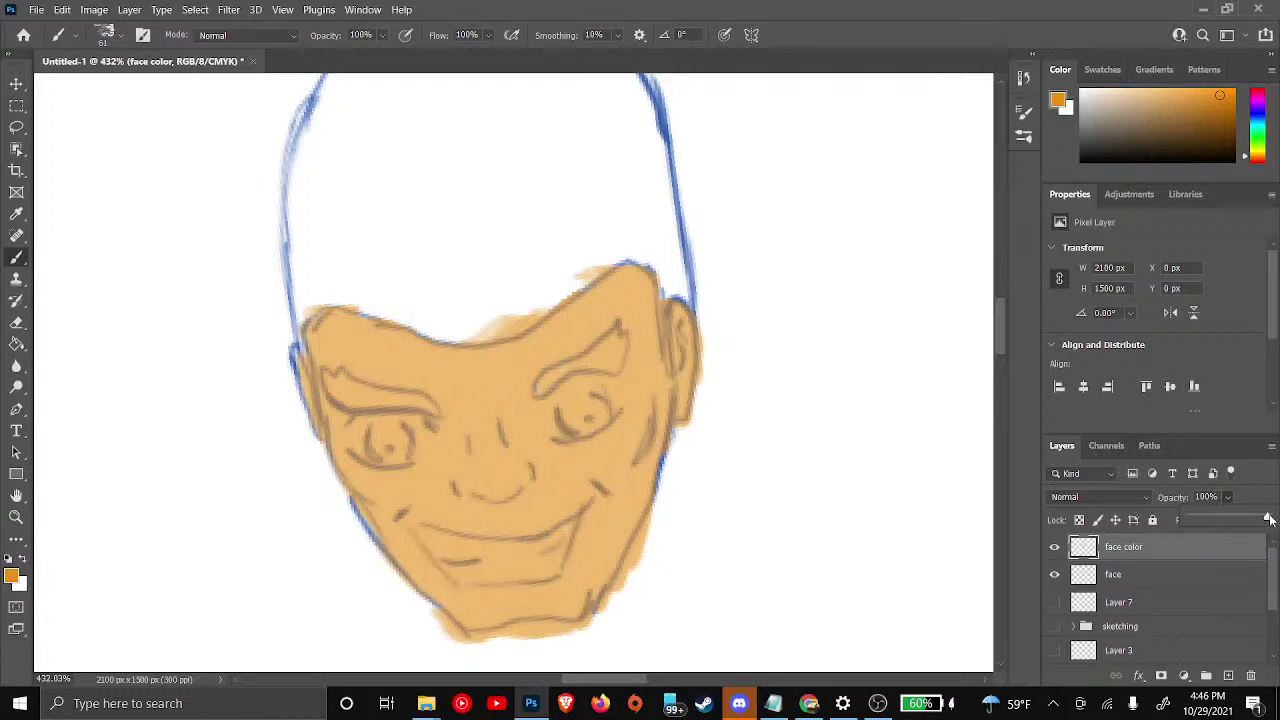
{"action": "left_click", "coordinate": [1150, 571]}
{"action": "left_click", "coordinate": [1150, 571]}
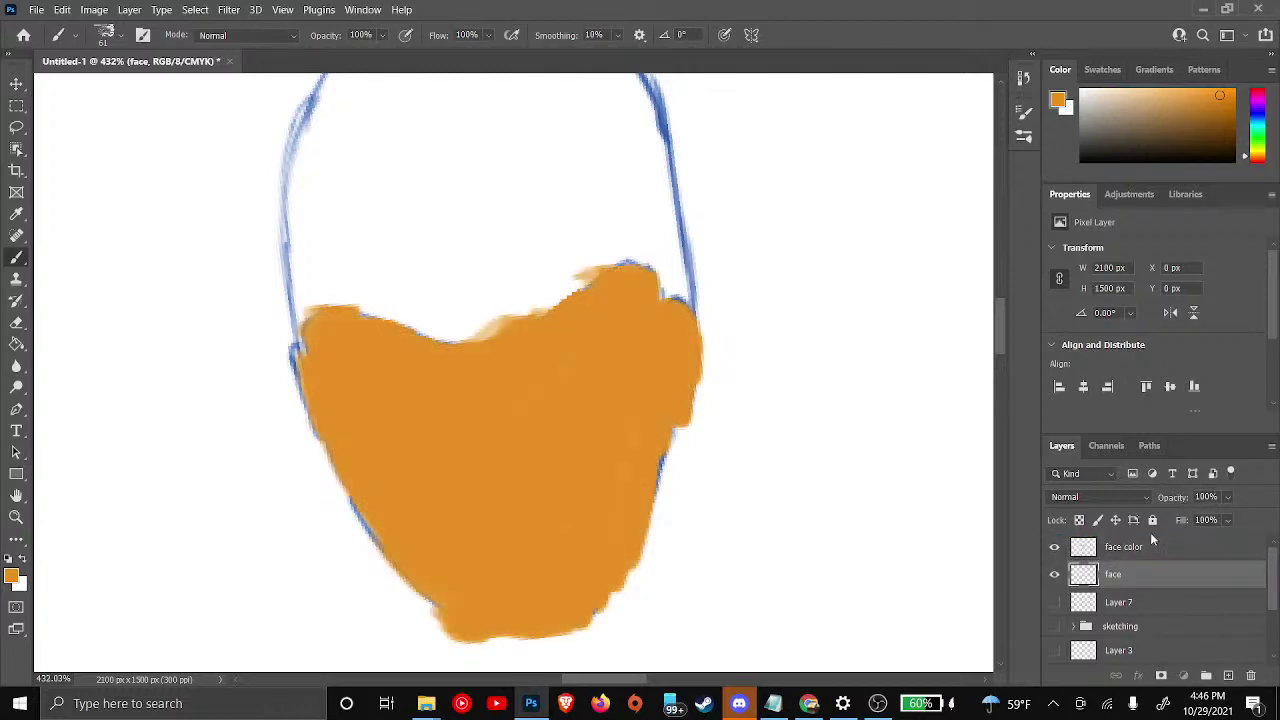
{"action": "left_click_drag", "start_coordinate": [1151, 548], "coordinate": [1157, 586]}
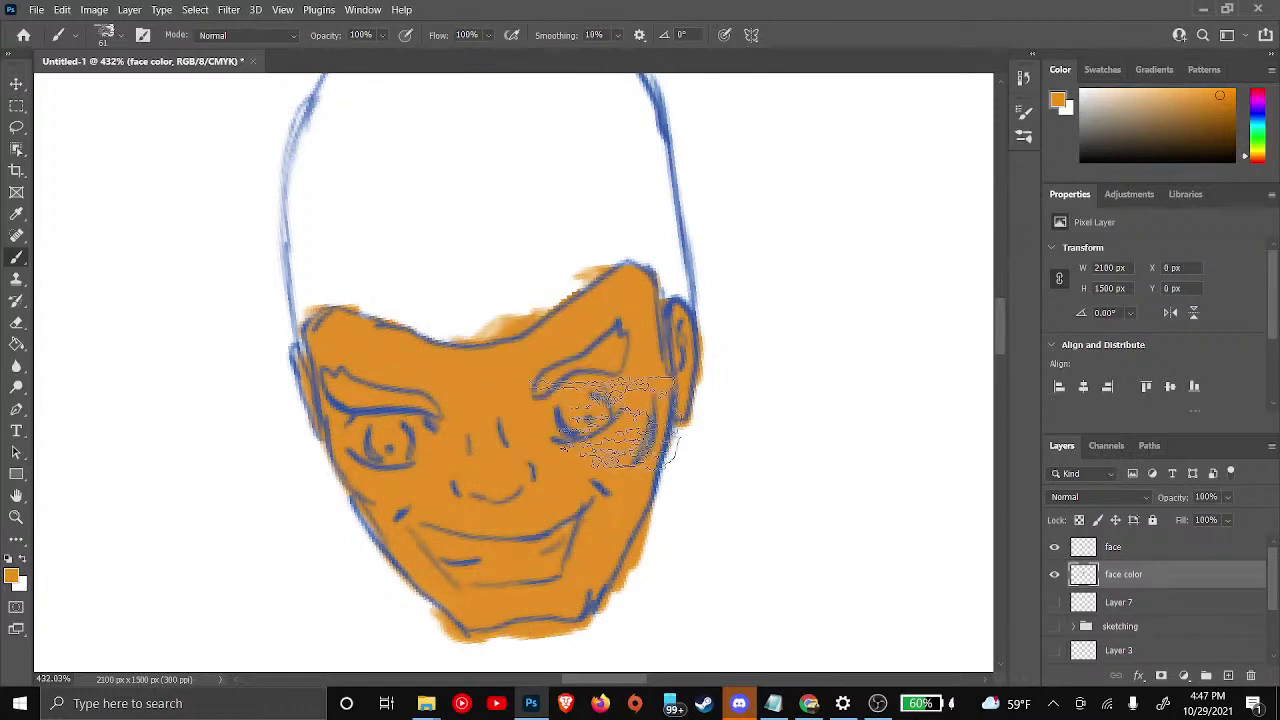
Extend the orange on the face color layer along the right-hand jaw, the hairline and over the left-hand ear
{"action": "left_click_drag", "start_coordinate": [605, 420], "coordinate": [565, 512]}
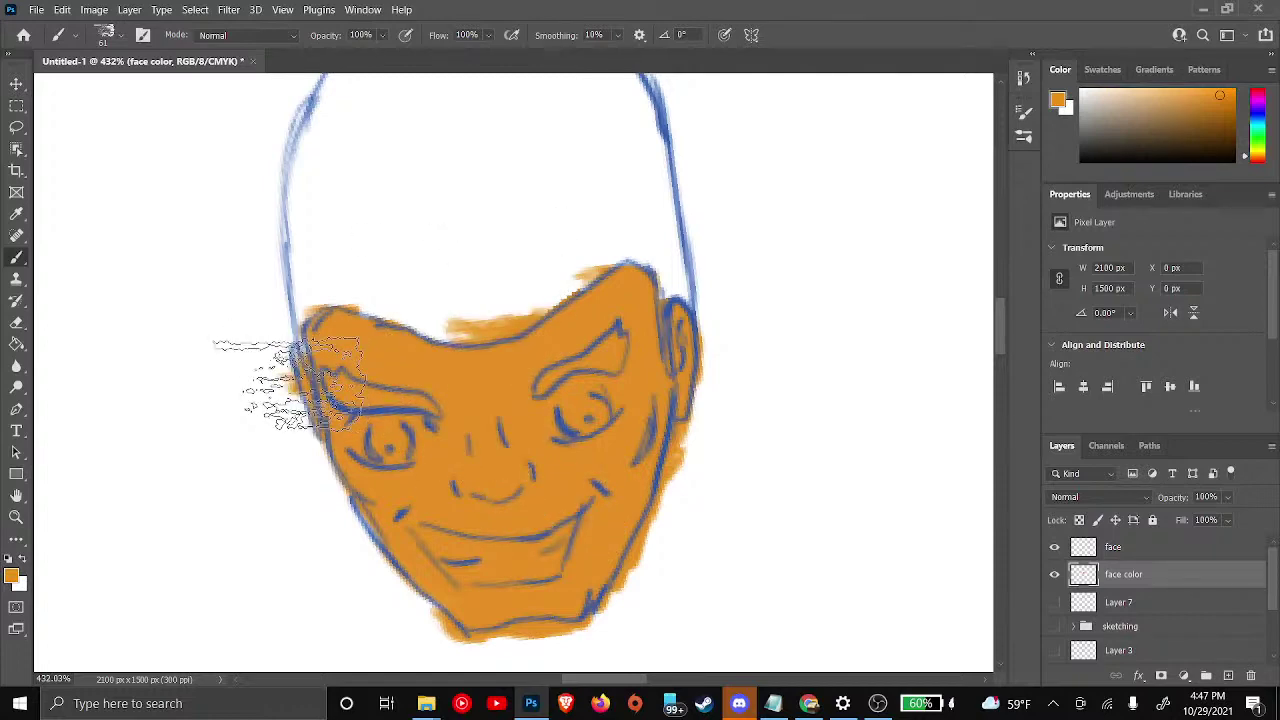
{"action": "mouse_move", "coordinate": [287, 383]}
{"action": "left_mouse_down"}
{"action": "mouse_move", "coordinate": [289, 367]}
{"action": "mouse_move", "coordinate": [332, 442]}
{"action": "left_mouse_up"}
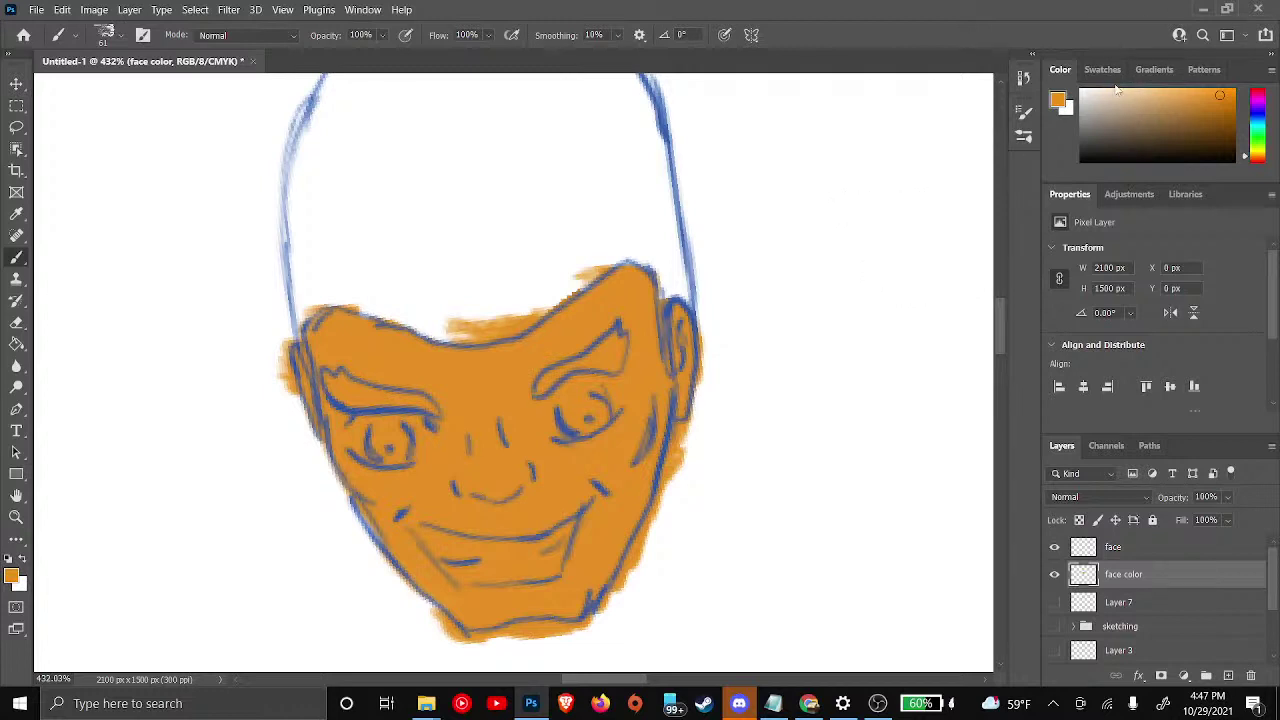
Paint a column of skin-tone samples beside the head in orange, light tan and dark brown
{"action": "left_click", "coordinate": [808, 237]}
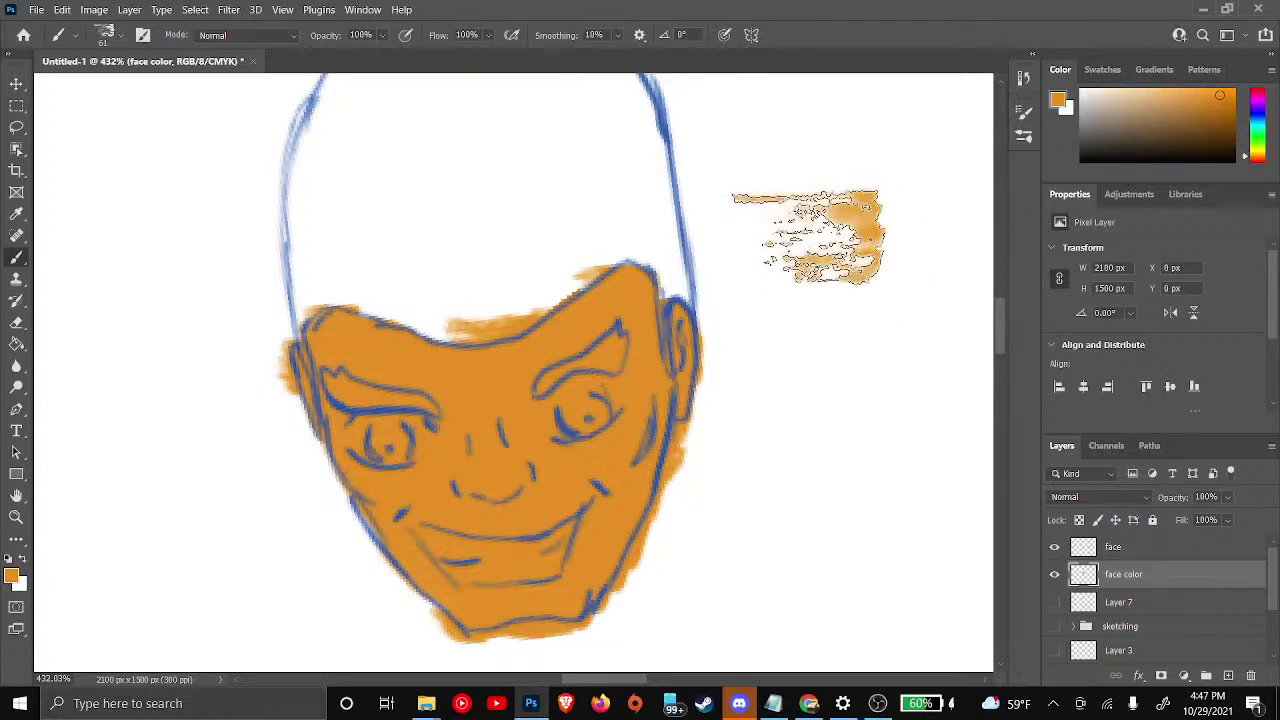
{"action": "mouse_move", "coordinate": [822, 238]}
{"action": "left_mouse_down"}
{"action": "mouse_move", "coordinate": [832, 255]}
{"action": "mouse_move", "coordinate": [815, 262]}
{"action": "mouse_move", "coordinate": [835, 252]}
{"action": "left_mouse_up"}
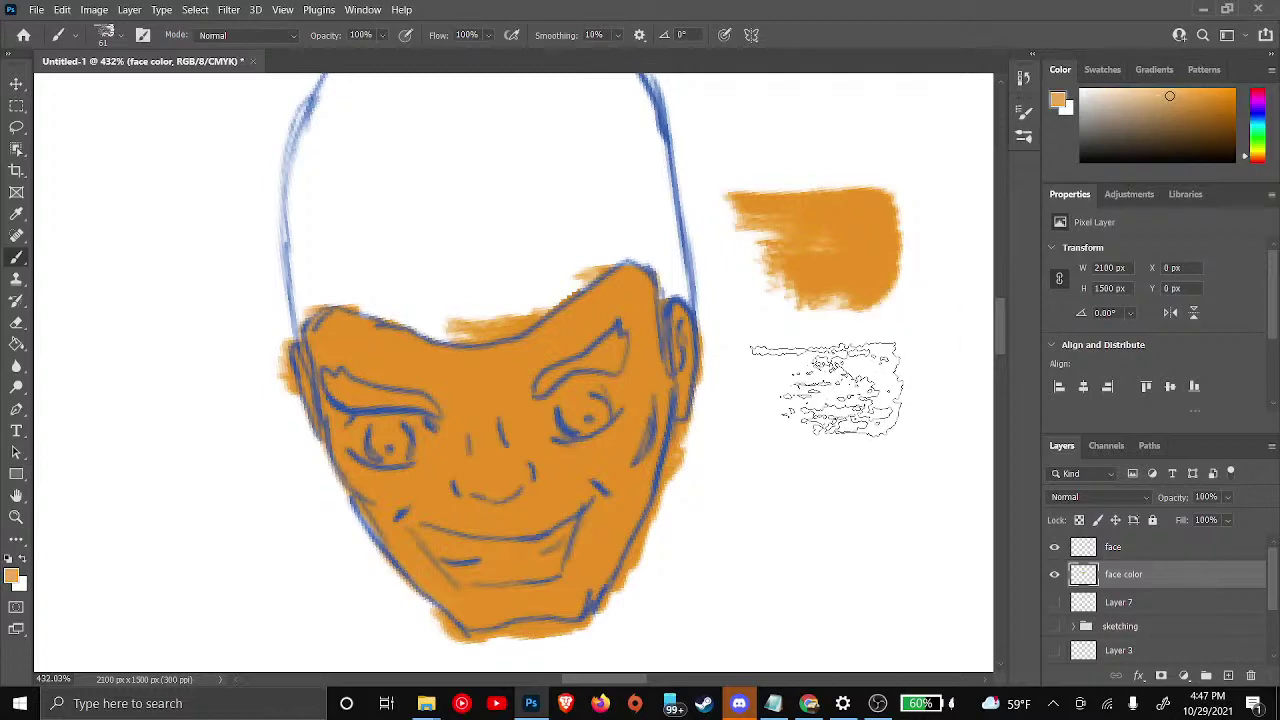
{"action": "mouse_move", "coordinate": [829, 408]}
{"action": "left_mouse_down"}
{"action": "mouse_move", "coordinate": [845, 393]}
{"action": "mouse_move", "coordinate": [840, 403]}
{"action": "left_mouse_up"}
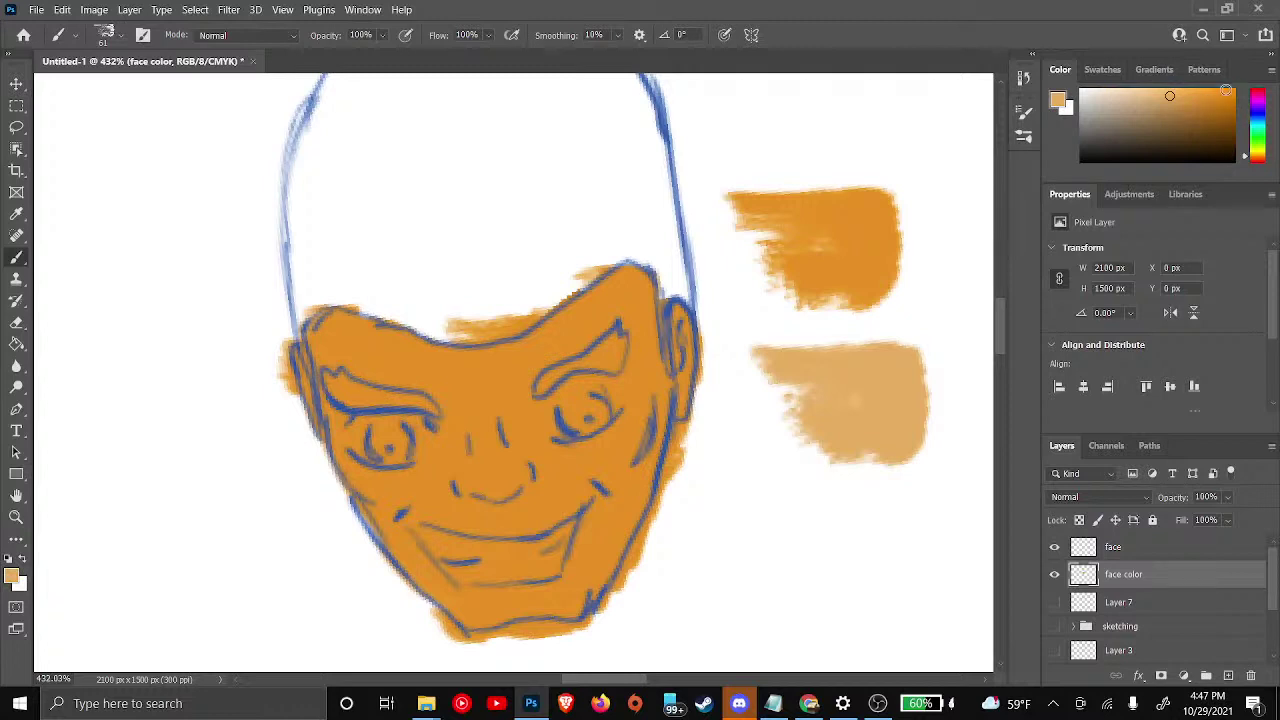
{"action": "left_click", "coordinate": [1230, 100]}
{"action": "left_click", "coordinate": [1232, 104]}
{"action": "left_click", "coordinate": [1212, 125]}
{"action": "mouse_move", "coordinate": [806, 114]}
{"action": "left_mouse_down"}
{"action": "mouse_move", "coordinate": [830, 120]}
{"action": "mouse_move", "coordinate": [863, 94]}
{"action": "mouse_move", "coordinate": [802, 118]}
{"action": "mouse_move", "coordinate": [830, 122]}
{"action": "left_mouse_up"}
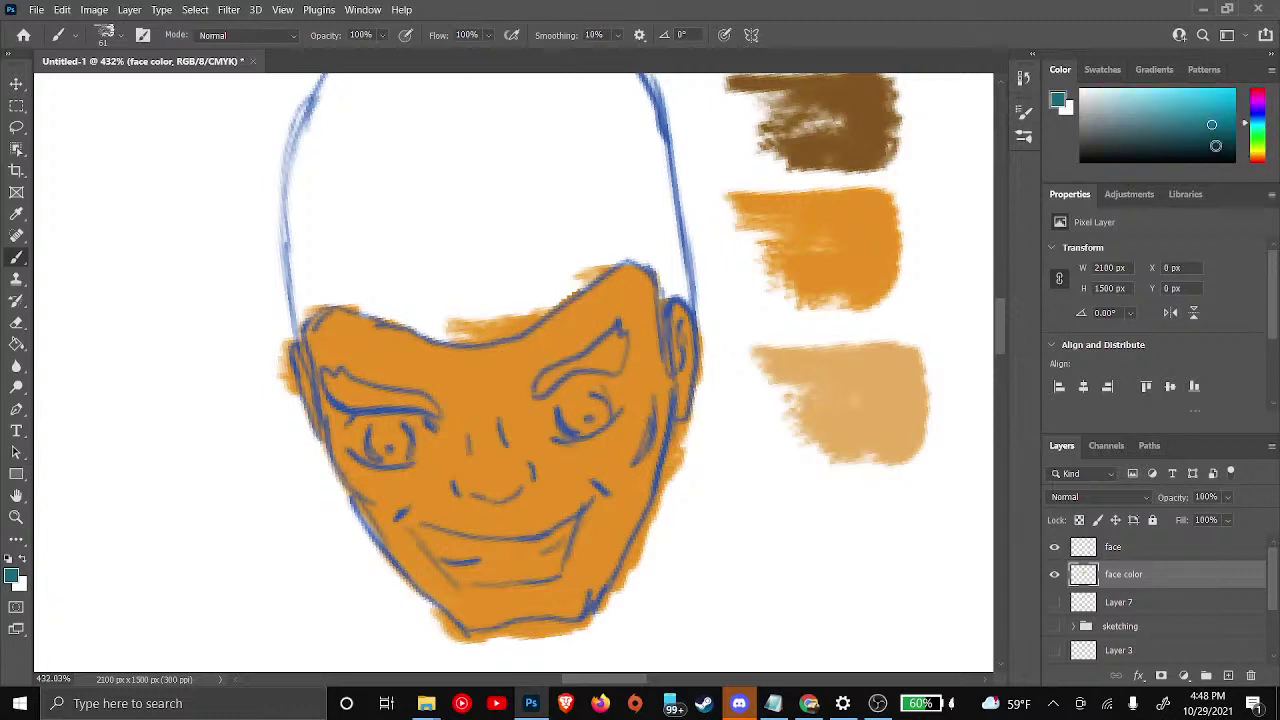
Paint a dark teal sample below the skin tones, plus medium and light cyan samples on the opposite side of the head
{"action": "left_click_drag", "start_coordinate": [864, 550], "coordinate": [864, 565]}
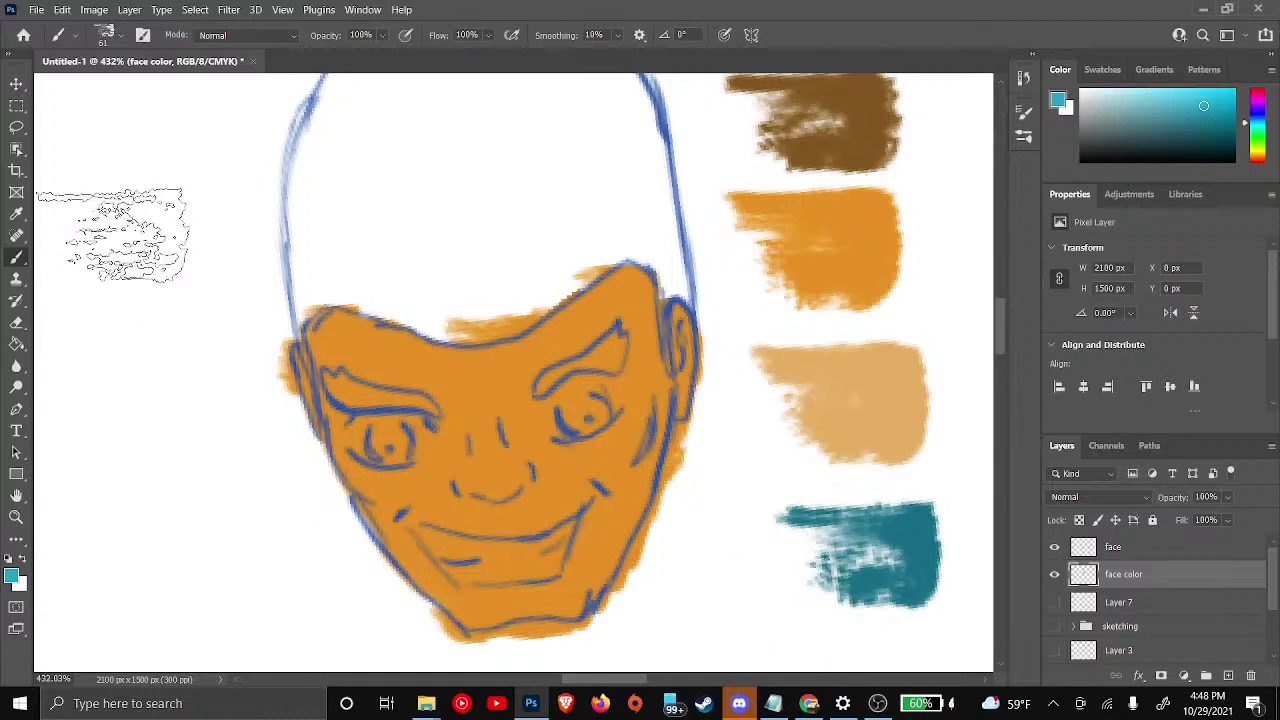
{"action": "mouse_move", "coordinate": [115, 220]}
{"action": "left_mouse_down"}
{"action": "mouse_move", "coordinate": [107, 282]}
{"action": "mouse_move", "coordinate": [117, 210]}
{"action": "left_mouse_up"}
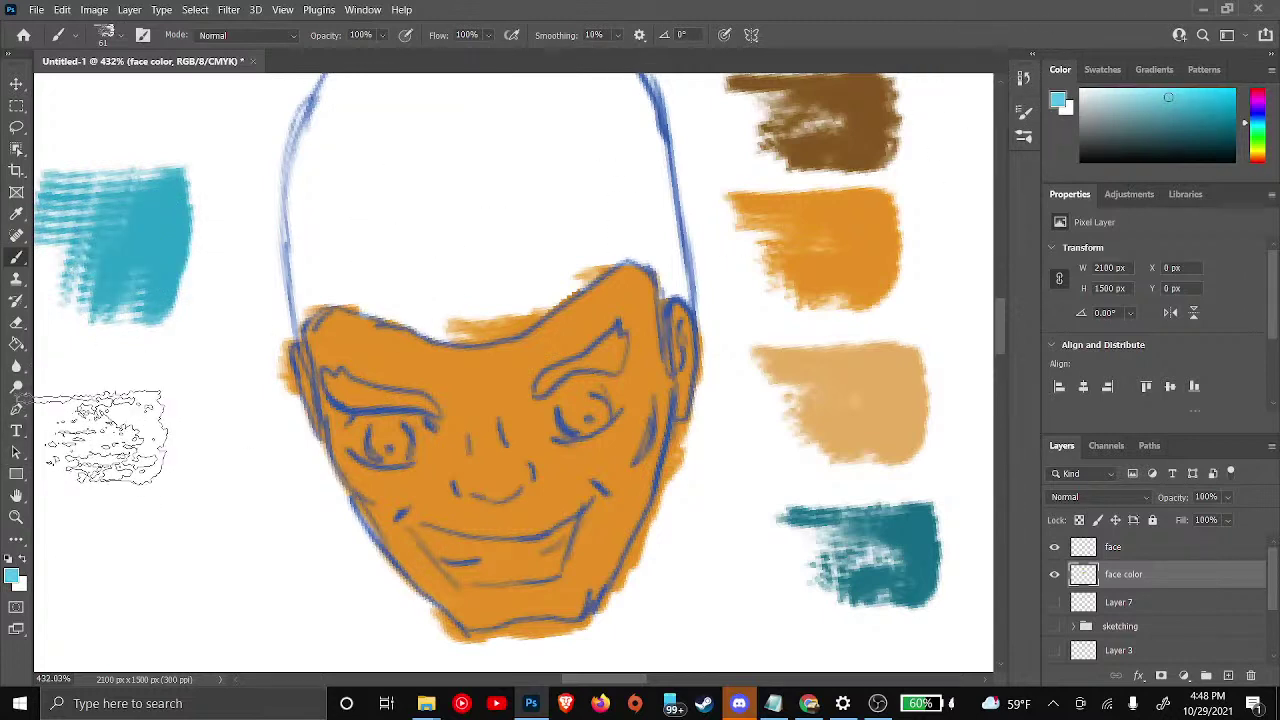
{"action": "left_click_drag", "start_coordinate": [100, 430], "coordinate": [115, 410]}
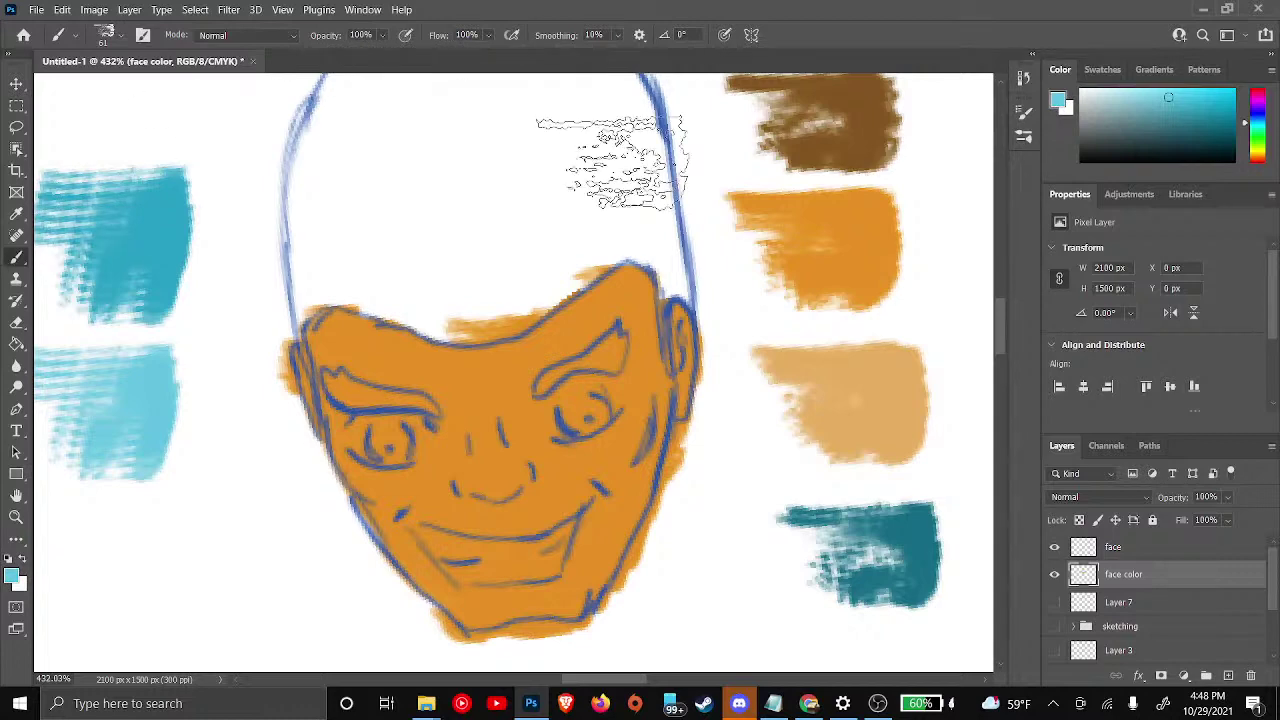
Reduce the brush size to 30 px for painting the shading
{"action": "left_click", "coordinate": [1023, 113]}
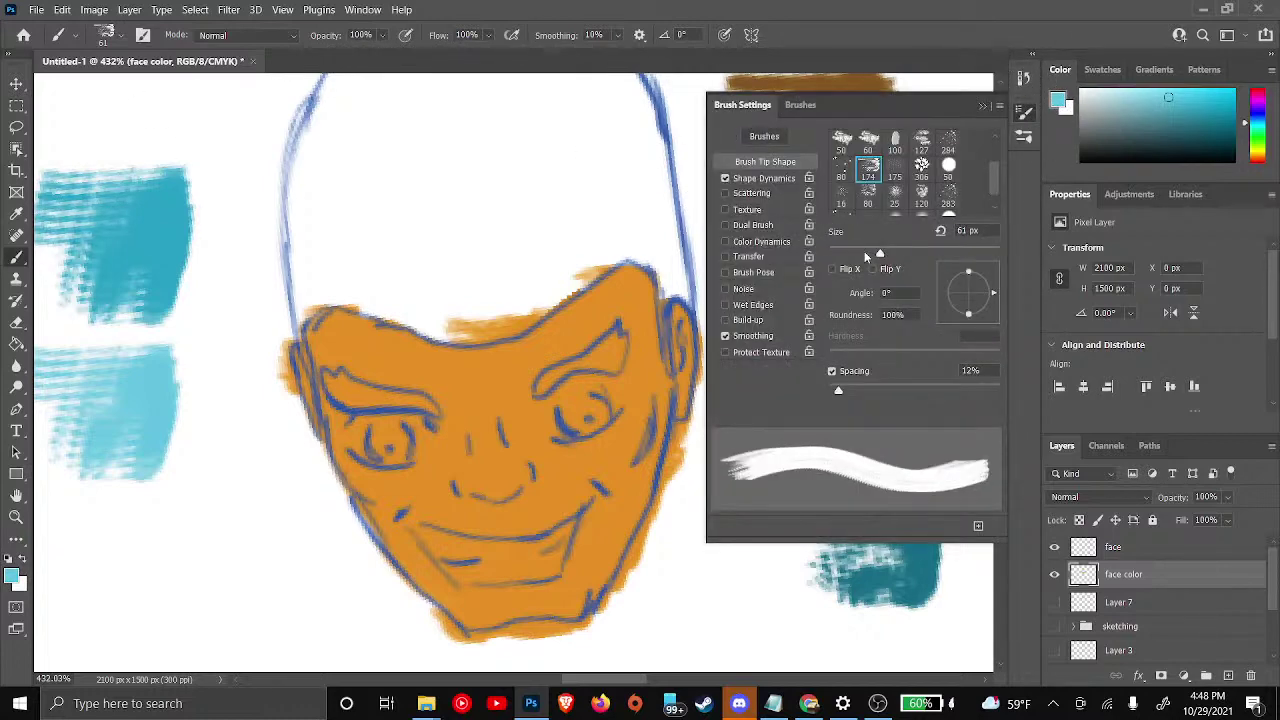
{"action": "left_click_drag", "start_coordinate": [865, 253], "coordinate": [854, 254]}
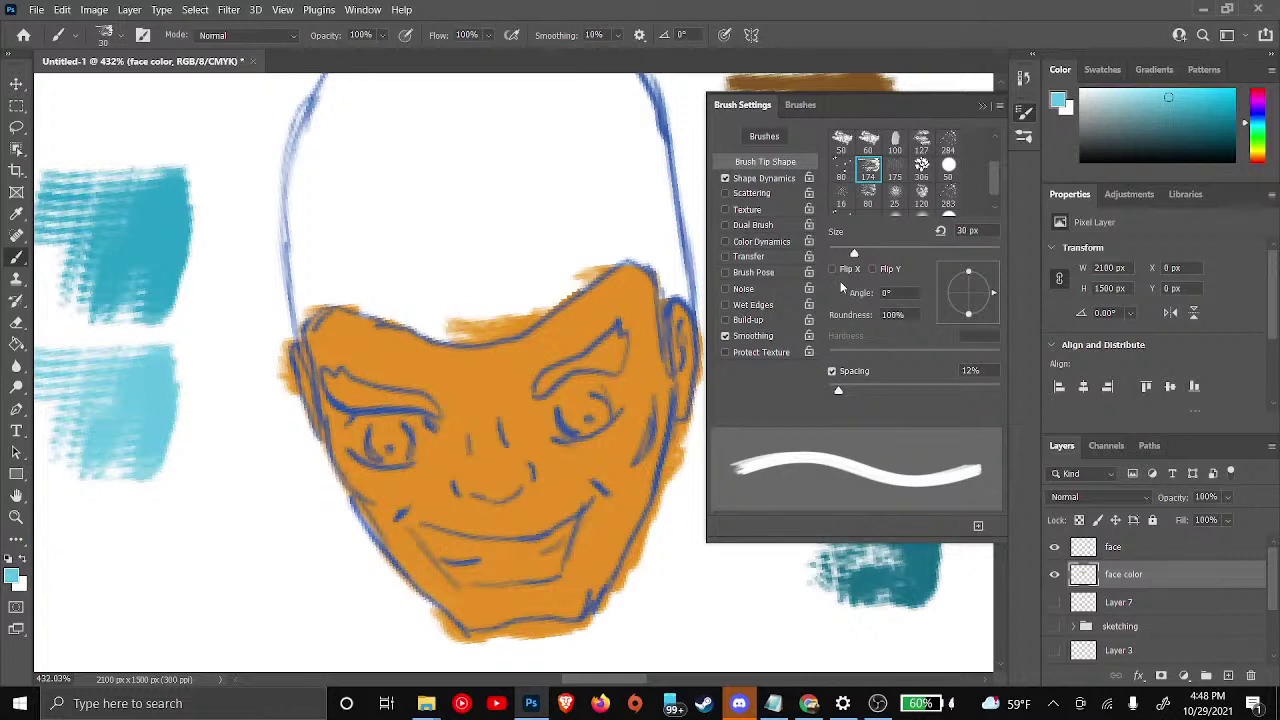
{"action": "left_click", "coordinate": [983, 105]}
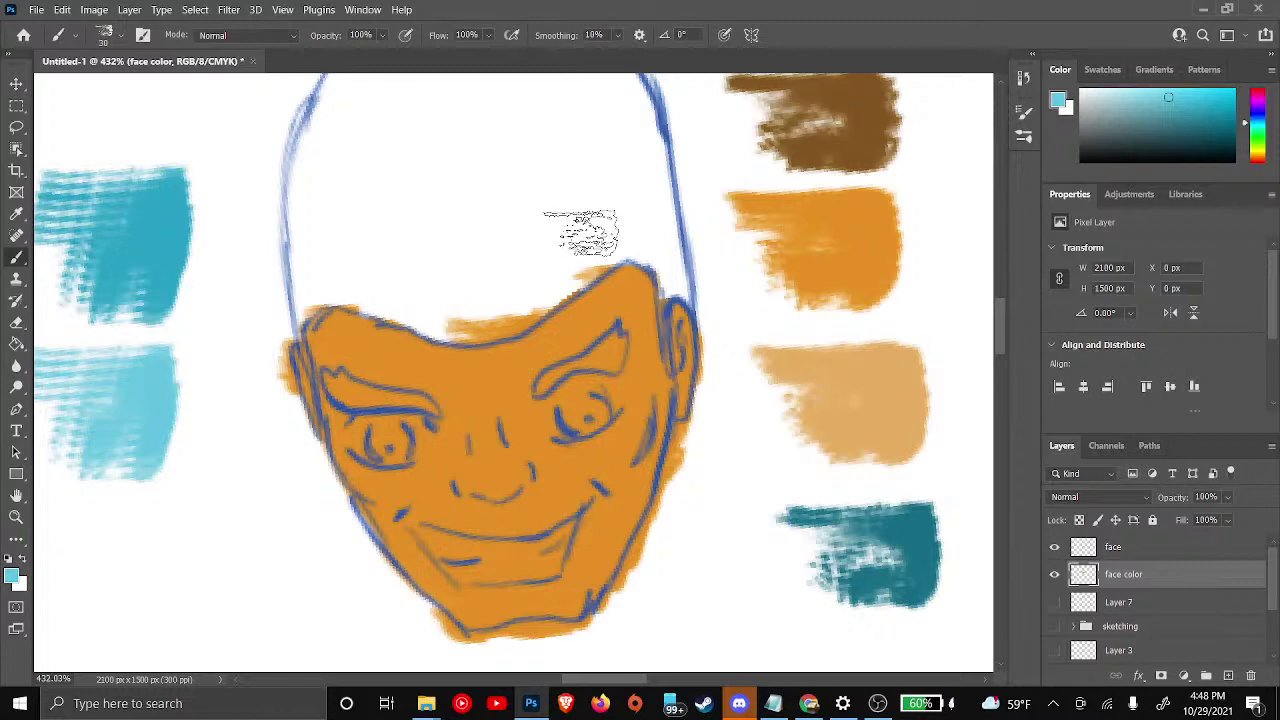
{"action": "right_click", "coordinate": [620, 258]}
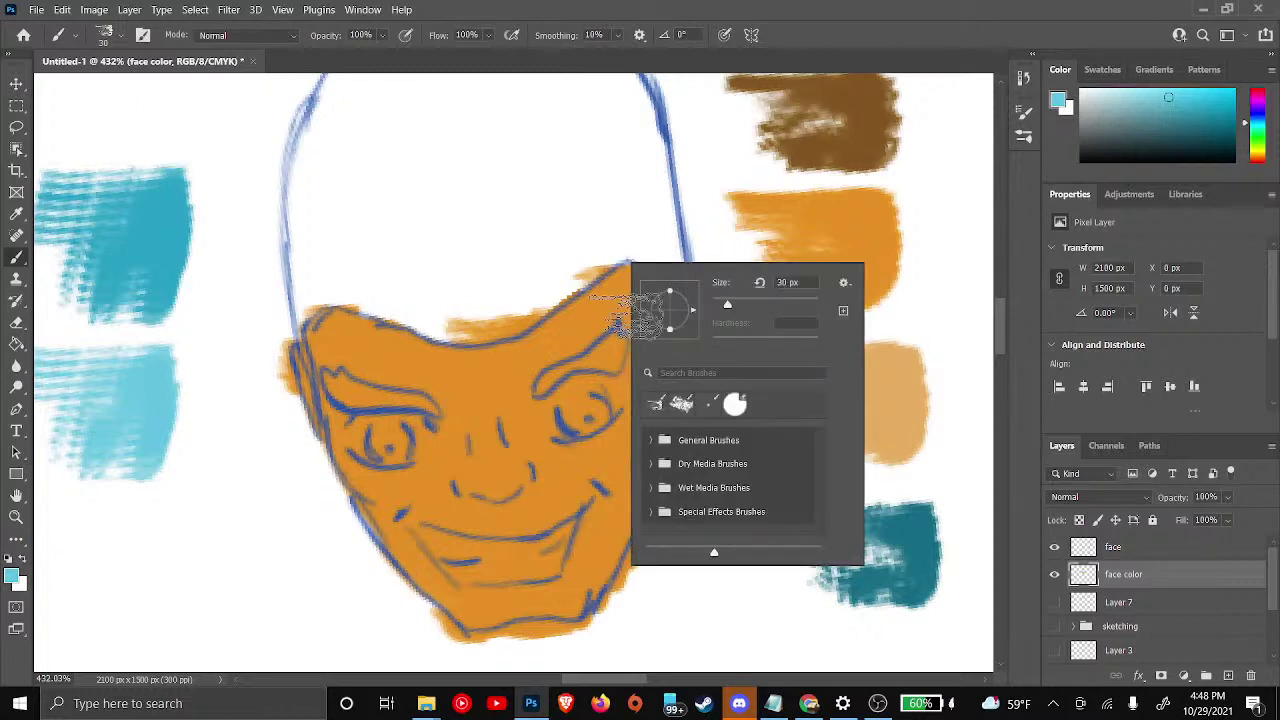
{"action": "right_click", "coordinate": [622, 206]}
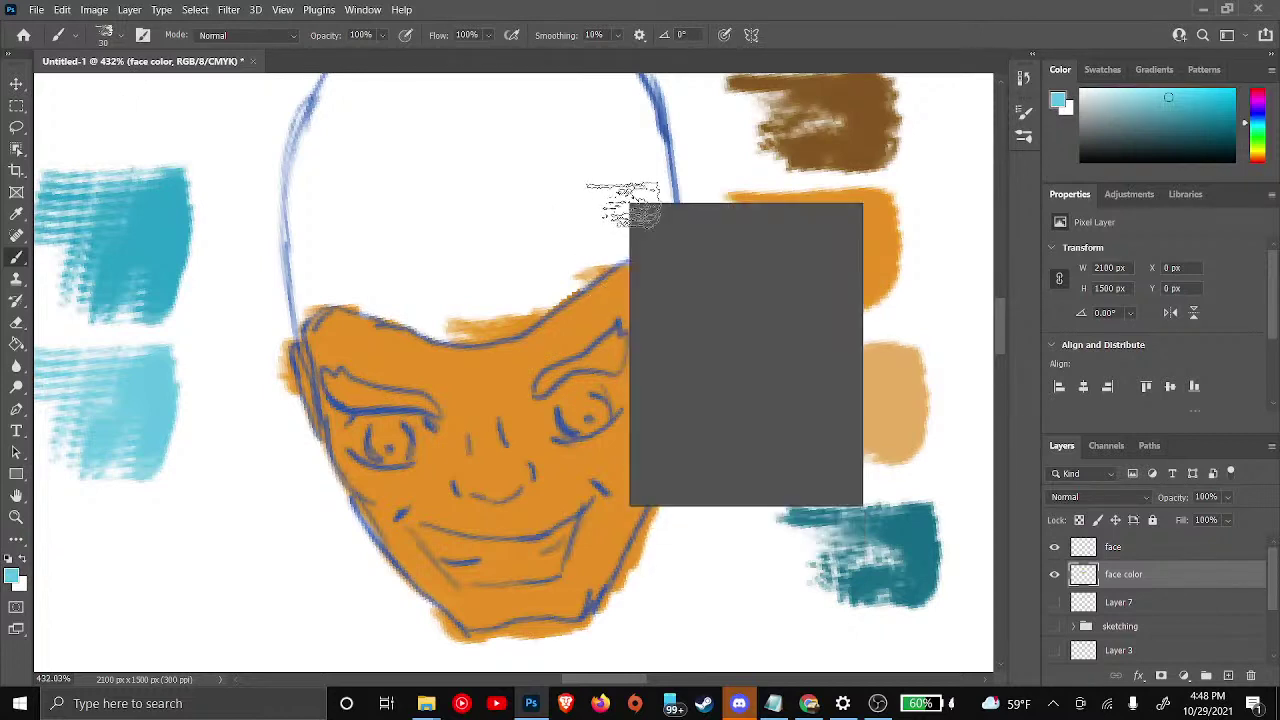
{"action": "left_click", "coordinate": [710, 84]}
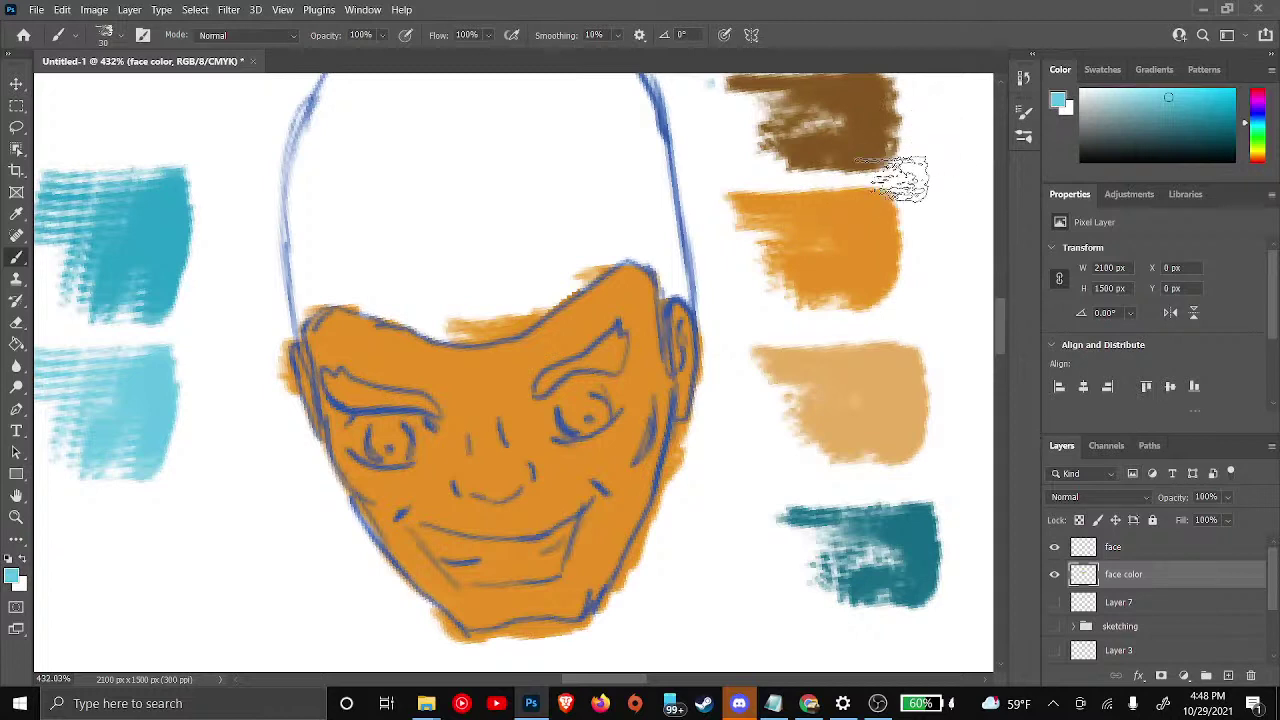
Shade the left-hand temple with the recently used dark brown, and undo the last few strokes to leave a thin shadow
{"action": "left_click", "coordinate": [1100, 70]}
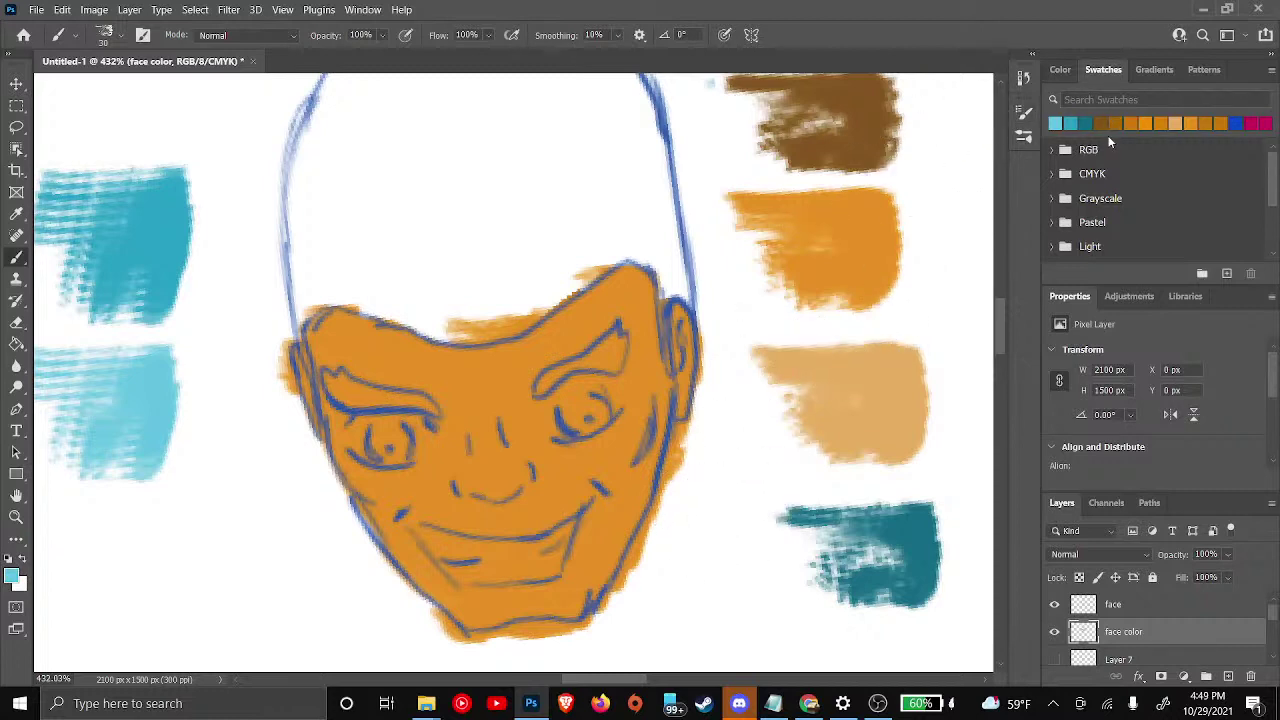
{"action": "left_click", "coordinate": [1106, 123]}
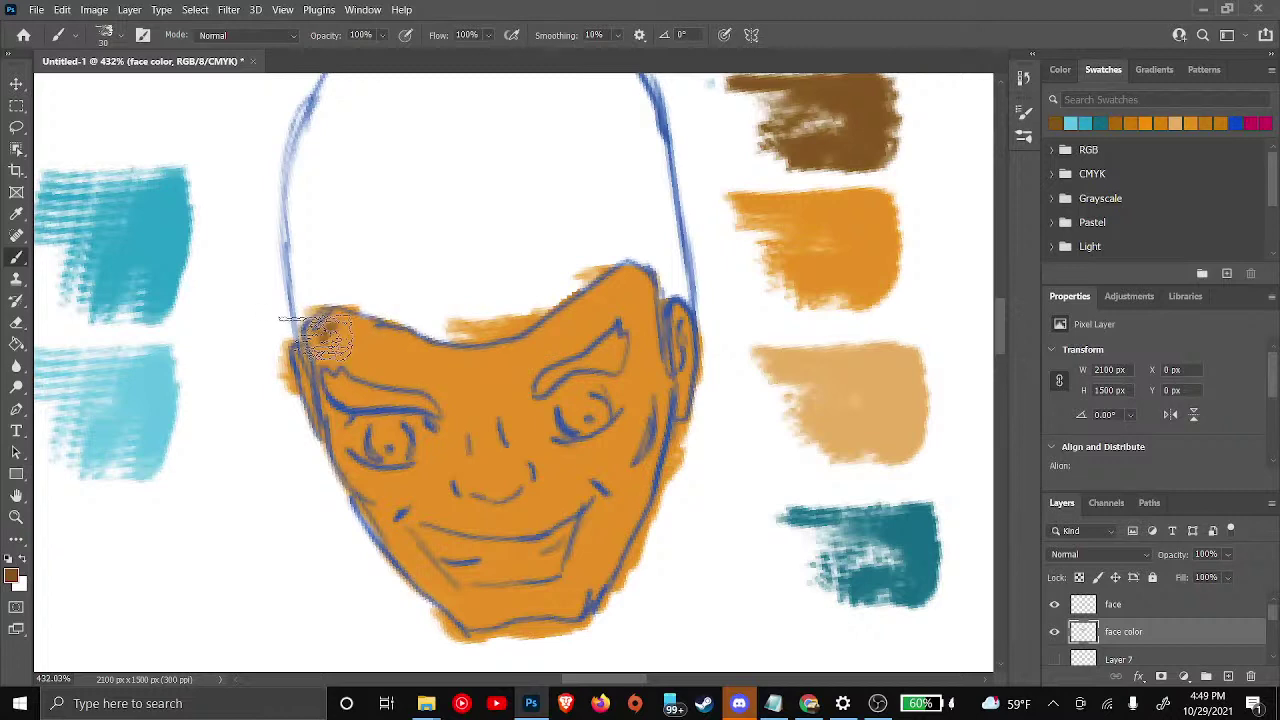
{"action": "mouse_move", "coordinate": [323, 356]}
{"action": "left_mouse_down"}
{"action": "mouse_move", "coordinate": [353, 353]}
{"action": "mouse_move", "coordinate": [340, 361]}
{"action": "mouse_move", "coordinate": [343, 320]}
{"action": "mouse_move", "coordinate": [331, 320]}
{"action": "mouse_move", "coordinate": [340, 353]}
{"action": "mouse_move", "coordinate": [323, 328]}
{"action": "mouse_move", "coordinate": [320, 353]}
{"action": "mouse_move", "coordinate": [327, 333]}
{"action": "mouse_move", "coordinate": [340, 365]}
{"action": "mouse_move", "coordinate": [322, 335]}
{"action": "left_mouse_up"}
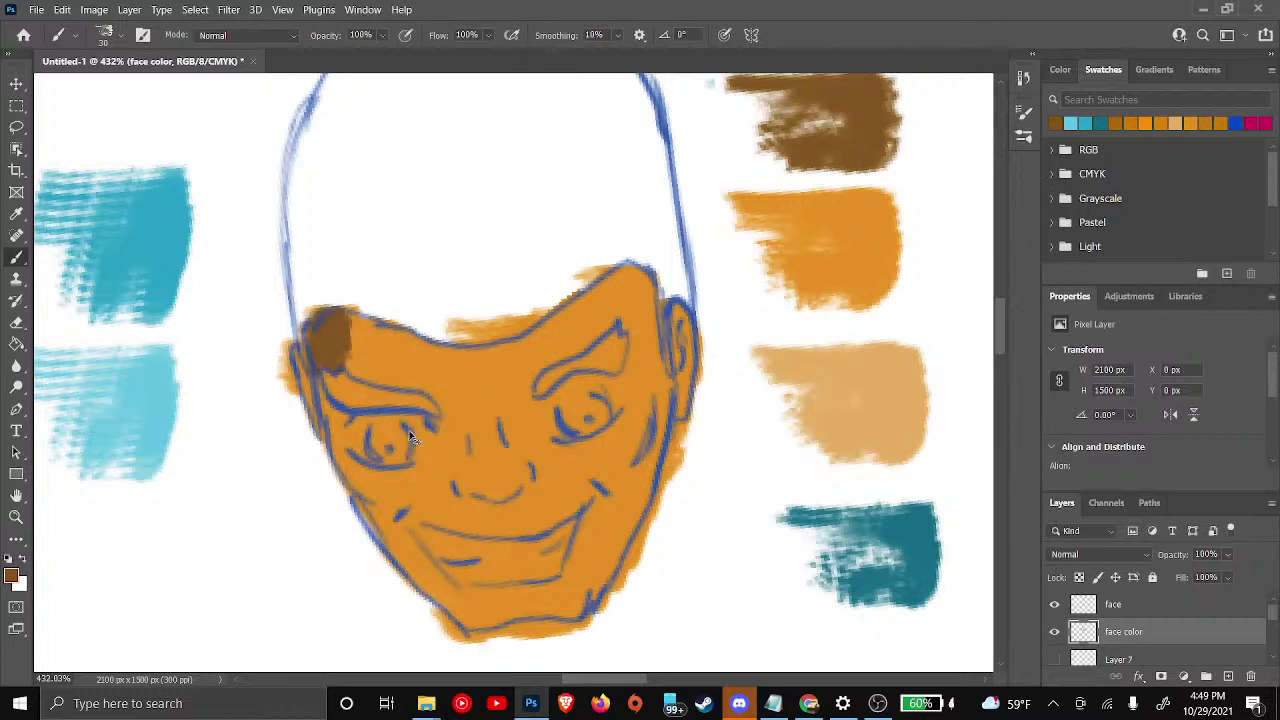
{"action": "key", "text": "ctrl+z"}
{"action": "key", "text": "ctrl+z"}
{"action": "key", "text": "ctrl+z"}
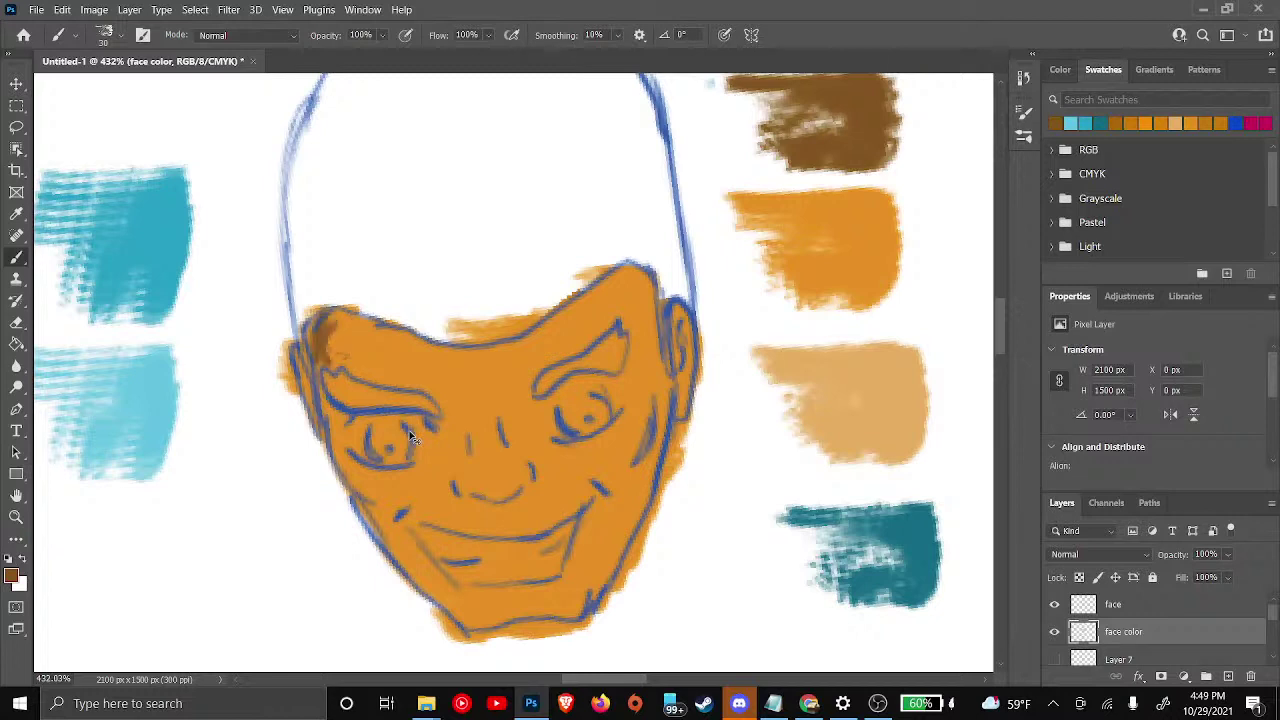
{"action": "key", "text": "ctrl+z"}
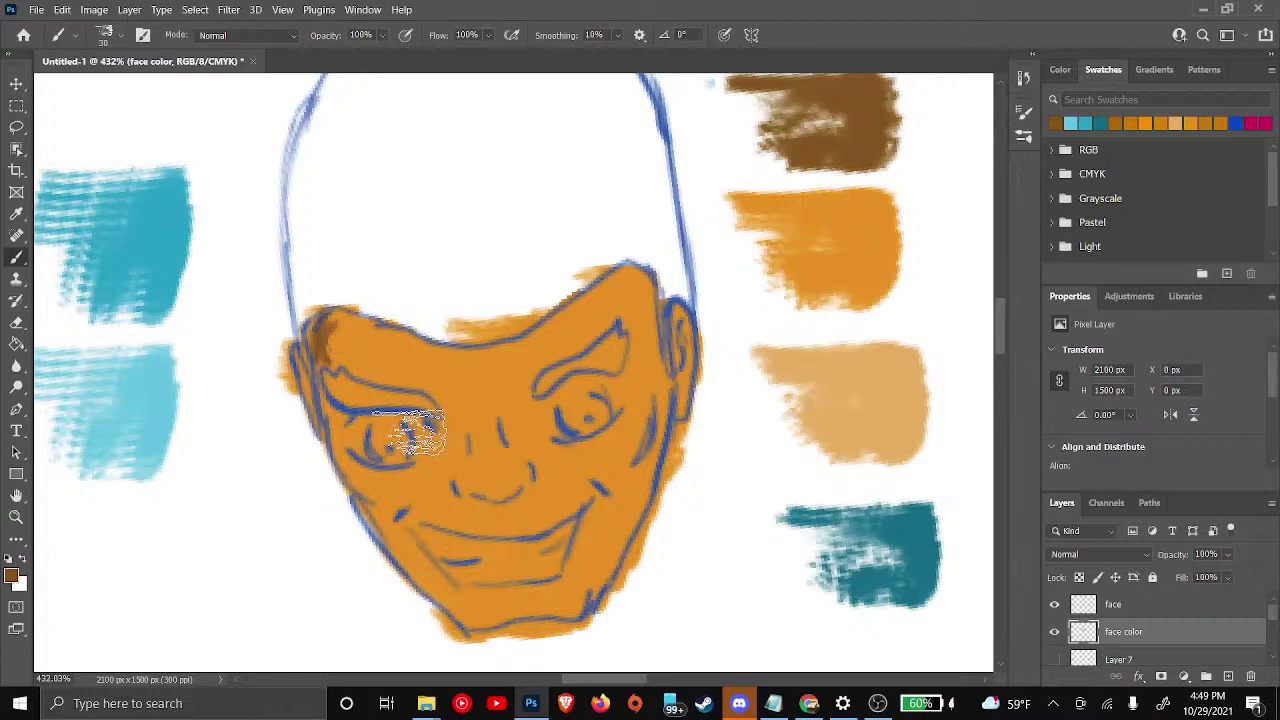
Switch to Chrome and search Google for "front lit model" in a new tab
{"action": "key", "text": "alt+Tab"}
{"action": "key", "text": "ctrl+t"}
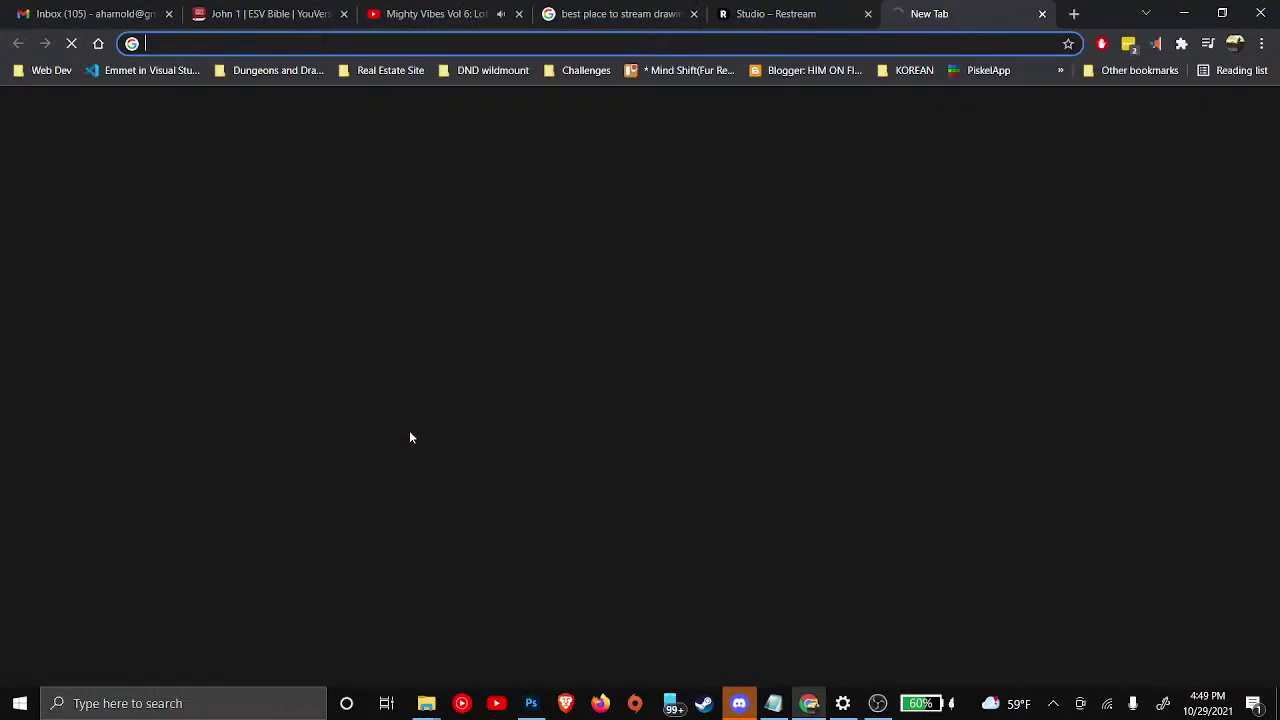
{"action": "type", "text": "front l"}
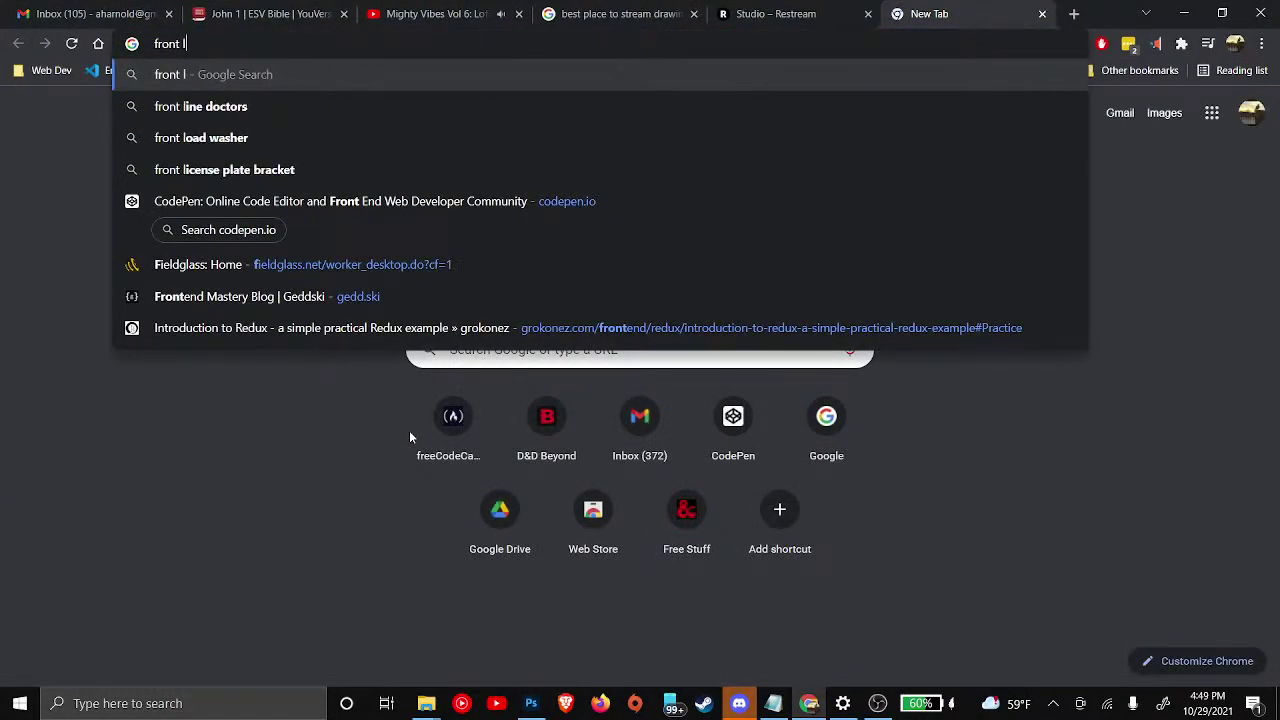
{"action": "type", "text": "it model"}
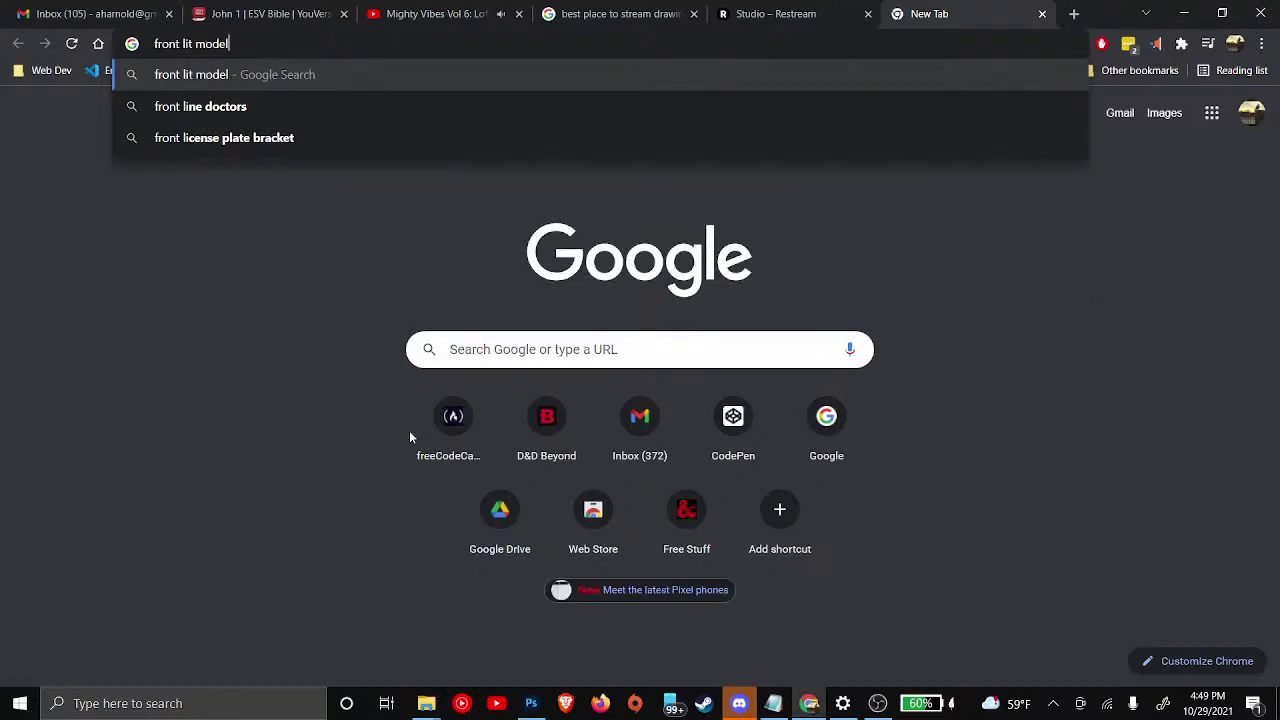
{"action": "key", "text": "Return"}
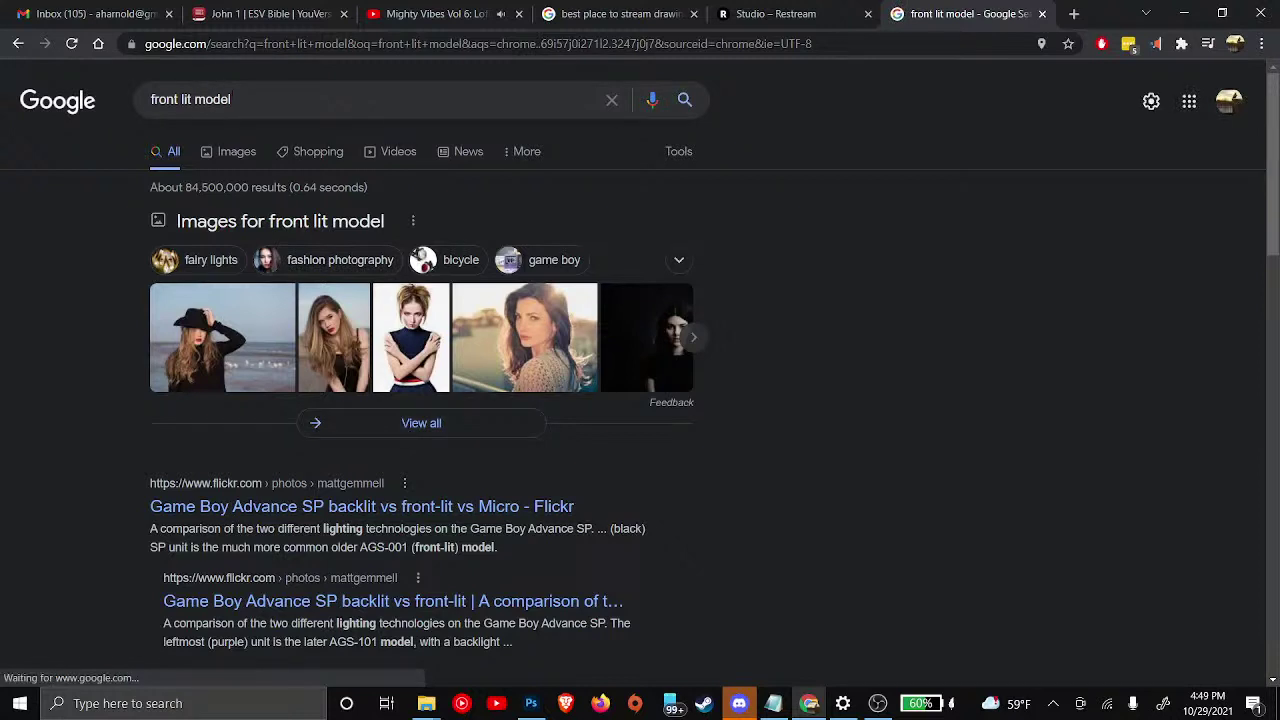
Replace the query with "looking into a glowing orb" and view the image results for lighting references
{"action": "triple_click", "coordinate": [247, 100]}
{"action": "key", "text": "BackSpace"}
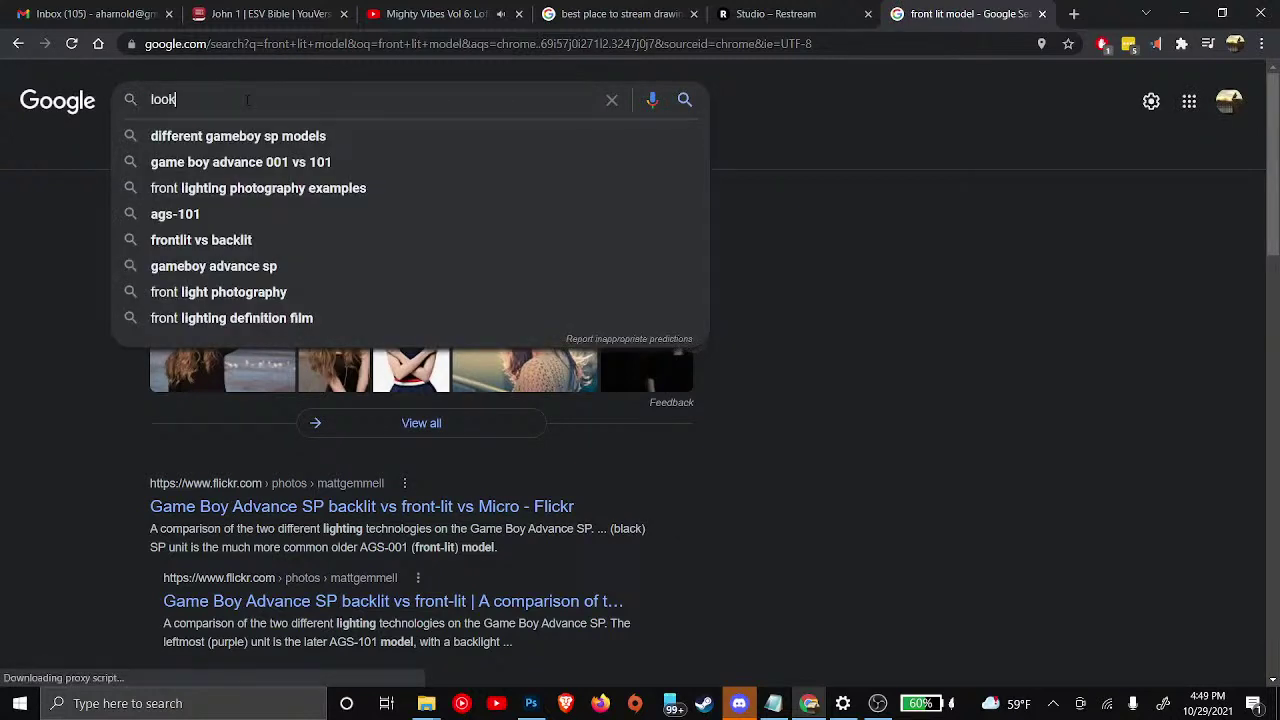
{"action": "type", "text": "looking into a glowing orb"}
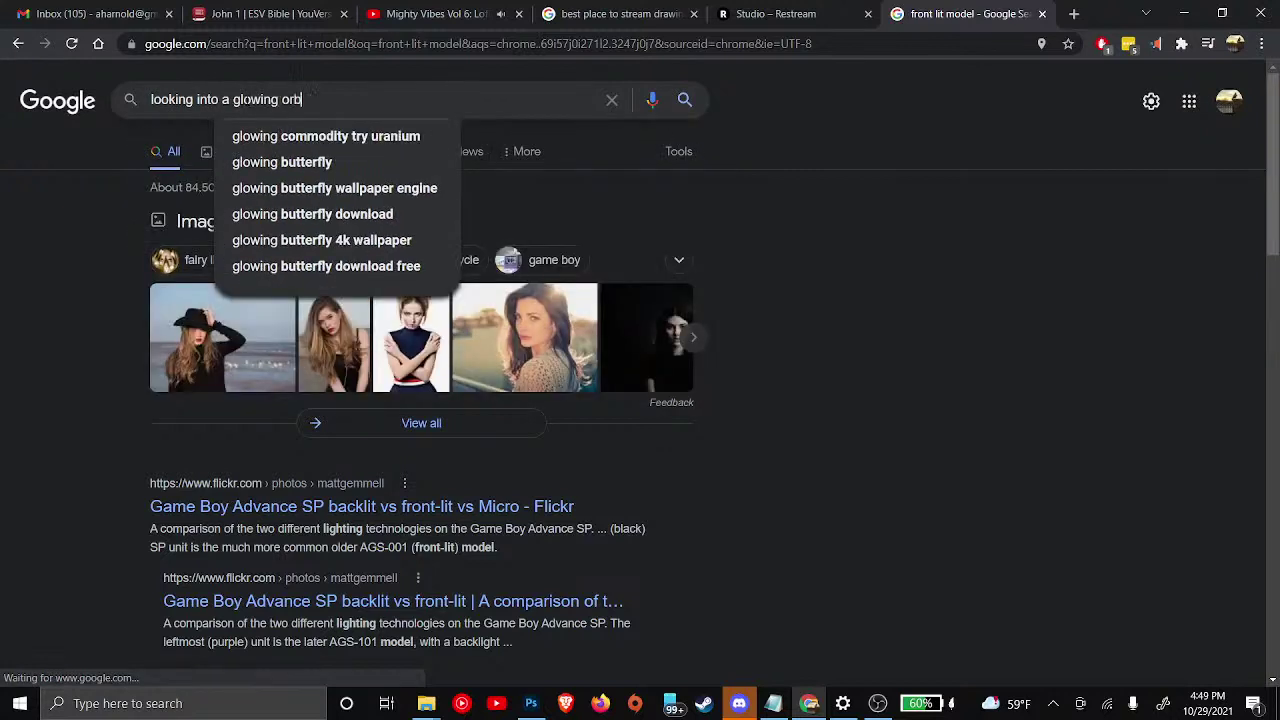
{"action": "key", "text": "Return"}
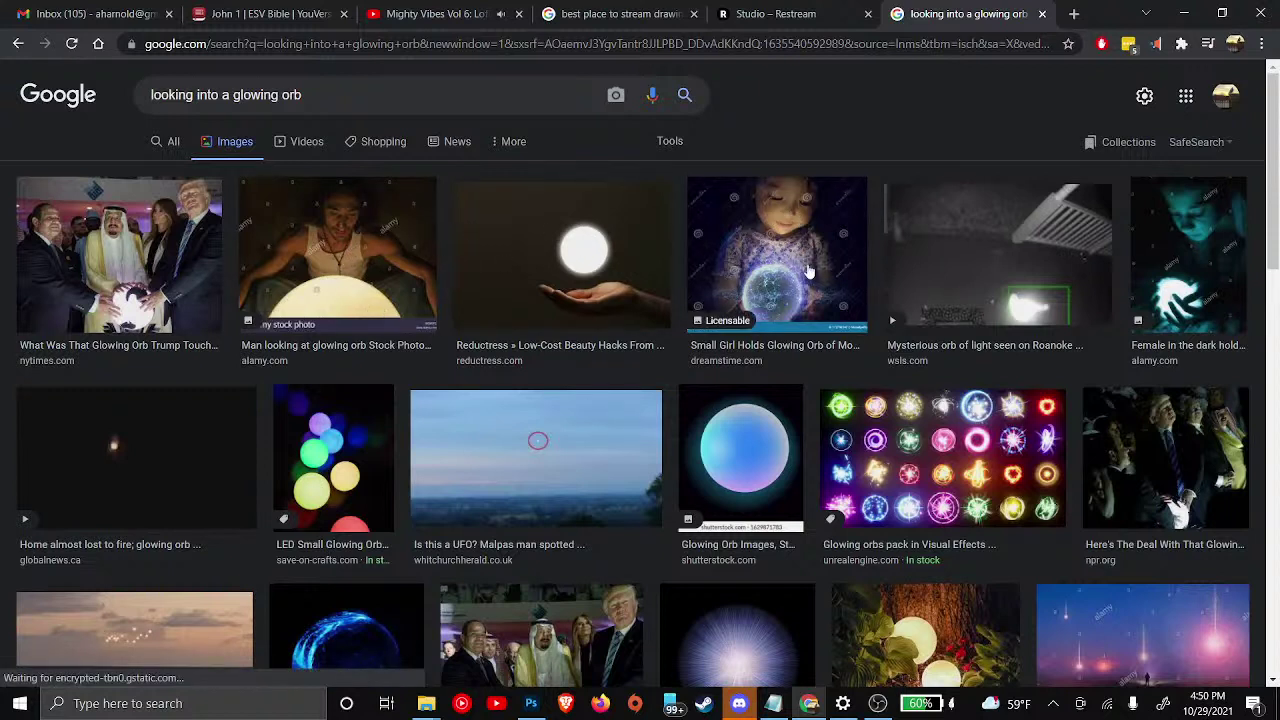
Preview the image of the small girl holding a glowing orb as a lighting reference, and return to Photoshop
{"action": "left_click", "coordinate": [810, 271]}
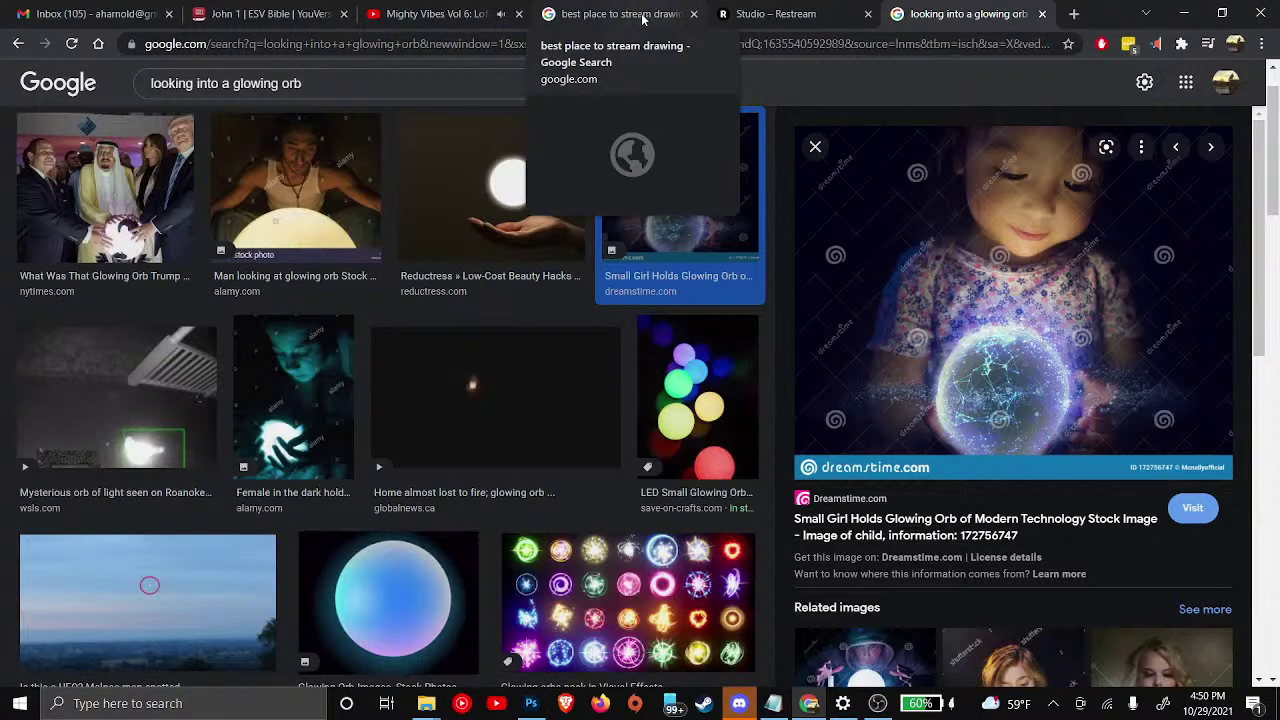
{"action": "left_click", "coordinate": [455, 10]}
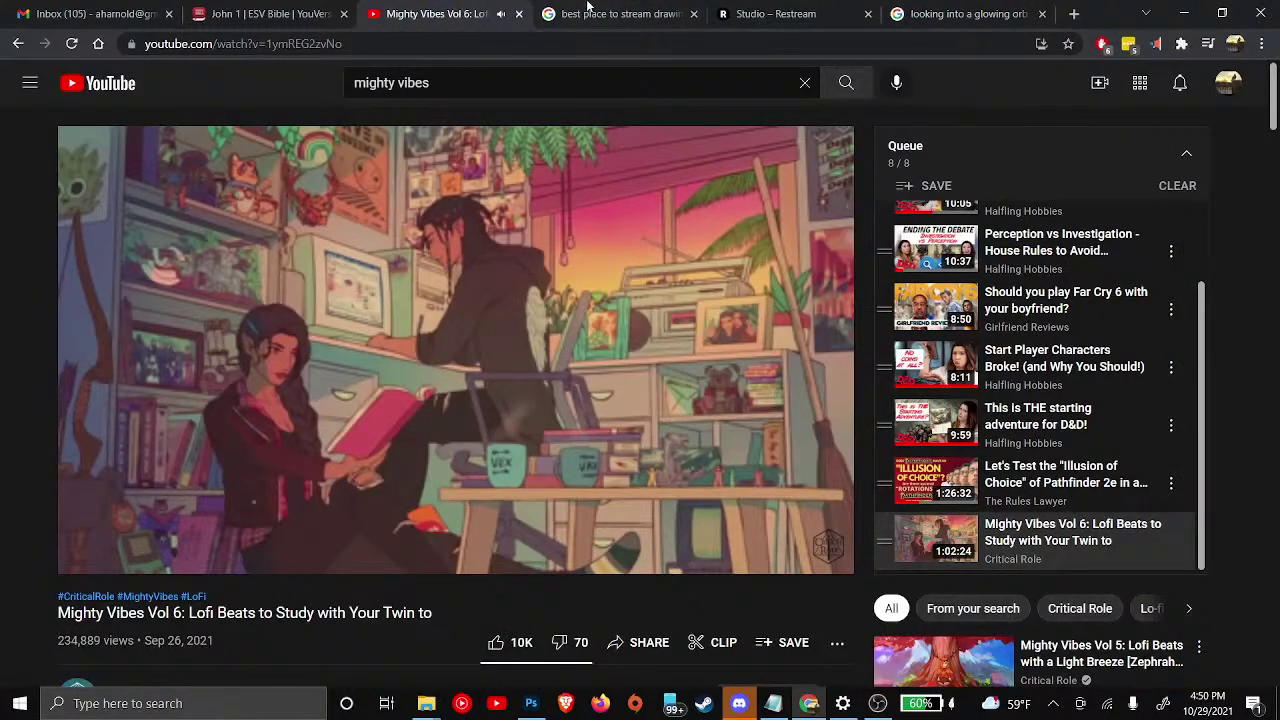
{"action": "left_click", "coordinate": [940, 12]}
{"action": "key", "text": "alt+Tab"}
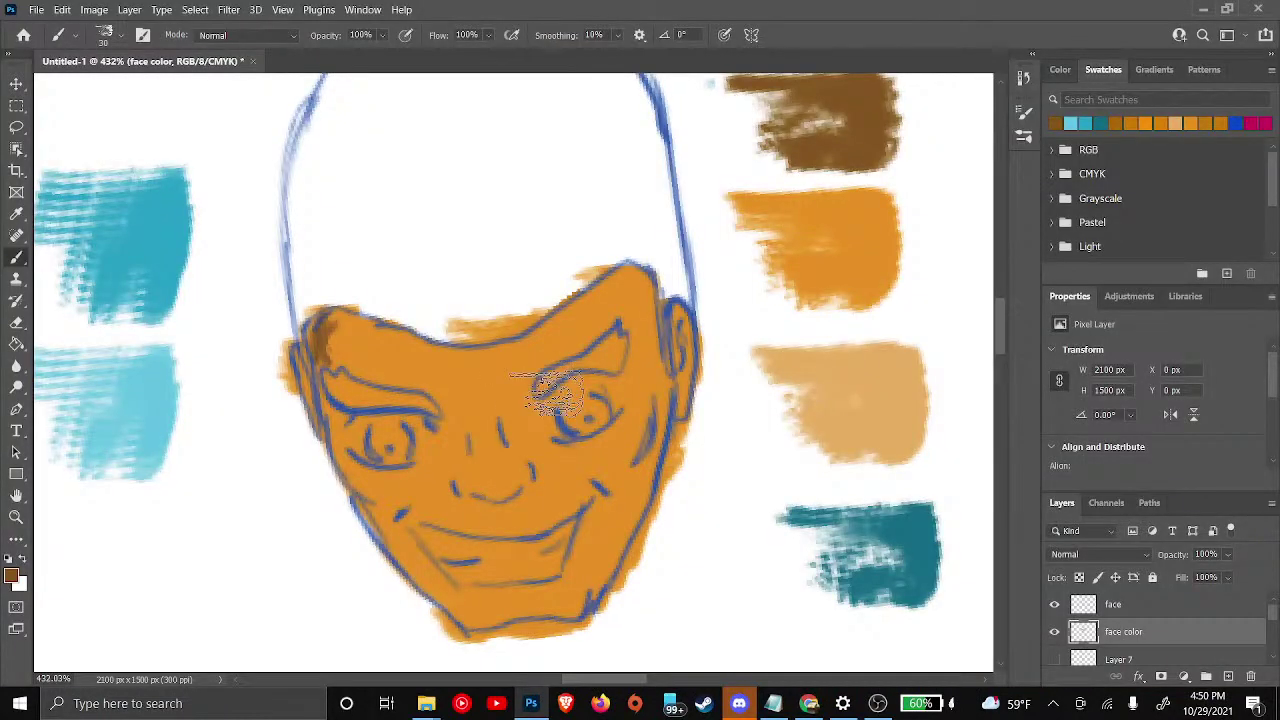
Shade the left-hand temple, the outer side of the left-hand eye and the nose in dark brown on the face color layer
{"action": "mouse_move", "coordinate": [505, 415]}
{"action": "left_mouse_down"}
{"action": "mouse_move", "coordinate": [460, 445]}
{"action": "mouse_move", "coordinate": [480, 462]}
{"action": "mouse_move", "coordinate": [490, 450]}
{"action": "left_mouse_up"}
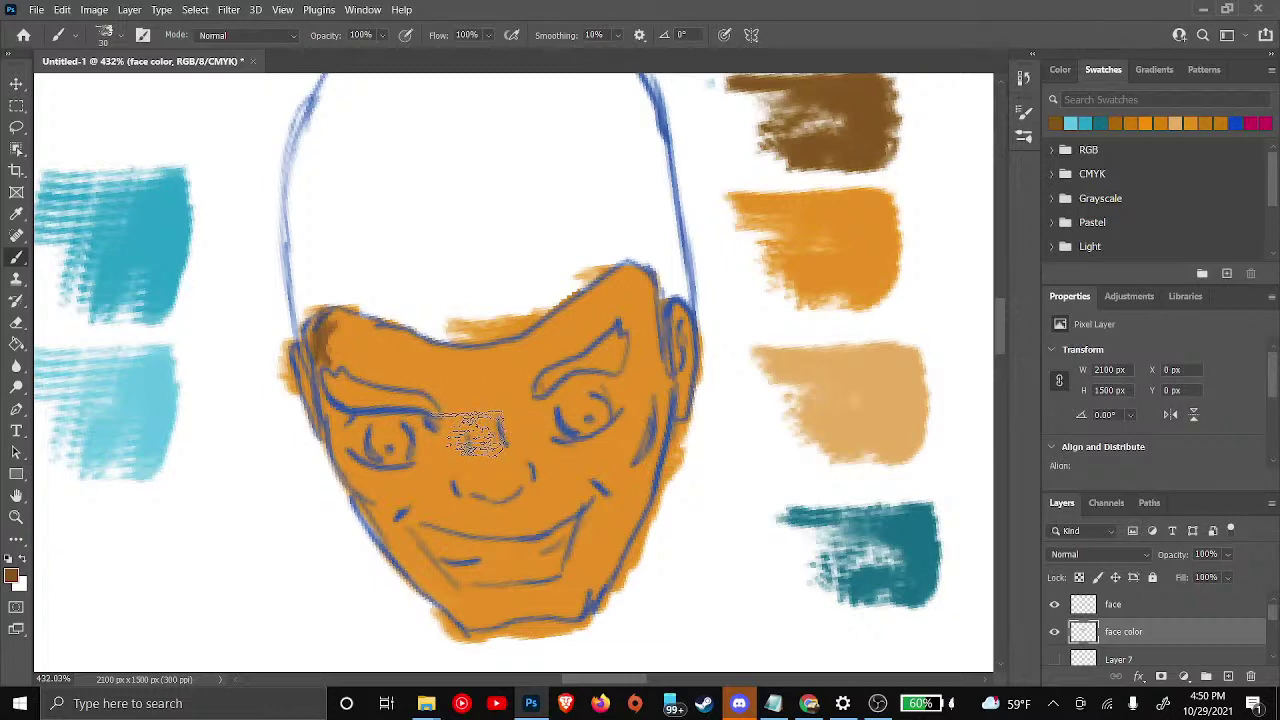
{"action": "mouse_move", "coordinate": [362, 370]}
{"action": "left_mouse_down"}
{"action": "mouse_move", "coordinate": [332, 298]}
{"action": "mouse_move", "coordinate": [357, 358]}
{"action": "mouse_move", "coordinate": [322, 358]}
{"action": "mouse_move", "coordinate": [332, 325]}
{"action": "mouse_move", "coordinate": [340, 350]}
{"action": "mouse_move", "coordinate": [357, 338]}
{"action": "mouse_move", "coordinate": [344, 353]}
{"action": "mouse_move", "coordinate": [336, 328]}
{"action": "mouse_move", "coordinate": [377, 318]}
{"action": "mouse_move", "coordinate": [355, 335]}
{"action": "mouse_move", "coordinate": [377, 376]}
{"action": "mouse_move", "coordinate": [397, 383]}
{"action": "mouse_move", "coordinate": [322, 353]}
{"action": "mouse_move", "coordinate": [327, 383]}
{"action": "mouse_move", "coordinate": [322, 348]}
{"action": "mouse_move", "coordinate": [367, 378]}
{"action": "mouse_move", "coordinate": [332, 331]}
{"action": "mouse_move", "coordinate": [342, 321]}
{"action": "mouse_move", "coordinate": [327, 330]}
{"action": "mouse_move", "coordinate": [340, 315]}
{"action": "mouse_move", "coordinate": [325, 336]}
{"action": "mouse_move", "coordinate": [334, 383]}
{"action": "mouse_move", "coordinate": [302, 351]}
{"action": "mouse_move", "coordinate": [324, 433]}
{"action": "mouse_move", "coordinate": [312, 373]}
{"action": "mouse_move", "coordinate": [330, 393]}
{"action": "mouse_move", "coordinate": [328, 419]}
{"action": "mouse_move", "coordinate": [330, 310]}
{"action": "left_mouse_up"}
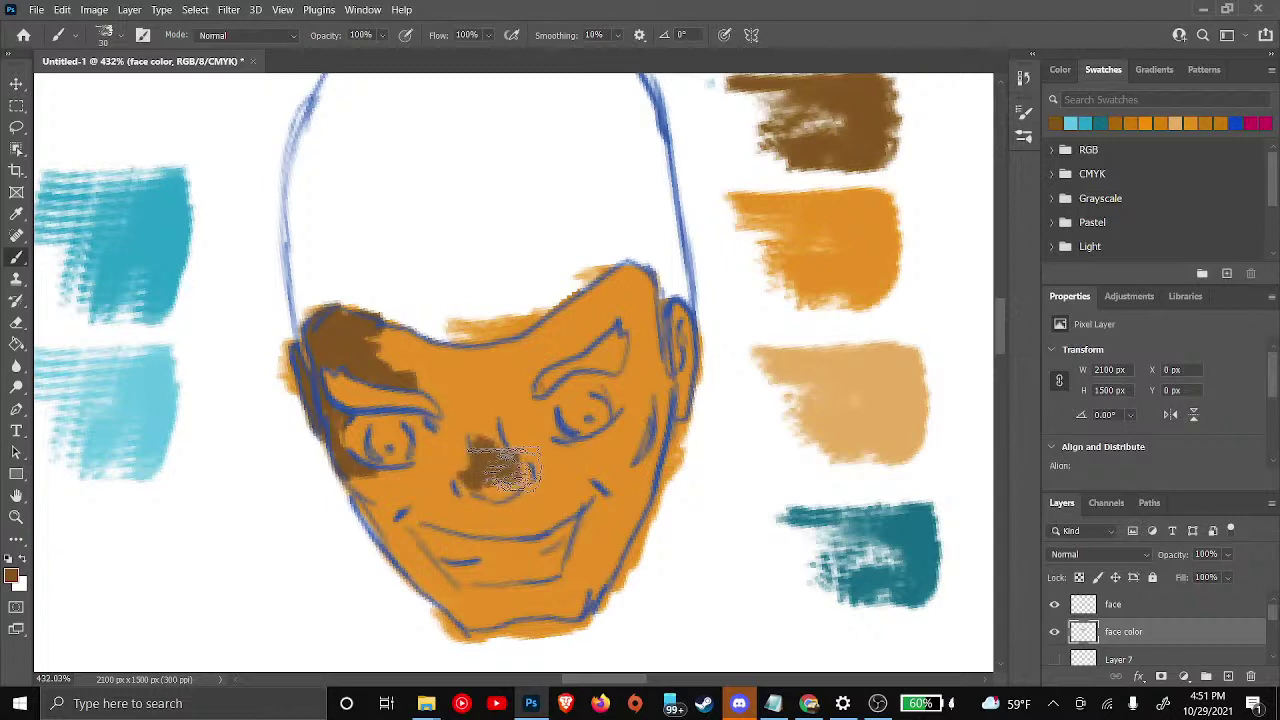
{"action": "mouse_move", "coordinate": [504, 468]}
{"action": "left_mouse_down"}
{"action": "mouse_move", "coordinate": [484, 441]}
{"action": "mouse_move", "coordinate": [494, 438]}
{"action": "left_mouse_up"}
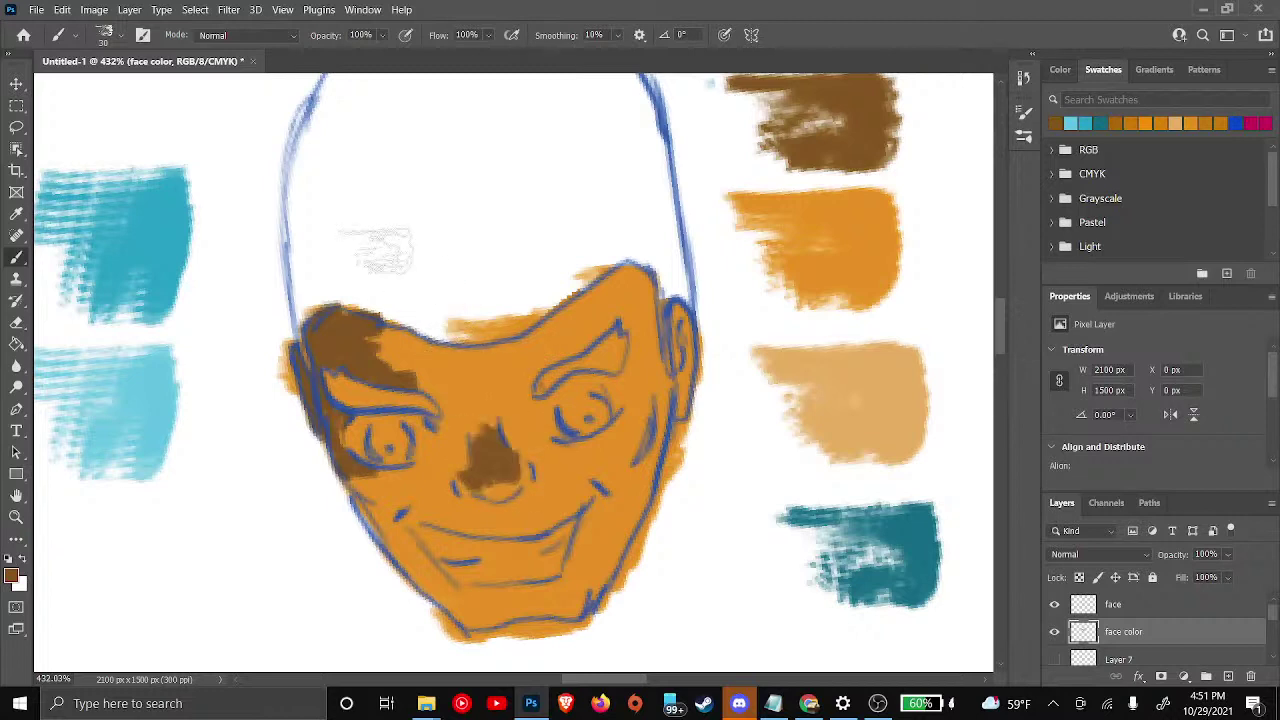
Try the Soft Round tip for the Eraser, and choose Kyle's Inkbox - Classic Cartoonist from the Wet Media Brushes
{"action": "right_click", "coordinate": [608, 298]}
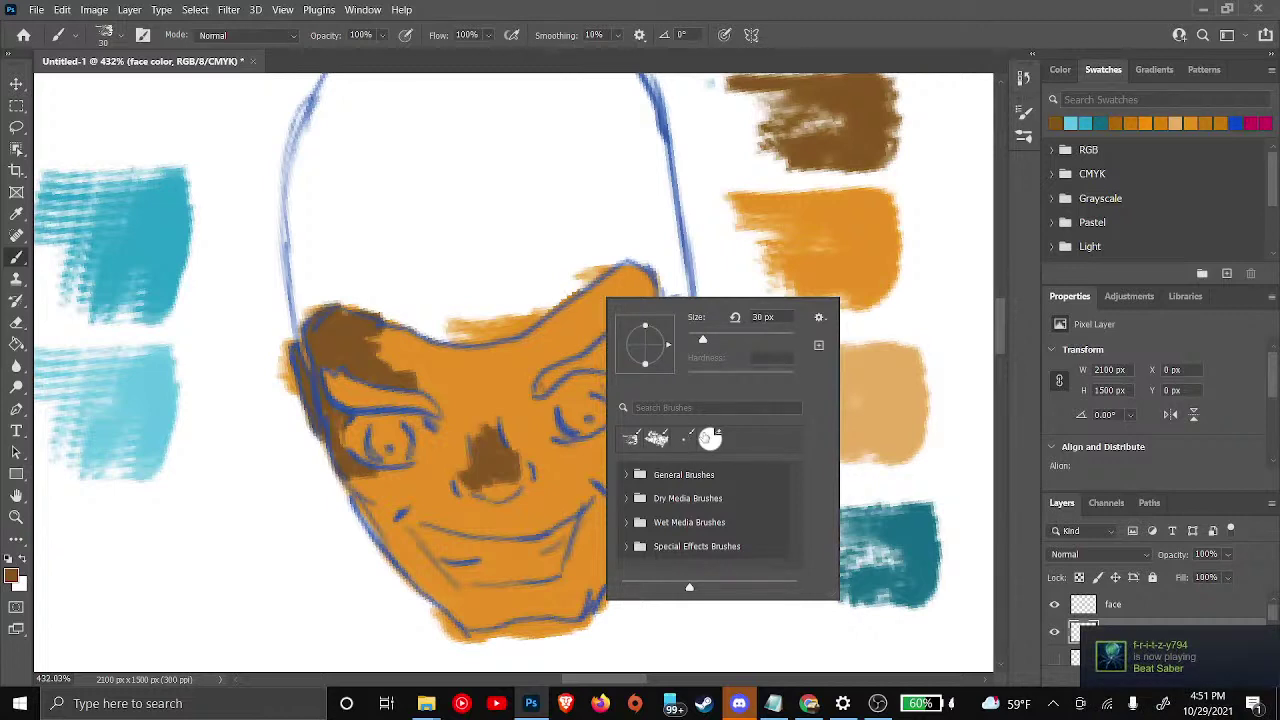
{"action": "key", "text": "e"}
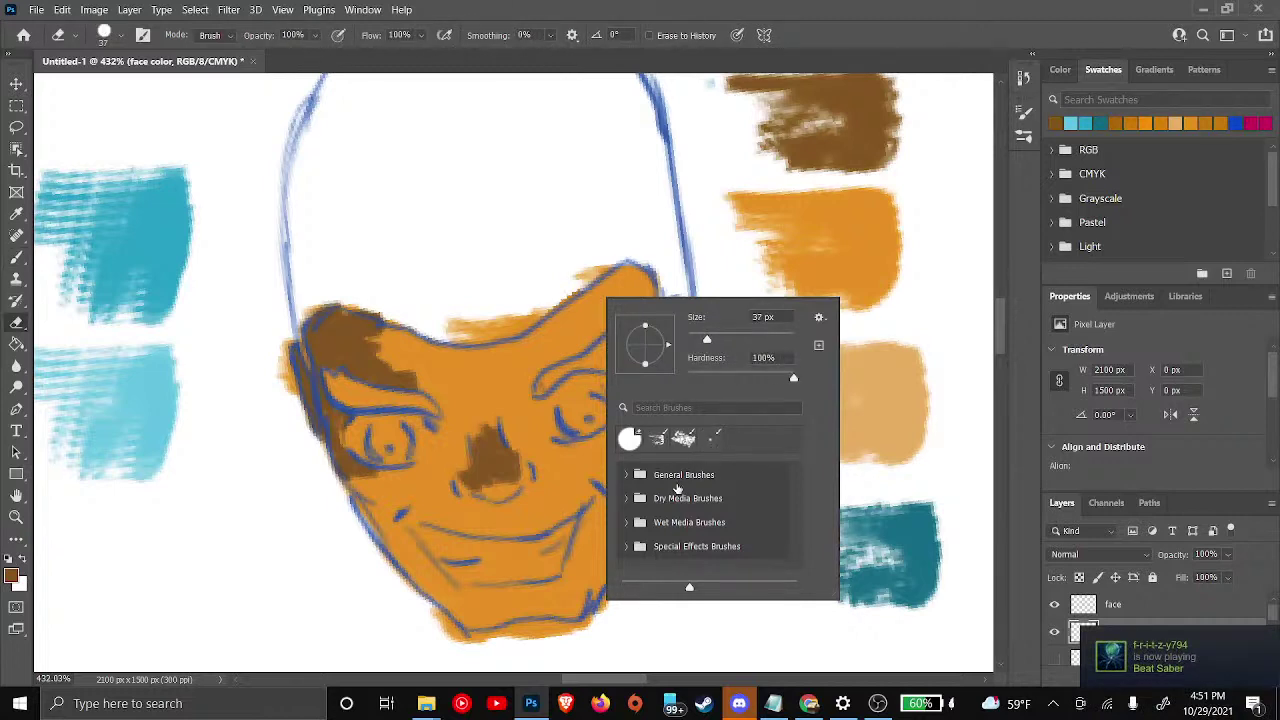
{"action": "left_click", "coordinate": [627, 476]}
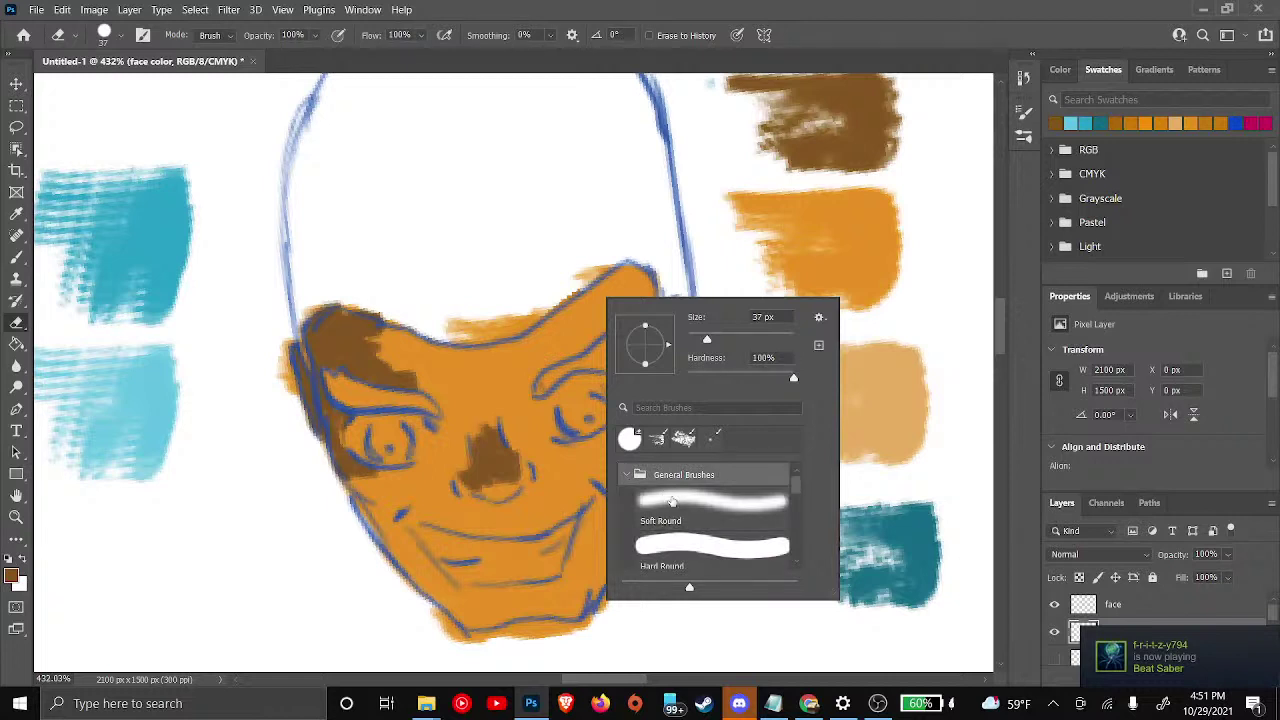
{"action": "left_click", "coordinate": [672, 502]}
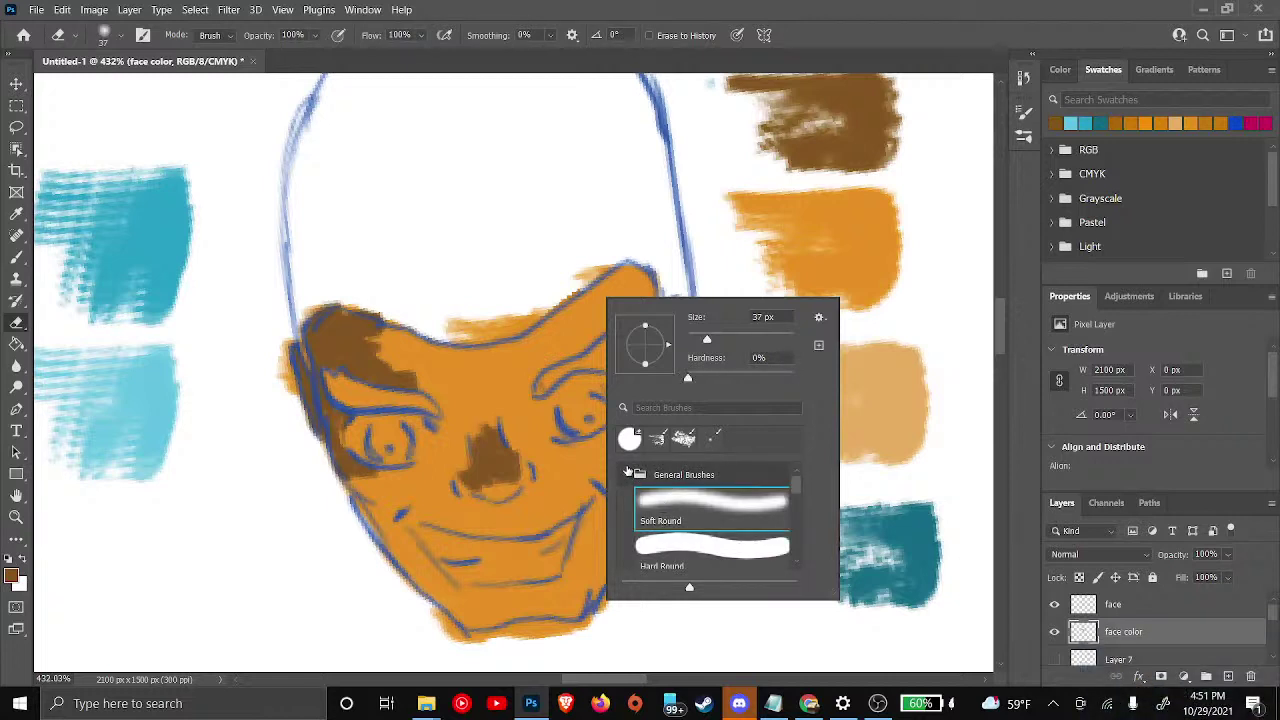
{"action": "left_click", "coordinate": [628, 474]}
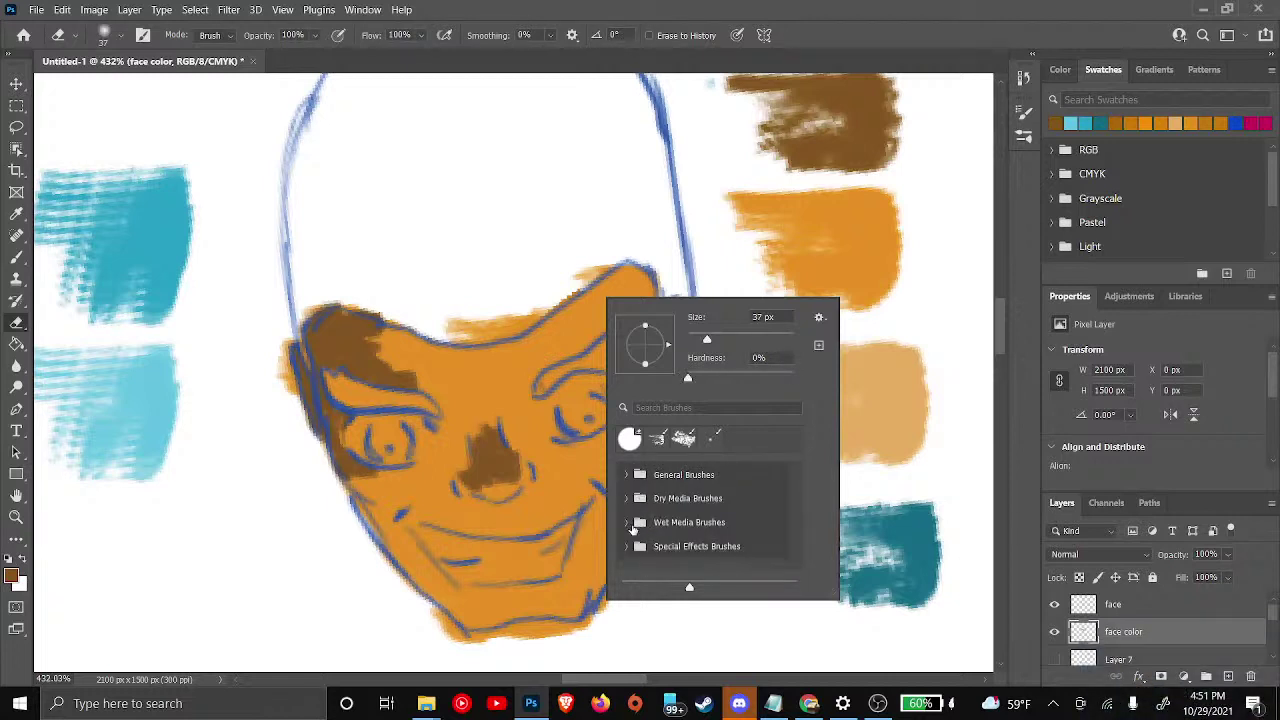
{"action": "left_click", "coordinate": [628, 522]}
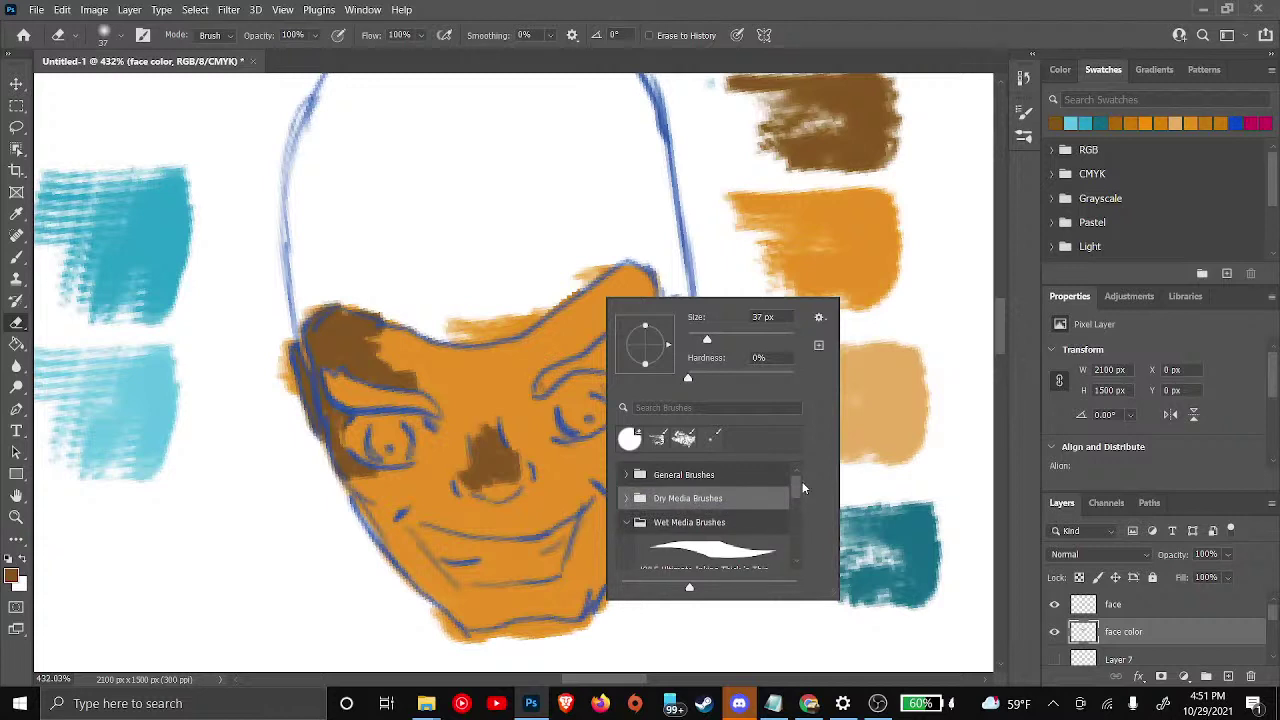
{"action": "mouse_move", "coordinate": [798, 495]}
{"action": "left_mouse_down"}
{"action": "mouse_move", "coordinate": [807, 544]}
{"action": "mouse_move", "coordinate": [791, 502]}
{"action": "left_mouse_up"}
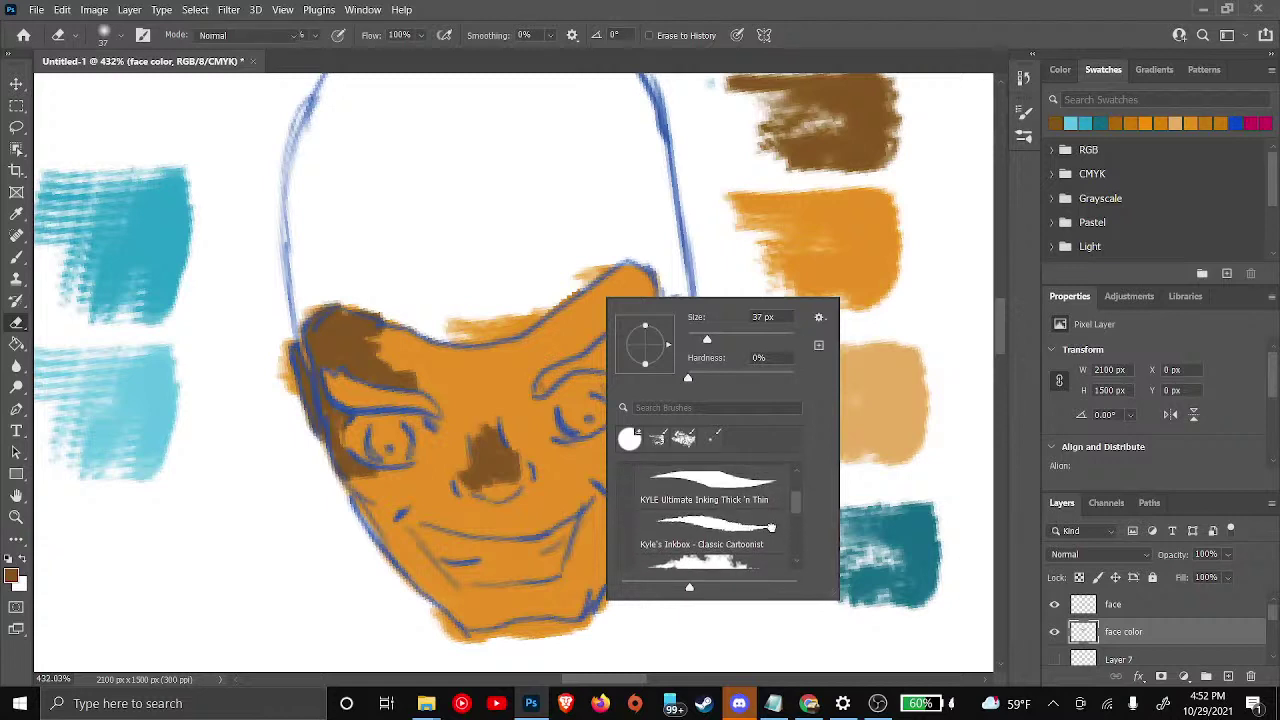
{"action": "left_click", "coordinate": [762, 532]}
Extend the dark brown shading up the nose bridge and over the right-hand temple and ear
{"action": "mouse_move", "coordinate": [498, 462]}
{"action": "left_mouse_down"}
{"action": "mouse_move", "coordinate": [486, 400]}
{"action": "mouse_move", "coordinate": [483, 448]}
{"action": "mouse_move", "coordinate": [447, 410]}
{"action": "mouse_move", "coordinate": [467, 431]}
{"action": "mouse_move", "coordinate": [463, 409]}
{"action": "mouse_move", "coordinate": [482, 437]}
{"action": "mouse_move", "coordinate": [465, 400]}
{"action": "mouse_move", "coordinate": [478, 404]}
{"action": "mouse_move", "coordinate": [508, 437]}
{"action": "left_mouse_up"}
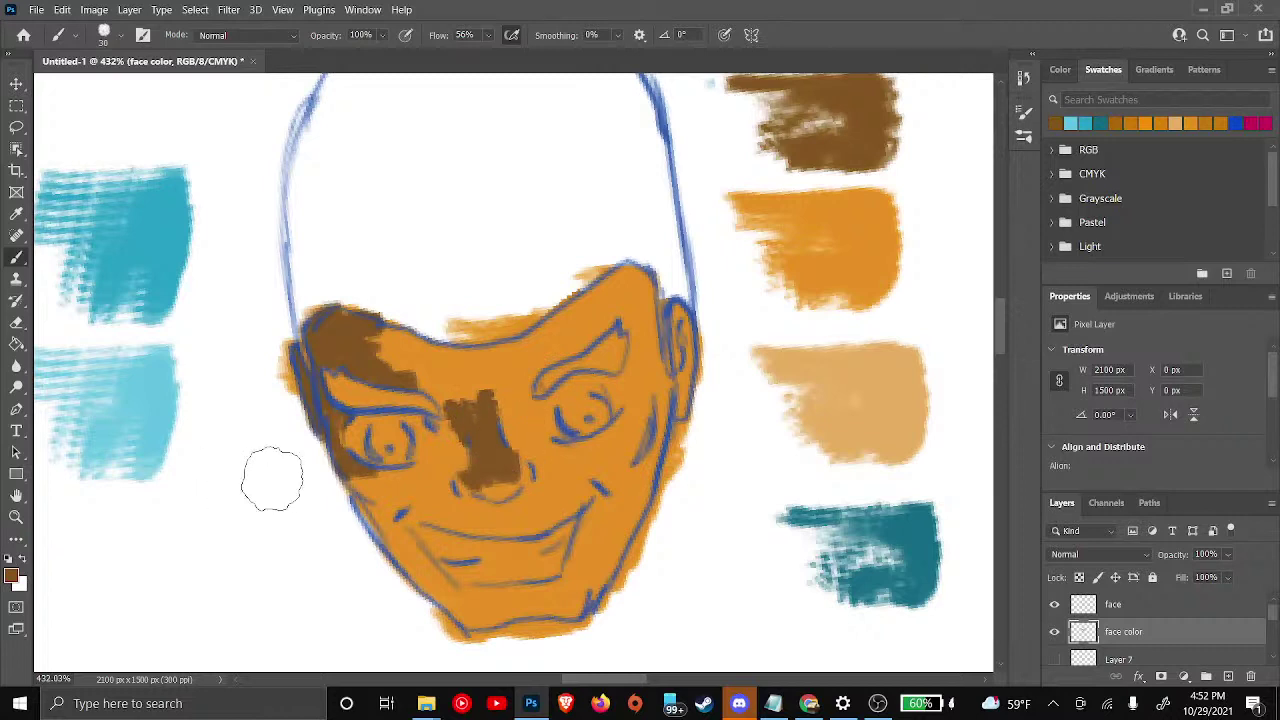
{"action": "mouse_move", "coordinate": [569, 325]}
{"action": "left_mouse_down"}
{"action": "mouse_move", "coordinate": [624, 266]}
{"action": "mouse_move", "coordinate": [606, 309]}
{"action": "mouse_move", "coordinate": [590, 300]}
{"action": "mouse_move", "coordinate": [610, 330]}
{"action": "mouse_move", "coordinate": [621, 286]}
{"action": "mouse_move", "coordinate": [632, 292]}
{"action": "mouse_move", "coordinate": [634, 271]}
{"action": "mouse_move", "coordinate": [615, 272]}
{"action": "mouse_move", "coordinate": [623, 255]}
{"action": "mouse_move", "coordinate": [655, 308]}
{"action": "mouse_move", "coordinate": [635, 295]}
{"action": "mouse_move", "coordinate": [638, 341]}
{"action": "mouse_move", "coordinate": [605, 318]}
{"action": "mouse_move", "coordinate": [623, 300]}
{"action": "left_mouse_up"}
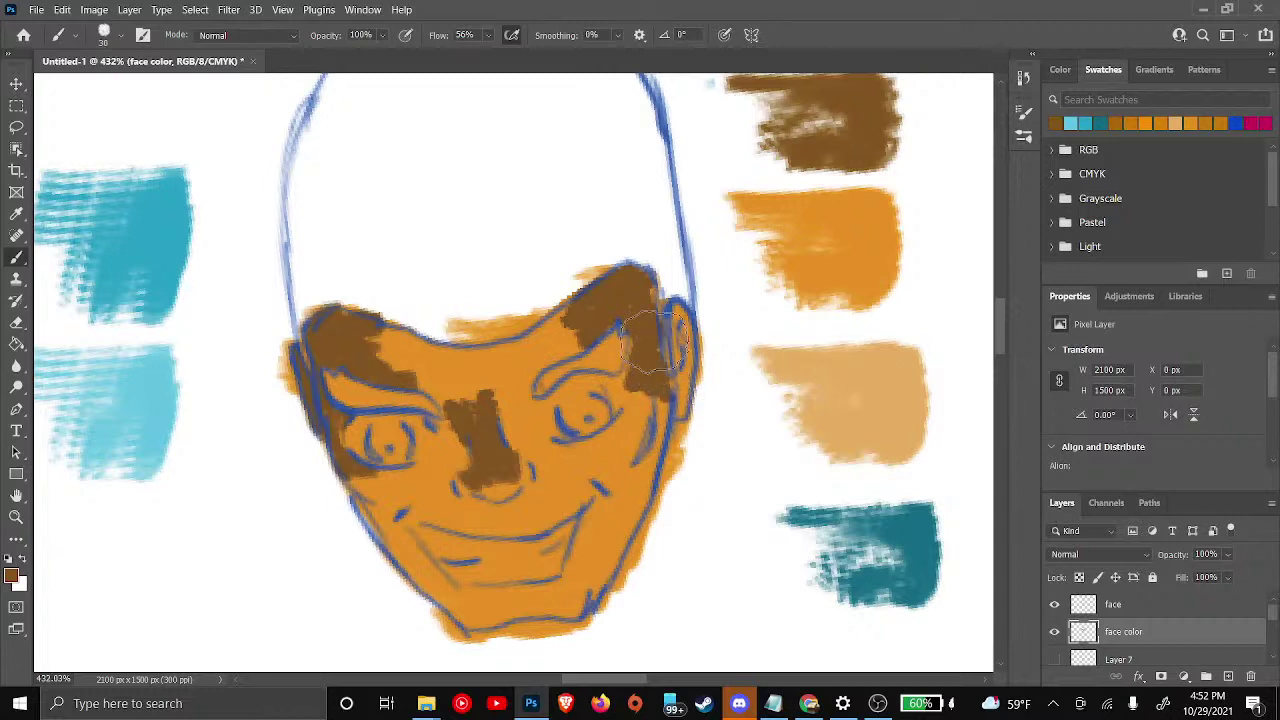
{"action": "mouse_move", "coordinate": [676, 370]}
{"action": "left_mouse_down"}
{"action": "mouse_move", "coordinate": [665, 322]}
{"action": "mouse_move", "coordinate": [686, 357]}
{"action": "mouse_move", "coordinate": [690, 418]}
{"action": "mouse_move", "coordinate": [668, 378]}
{"action": "mouse_move", "coordinate": [674, 360]}
{"action": "mouse_move", "coordinate": [675, 376]}
{"action": "left_mouse_up"}
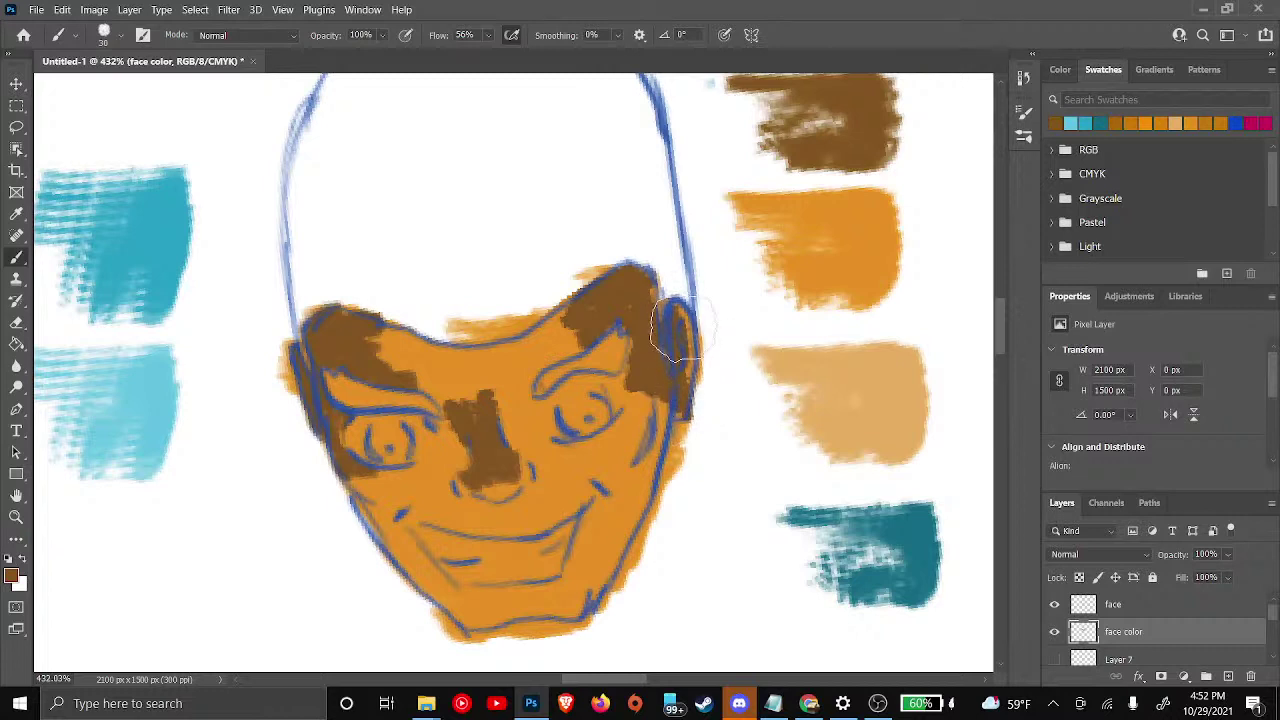
{"action": "left_click_drag", "start_coordinate": [678, 311], "coordinate": [688, 336]}
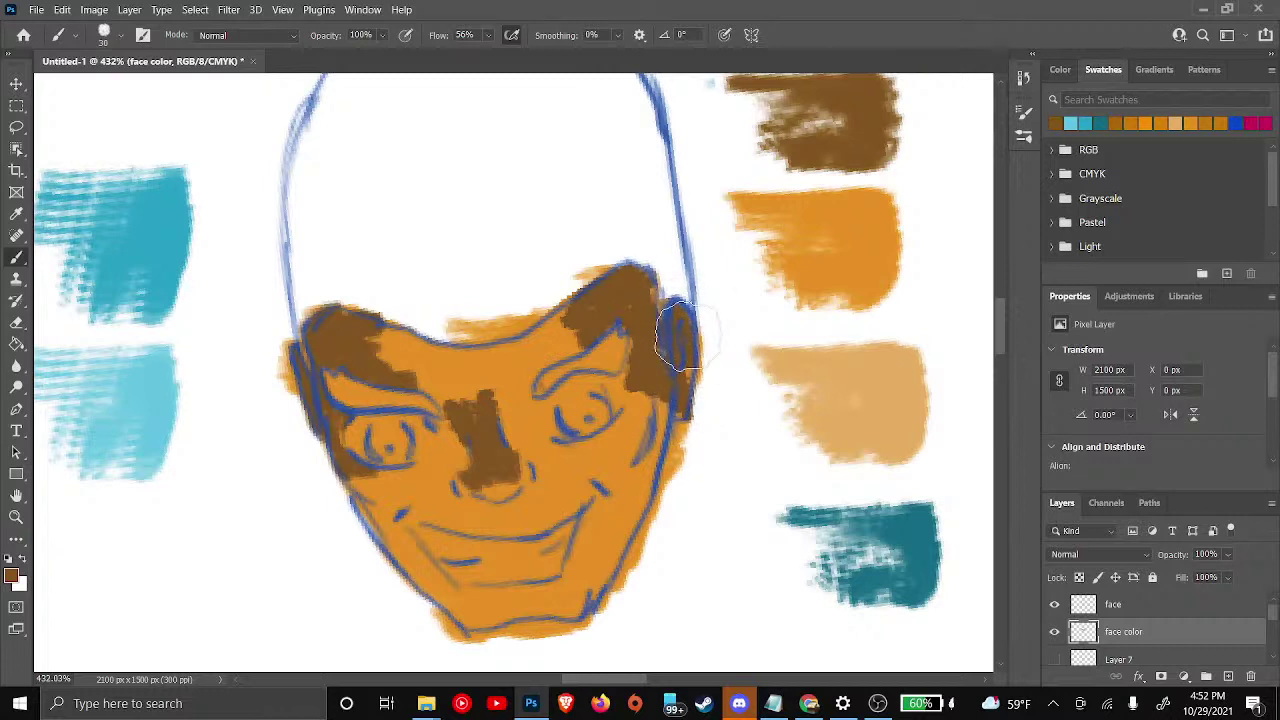
{"action": "mouse_move", "coordinate": [667, 397]}
{"action": "left_mouse_down"}
{"action": "mouse_move", "coordinate": [658, 463]}
{"action": "mouse_move", "coordinate": [652, 373]}
{"action": "mouse_move", "coordinate": [640, 355]}
{"action": "left_mouse_up"}
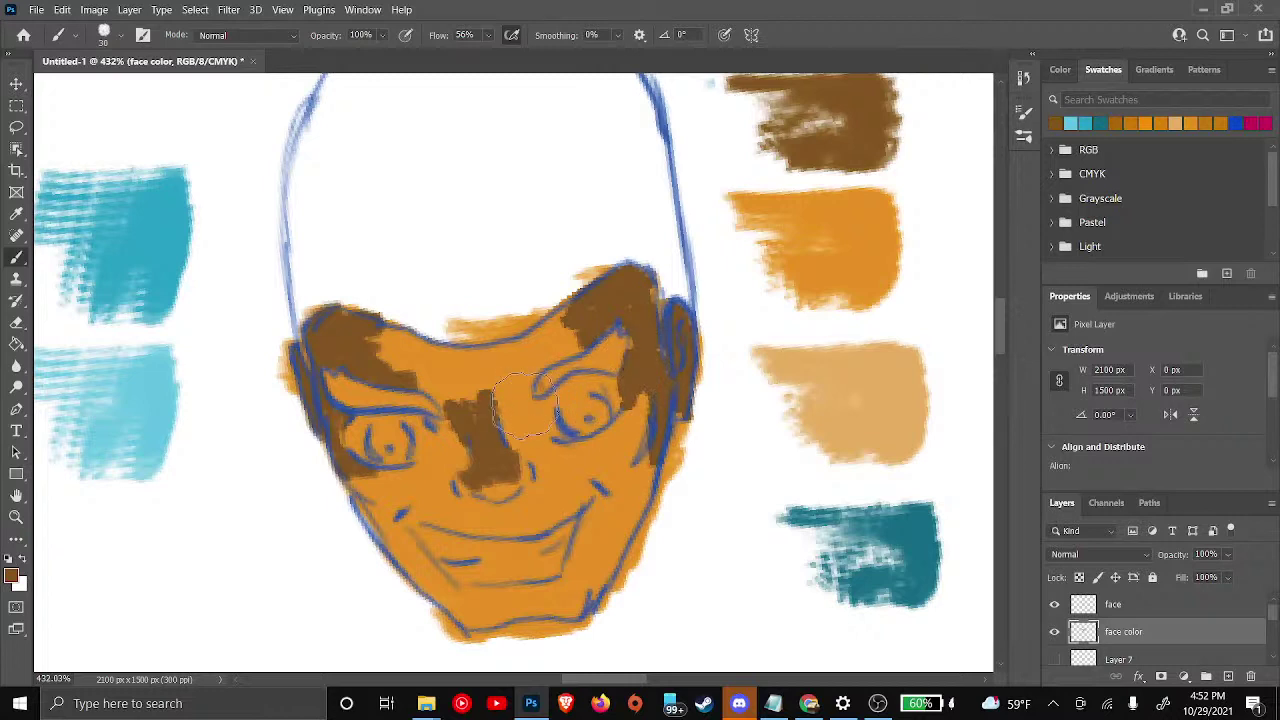
Paint dark brown shadows between the eyebrows, beside the nose bridge and beneath both eyes
{"action": "mouse_move", "coordinate": [515, 400]}
{"action": "left_mouse_down"}
{"action": "mouse_move", "coordinate": [526, 394]}
{"action": "mouse_move", "coordinate": [500, 416]}
{"action": "left_mouse_up"}
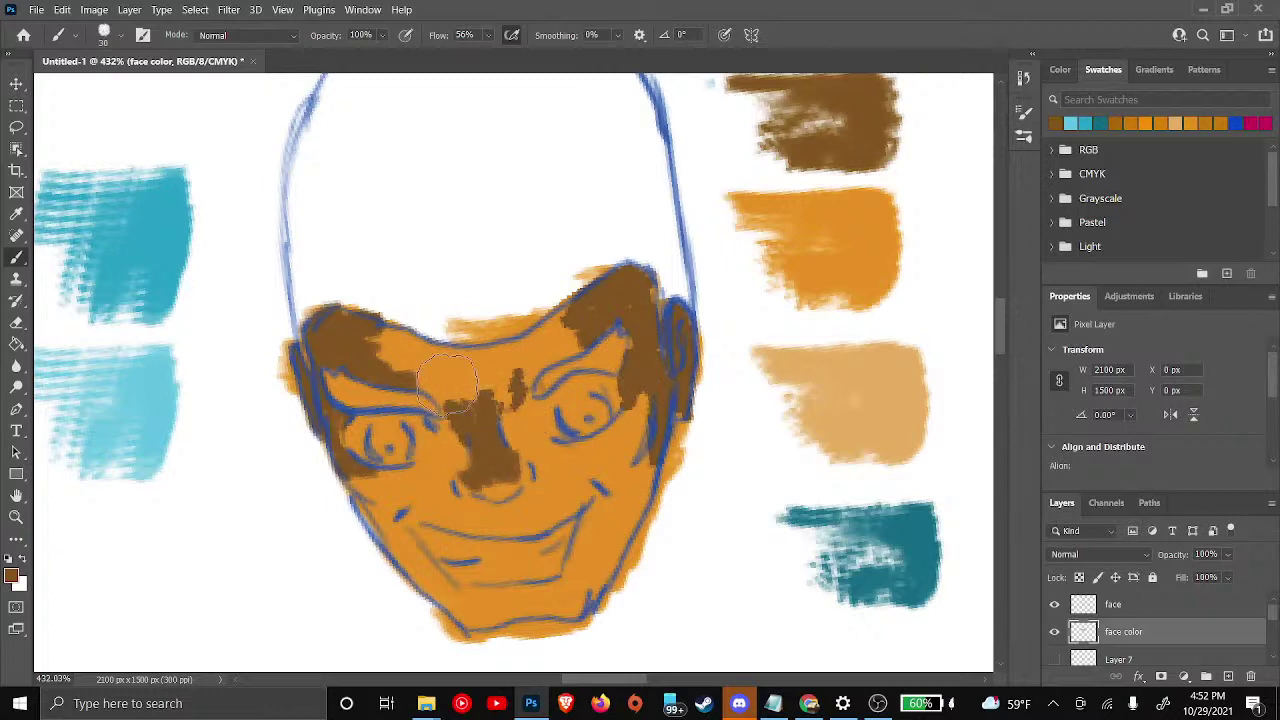
{"action": "left_click_drag", "start_coordinate": [458, 377], "coordinate": [465, 417]}
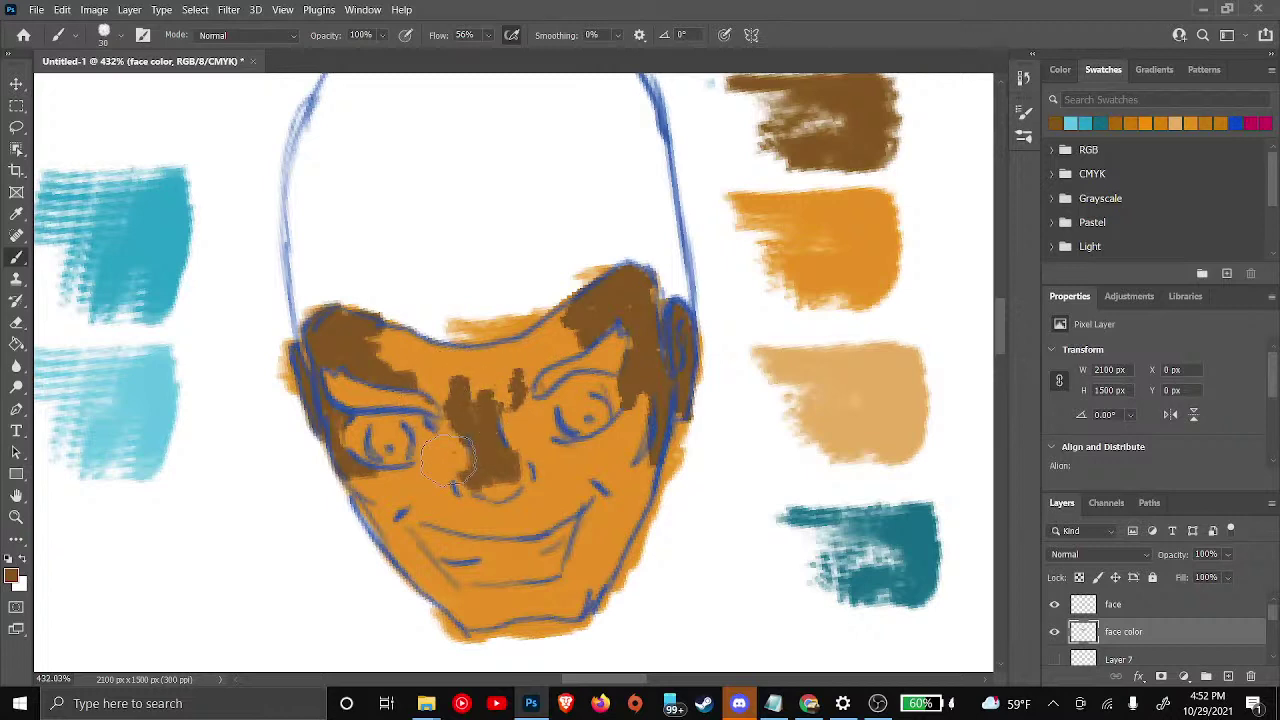
{"action": "mouse_move", "coordinate": [448, 457]}
{"action": "left_mouse_down"}
{"action": "mouse_move", "coordinate": [458, 462]}
{"action": "mouse_move", "coordinate": [432, 455]}
{"action": "mouse_move", "coordinate": [453, 440]}
{"action": "mouse_move", "coordinate": [446, 470]}
{"action": "mouse_move", "coordinate": [525, 440]}
{"action": "mouse_move", "coordinate": [500, 434]}
{"action": "mouse_move", "coordinate": [615, 452]}
{"action": "mouse_move", "coordinate": [558, 445]}
{"action": "mouse_move", "coordinate": [562, 425]}
{"action": "mouse_move", "coordinate": [540, 440]}
{"action": "mouse_move", "coordinate": [620, 452]}
{"action": "mouse_move", "coordinate": [605, 440]}
{"action": "left_mouse_up"}
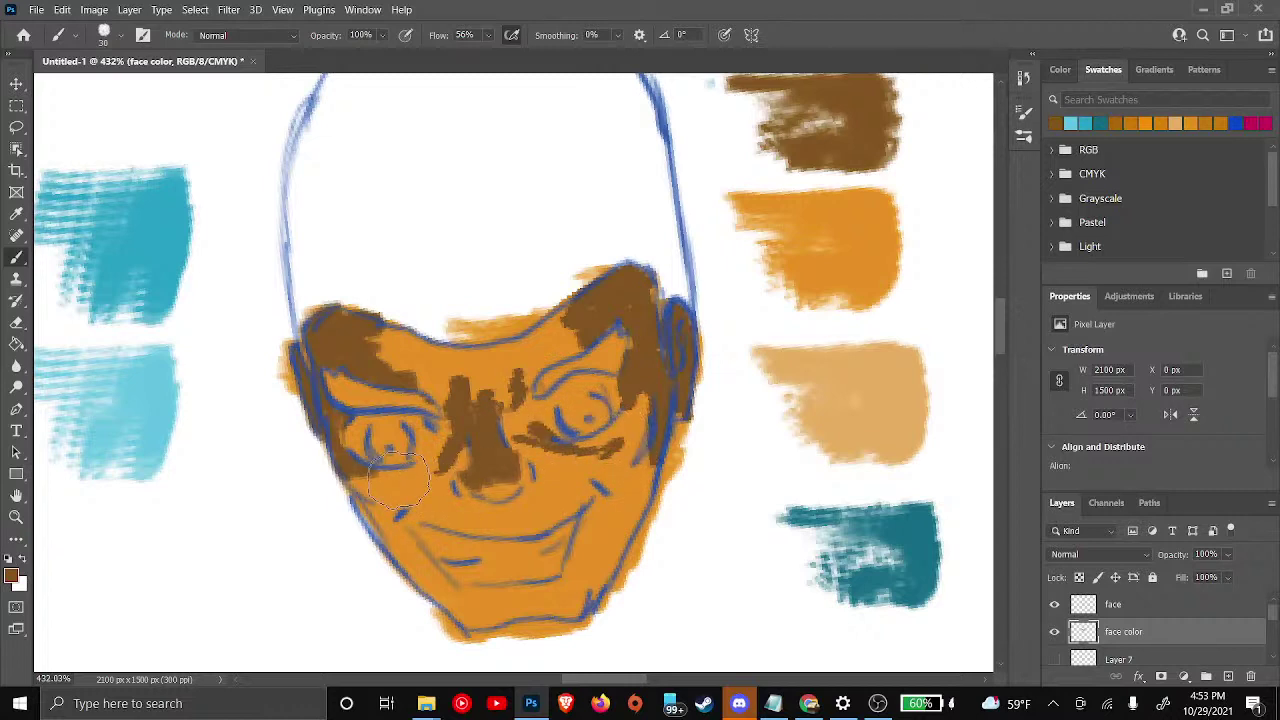
{"action": "left_click_drag", "start_coordinate": [424, 478], "coordinate": [409, 488]}
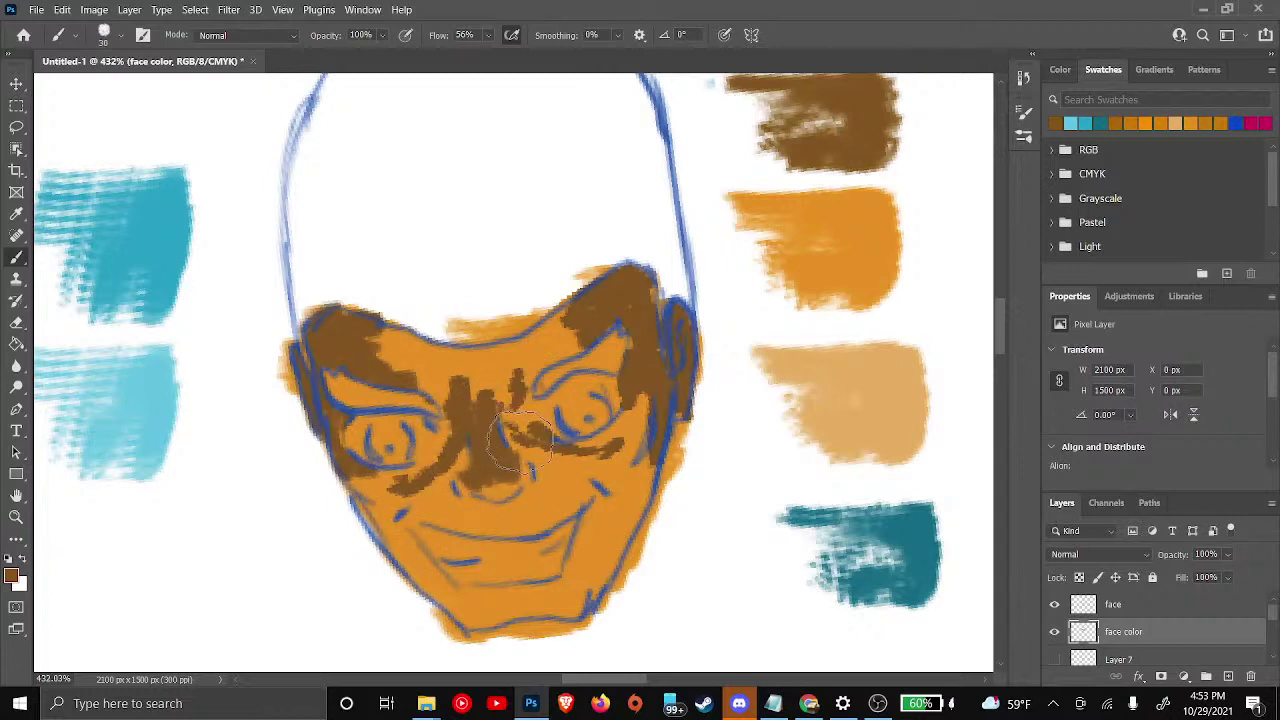
{"action": "left_click_drag", "start_coordinate": [512, 433], "coordinate": [542, 439]}
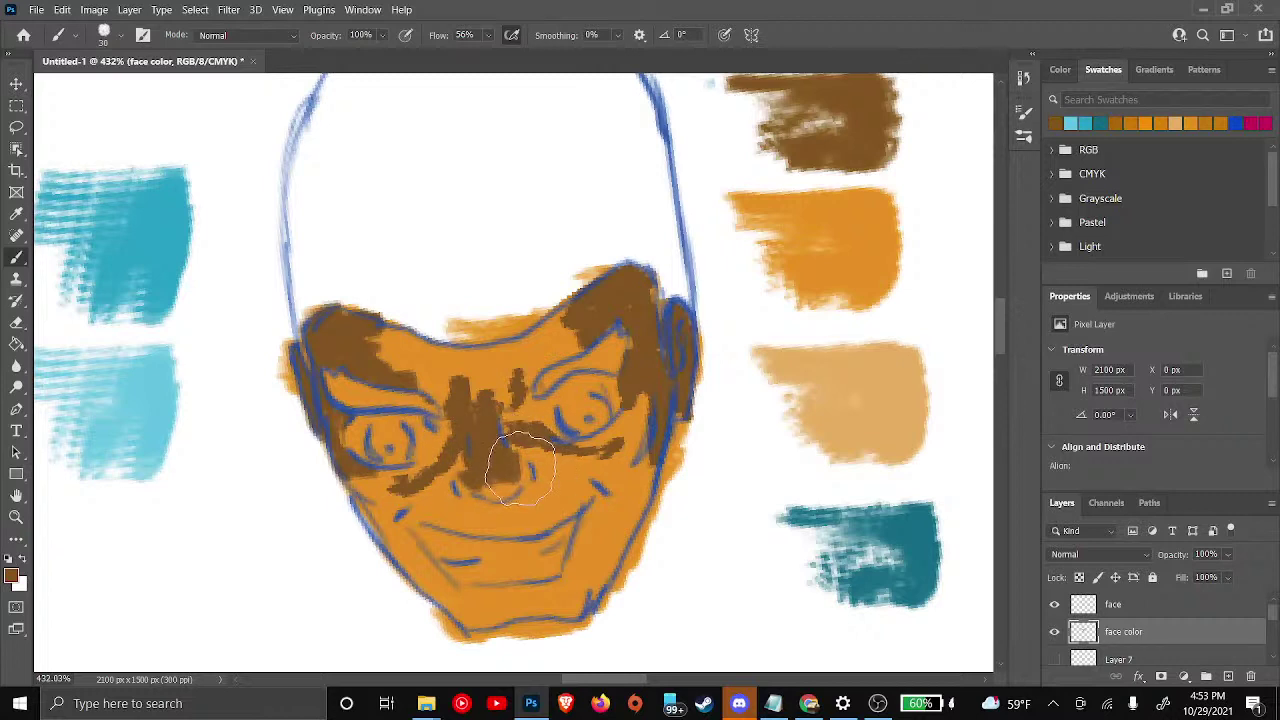
Add dark brown shadows to the side of the nose, above the upper lip and along both sides of the jaw
{"action": "left_click_drag", "start_coordinate": [522, 470], "coordinate": [520, 456]}
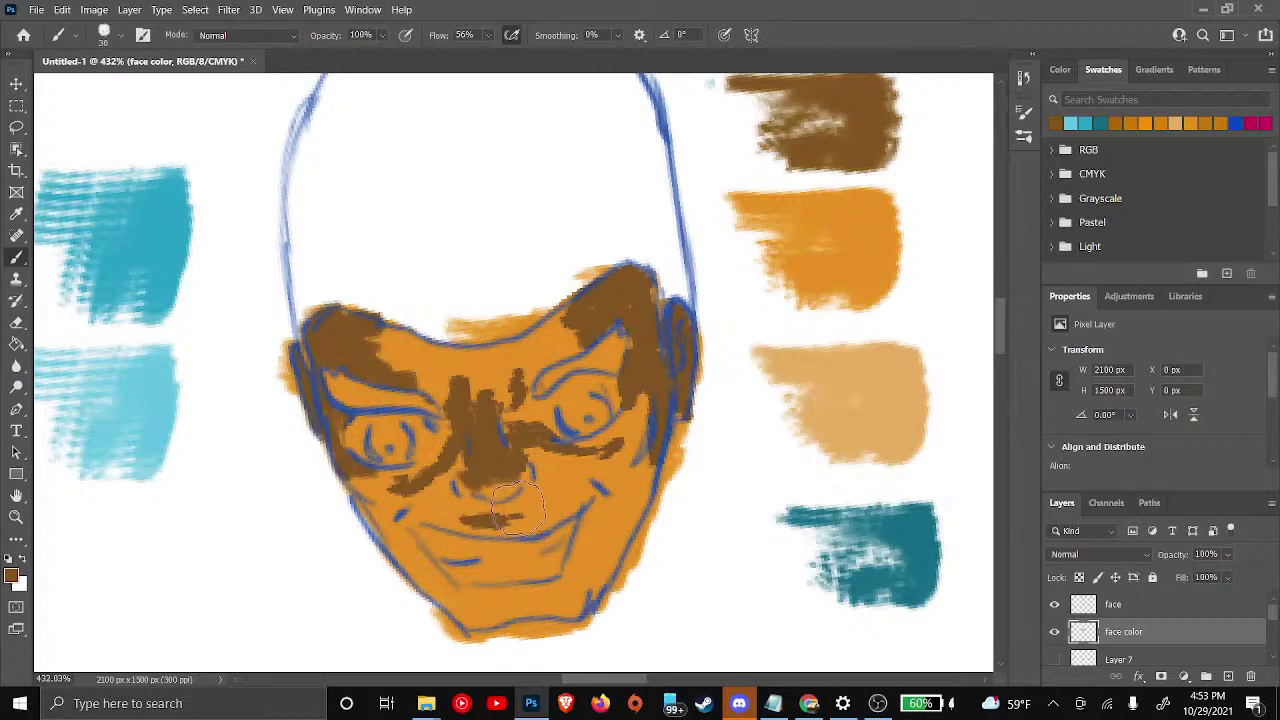
{"action": "mouse_move", "coordinate": [551, 512]}
{"action": "left_mouse_down"}
{"action": "mouse_move", "coordinate": [506, 522]}
{"action": "mouse_move", "coordinate": [553, 509]}
{"action": "left_mouse_up"}
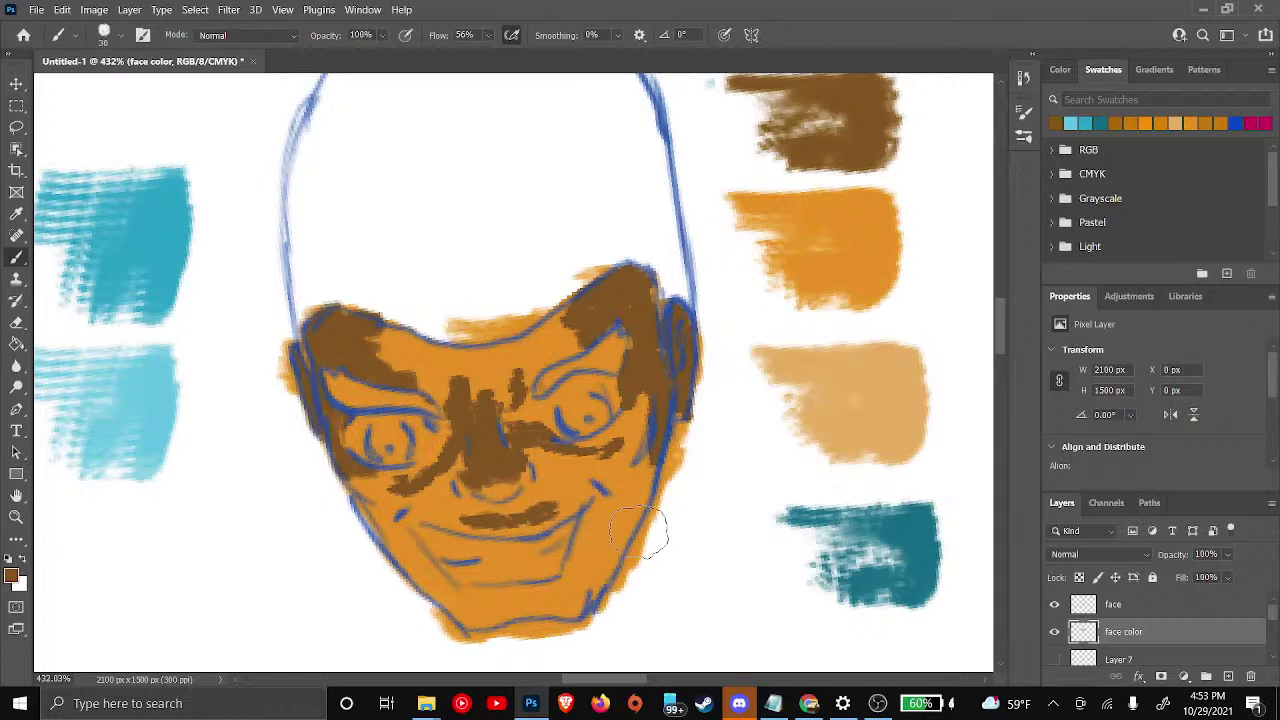
{"action": "mouse_move", "coordinate": [630, 530]}
{"action": "left_mouse_down"}
{"action": "mouse_move", "coordinate": [649, 444]}
{"action": "mouse_move", "coordinate": [651, 490]}
{"action": "mouse_move", "coordinate": [659, 450]}
{"action": "mouse_move", "coordinate": [634, 471]}
{"action": "mouse_move", "coordinate": [646, 520]}
{"action": "mouse_move", "coordinate": [633, 503]}
{"action": "left_mouse_up"}
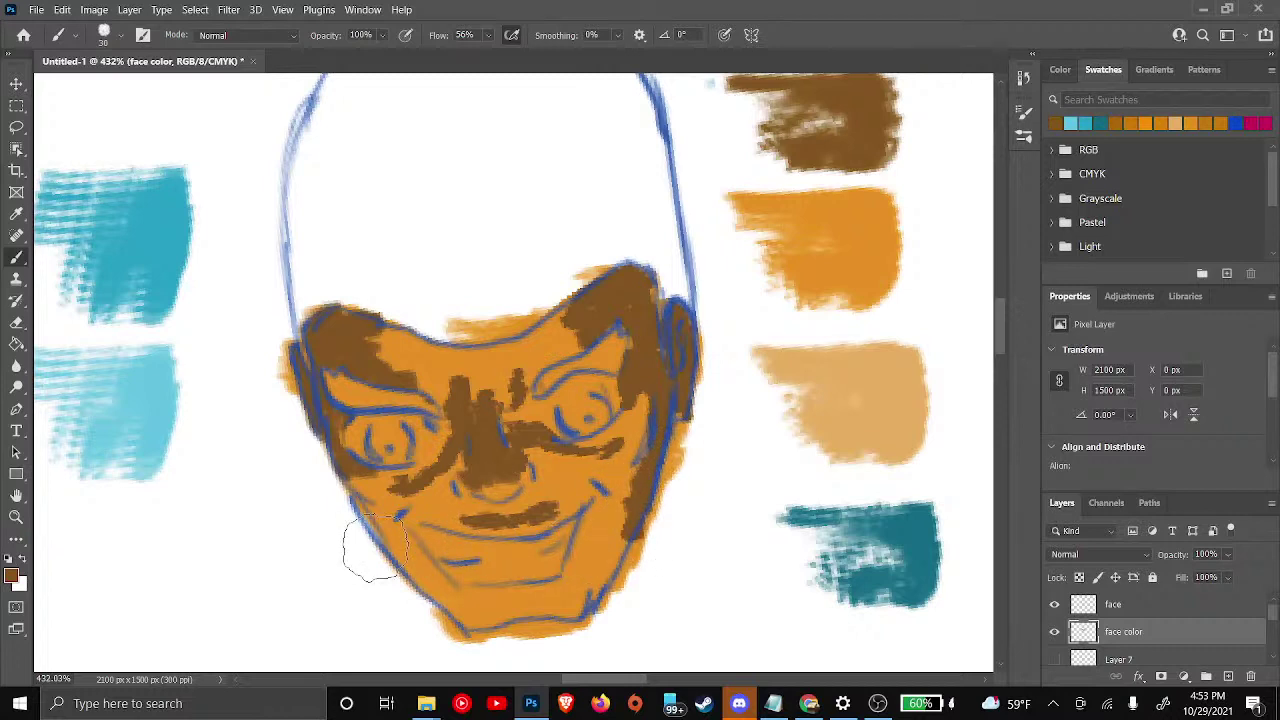
{"action": "mouse_move", "coordinate": [396, 550]}
{"action": "left_mouse_down"}
{"action": "mouse_move", "coordinate": [370, 505]}
{"action": "mouse_move", "coordinate": [420, 575]}
{"action": "mouse_move", "coordinate": [380, 500]}
{"action": "mouse_move", "coordinate": [355, 505]}
{"action": "mouse_move", "coordinate": [352, 465]}
{"action": "mouse_move", "coordinate": [368, 488]}
{"action": "mouse_move", "coordinate": [380, 468]}
{"action": "mouse_move", "coordinate": [395, 485]}
{"action": "mouse_move", "coordinate": [390, 445]}
{"action": "mouse_move", "coordinate": [385, 505]}
{"action": "mouse_move", "coordinate": [372, 510]}
{"action": "mouse_move", "coordinate": [385, 498]}
{"action": "mouse_move", "coordinate": [350, 470]}
{"action": "mouse_move", "coordinate": [340, 510]}
{"action": "mouse_move", "coordinate": [360, 487]}
{"action": "mouse_move", "coordinate": [345, 470]}
{"action": "mouse_move", "coordinate": [350, 482]}
{"action": "left_mouse_up"}
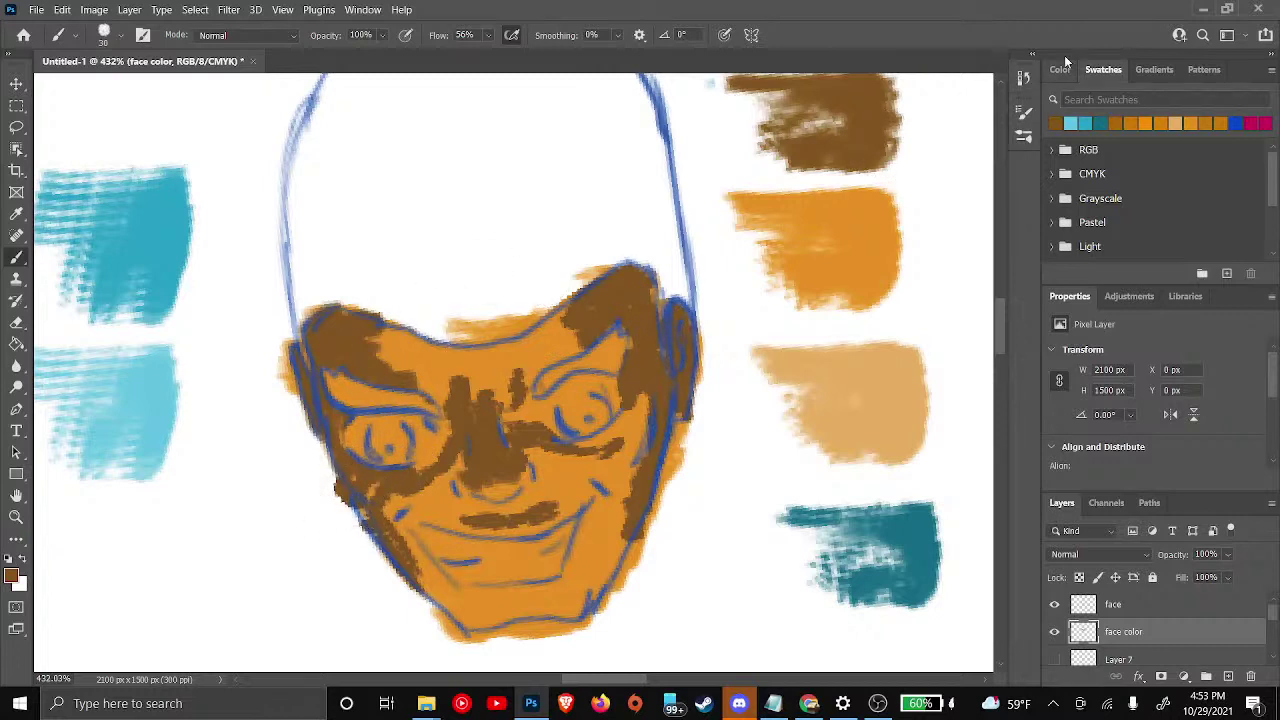
Choose the recently used light tan as the painting colour and set the brush size to 19 px
{"action": "left_click", "coordinate": [1173, 121]}
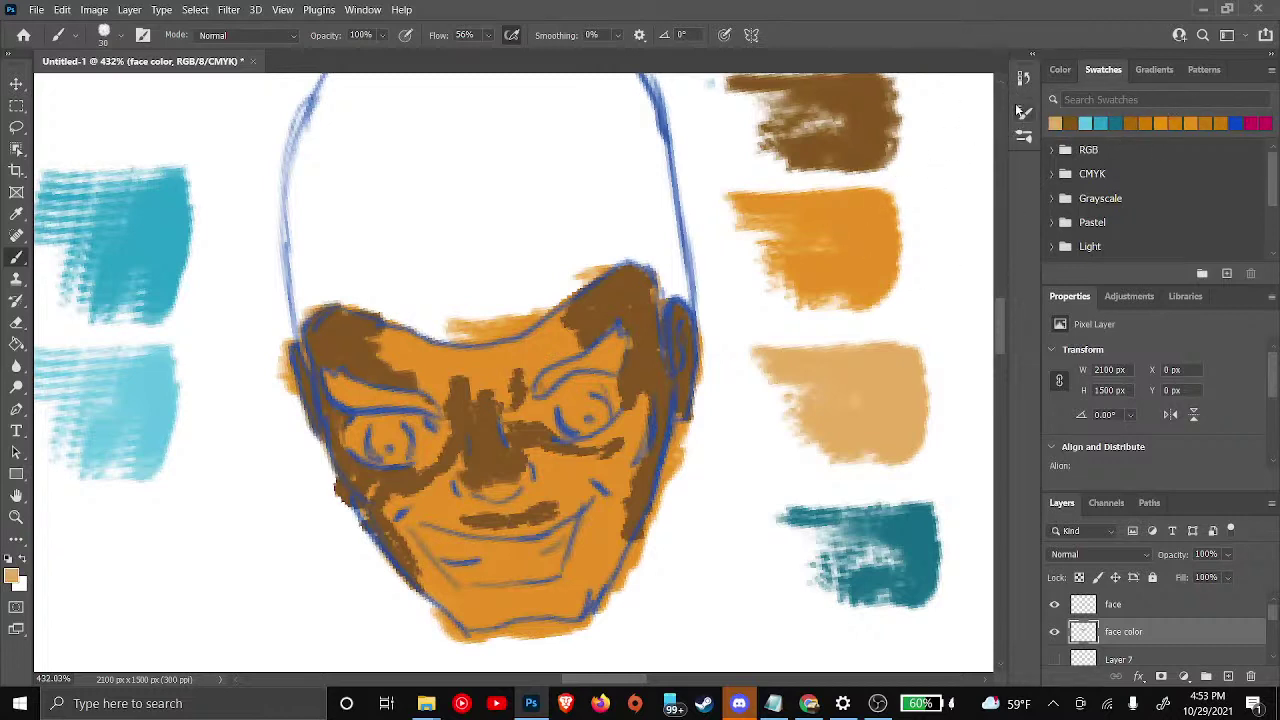
{"action": "left_click", "coordinate": [1023, 112]}
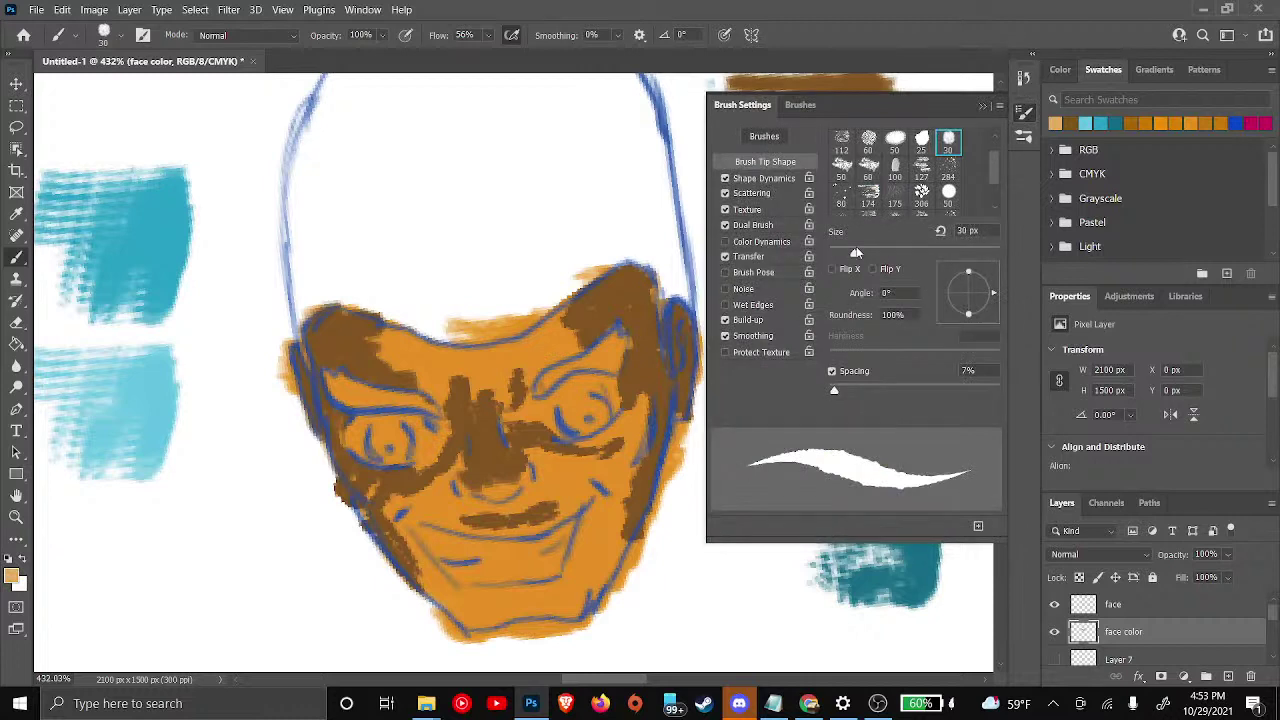
{"action": "left_click_drag", "start_coordinate": [852, 255], "coordinate": [843, 252]}
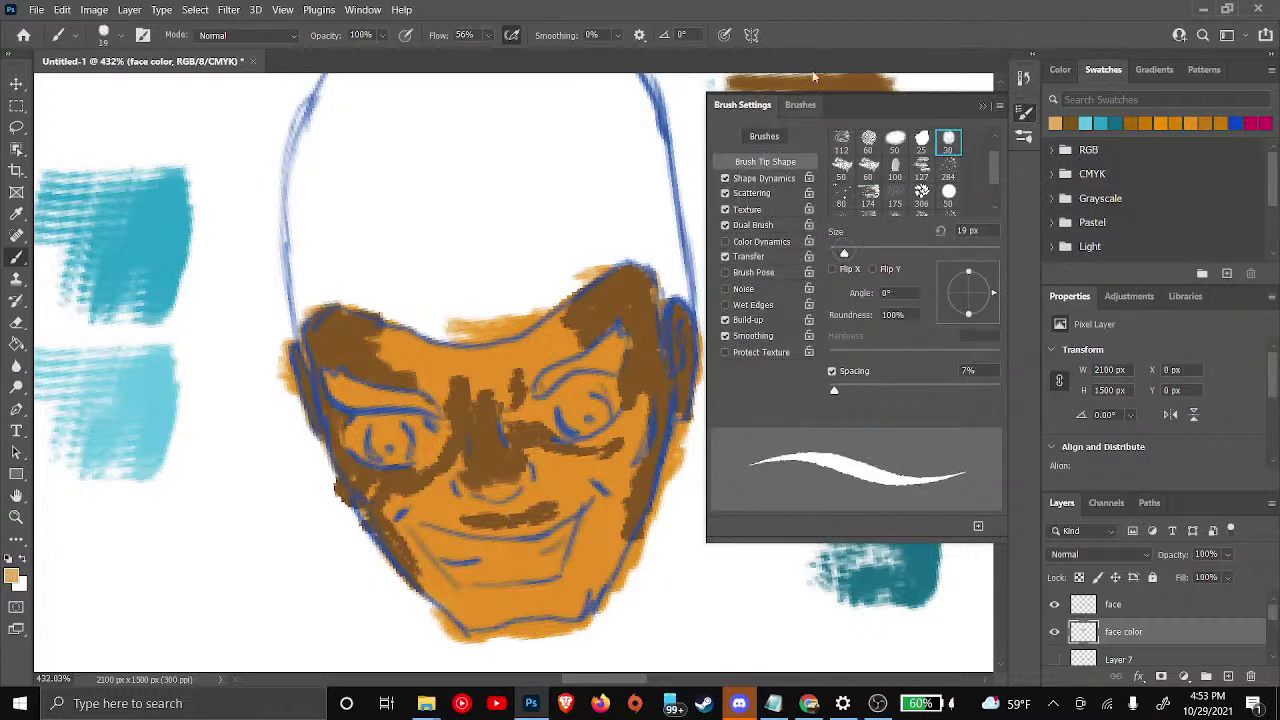
{"action": "left_click", "coordinate": [983, 106]}
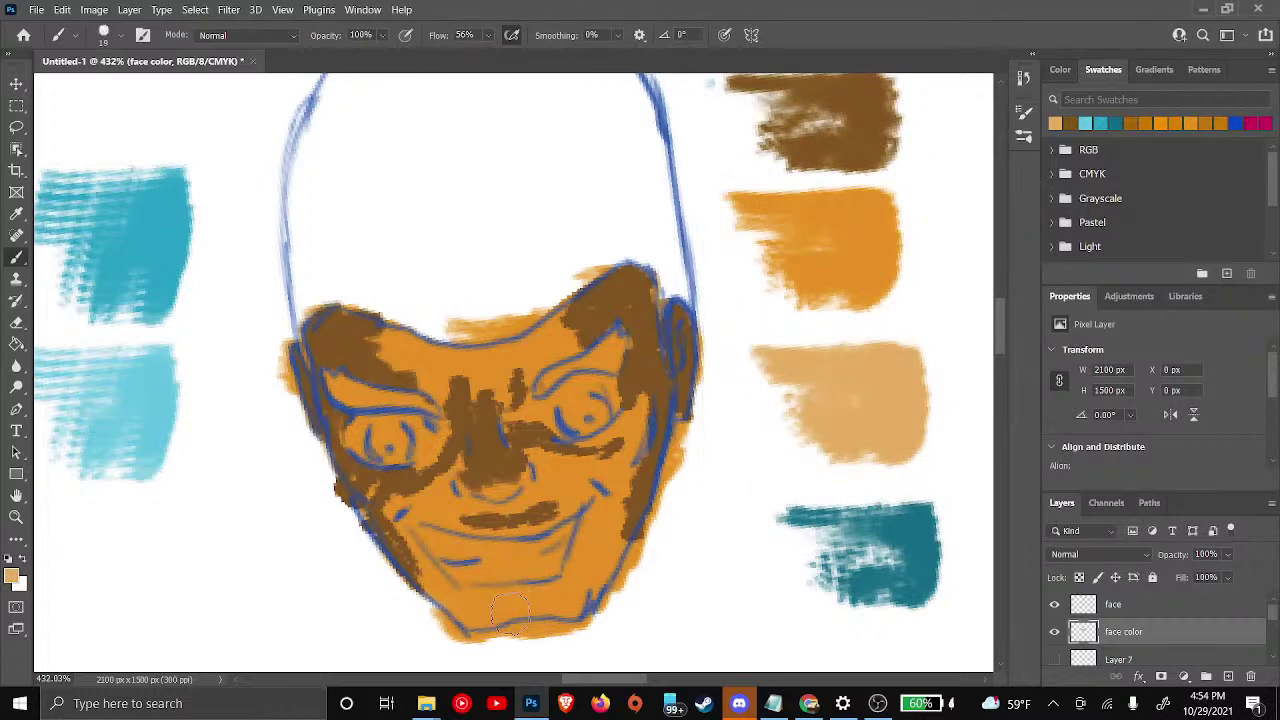
Paint light tan highlights along the chin, under the nose tip and on both cheeks
{"action": "left_click_drag", "start_coordinate": [530, 607], "coordinate": [497, 622]}
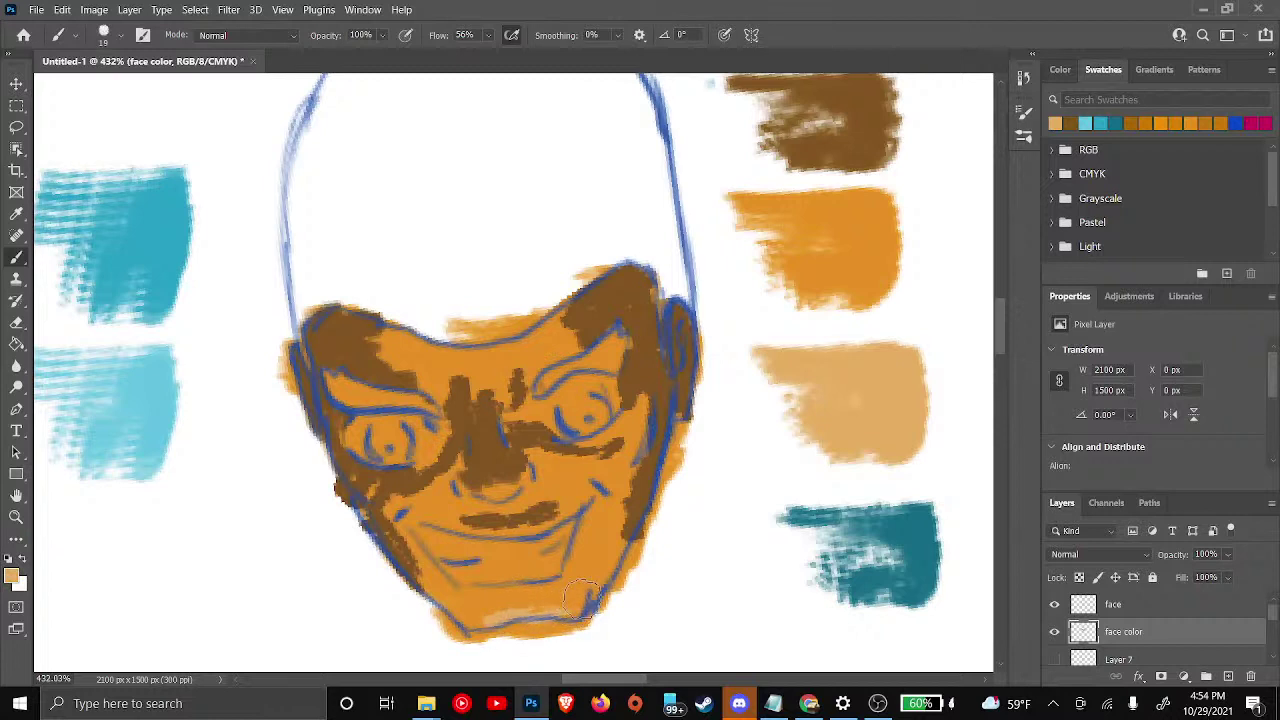
{"action": "mouse_move", "coordinate": [583, 606]}
{"action": "left_mouse_down"}
{"action": "mouse_move", "coordinate": [584, 622]}
{"action": "mouse_move", "coordinate": [575, 603]}
{"action": "left_mouse_up"}
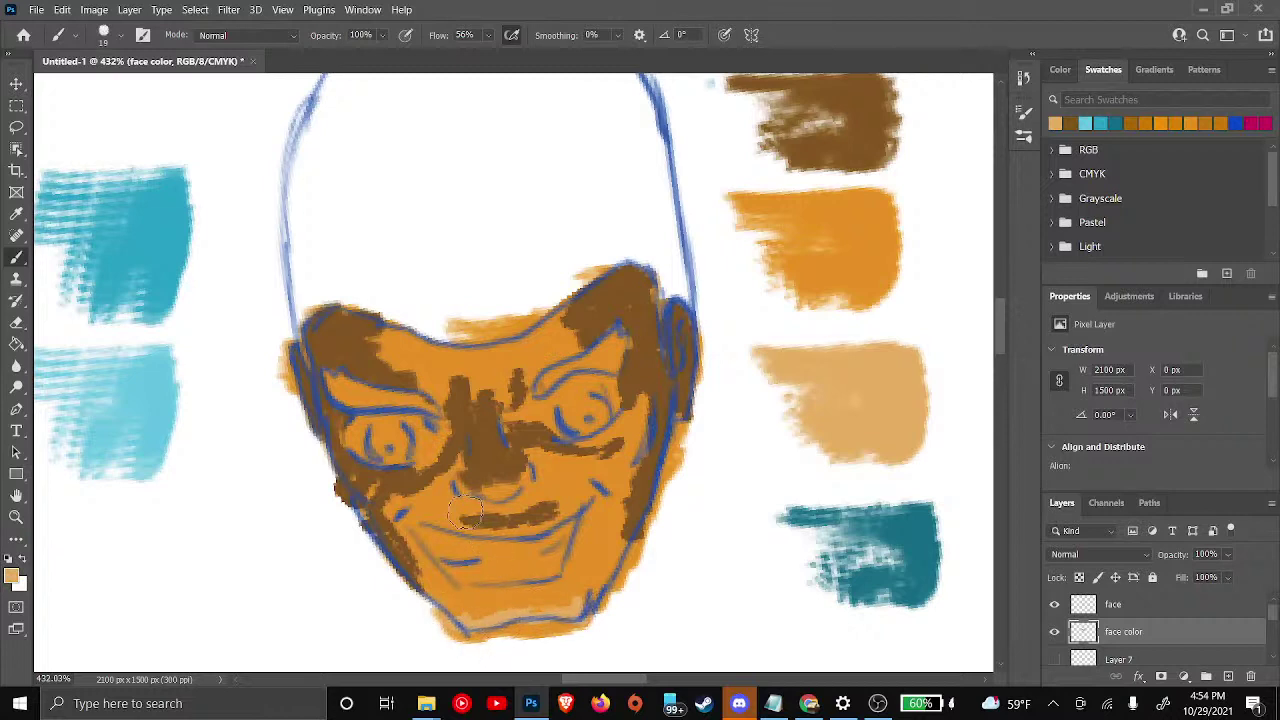
{"action": "mouse_move", "coordinate": [485, 488]}
{"action": "left_mouse_down"}
{"action": "mouse_move", "coordinate": [519, 469]}
{"action": "mouse_move", "coordinate": [517, 486]}
{"action": "mouse_move", "coordinate": [525, 464]}
{"action": "mouse_move", "coordinate": [526, 480]}
{"action": "mouse_move", "coordinate": [462, 477]}
{"action": "mouse_move", "coordinate": [473, 488]}
{"action": "mouse_move", "coordinate": [462, 490]}
{"action": "mouse_move", "coordinate": [538, 470]}
{"action": "mouse_move", "coordinate": [453, 436]}
{"action": "mouse_move", "coordinate": [449, 415]}
{"action": "mouse_move", "coordinate": [429, 439]}
{"action": "mouse_move", "coordinate": [421, 502]}
{"action": "mouse_move", "coordinate": [376, 514]}
{"action": "mouse_move", "coordinate": [399, 495]}
{"action": "mouse_move", "coordinate": [376, 509]}
{"action": "mouse_move", "coordinate": [385, 498]}
{"action": "mouse_move", "coordinate": [356, 487]}
{"action": "mouse_move", "coordinate": [392, 506]}
{"action": "left_mouse_up"}
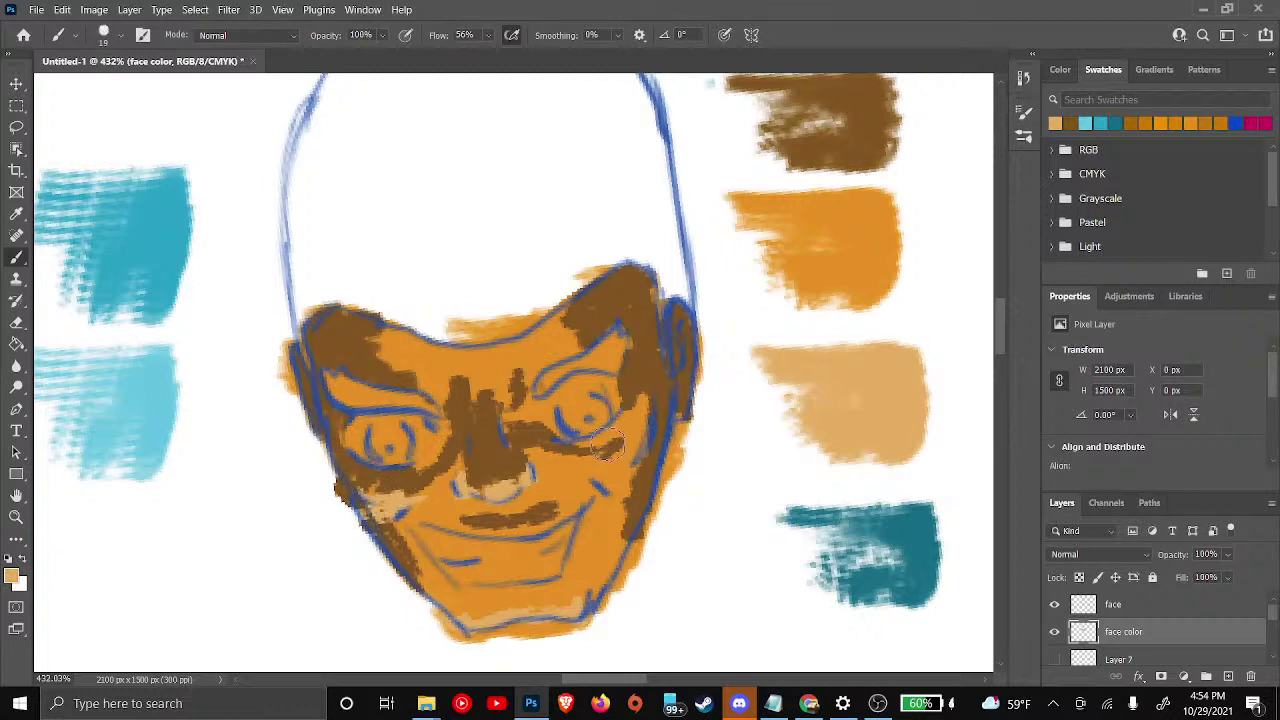
{"action": "mouse_move", "coordinate": [614, 452]}
{"action": "left_mouse_down"}
{"action": "mouse_move", "coordinate": [637, 418]}
{"action": "mouse_move", "coordinate": [621, 461]}
{"action": "mouse_move", "coordinate": [642, 431]}
{"action": "mouse_move", "coordinate": [628, 449]}
{"action": "mouse_move", "coordinate": [577, 457]}
{"action": "mouse_move", "coordinate": [622, 440]}
{"action": "mouse_move", "coordinate": [629, 419]}
{"action": "mouse_move", "coordinate": [621, 454]}
{"action": "mouse_move", "coordinate": [624, 443]}
{"action": "mouse_move", "coordinate": [574, 451]}
{"action": "mouse_move", "coordinate": [627, 443]}
{"action": "mouse_move", "coordinate": [615, 459]}
{"action": "mouse_move", "coordinate": [628, 457]}
{"action": "mouse_move", "coordinate": [593, 469]}
{"action": "mouse_move", "coordinate": [614, 457]}
{"action": "mouse_move", "coordinate": [580, 455]}
{"action": "mouse_move", "coordinate": [630, 420]}
{"action": "left_mouse_up"}
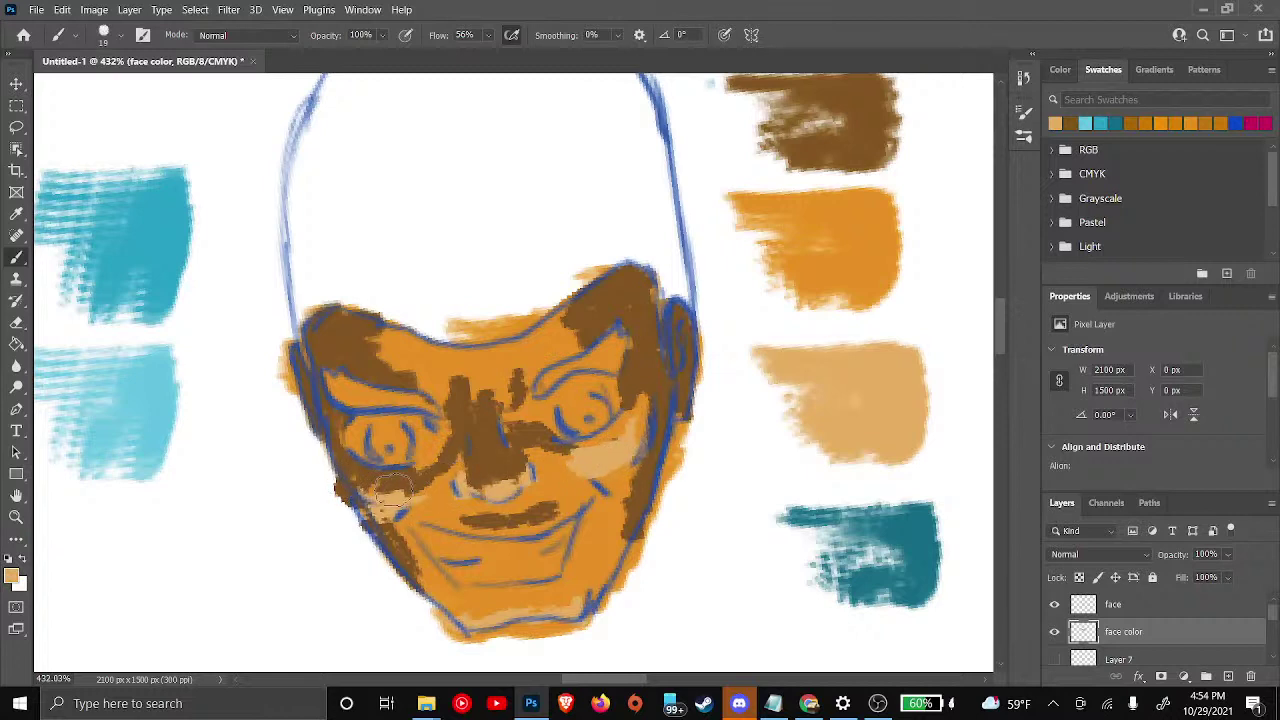
Paint a light tan highlight on the cheek beneath the eye on the face's left side
{"action": "mouse_move", "coordinate": [392, 490]}
{"action": "left_mouse_down"}
{"action": "mouse_move", "coordinate": [327, 471]}
{"action": "mouse_move", "coordinate": [415, 485]}
{"action": "mouse_move", "coordinate": [367, 491]}
{"action": "left_mouse_up"}
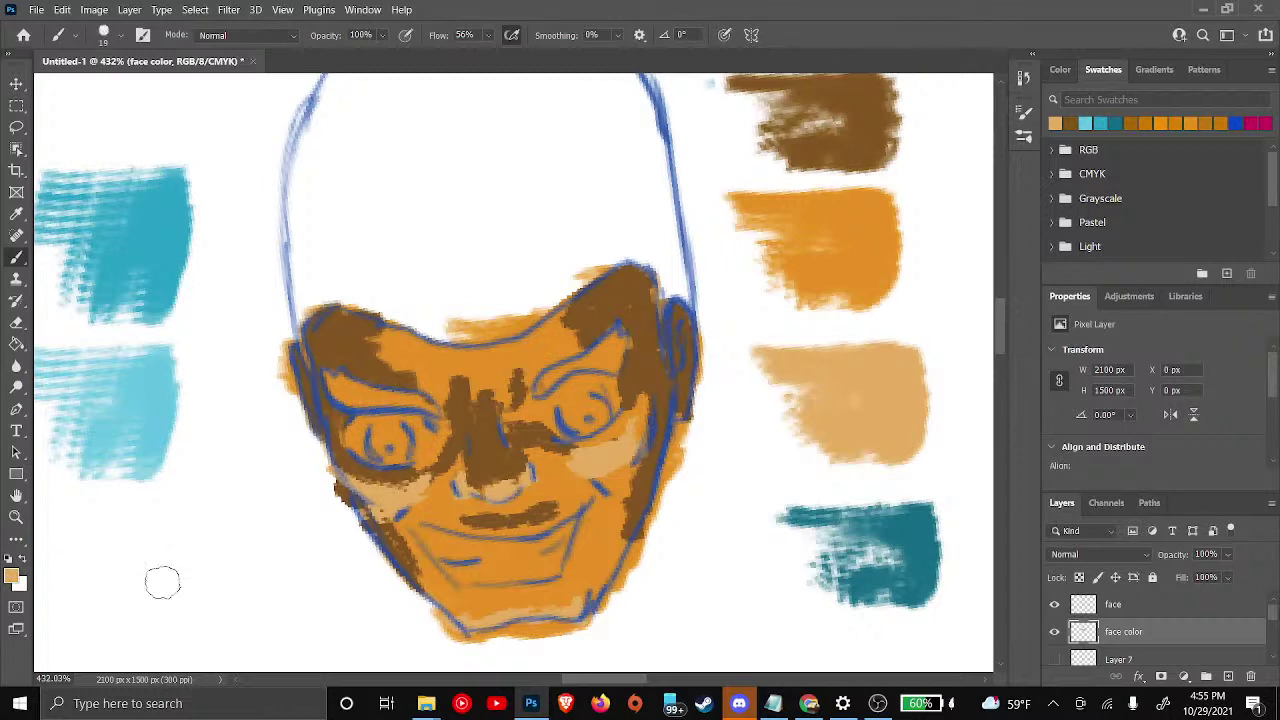
Paint a round light tan test spot below the light blue palette patch and cover it with the recently used light blue
{"action": "mouse_move", "coordinate": [146, 560]}
{"action": "left_mouse_down"}
{"action": "mouse_move", "coordinate": [150, 572]}
{"action": "mouse_move", "coordinate": [157, 553]}
{"action": "mouse_move", "coordinate": [155, 572]}
{"action": "left_mouse_up"}
{"action": "key", "text": "ctrl+z"}
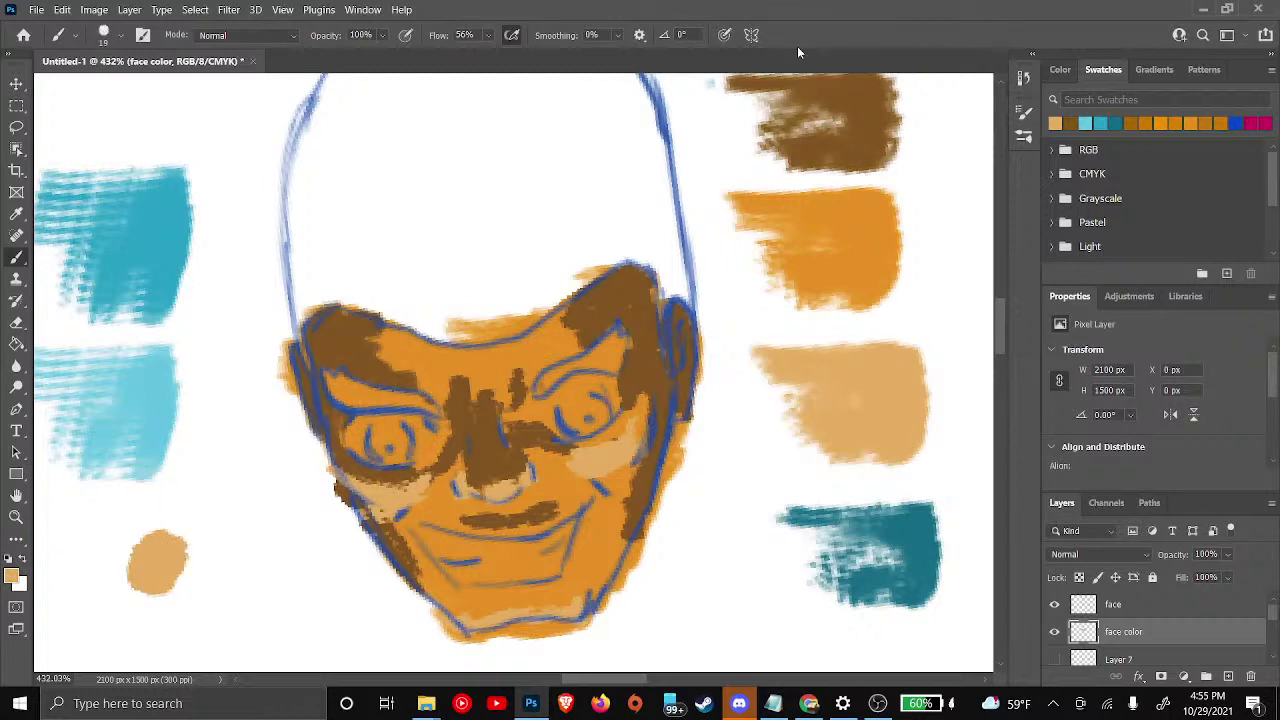
{"action": "left_click", "coordinate": [1084, 123]}
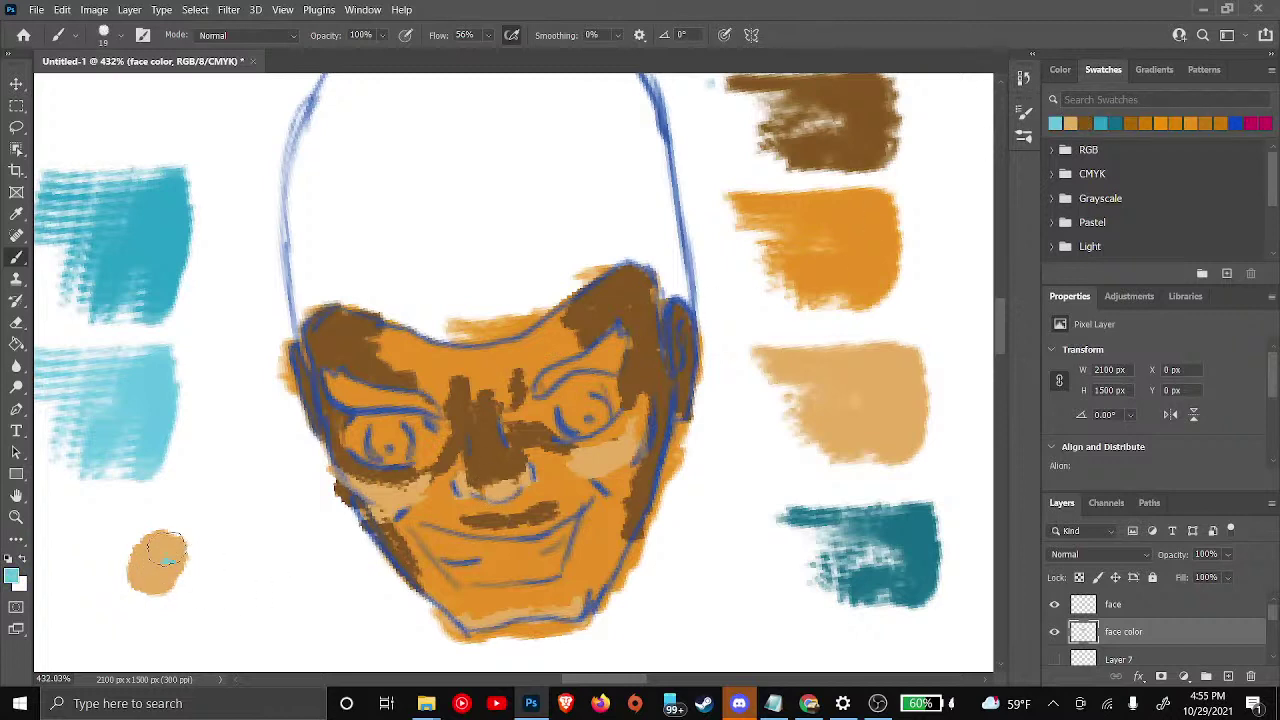
{"action": "left_click_drag", "start_coordinate": [157, 570], "coordinate": [176, 568]}
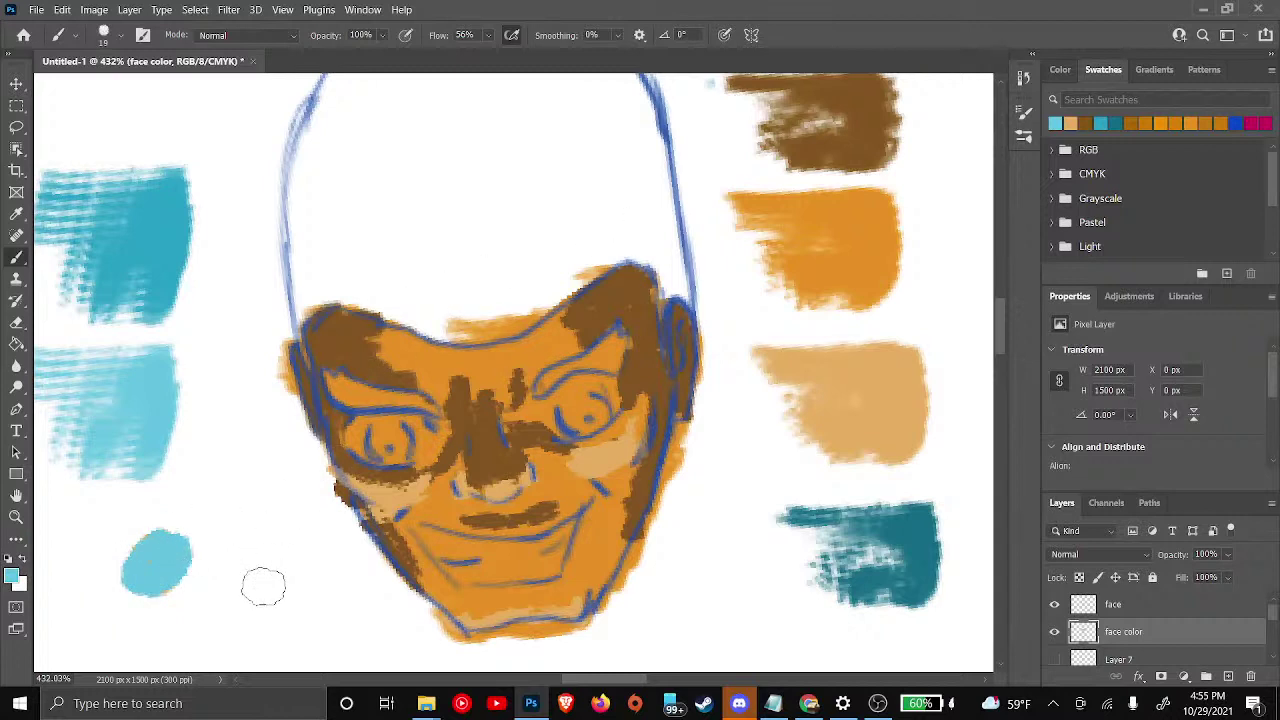
Choose the Kyle's Real Oils Round Flex Wet brush and blend light blue and light tan over the test spot
{"action": "right_click", "coordinate": [158, 574]}
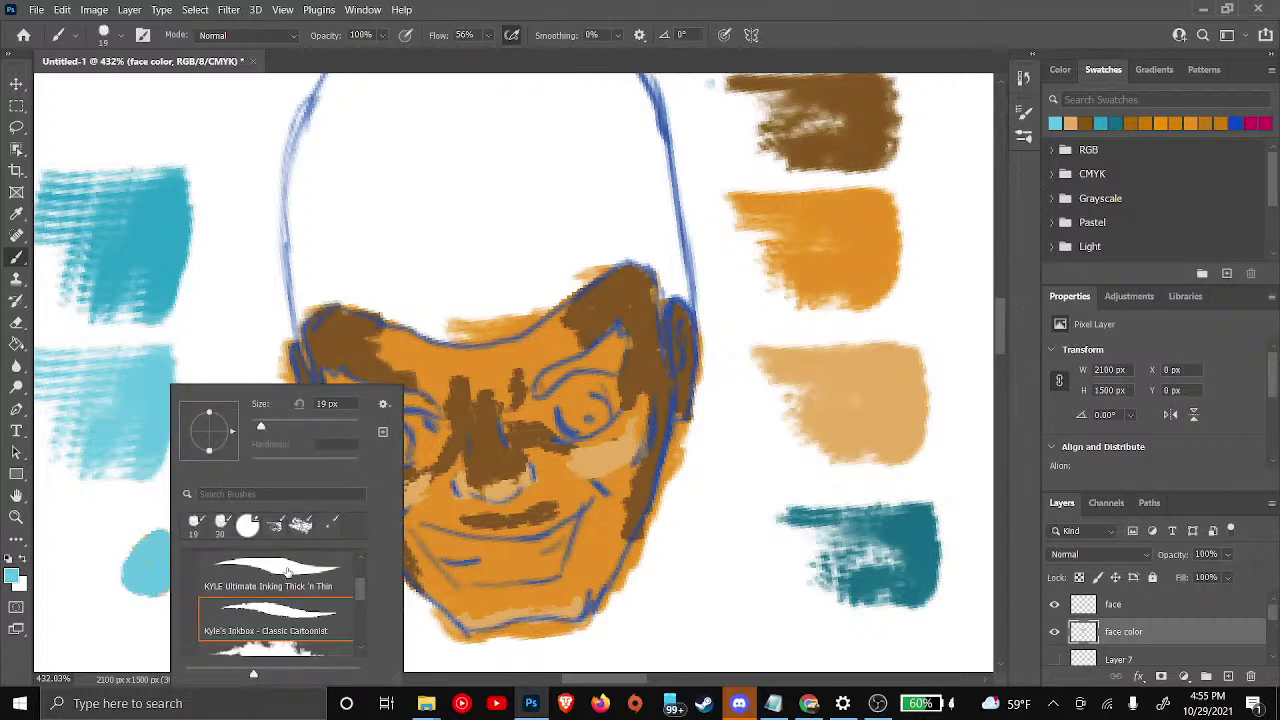
{"action": "left_click_drag", "start_coordinate": [359, 590], "coordinate": [360, 613]}
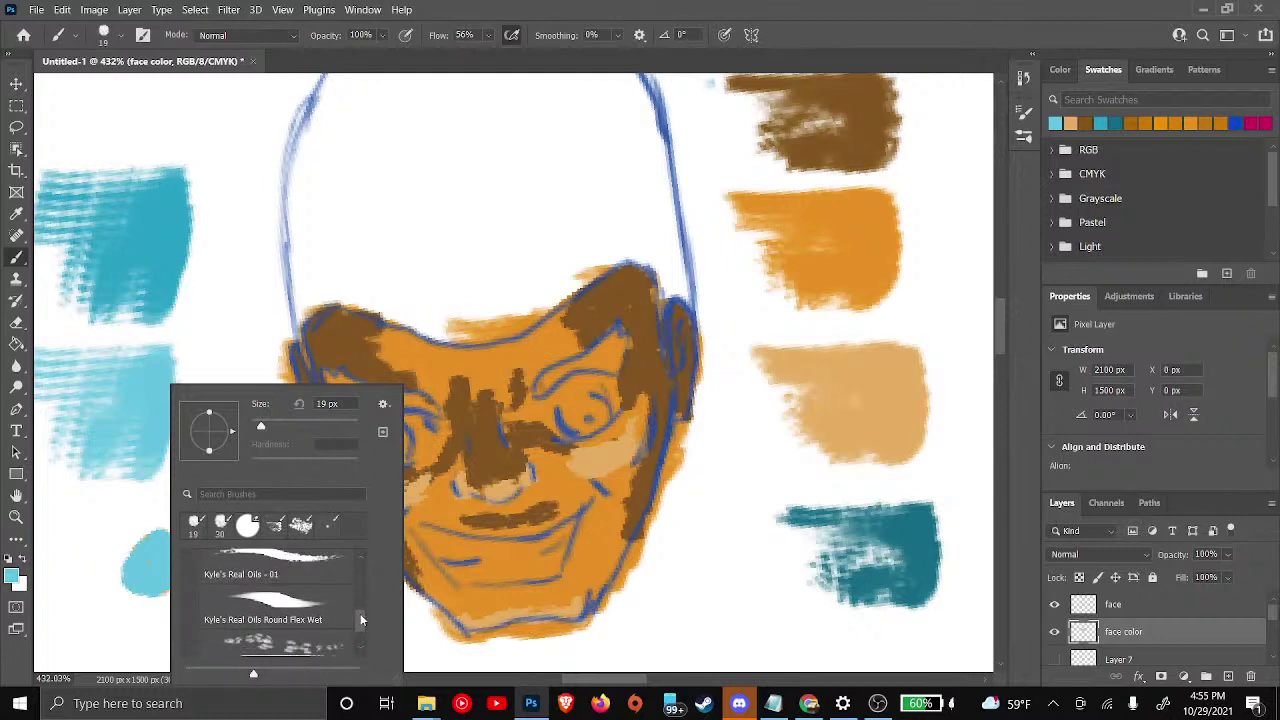
{"action": "left_click", "coordinate": [285, 595]}
{"action": "left_click", "coordinate": [140, 585]}
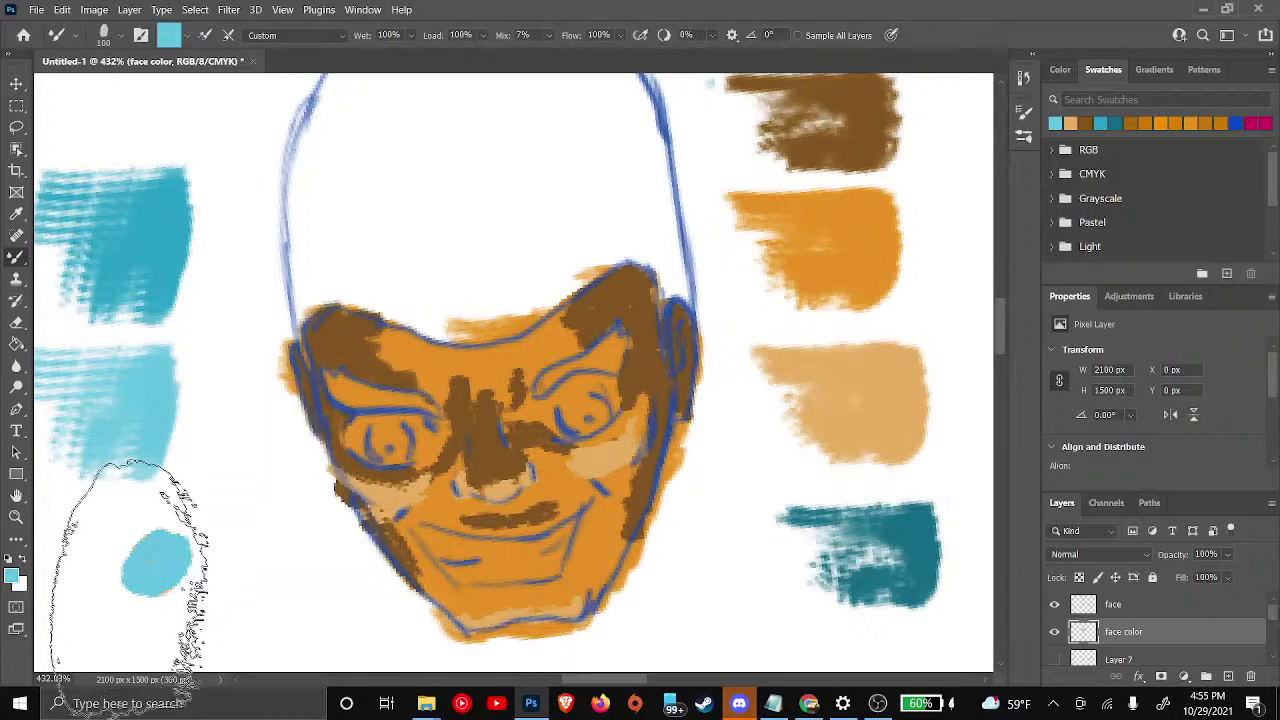
{"action": "mouse_move", "coordinate": [157, 500]}
{"action": "left_mouse_down"}
{"action": "mouse_move", "coordinate": [156, 545]}
{"action": "mouse_move", "coordinate": [163, 521]}
{"action": "mouse_move", "coordinate": [138, 510]}
{"action": "mouse_move", "coordinate": [127, 527]}
{"action": "mouse_move", "coordinate": [157, 548]}
{"action": "mouse_move", "coordinate": [160, 537]}
{"action": "mouse_move", "coordinate": [148, 570]}
{"action": "mouse_move", "coordinate": [185, 585]}
{"action": "mouse_move", "coordinate": [125, 552]}
{"action": "left_mouse_up"}
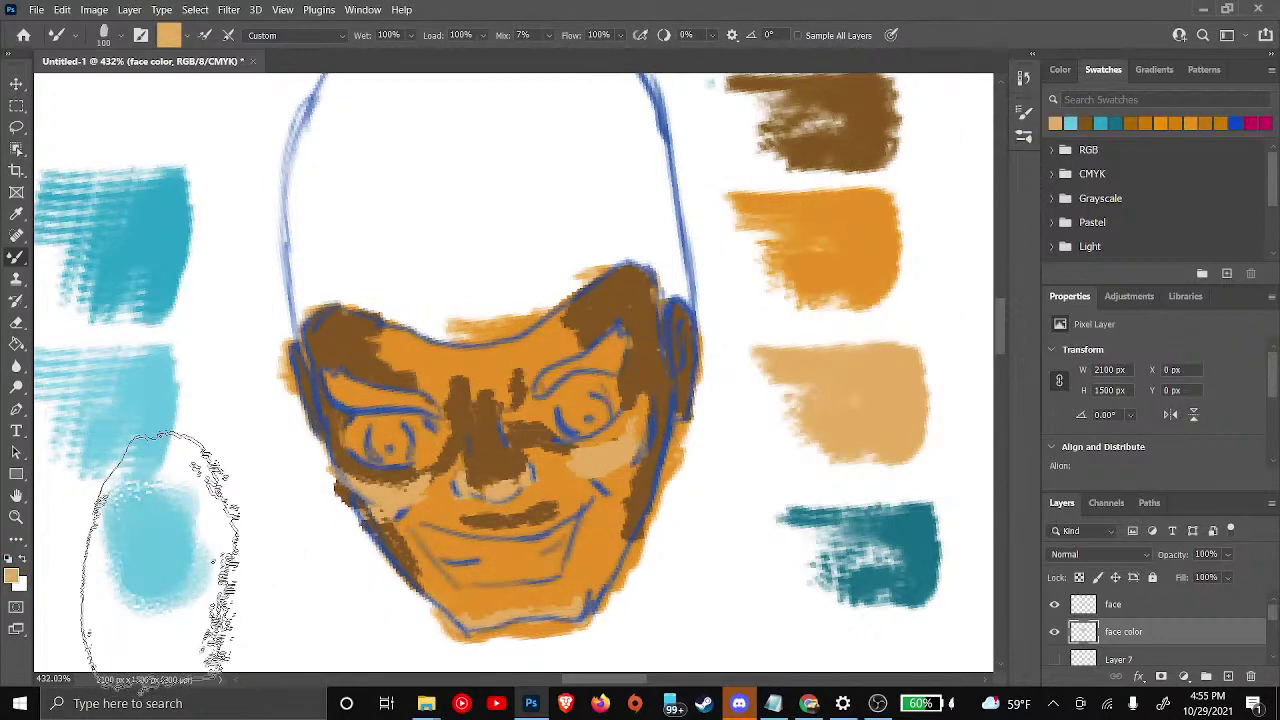
{"action": "mouse_move", "coordinate": [168, 545]}
{"action": "left_mouse_down"}
{"action": "mouse_move", "coordinate": [175, 515]}
{"action": "mouse_move", "coordinate": [155, 530]}
{"action": "mouse_move", "coordinate": [148, 521]}
{"action": "mouse_move", "coordinate": [150, 543]}
{"action": "mouse_move", "coordinate": [165, 543]}
{"action": "mouse_move", "coordinate": [138, 573]}
{"action": "mouse_move", "coordinate": [175, 535]}
{"action": "mouse_move", "coordinate": [135, 575]}
{"action": "mouse_move", "coordinate": [171, 537]}
{"action": "left_mouse_up"}
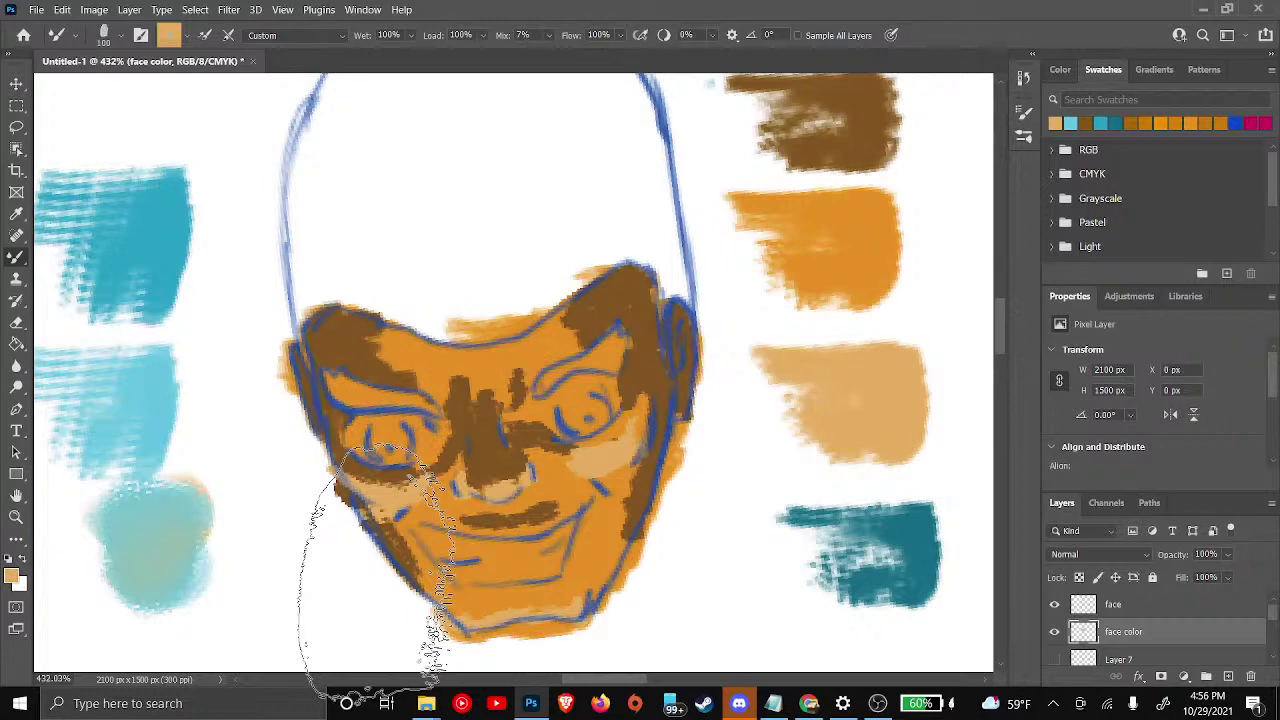
Switch to OBS to check the streaming window
{"action": "key", "text": "alt+Tab"}
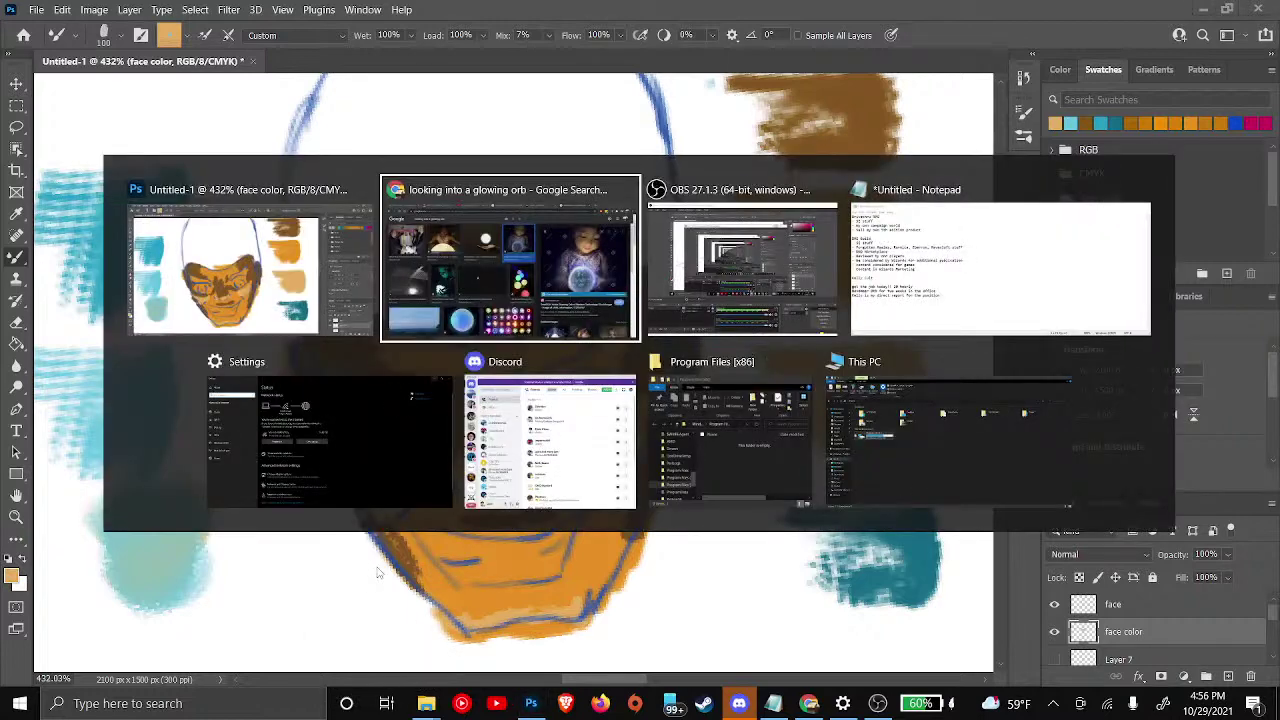
{"action": "key", "text": "alt+Tab"}
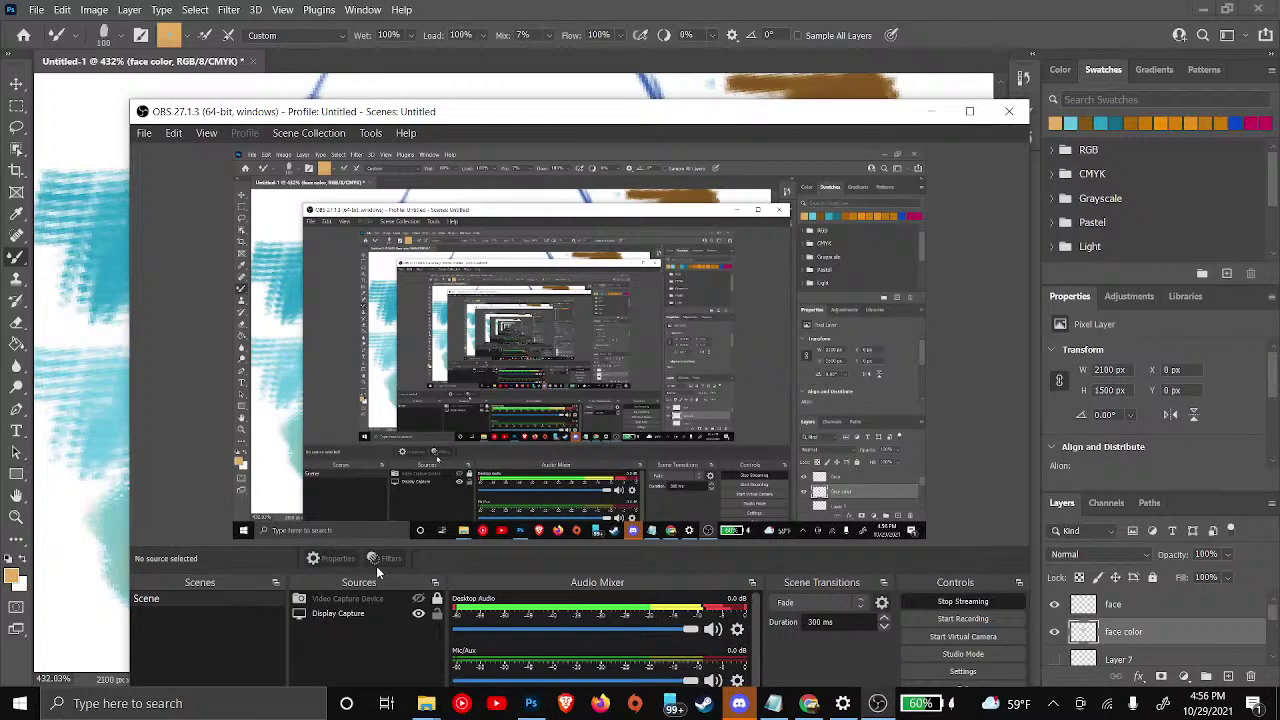